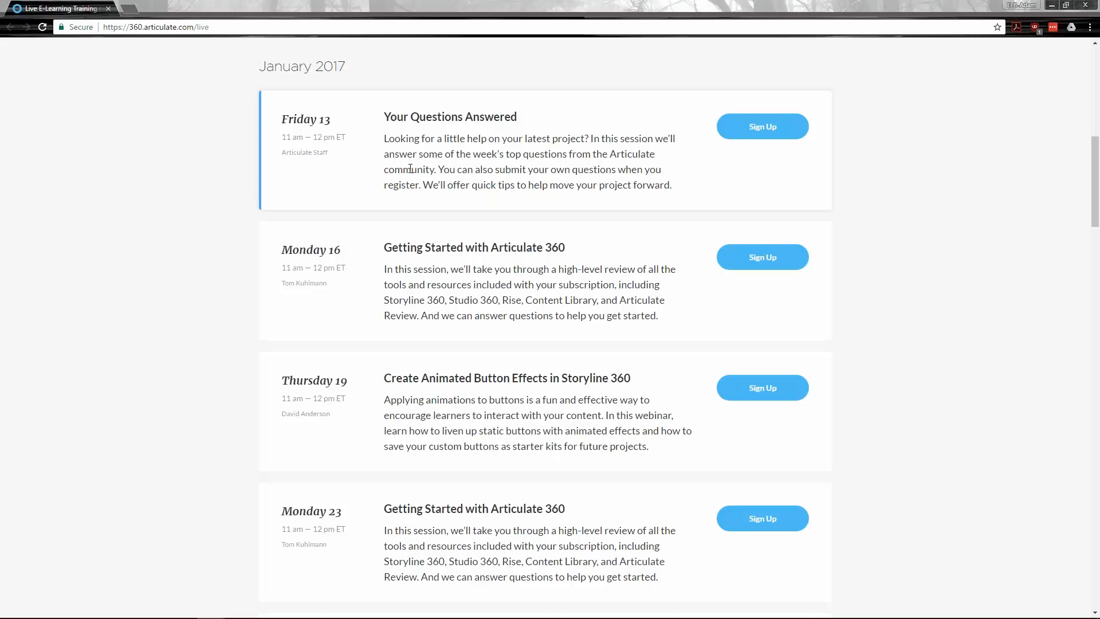
Look through the upcoming Articulate Live webinars scheduled for January and February 2017
scroll(454, 120, down, 3)
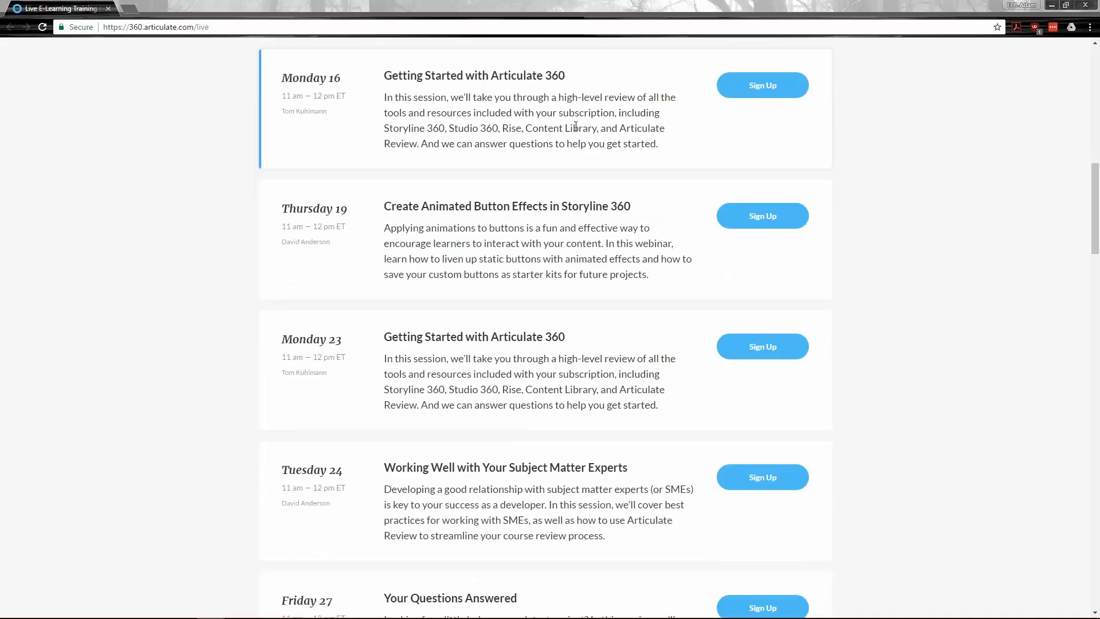
scroll(572, 127, down, 1)
scroll(573, 132, up, 2)
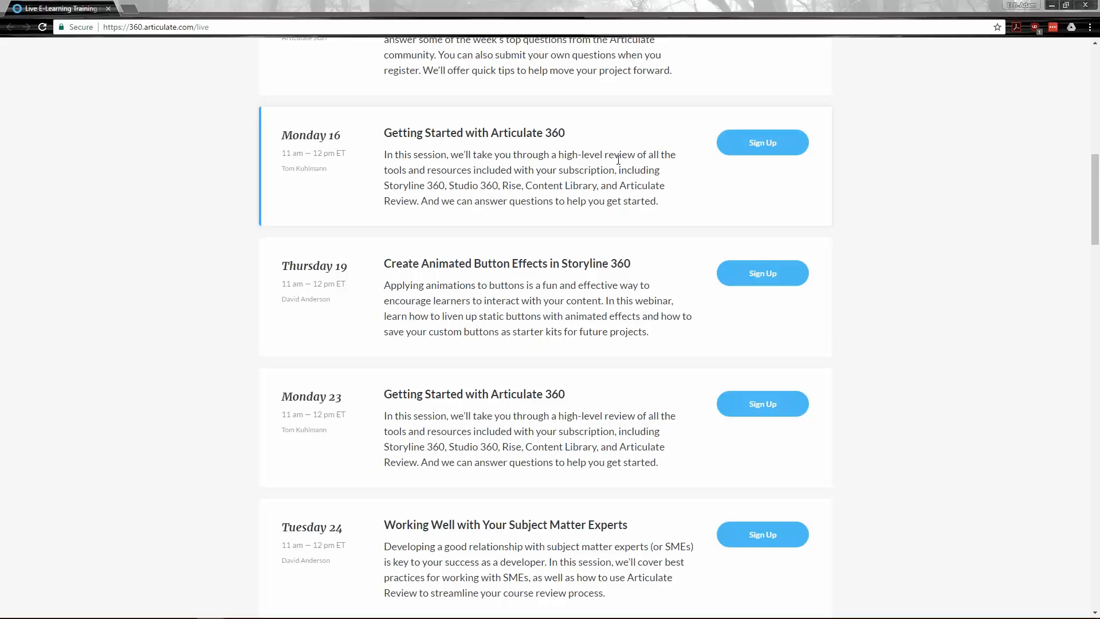
scroll(896, 182, down, 2)
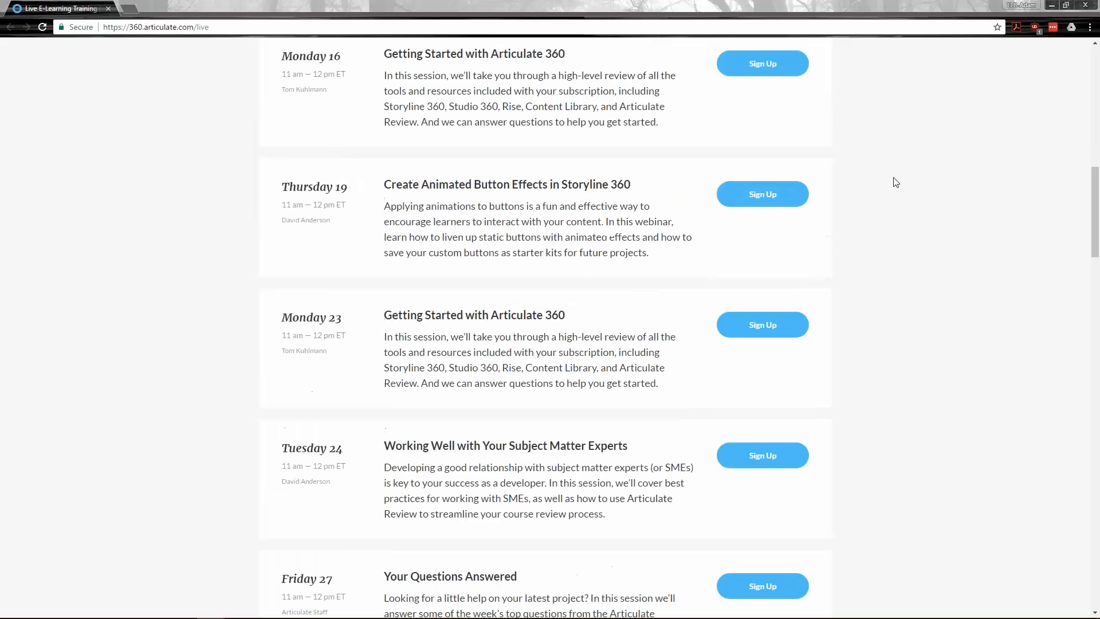
scroll(891, 180, up, 2)
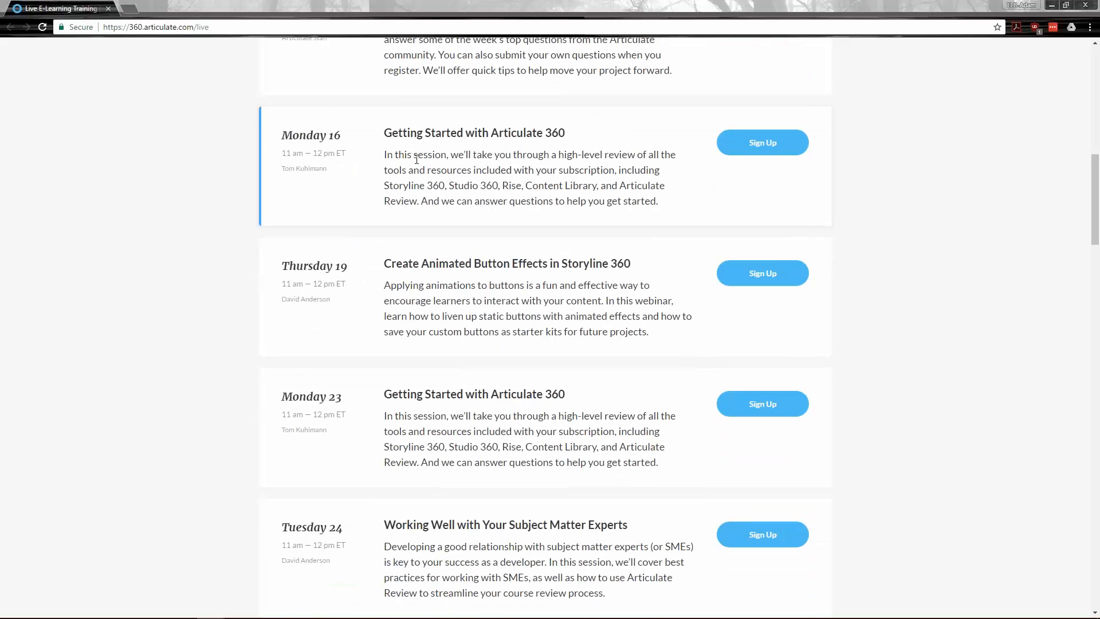
scroll(416, 160, down, 1)
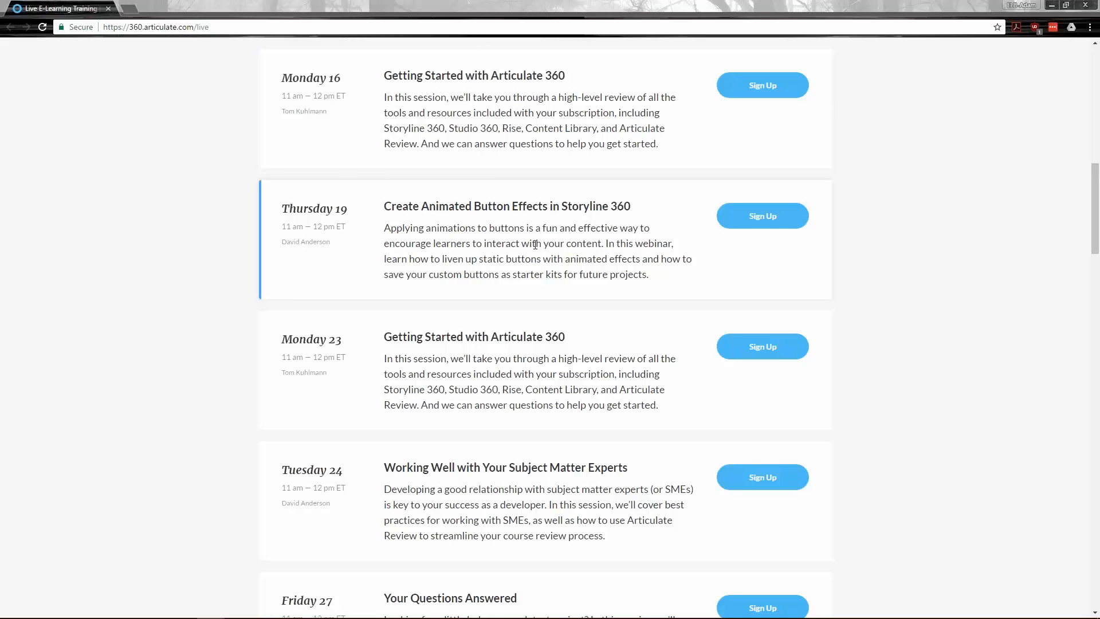
scroll(523, 238, down, 10)
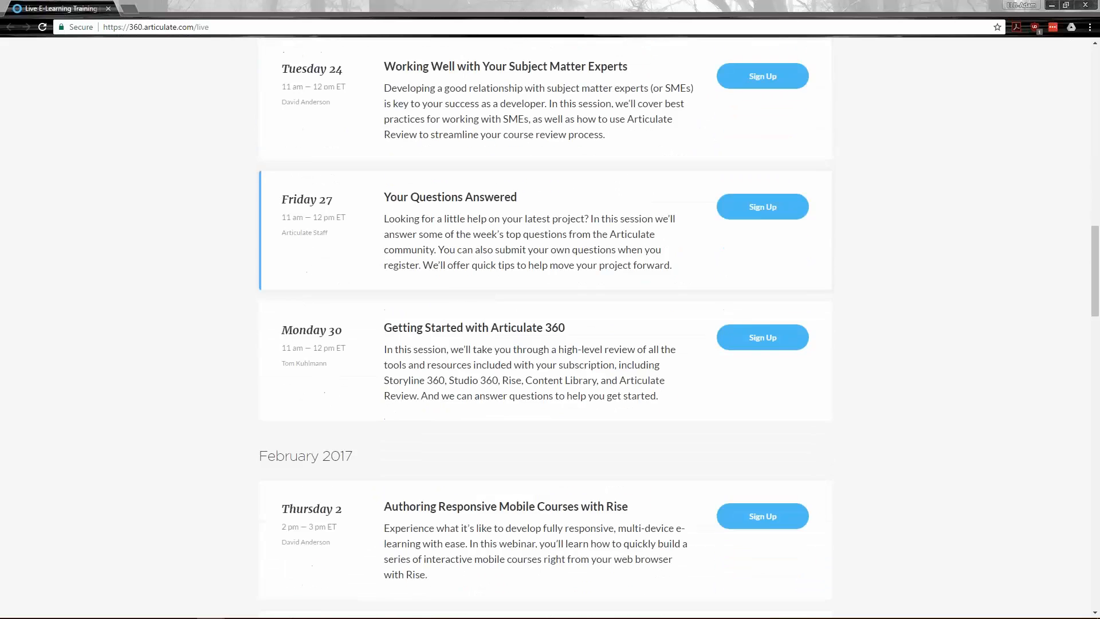
scroll(523, 238, down, 5)
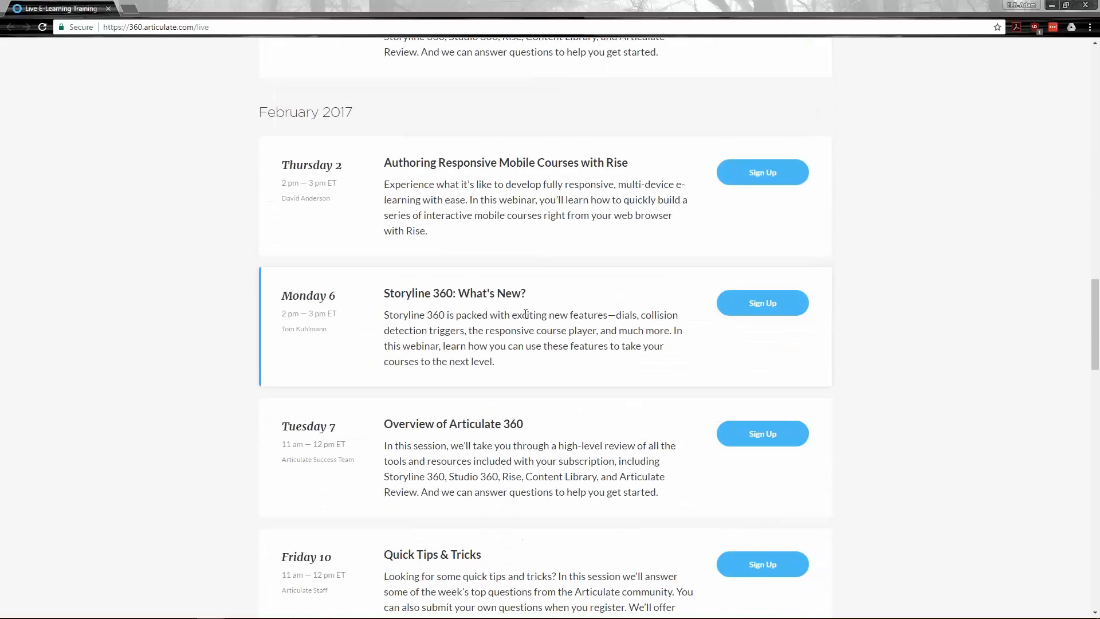
scroll(523, 239, up, 12)
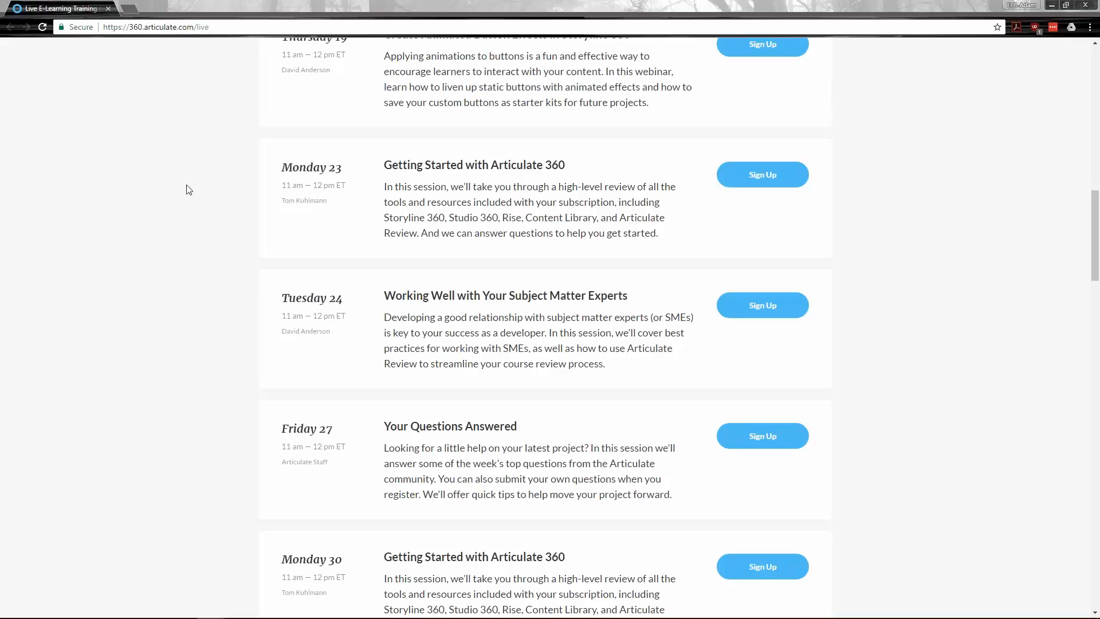
scroll(188, 196, up, 15)
scroll(188, 196, up, 3)
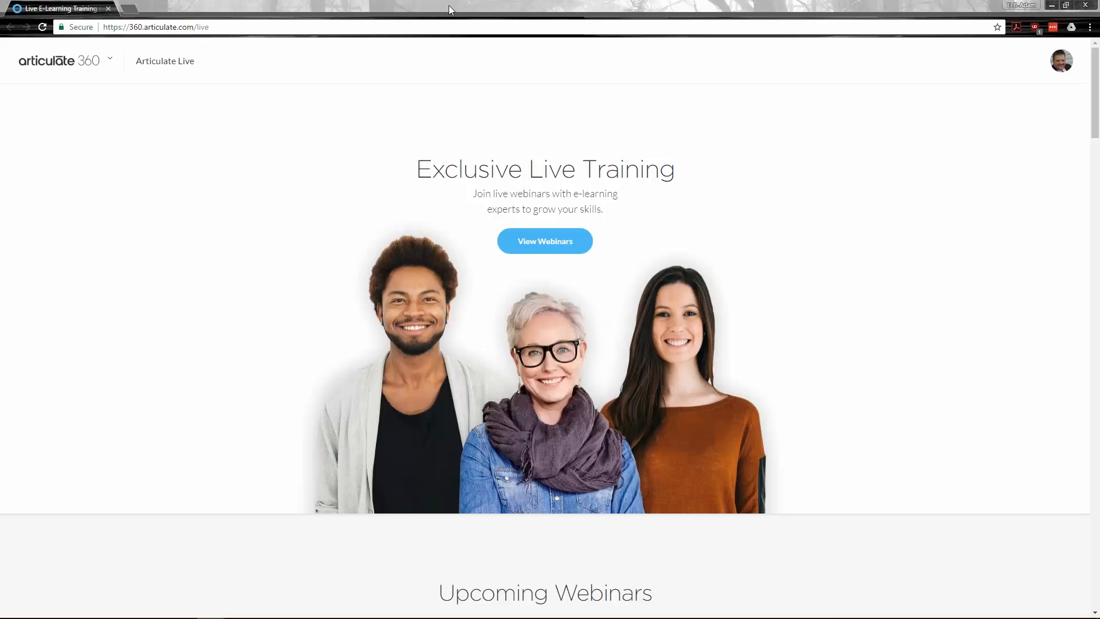
Switch to the Articulate 360 desktop app and launch the Content Library in the browser
click(1052, 8)
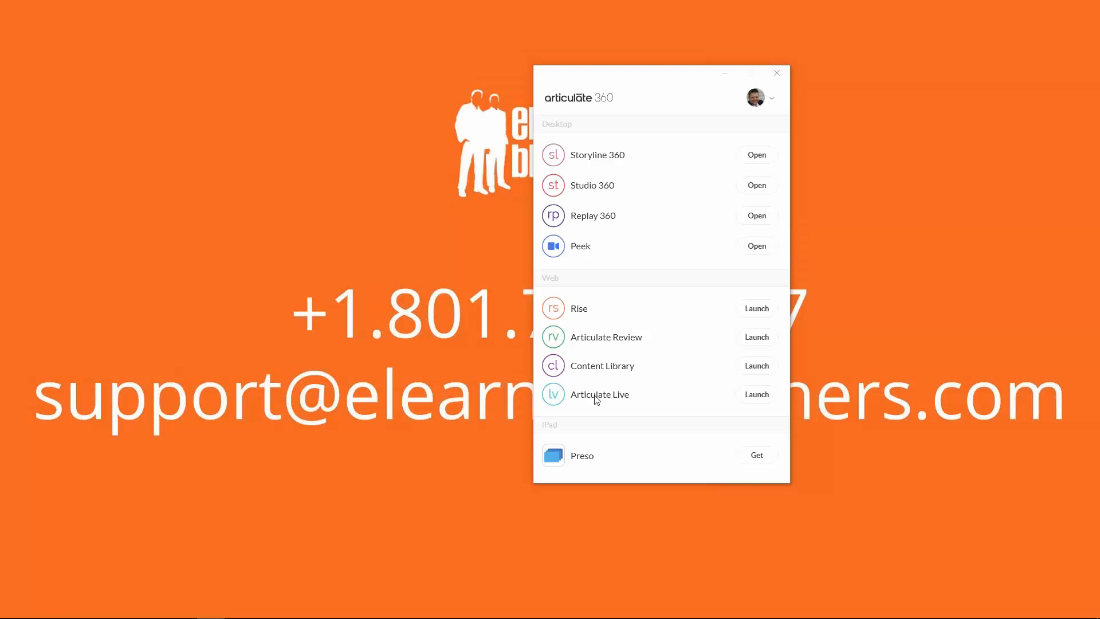
click(761, 372)
mouse_move(288, 603)
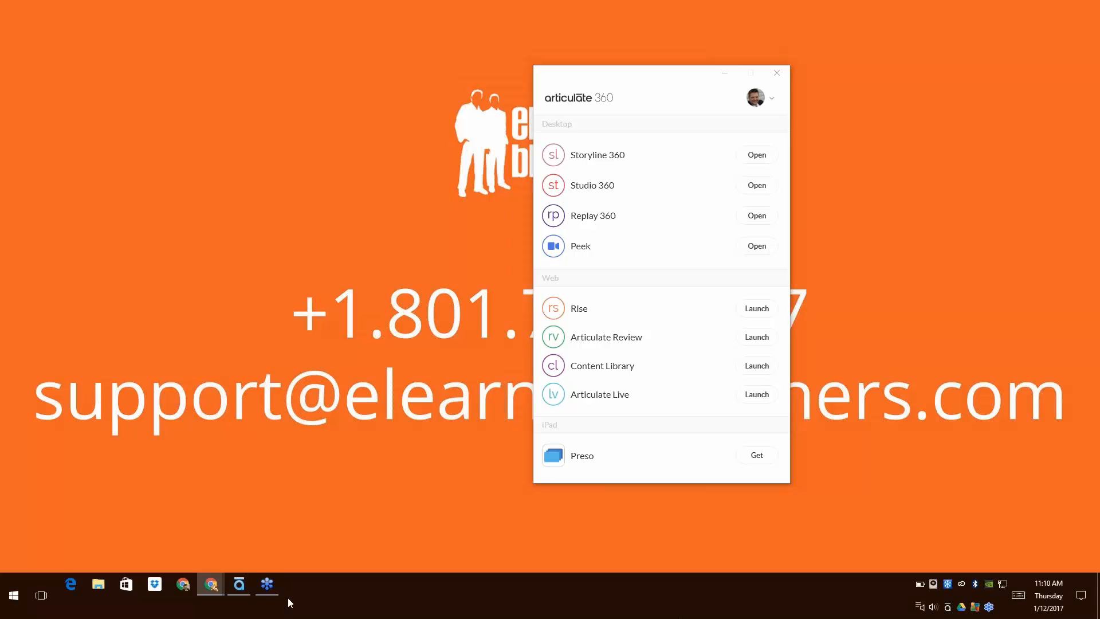
mouse_move(207, 588)
click(659, 361)
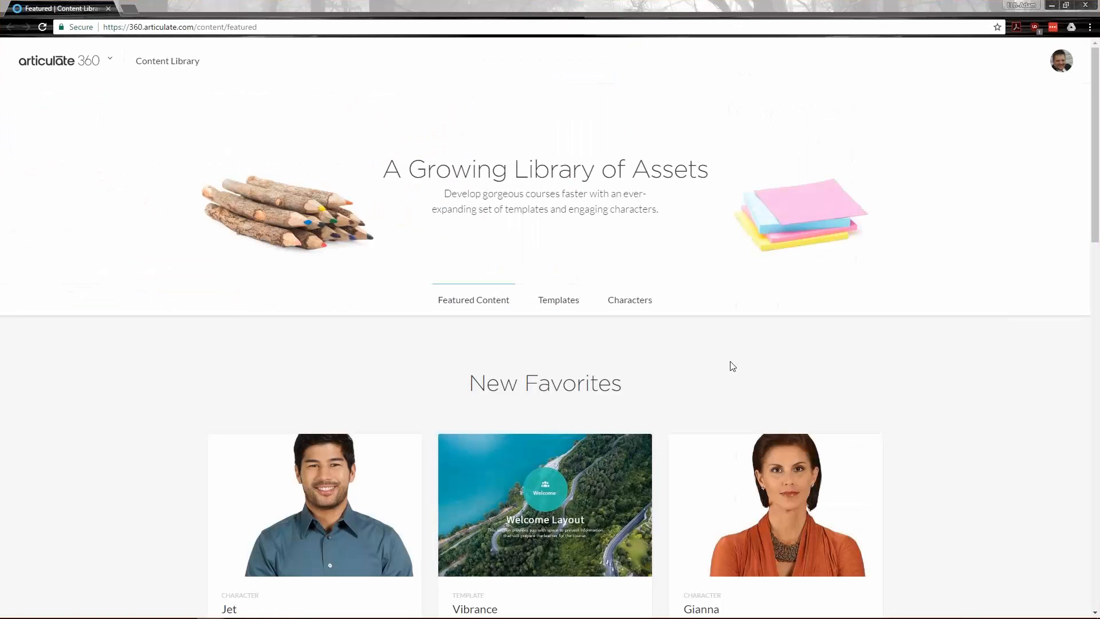
Survey the Content Library's featured content, template and character collections
scroll(805, 363, down, 4)
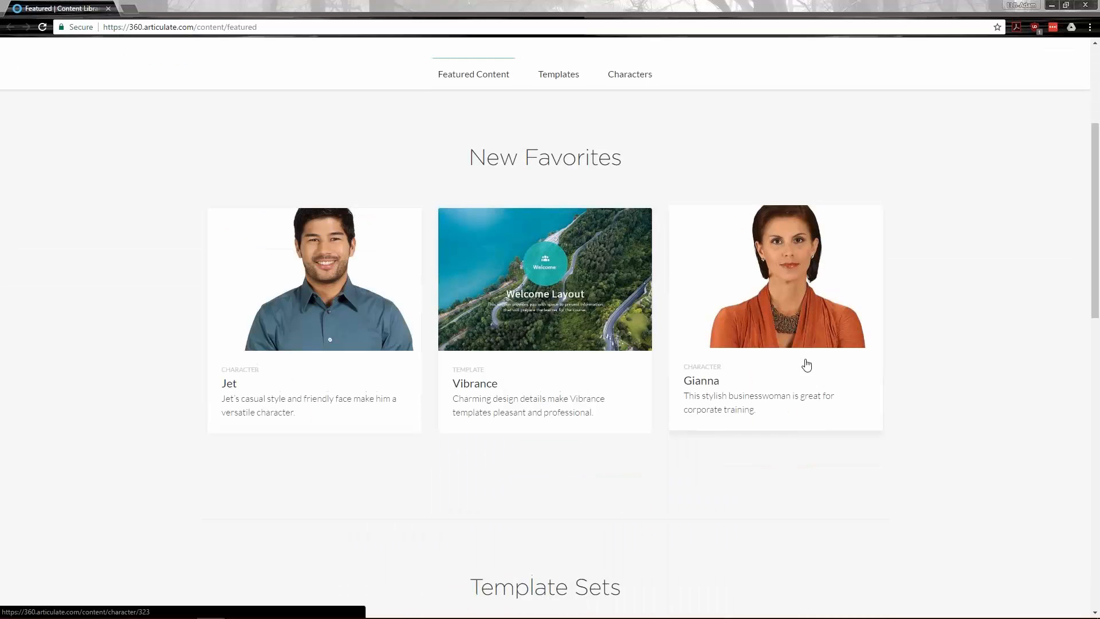
scroll(803, 364, up, 4)
click(558, 302)
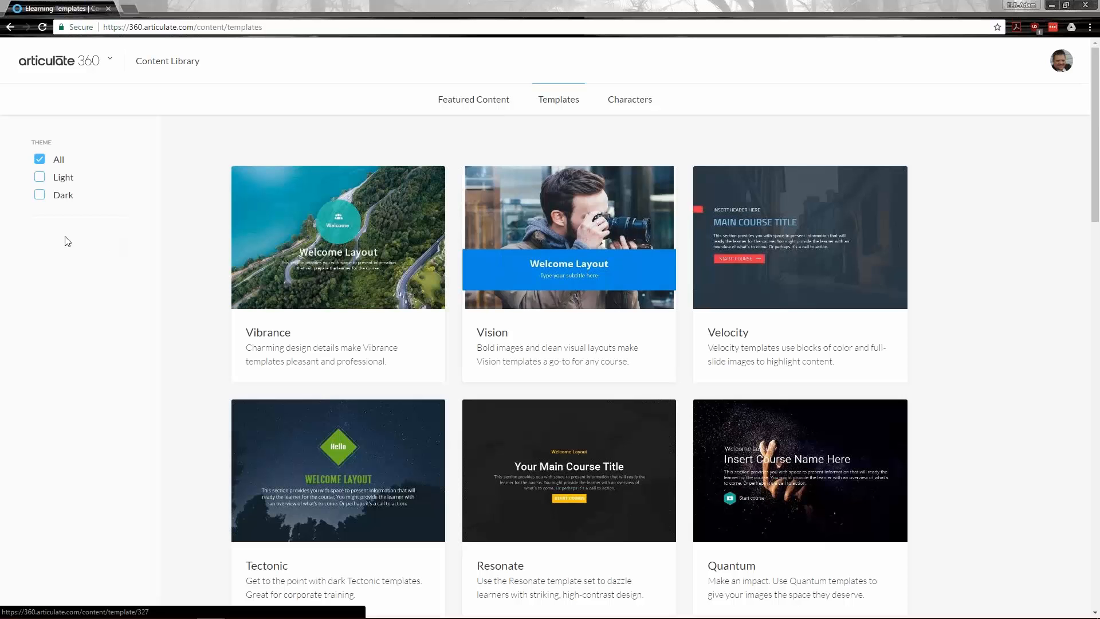
click(635, 100)
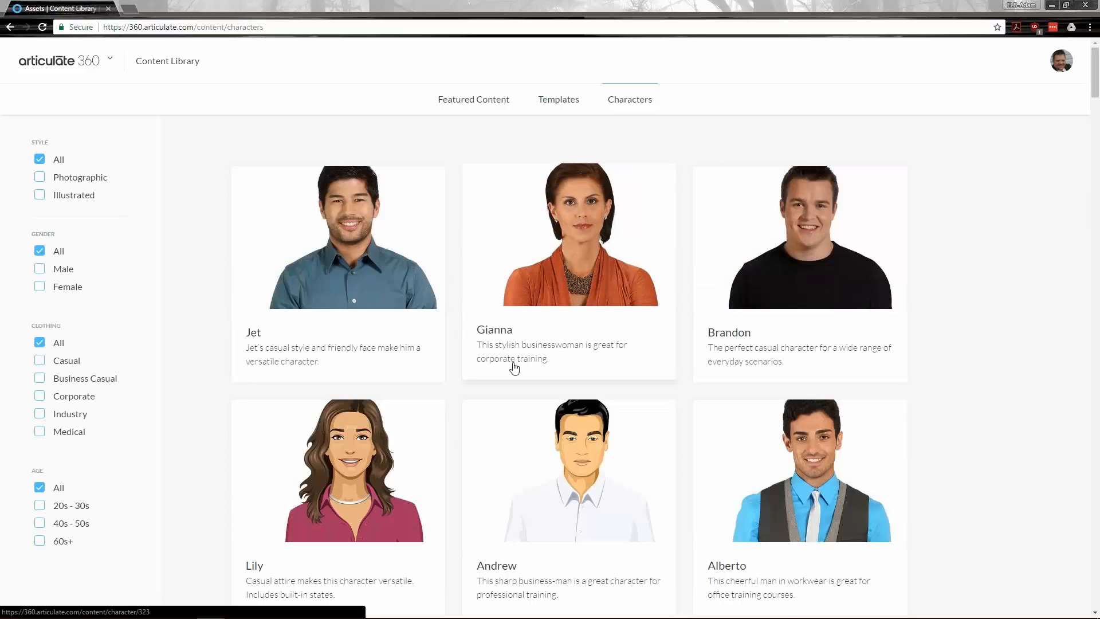
scroll(515, 381, down, 5)
scroll(551, 218, up, 5)
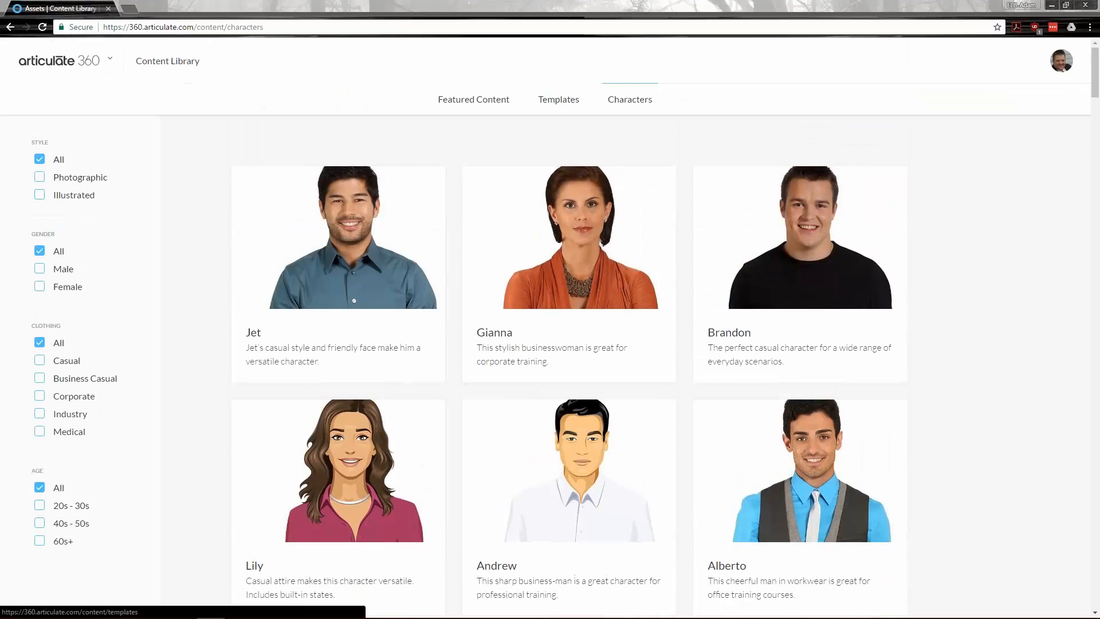
click(550, 111)
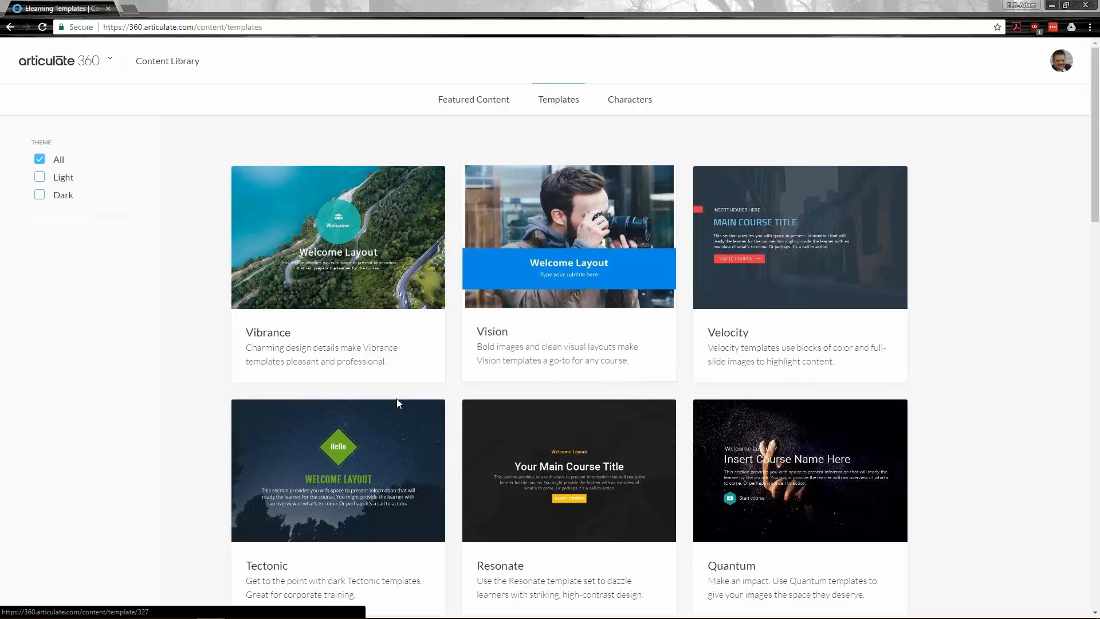
scroll(634, 363, down, 10)
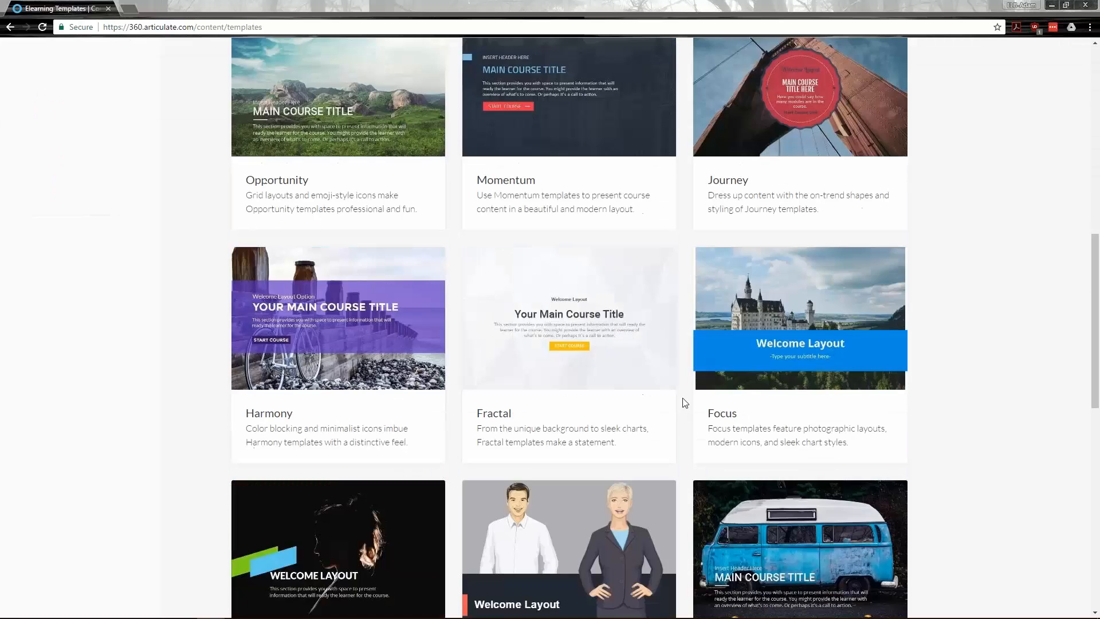
scroll(684, 399, up, 10)
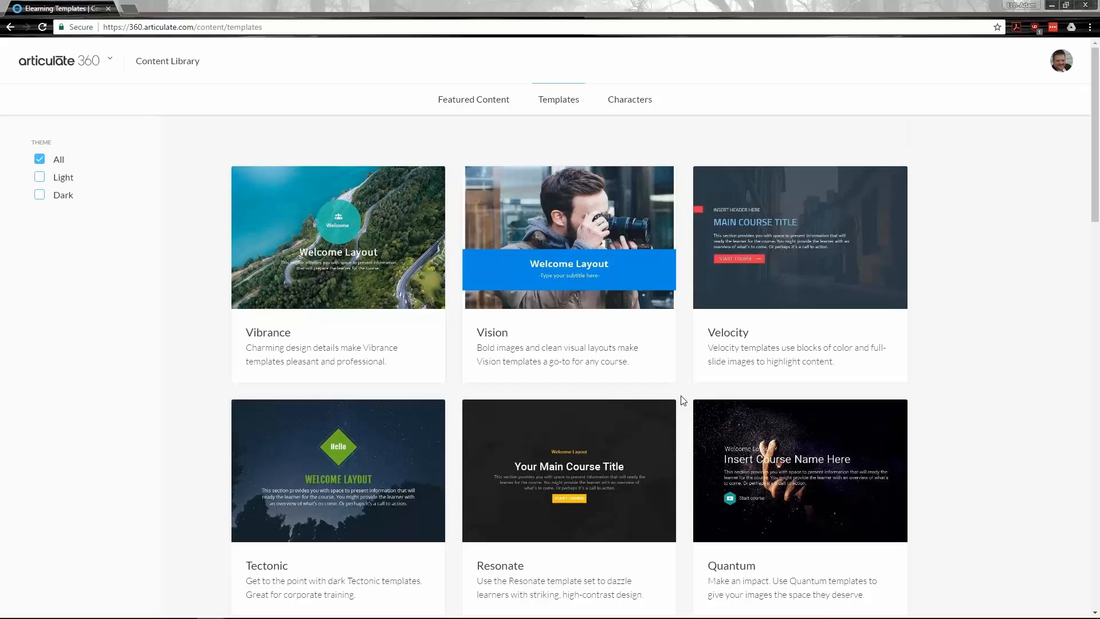
click(486, 100)
scroll(626, 245, down, 3)
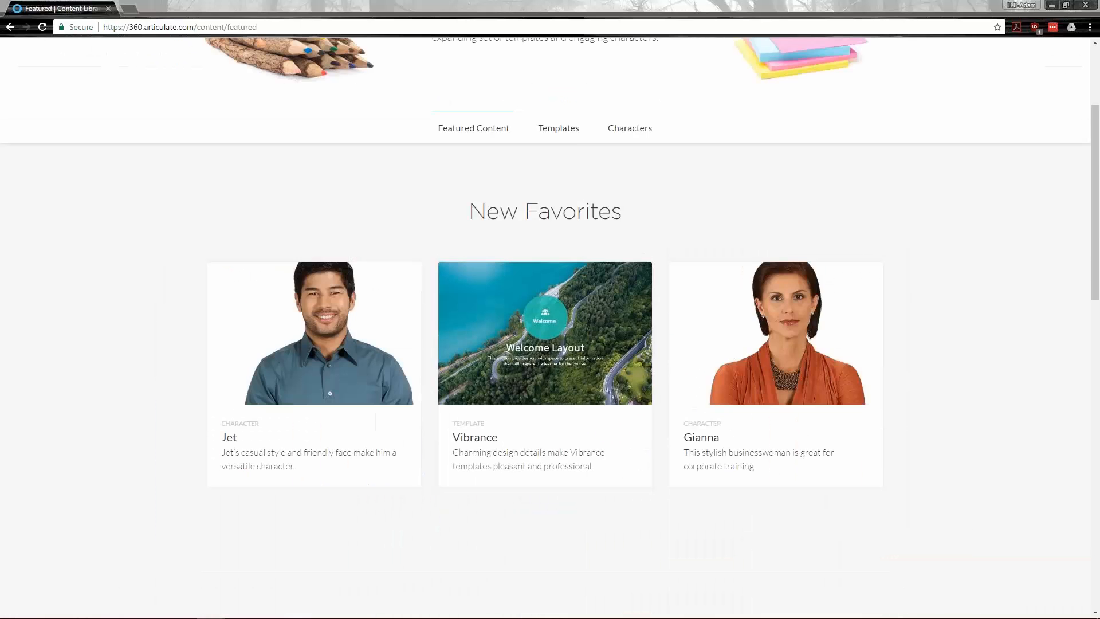
click(573, 129)
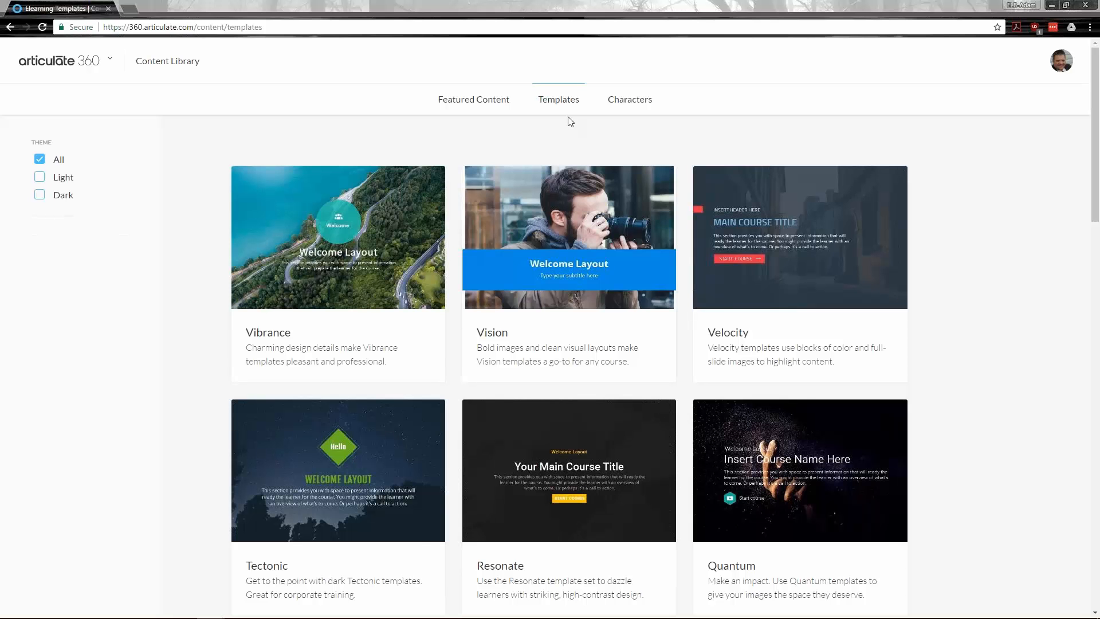
Open the character collection and examine the range of photographic and illustrated characters
click(632, 102)
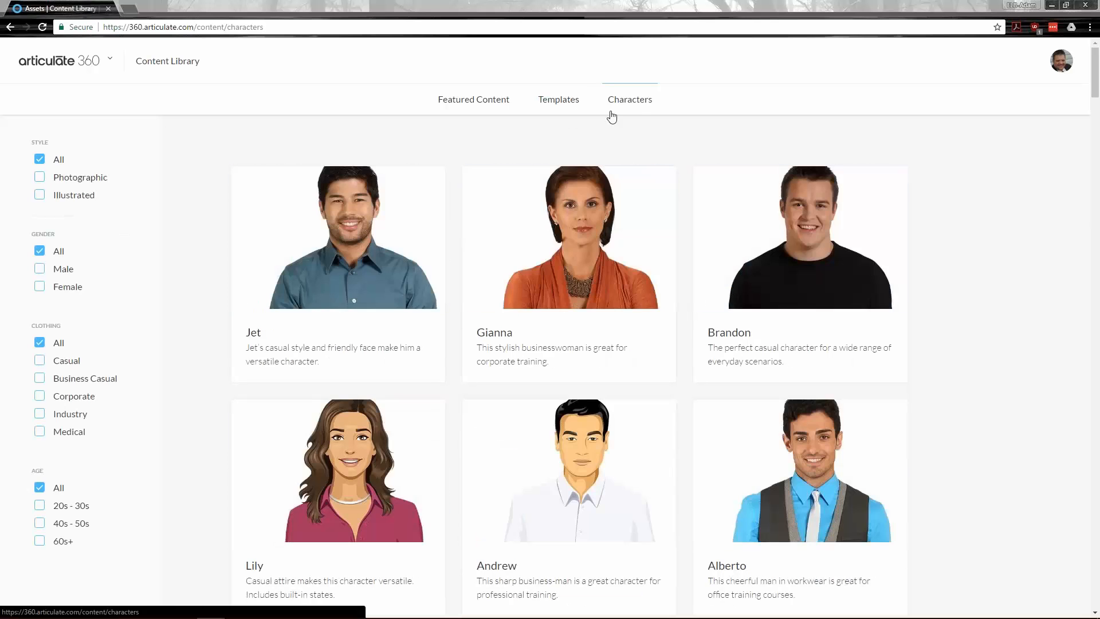
scroll(714, 346, down, 2)
scroll(714, 347, down, 12)
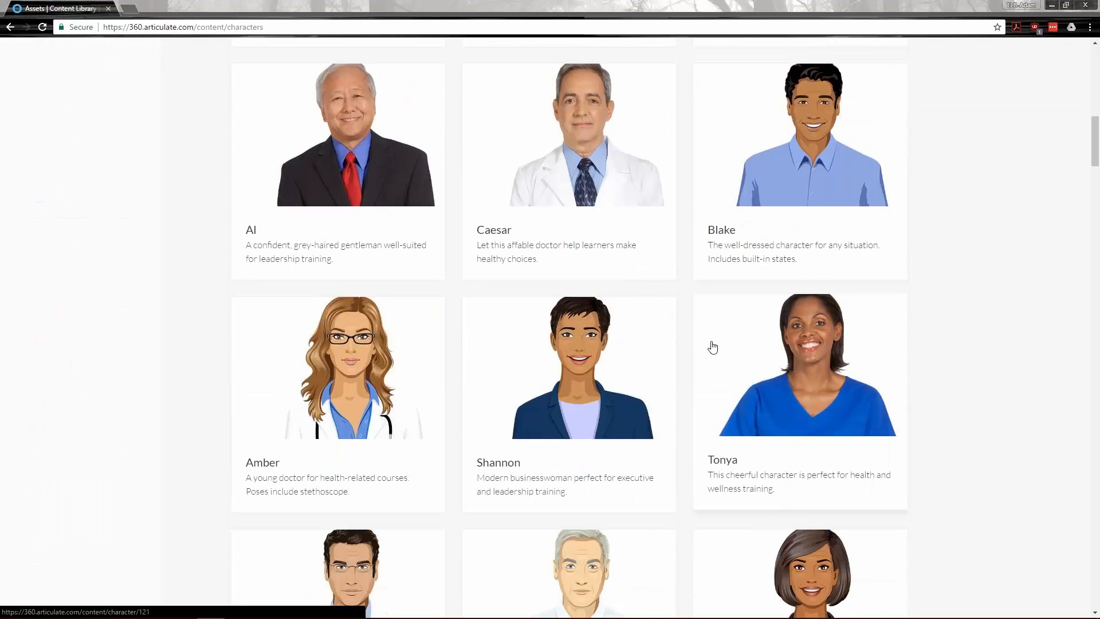
scroll(714, 347, down, 3)
scroll(713, 347, up, 5)
scroll(714, 347, up, 2)
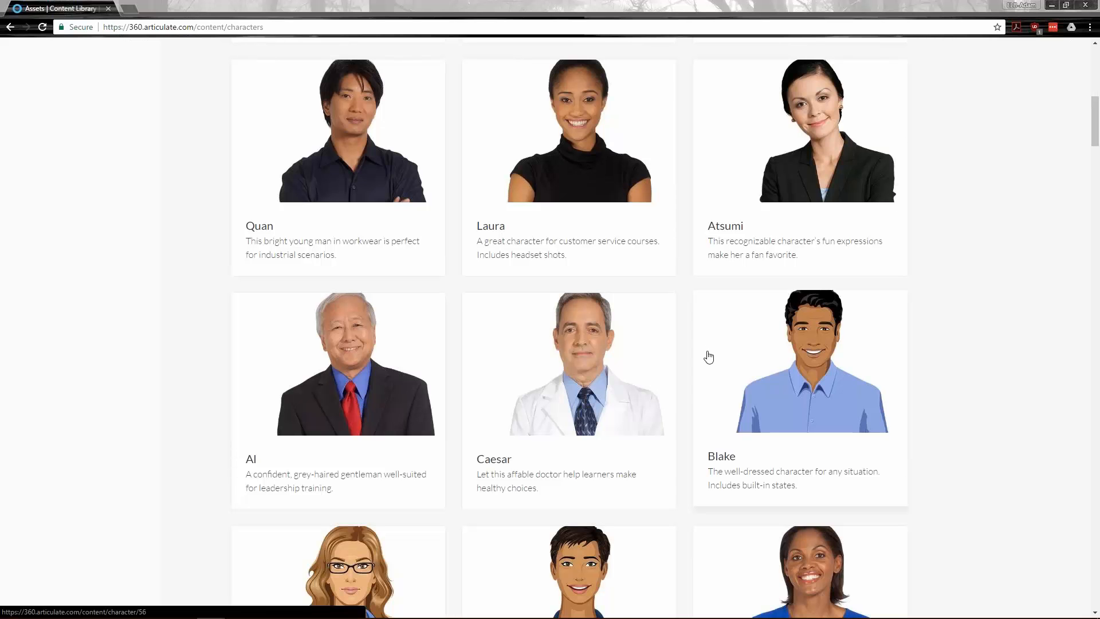
scroll(724, 351, down, 13)
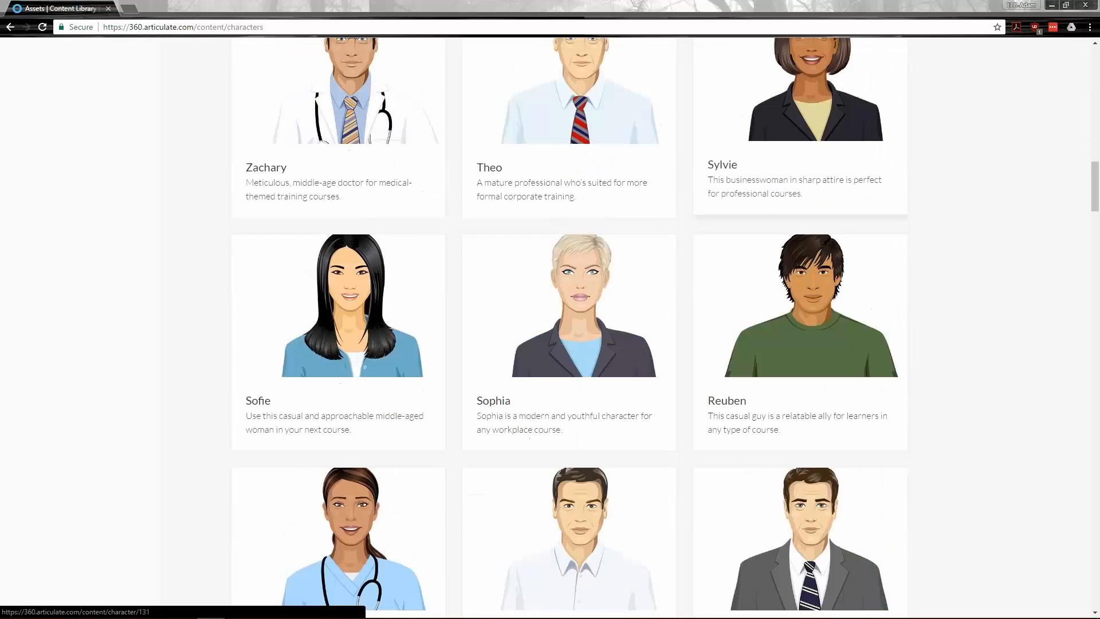
scroll(726, 353, down, 15)
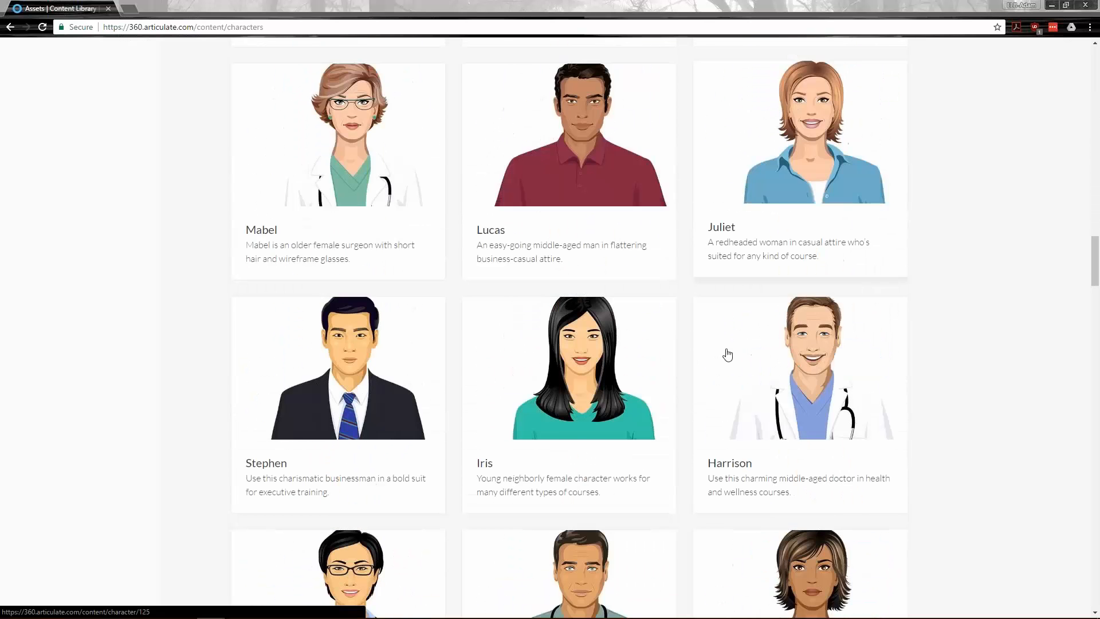
scroll(726, 355, down, 15)
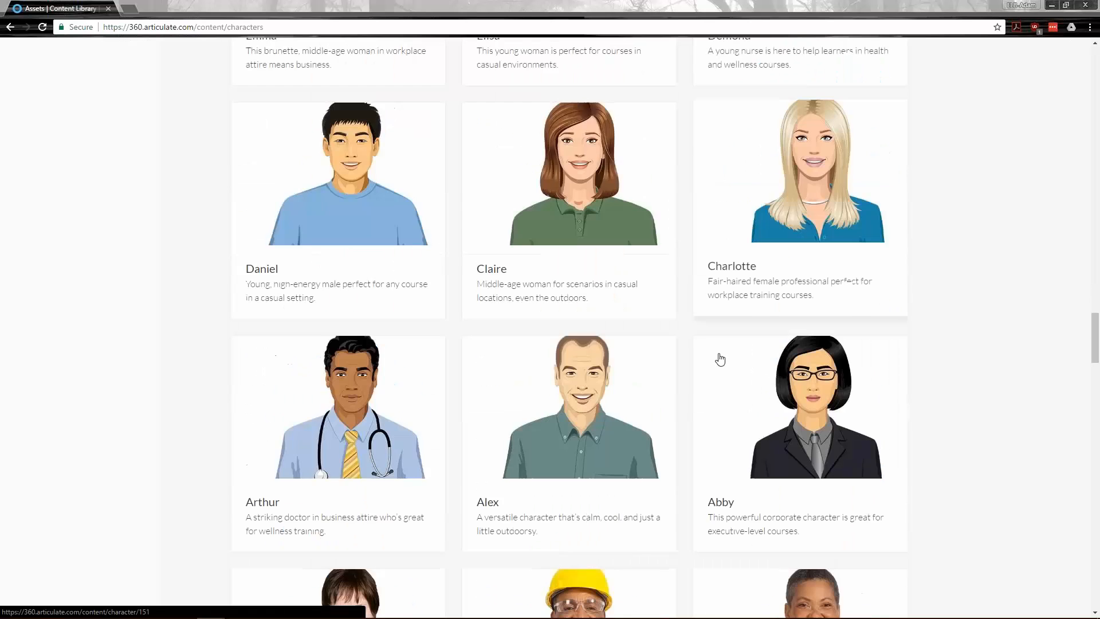
scroll(720, 359, down, 8)
scroll(283, 428, up, 4)
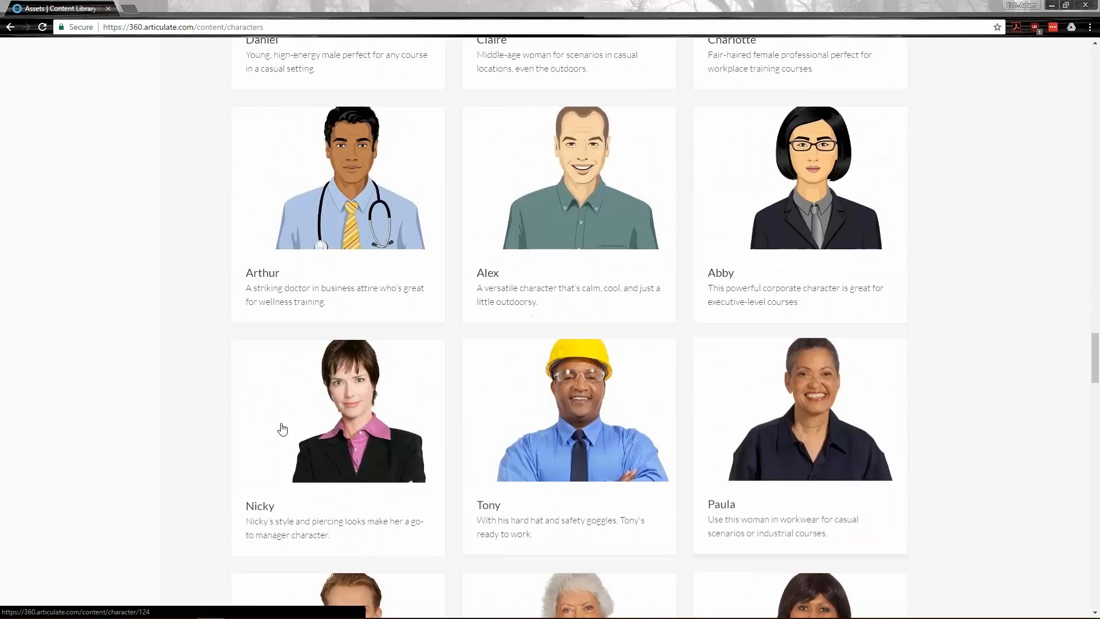
scroll(757, 484, down, 4)
scroll(749, 480, up, 7)
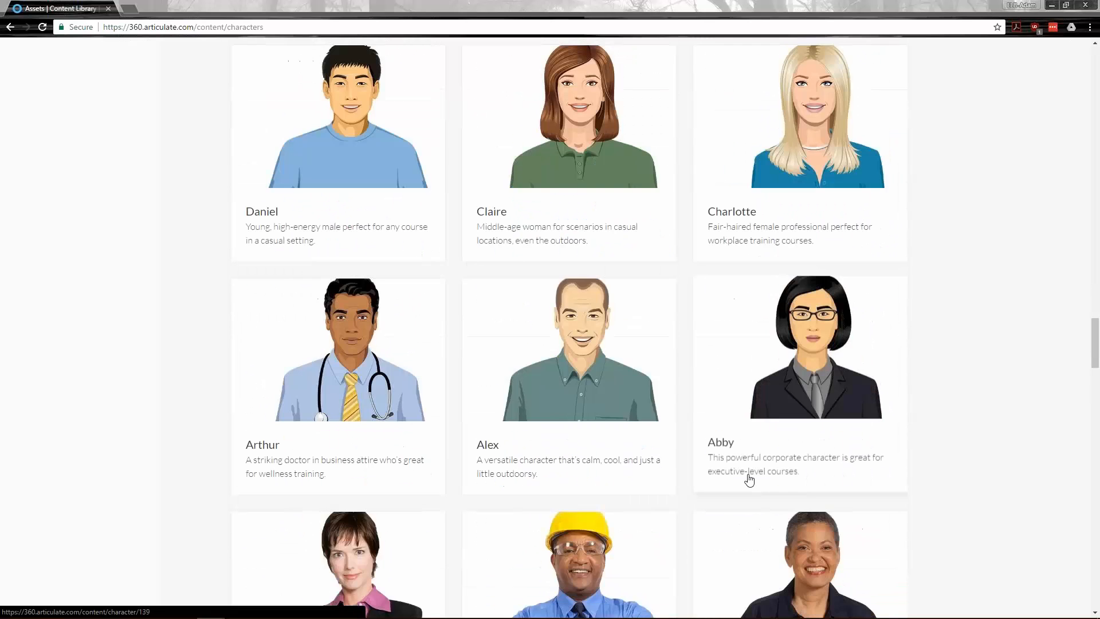
scroll(748, 480, up, 20)
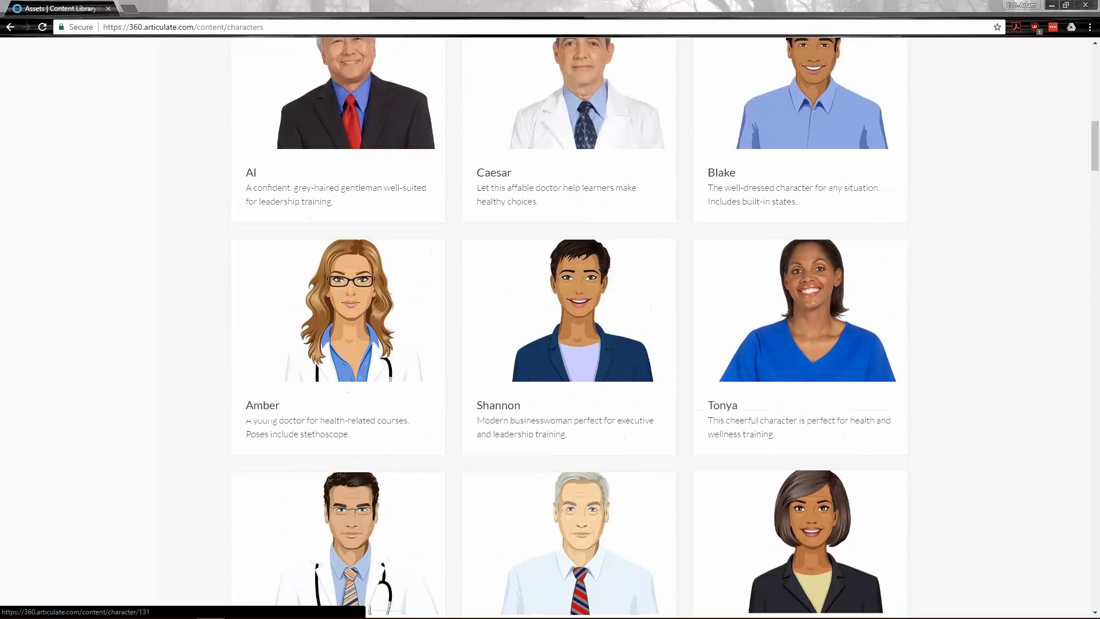
scroll(550, 344, up, 10)
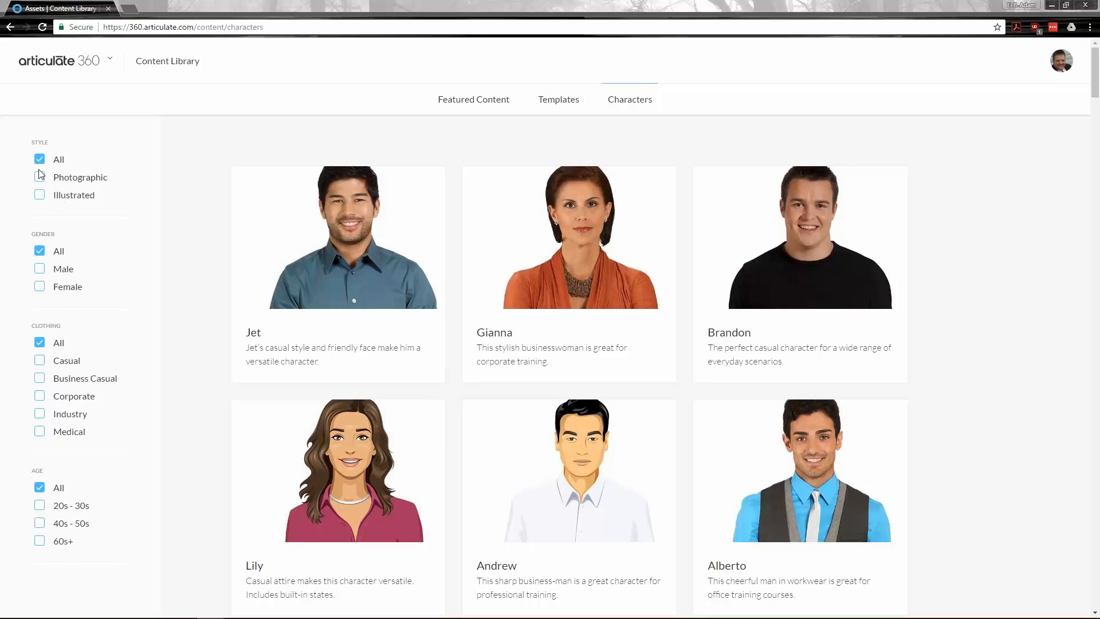
Filter the characters to Illustrated style, Female gender, Corporate clothing and age 20s - 30s
click(39, 195)
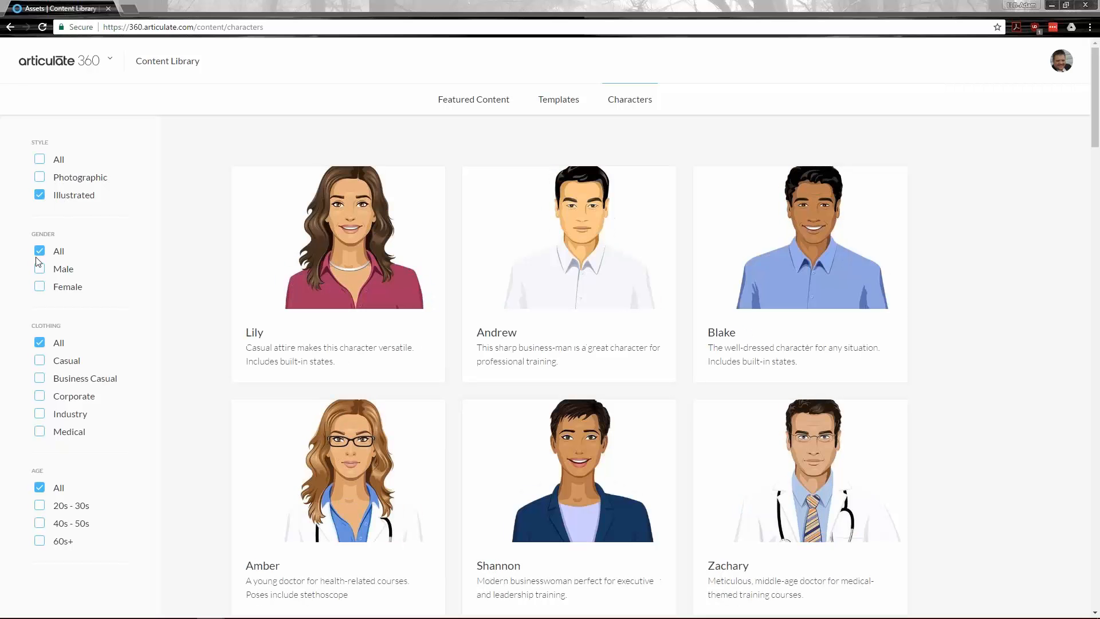
click(39, 286)
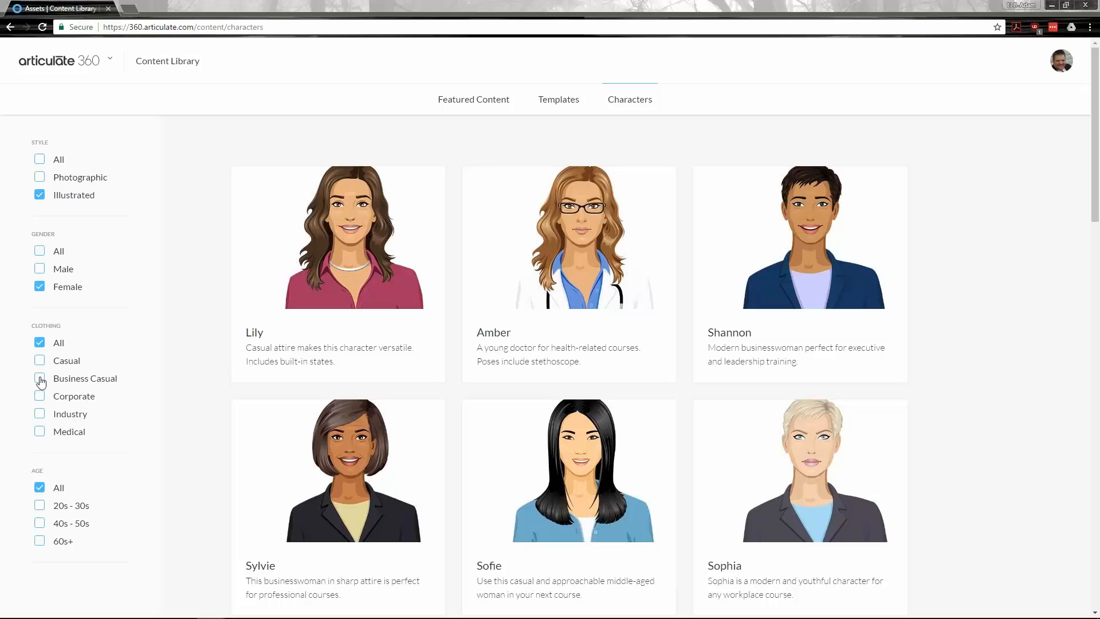
click(40, 395)
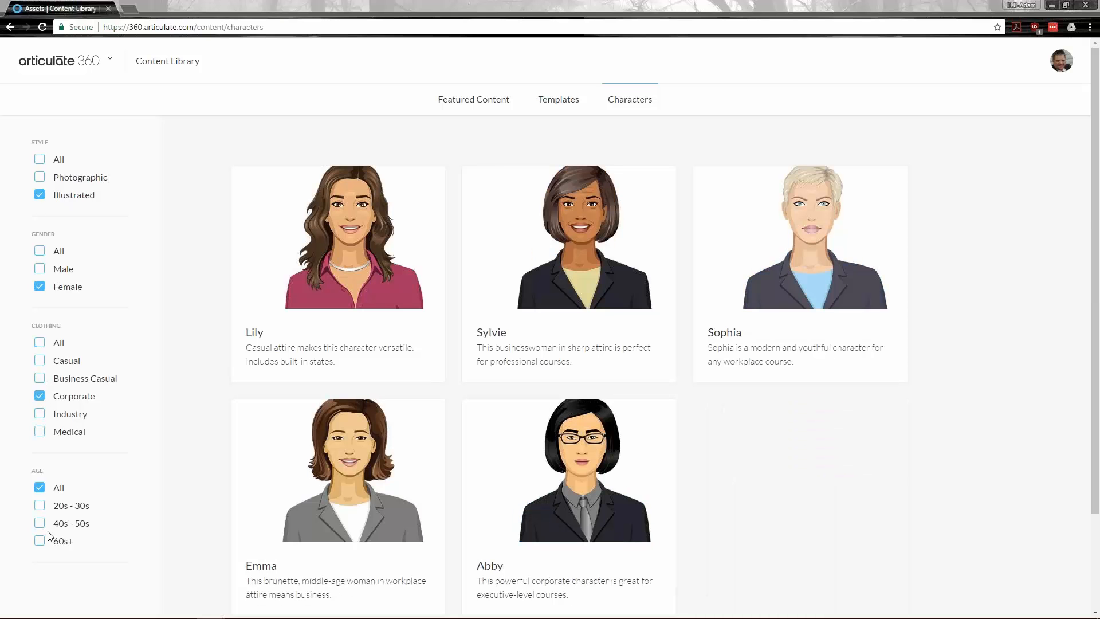
click(40, 506)
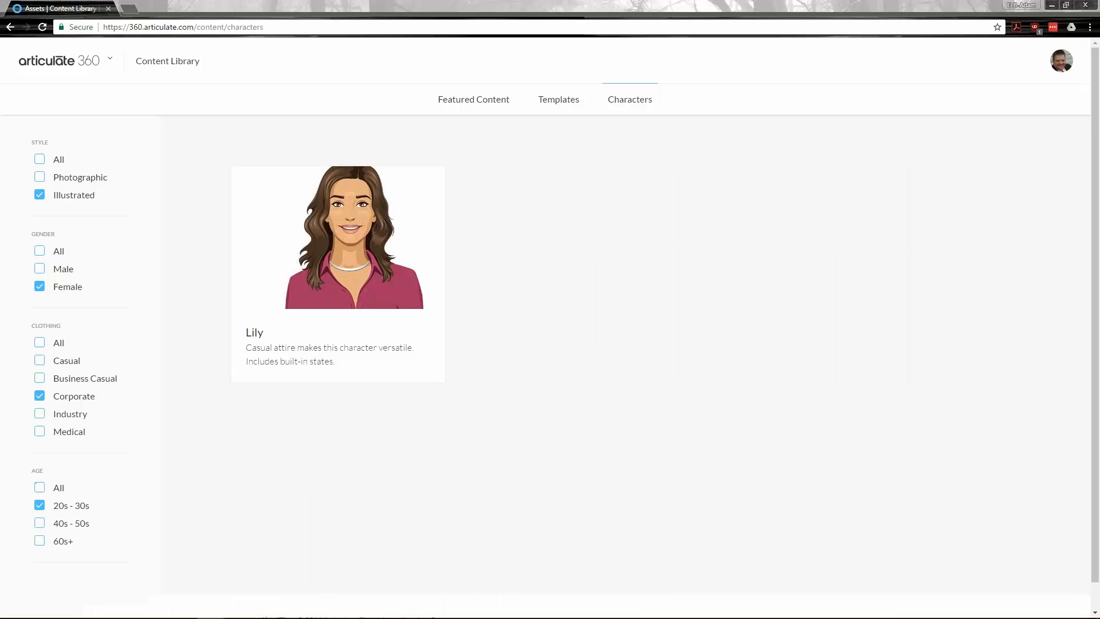
Add the 40s - 50s age range to the character filters and look over the matching characters
click(40, 523)
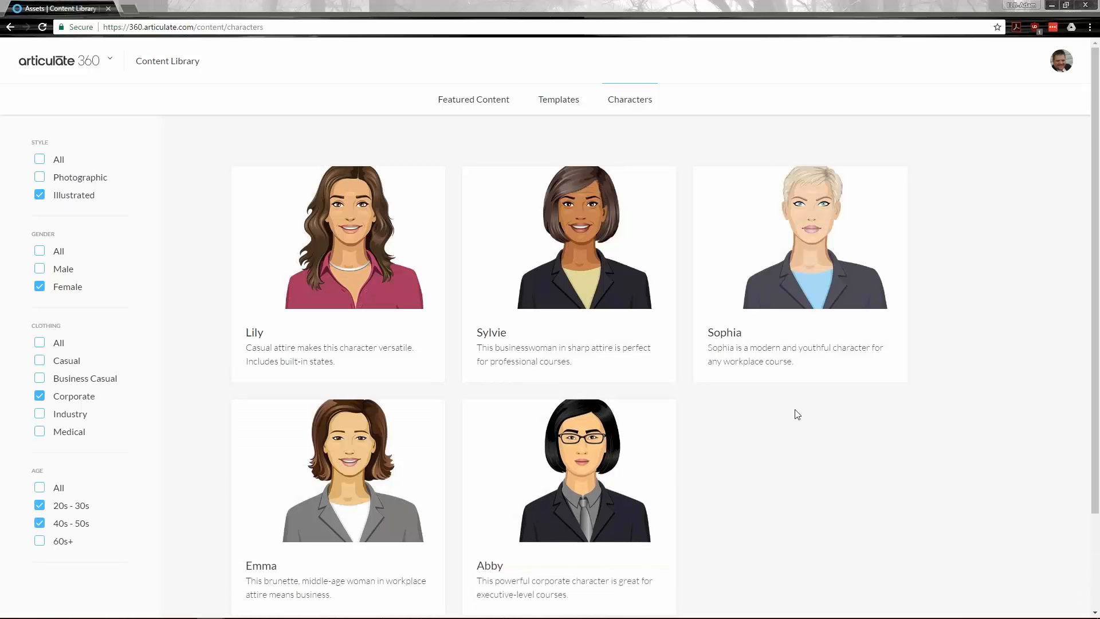
scroll(797, 416, down, 1)
scroll(801, 411, up, 1)
click(555, 86)
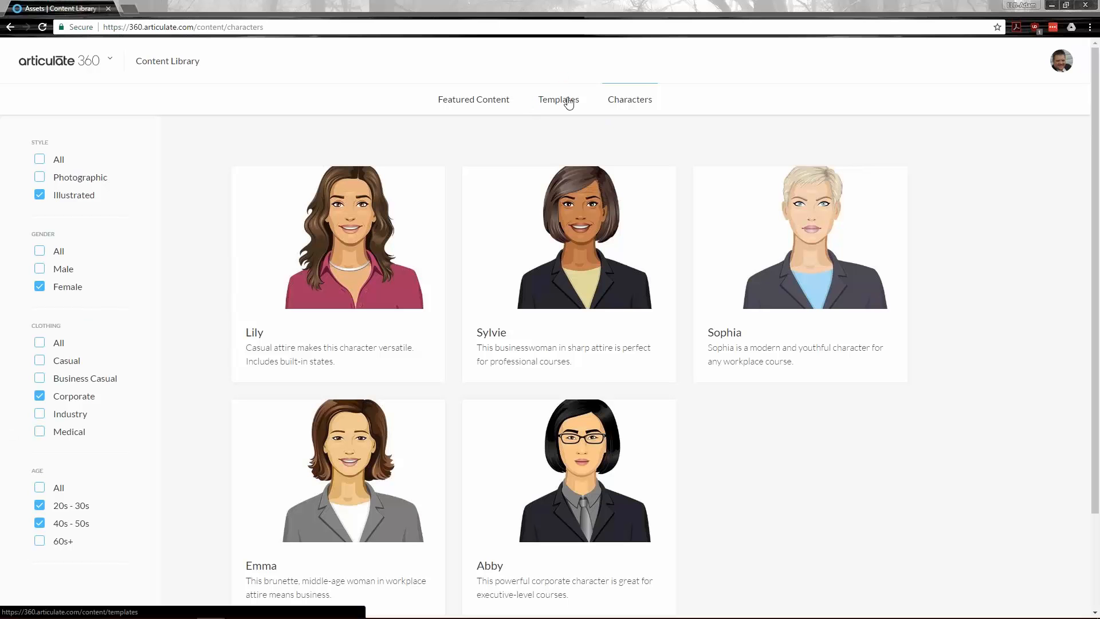
Open the illustrated character Lily, expand the full set of poses and examine them
click(361, 267)
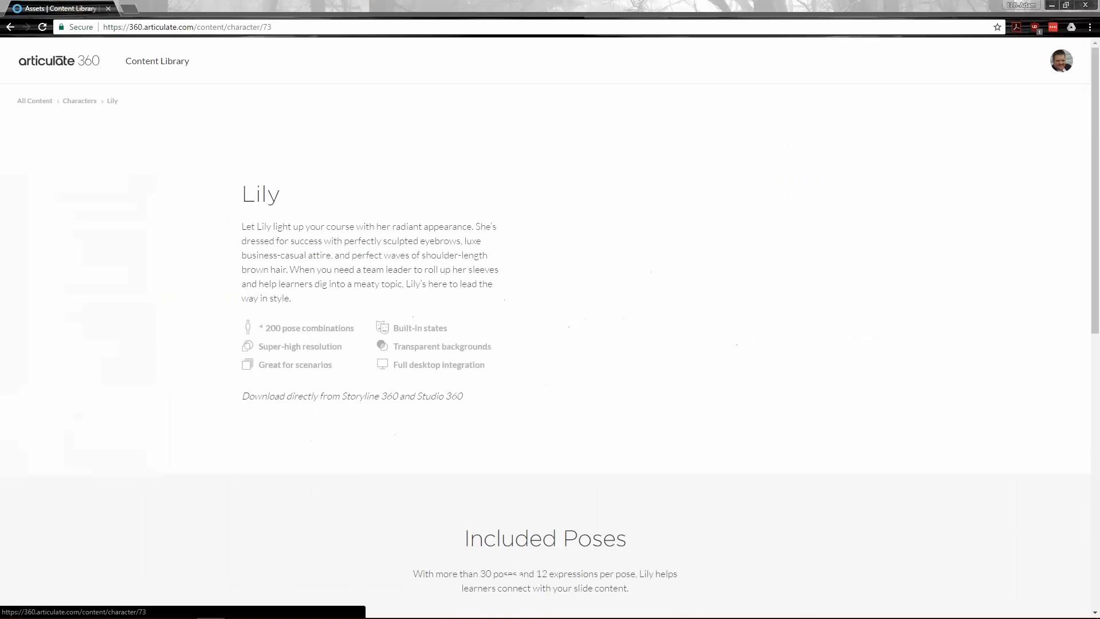
scroll(645, 364, down, 10)
scroll(646, 365, down, 7)
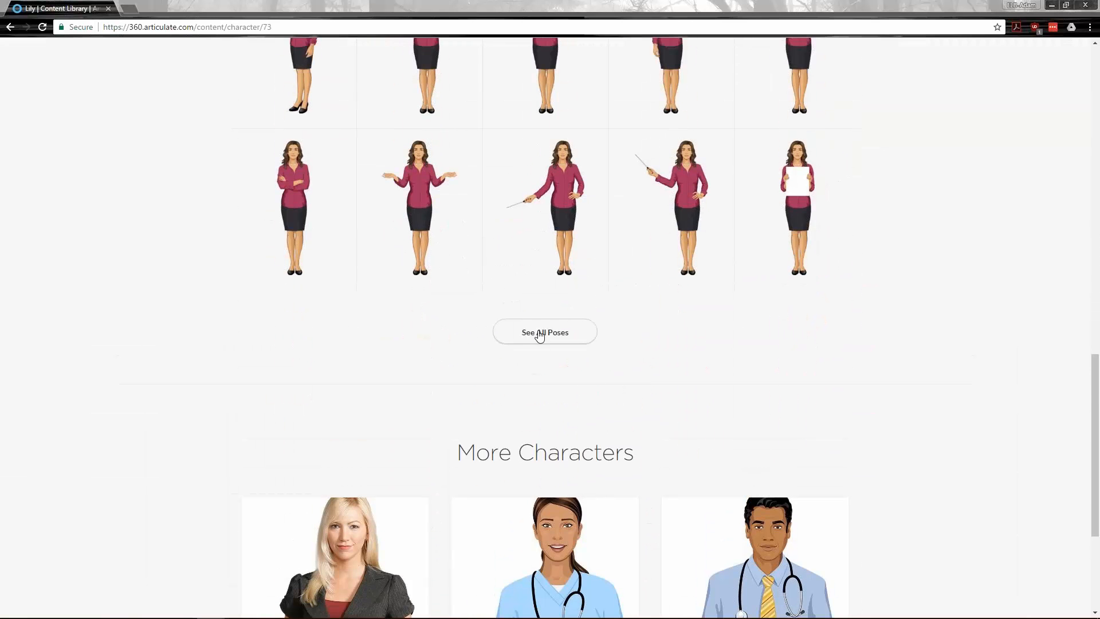
click(538, 335)
scroll(777, 411, down, 10)
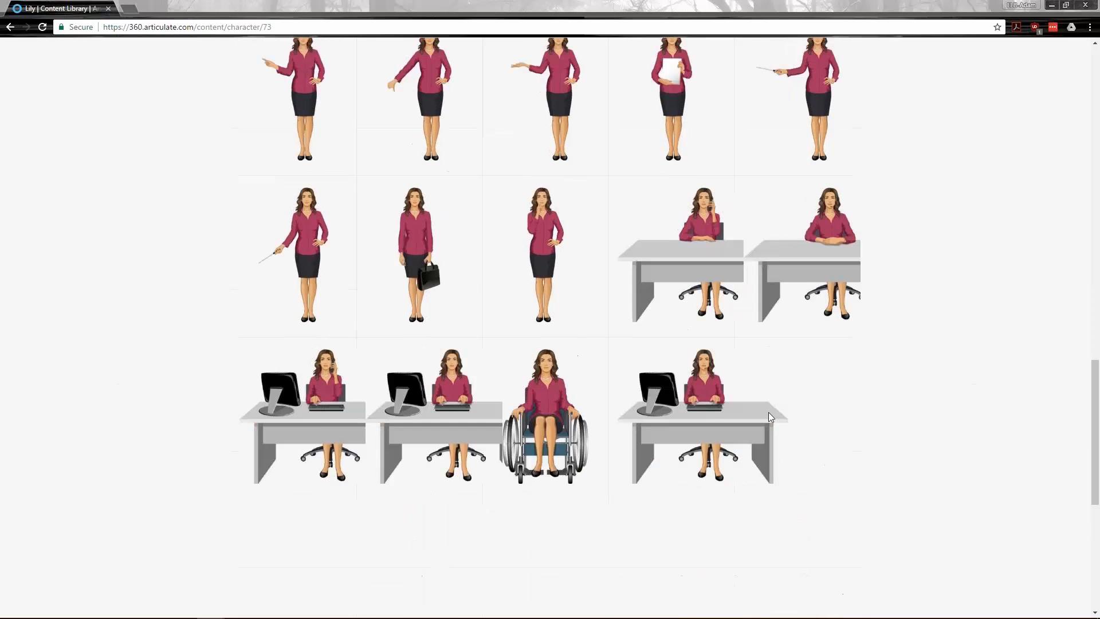
scroll(778, 411, up, 13)
scroll(623, 351, up, 12)
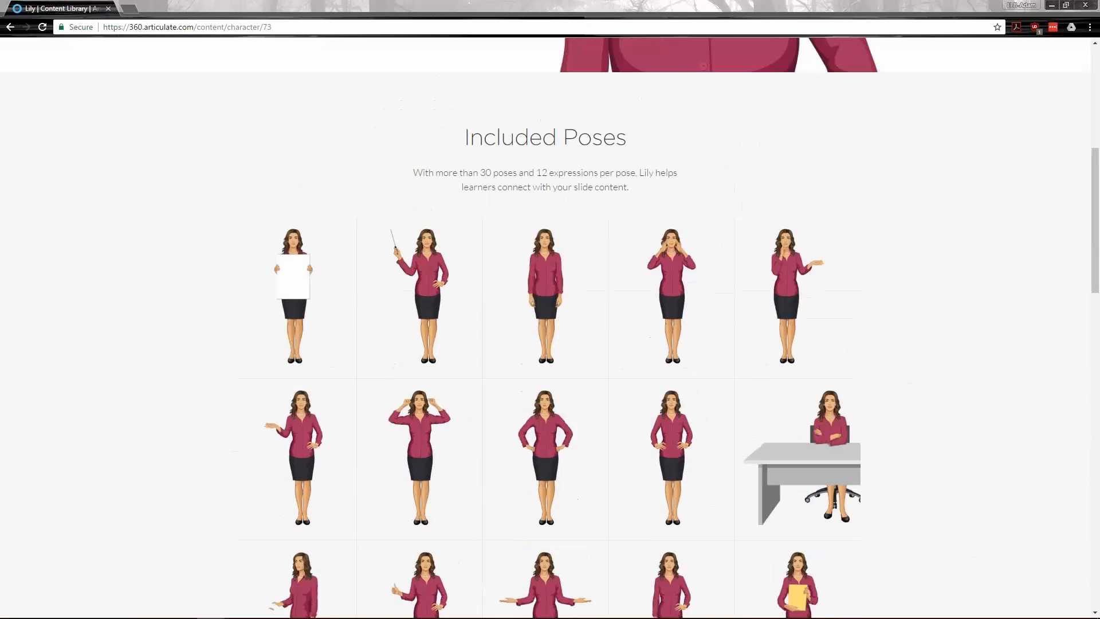
scroll(623, 350, up, 2)
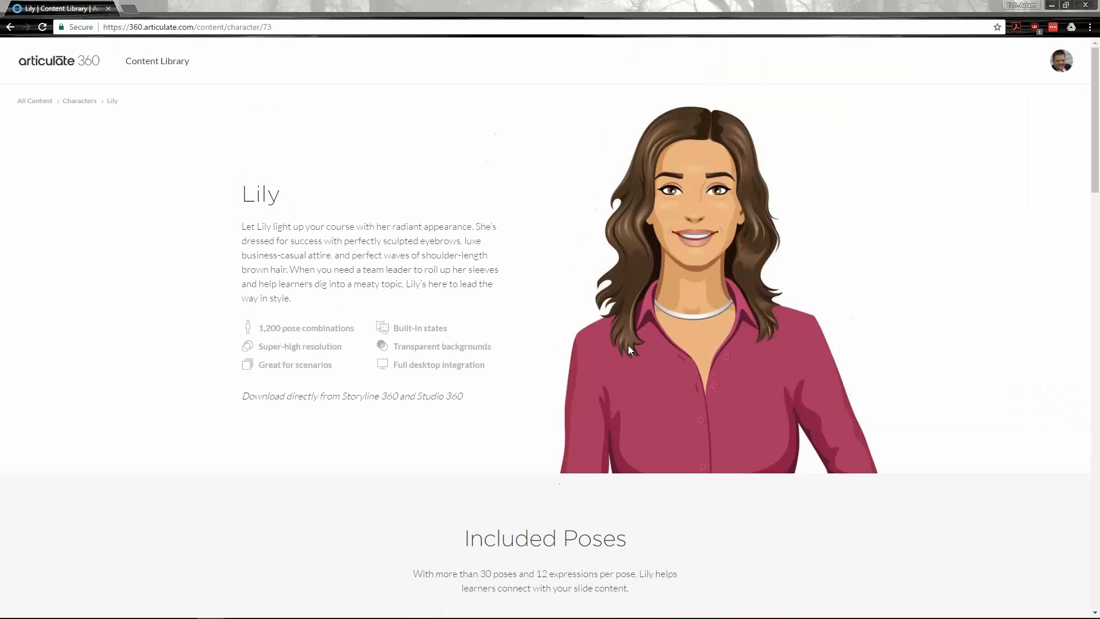
Leave Lily's page and survey the available template sets in the Templates collection
click(10, 27)
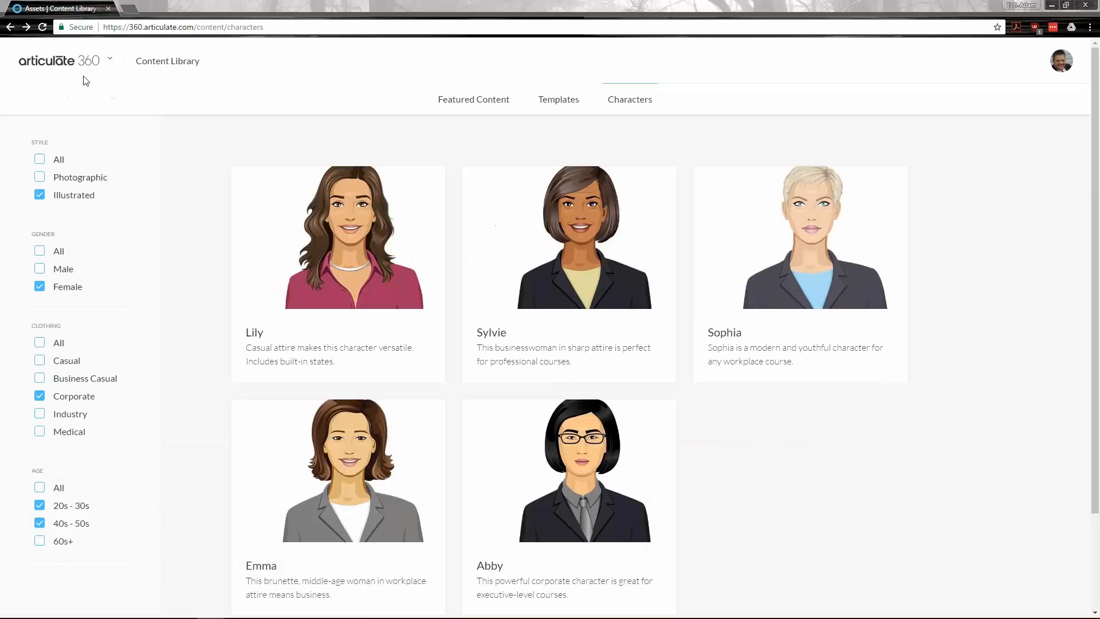
click(559, 99)
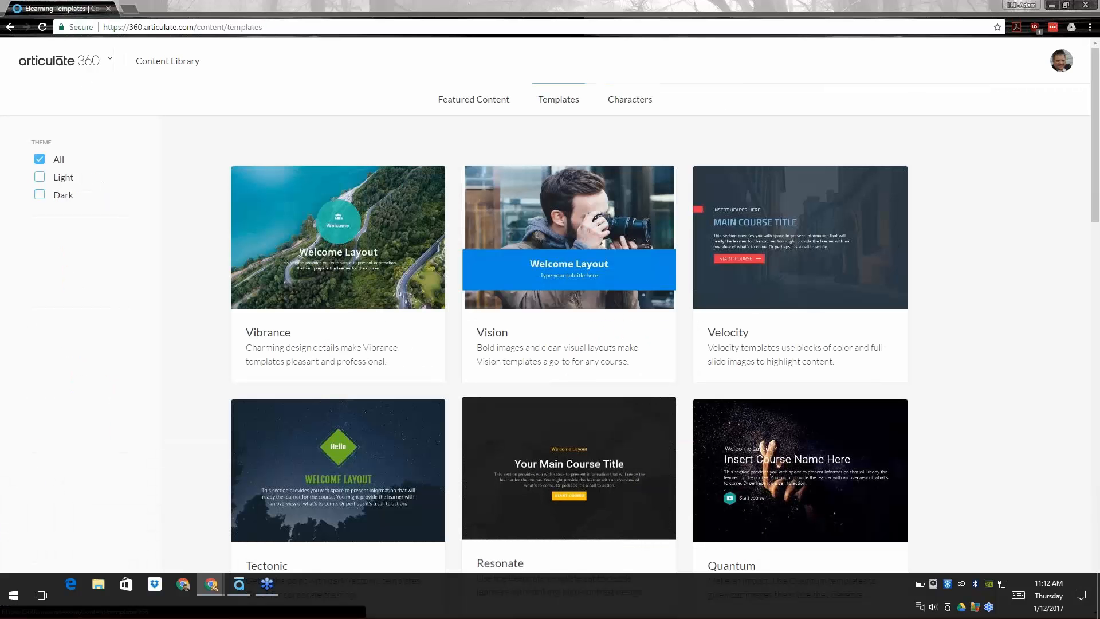
scroll(651, 449, down, 4)
scroll(647, 449, down, 4)
scroll(560, 479, up, 8)
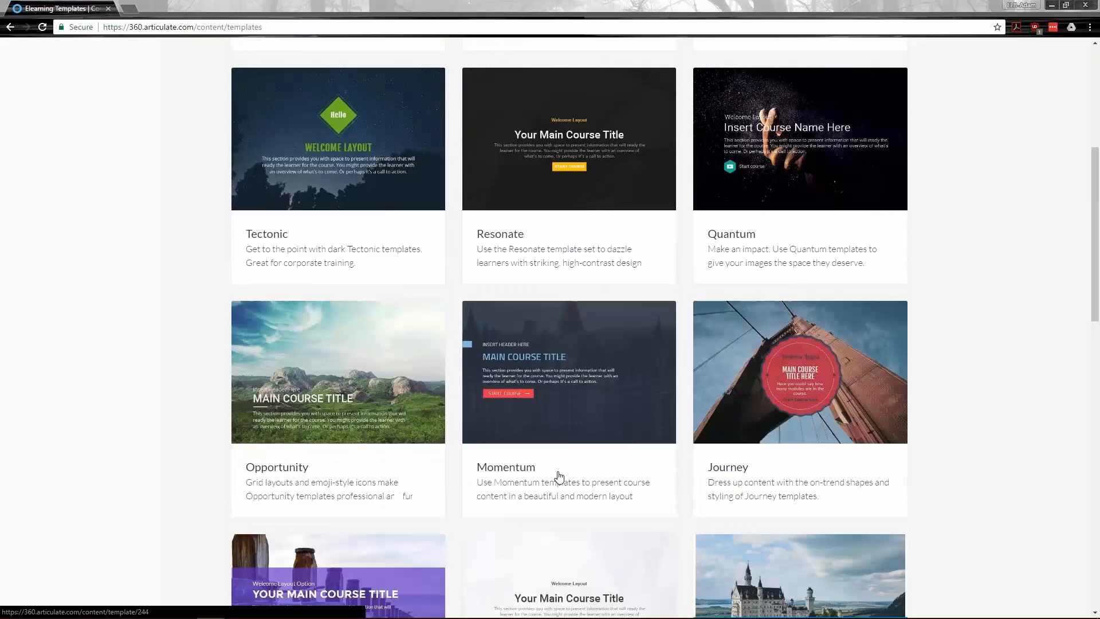
scroll(479, 393, down, 6)
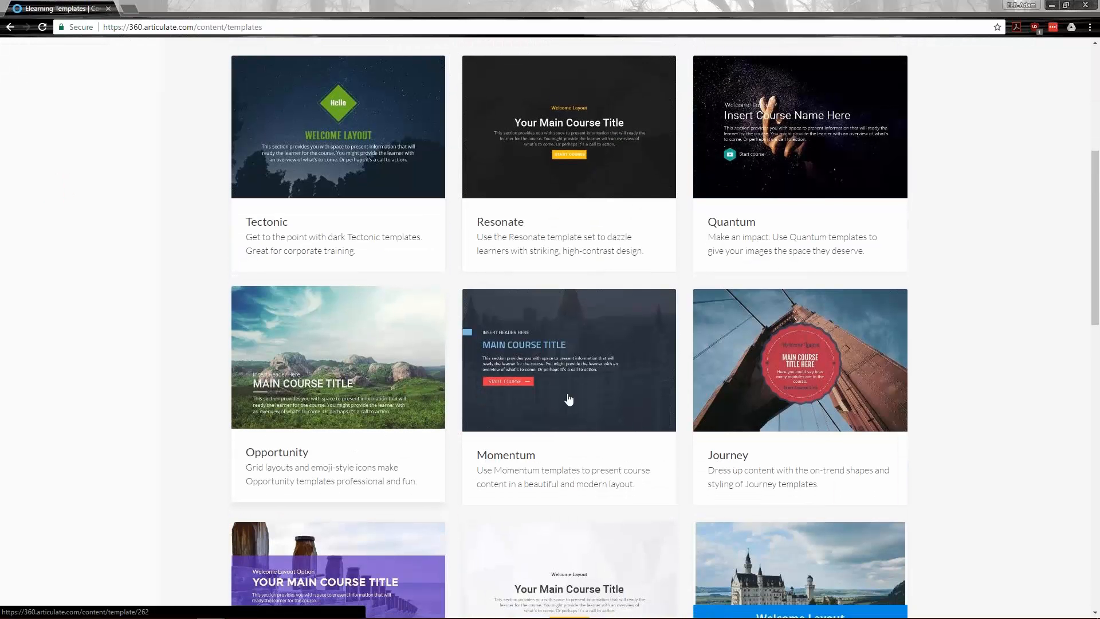
scroll(841, 394, down, 4)
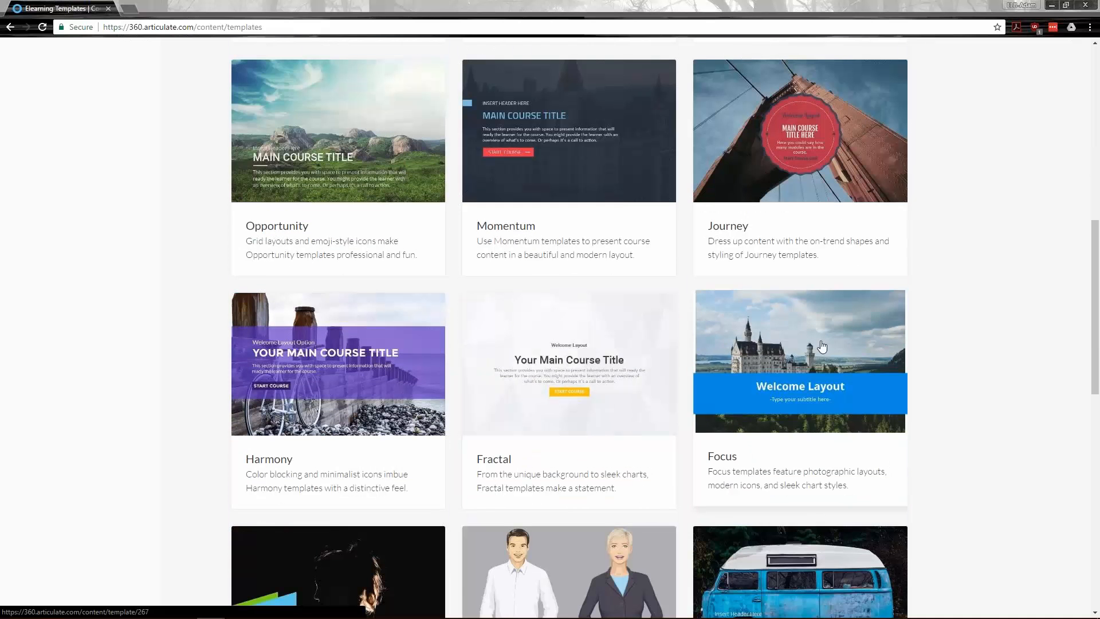
Open the Focus template set and examine its title, objectives, column and grid slide layouts
click(780, 358)
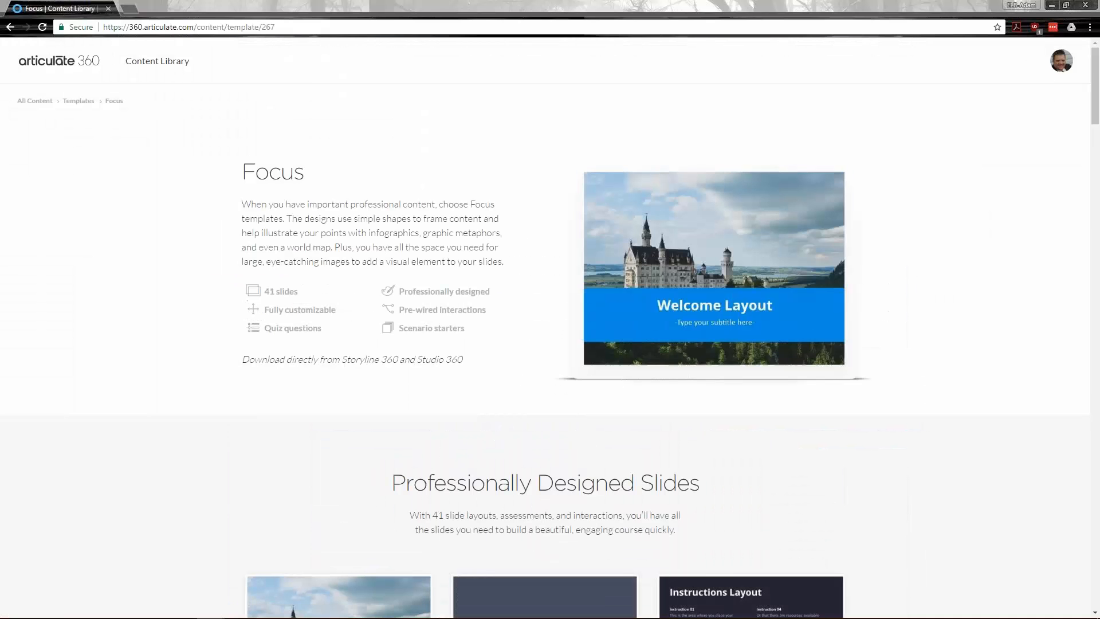
scroll(309, 304, down, 4)
scroll(594, 303, down, 5)
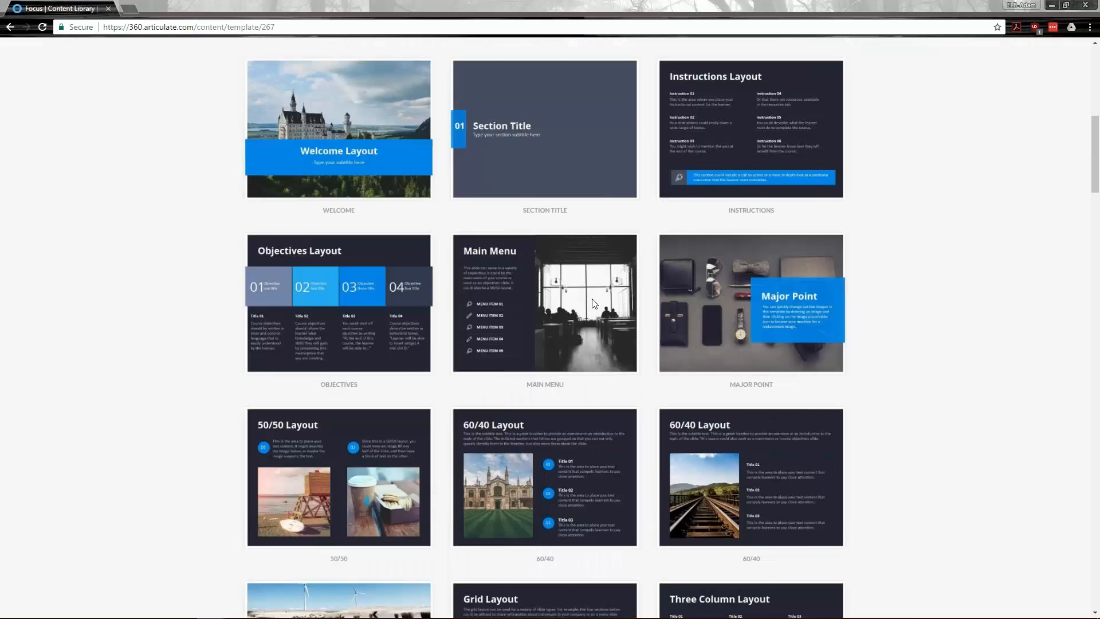
scroll(736, 321, down, 10)
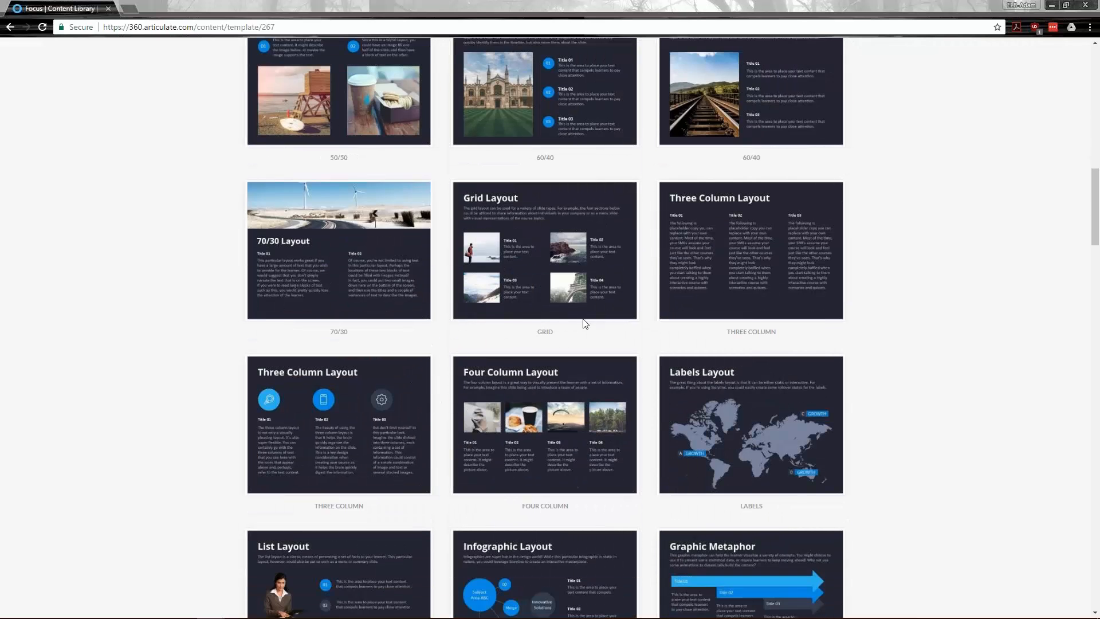
scroll(544, 325, up, 10)
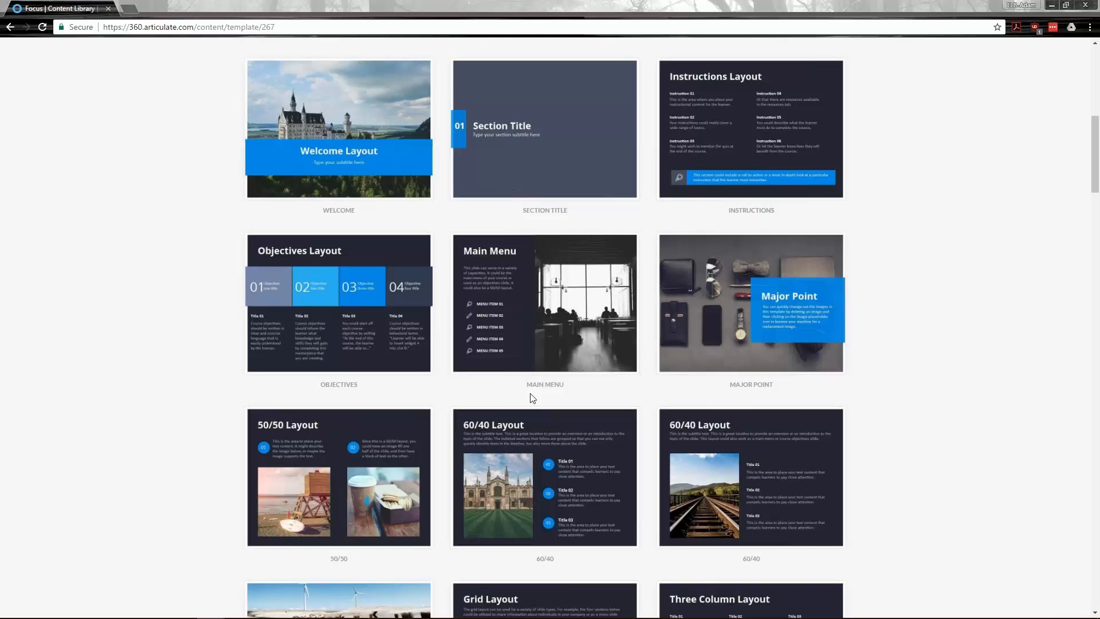
scroll(641, 371, down, 4)
scroll(640, 371, down, 9)
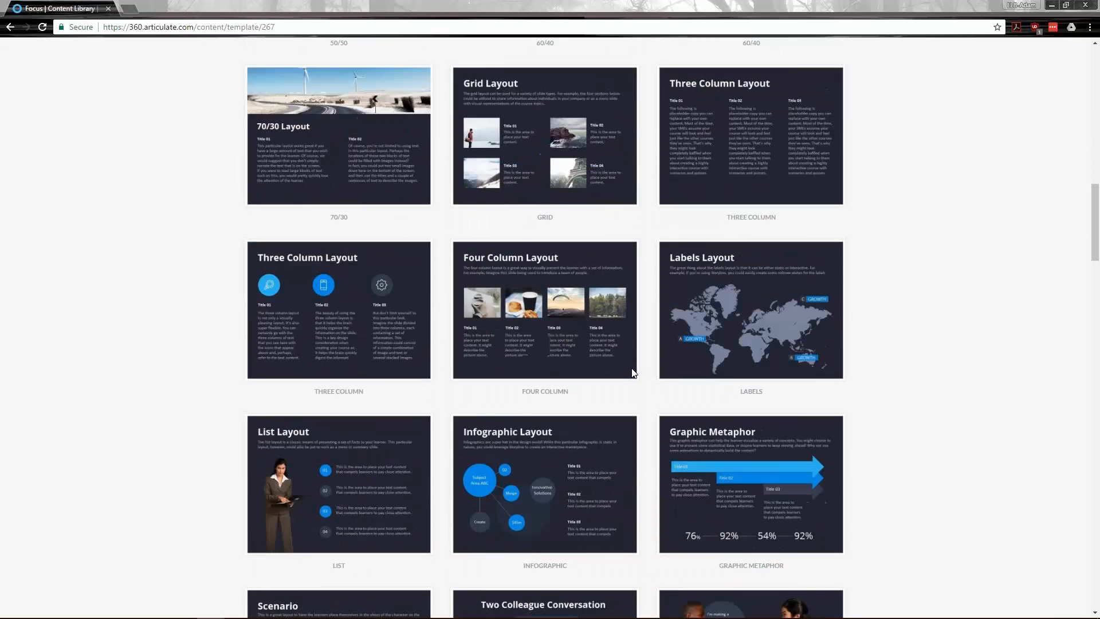
Examine the Focus template's scenario, quiz question, interaction and closing slides, and return to its overview
scroll(630, 369, up, 3)
scroll(631, 369, down, 10)
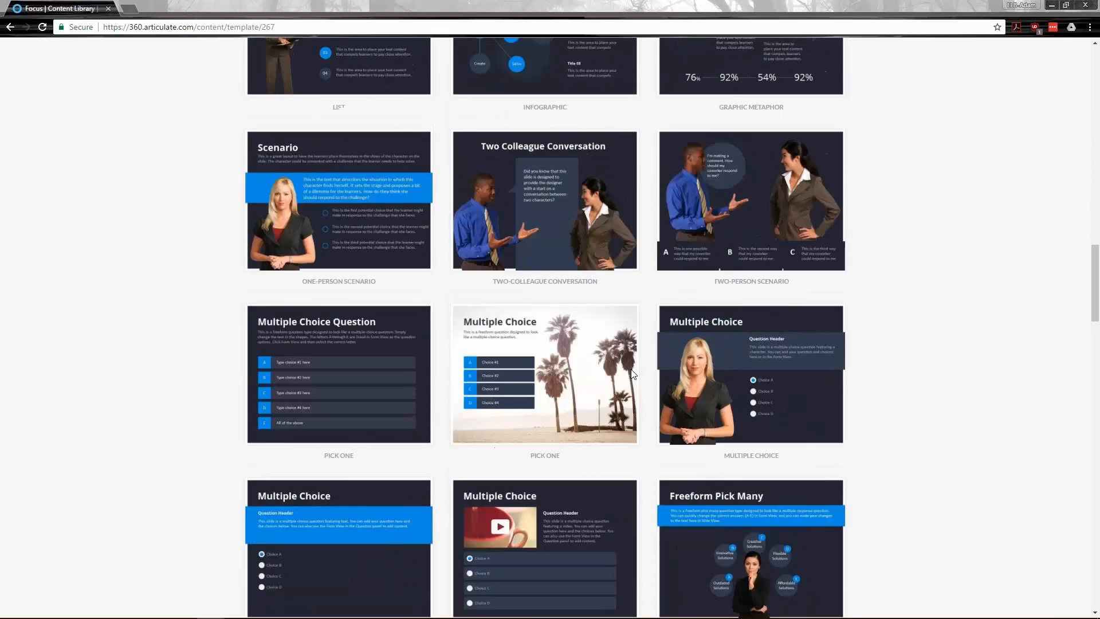
scroll(631, 371, up, 3)
scroll(496, 345, down, 6)
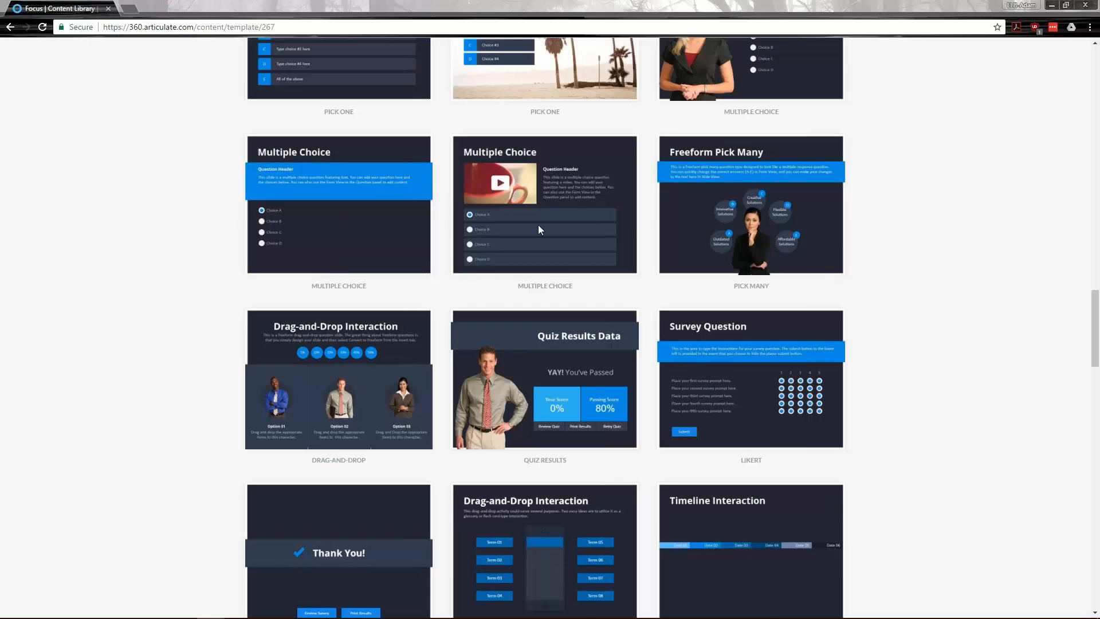
scroll(562, 382, down, 11)
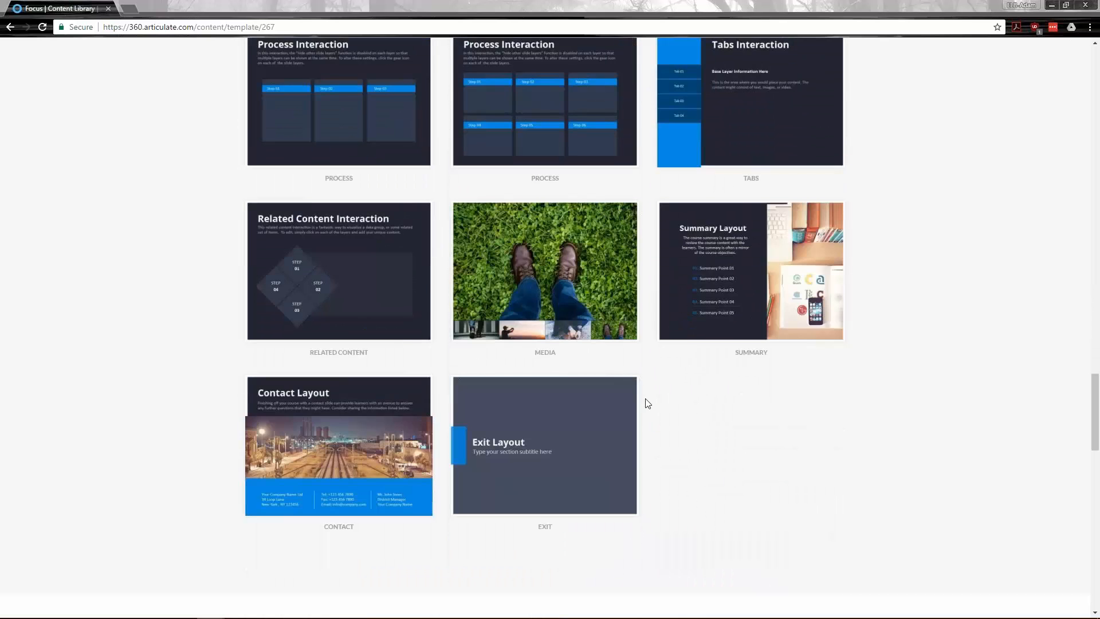
scroll(695, 406, up, 20)
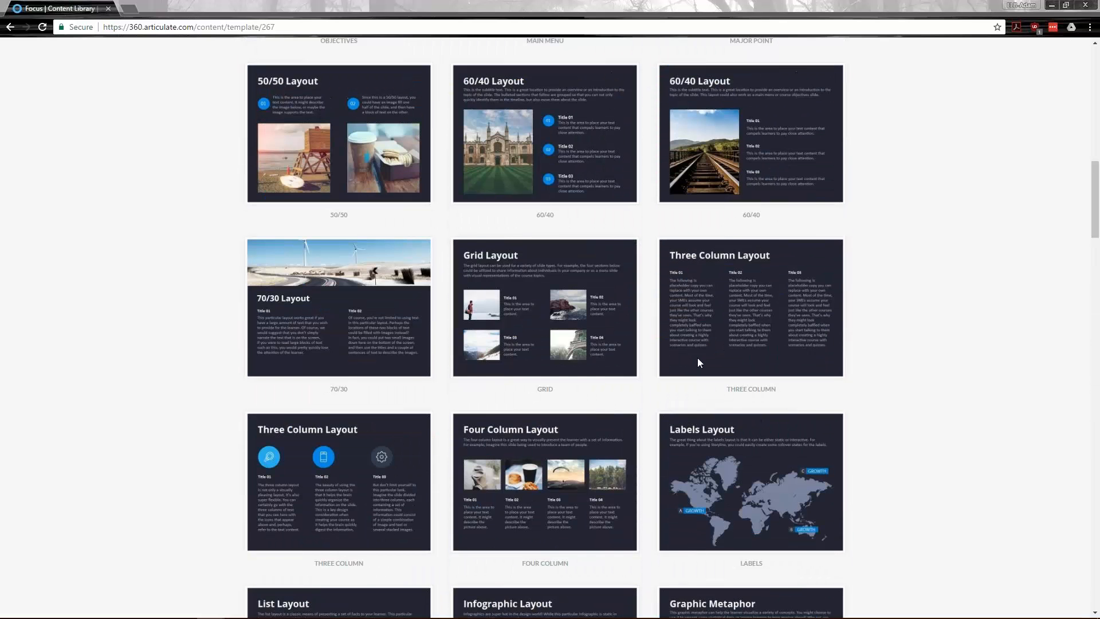
scroll(699, 362, up, 3)
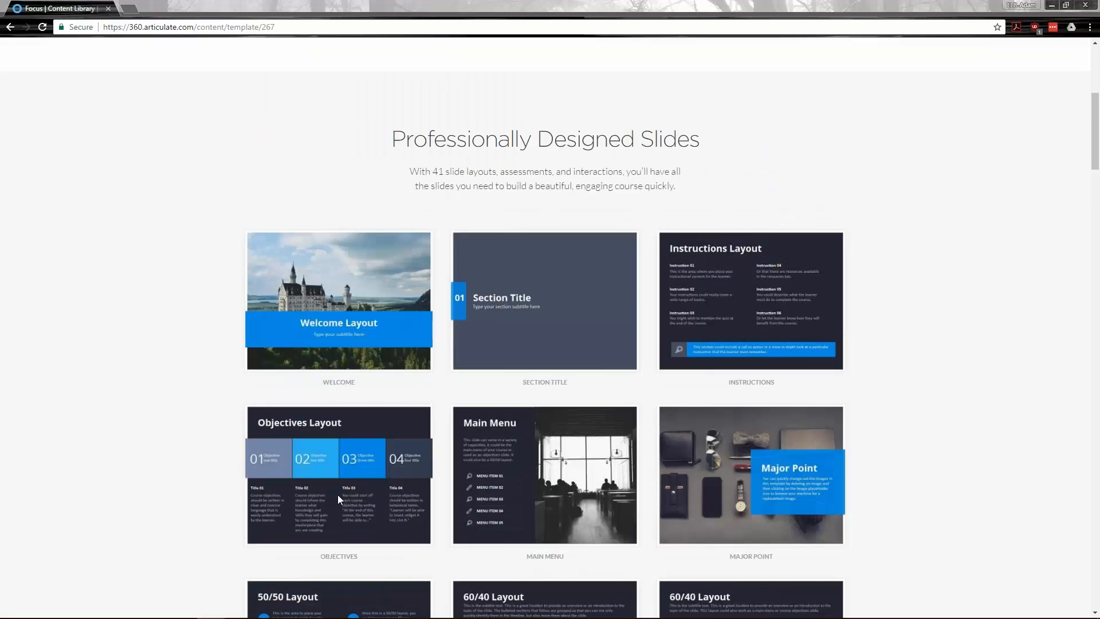
scroll(682, 516, down, 9)
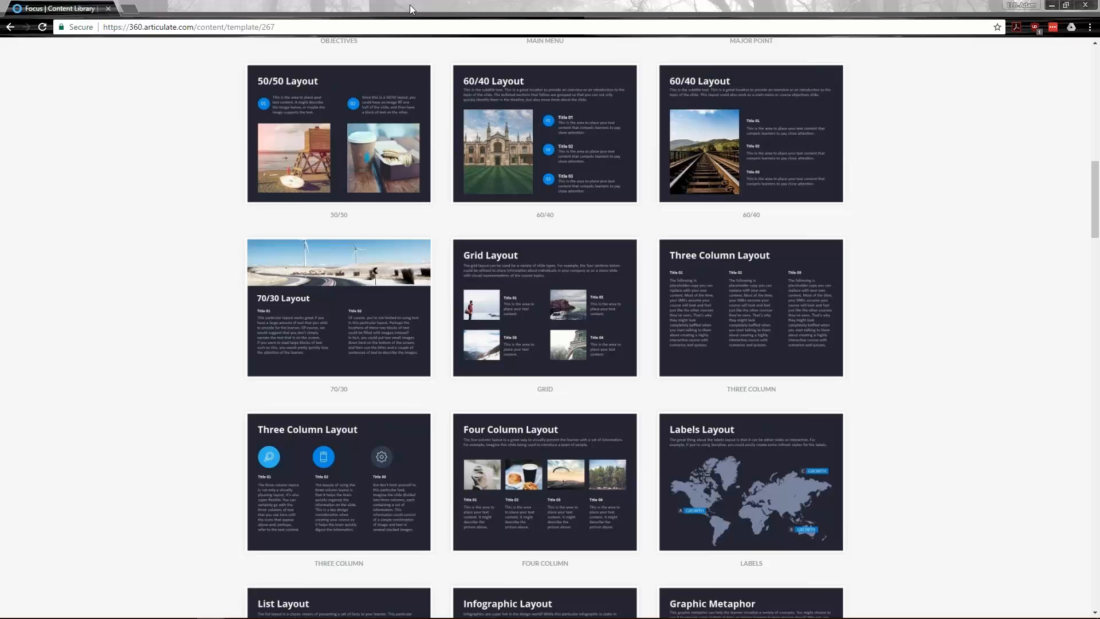
scroll(135, 200, up, 15)
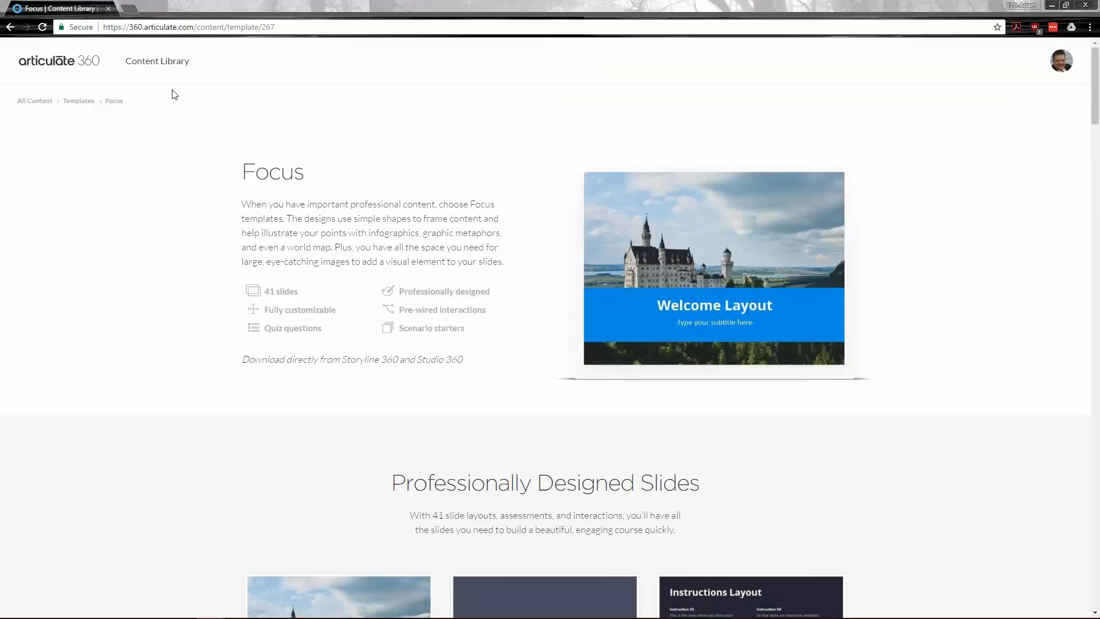
Leave the Focus template and review the new favorites, template sets and characters in Featured Content
key(alt+Left)
scroll(197, 342, up, 10)
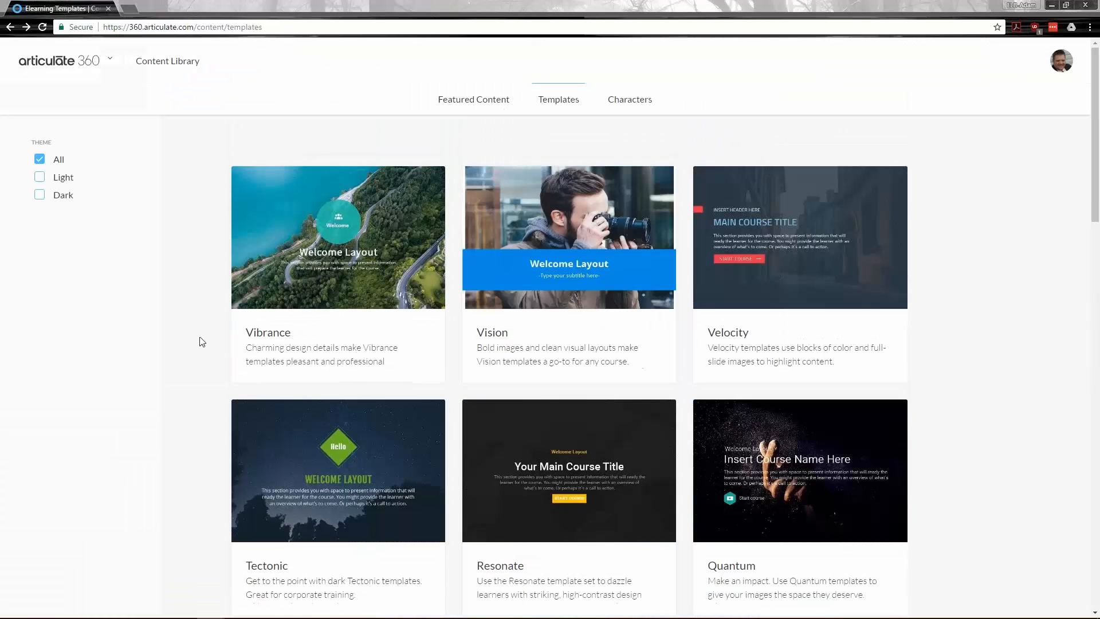
click(489, 99)
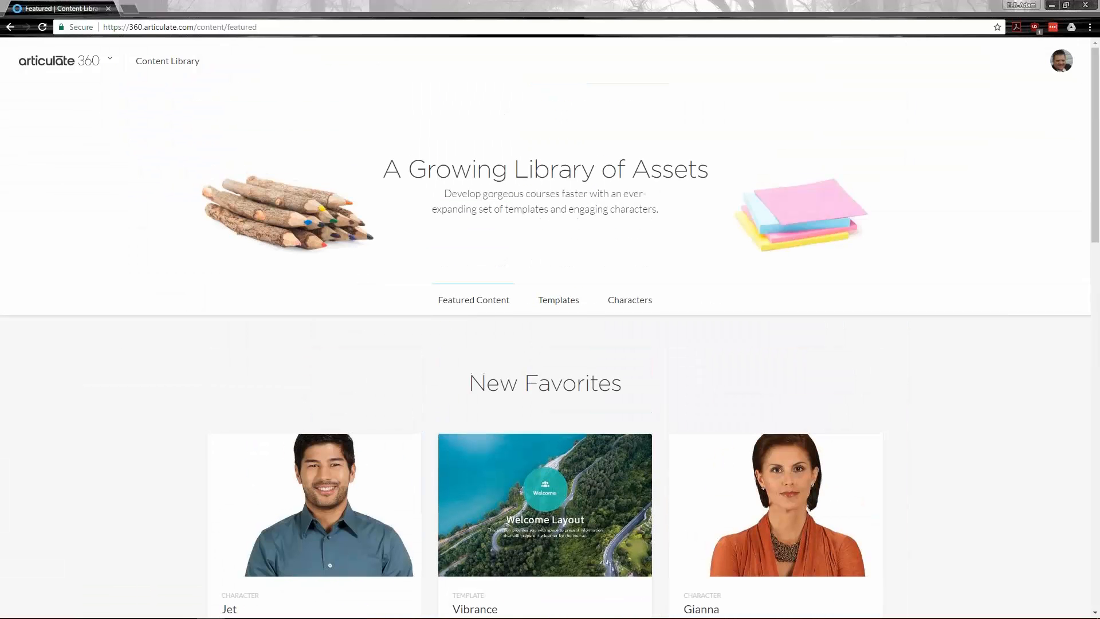
scroll(639, 376, down, 4)
scroll(638, 376, up, 1)
scroll(544, 321, up, 1)
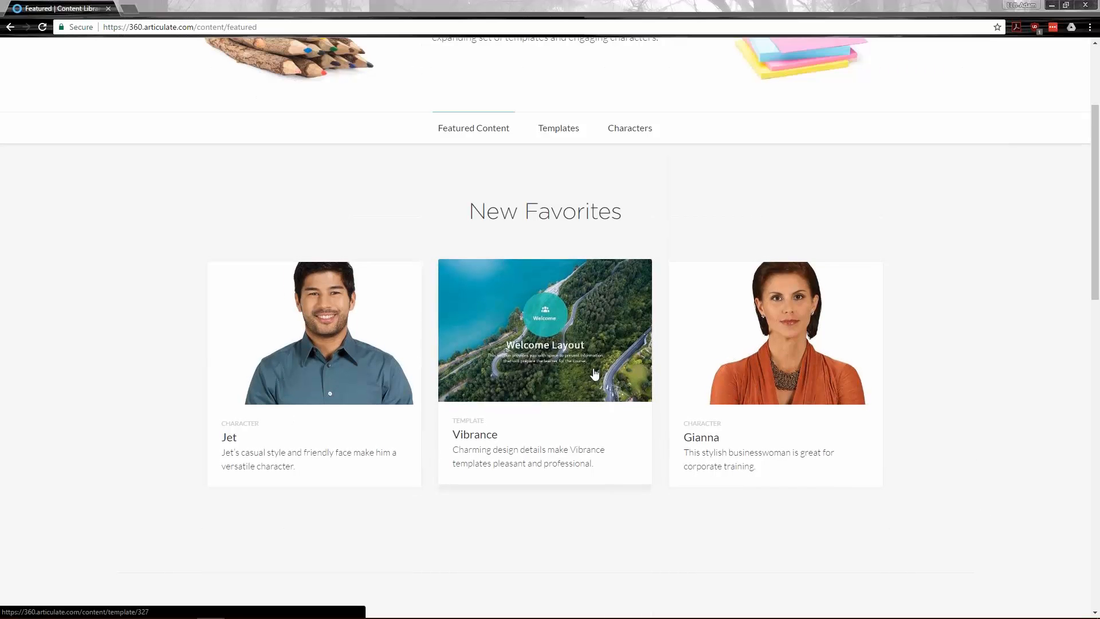
scroll(595, 373, down, 15)
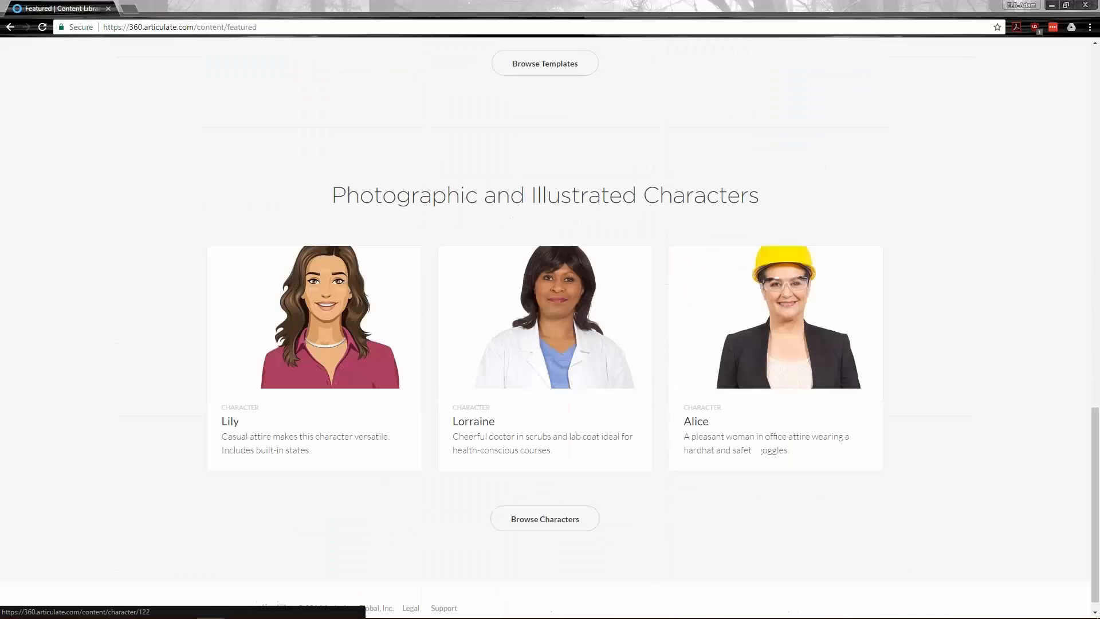
scroll(594, 373, up, 13)
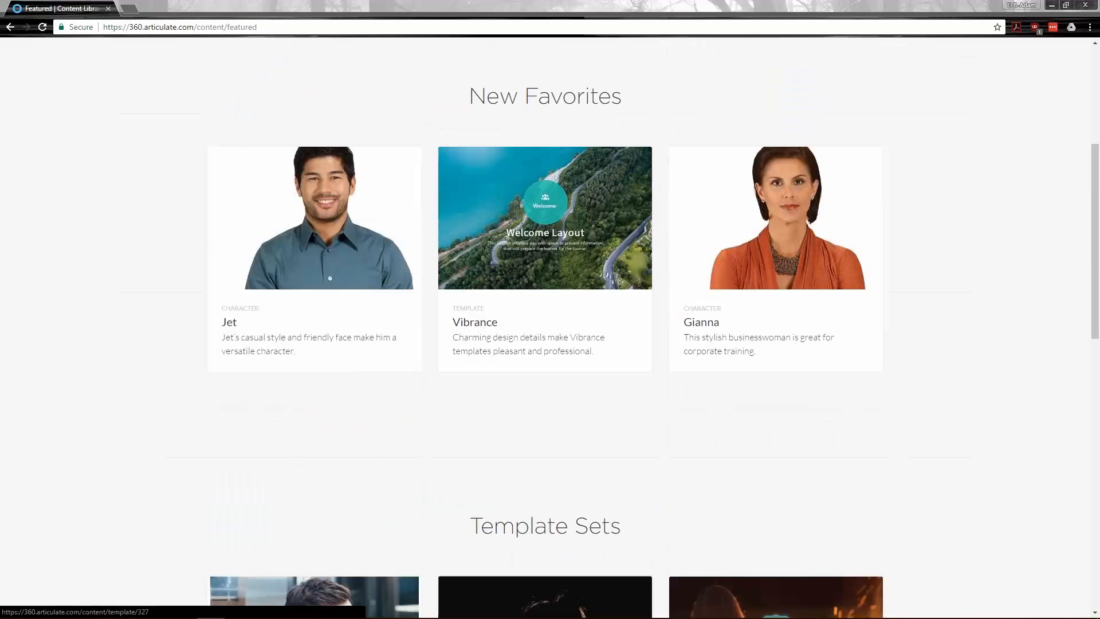
scroll(594, 367, up, 4)
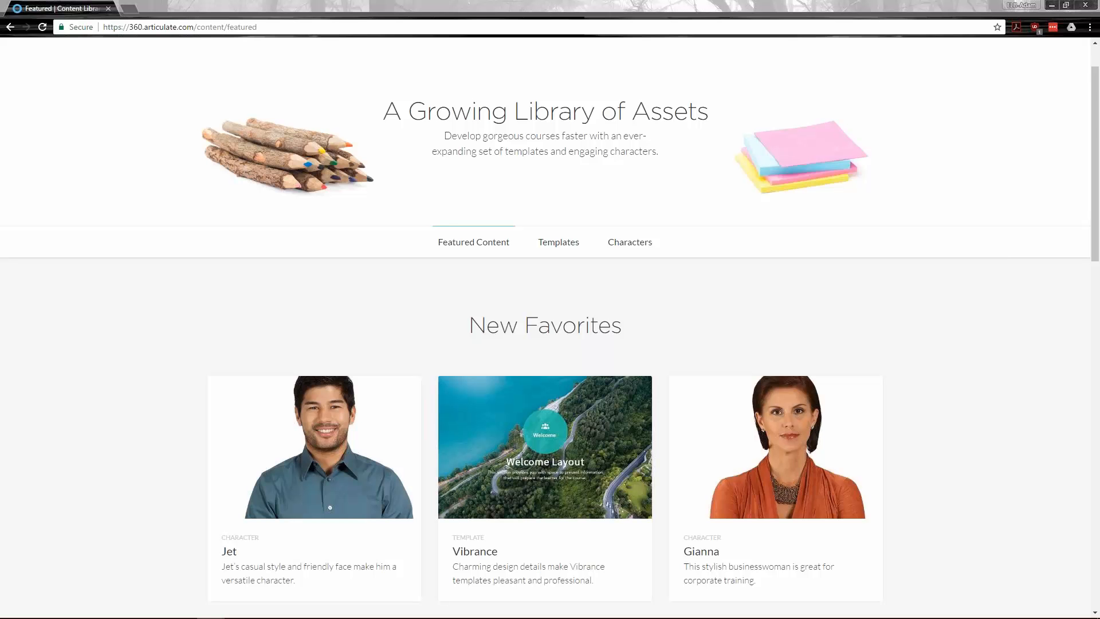
scroll(454, 332, down, 3)
scroll(461, 332, up, 4)
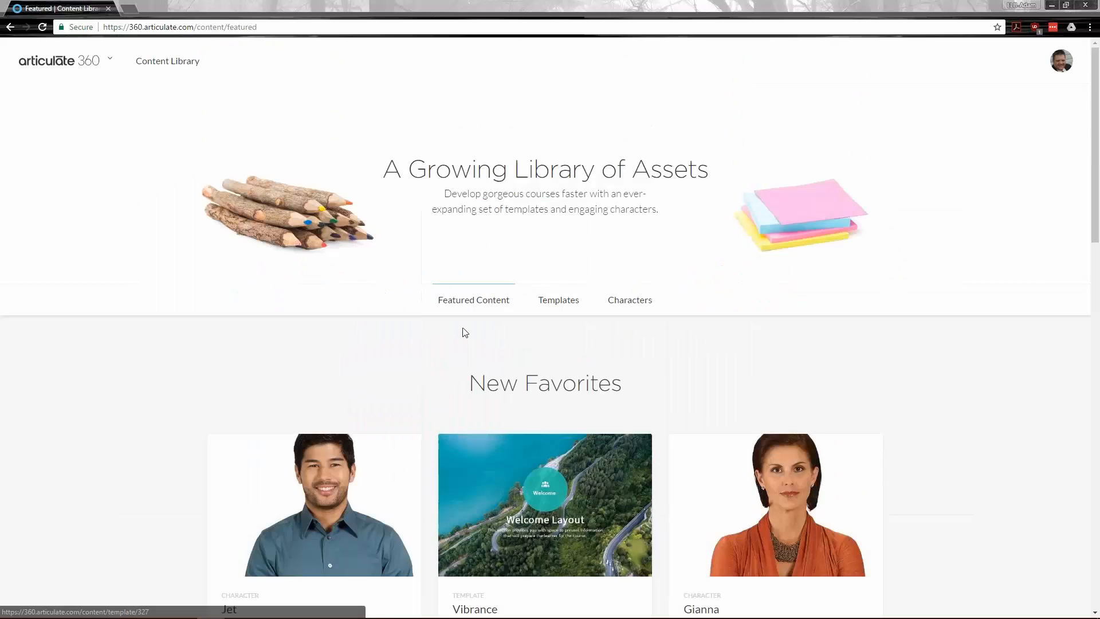
scroll(466, 333, down, 3)
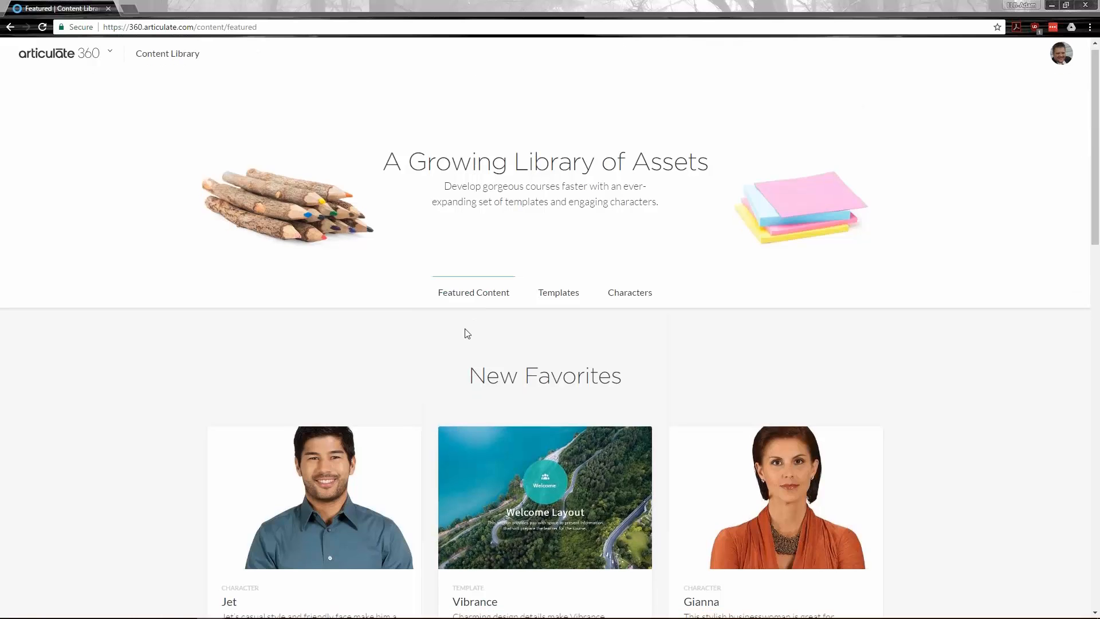
scroll(465, 333, down, 2)
scroll(465, 334, up, 5)
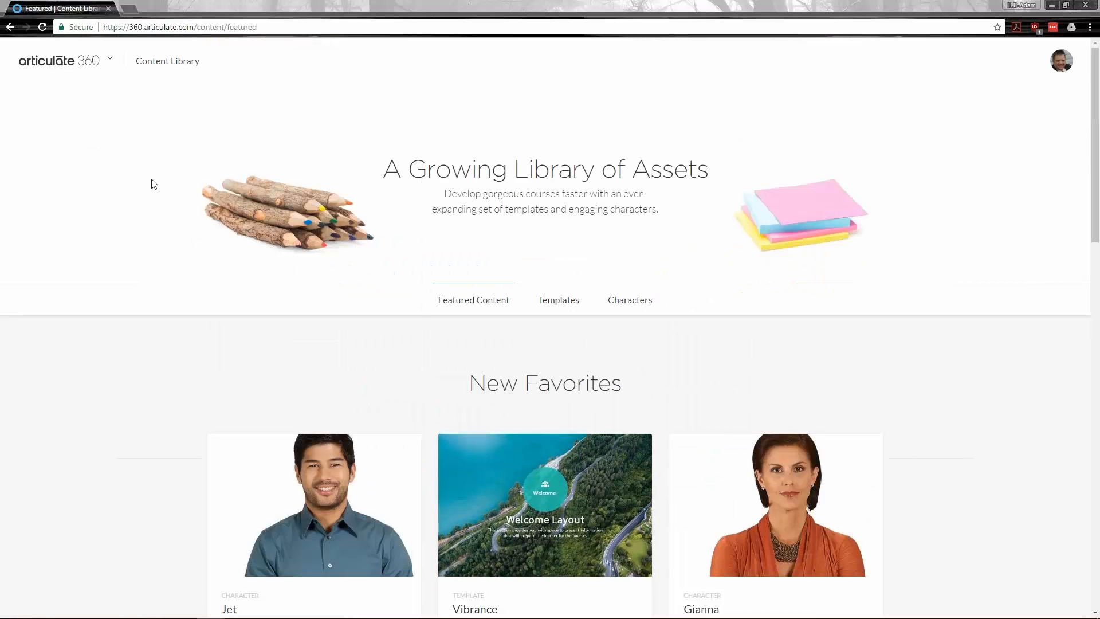
Close the Content Library window and relaunch the Content Library from the Articulate 360 desktop app
click(1086, 6)
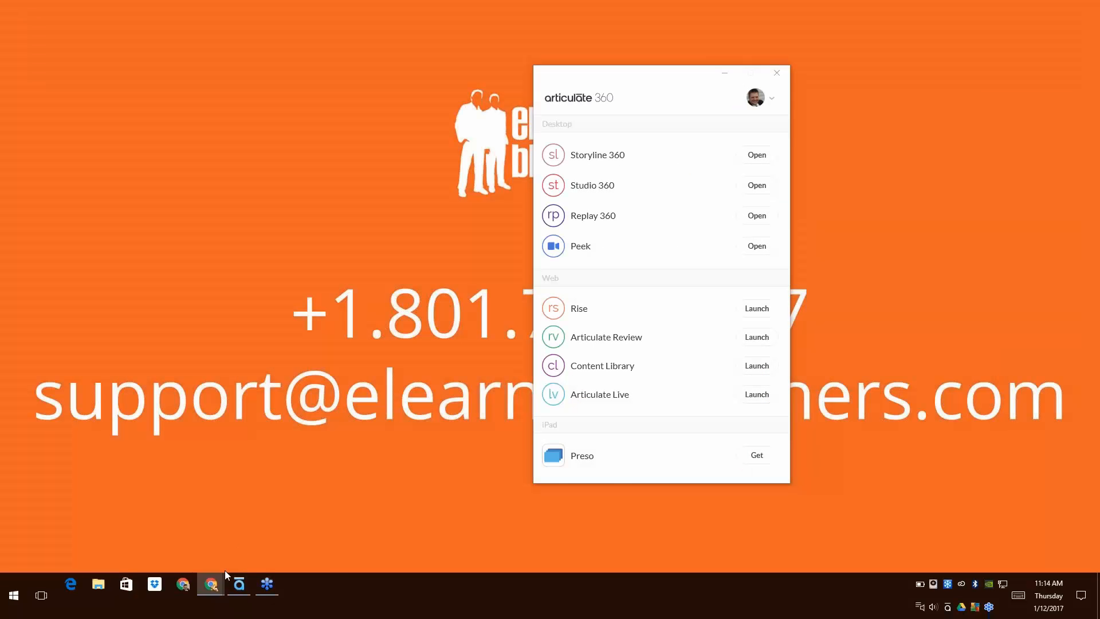
mouse_move(211, 584)
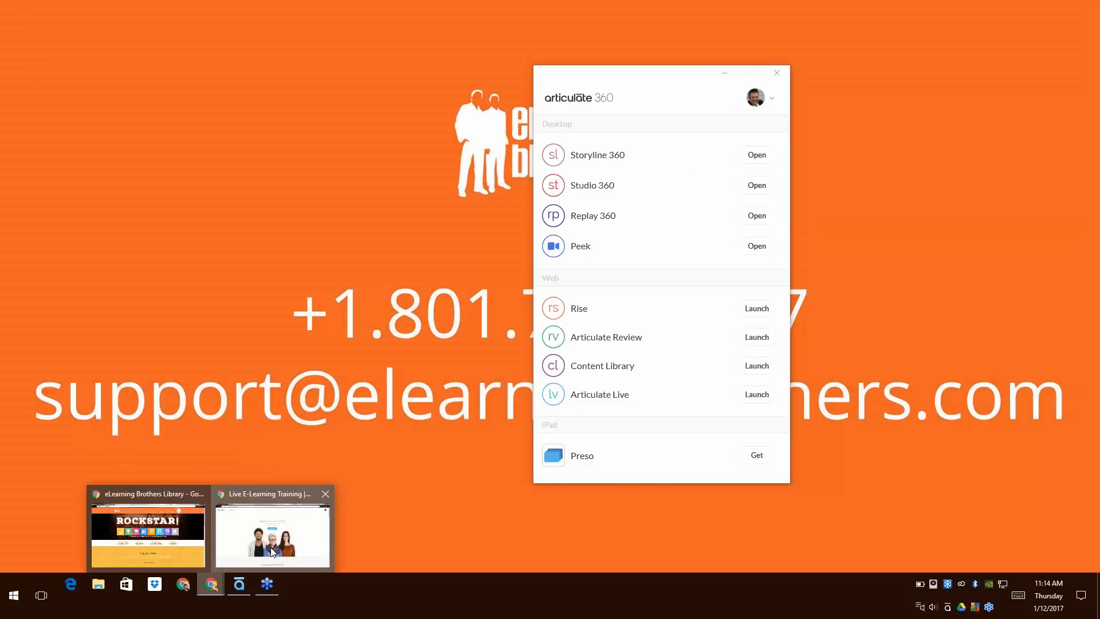
click(272, 536)
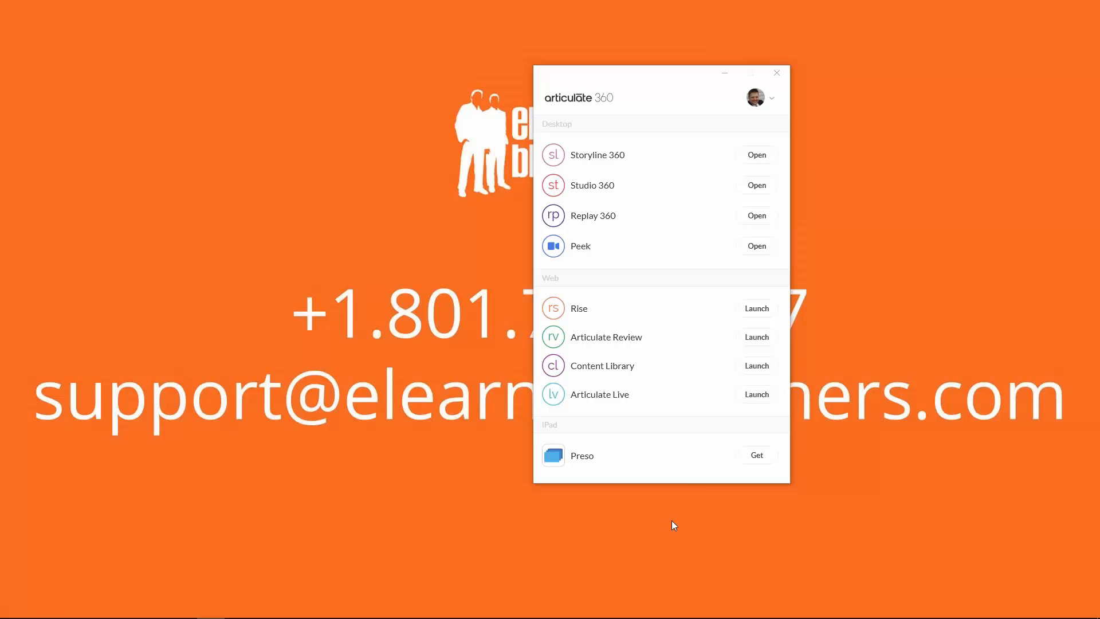
click(762, 371)
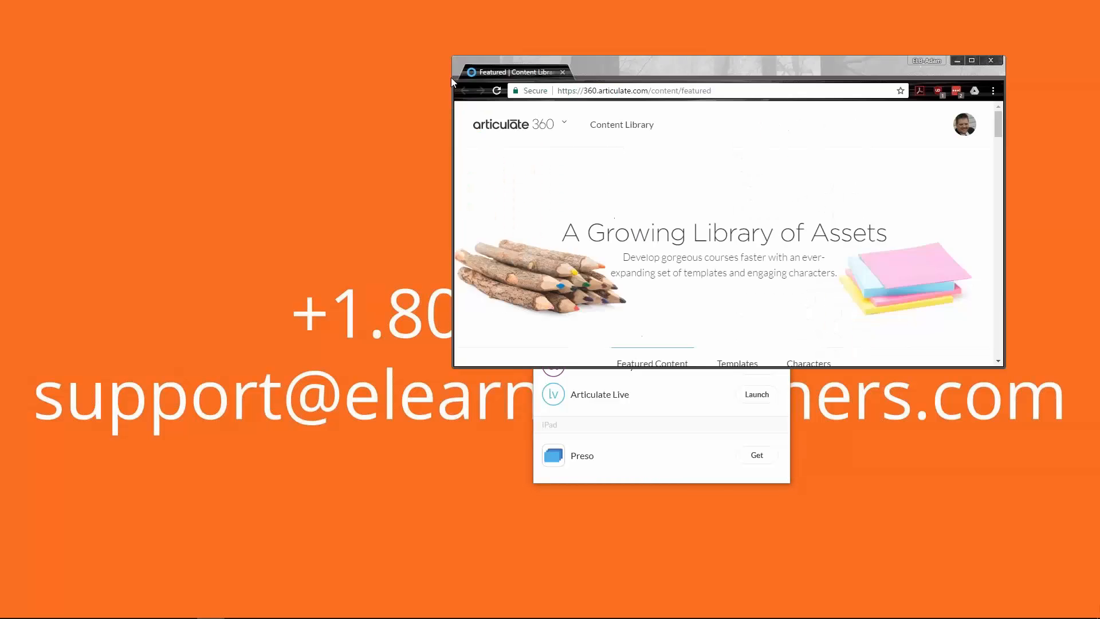
Open the Vibrance template set from the Templates collection and examine its overview and slide layouts
scroll(648, 434, down, 5)
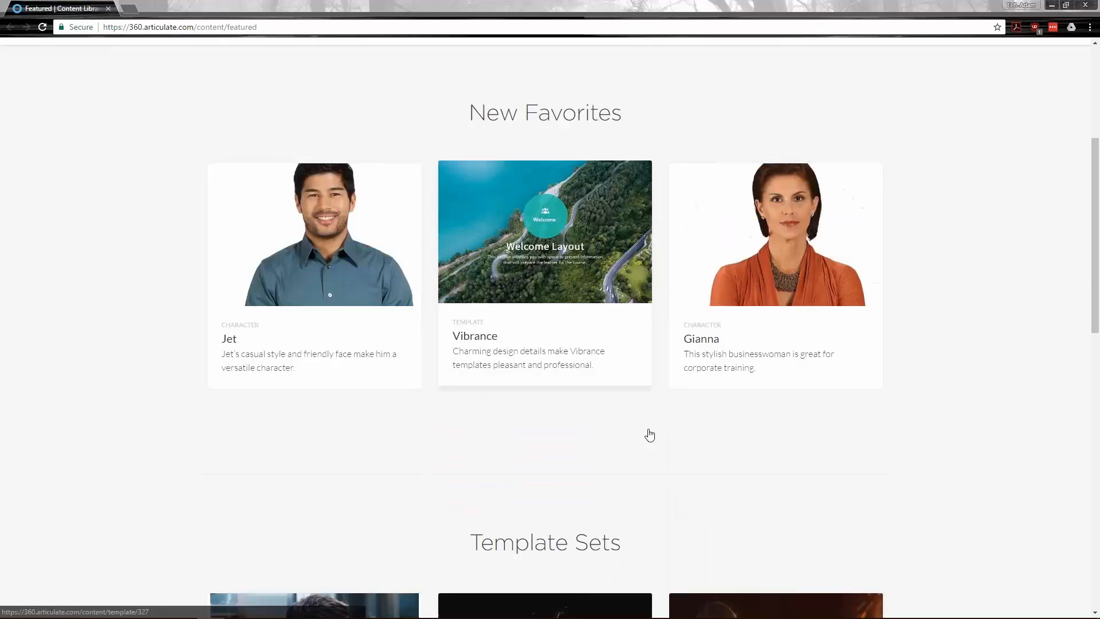
scroll(648, 434, up, 5)
click(560, 304)
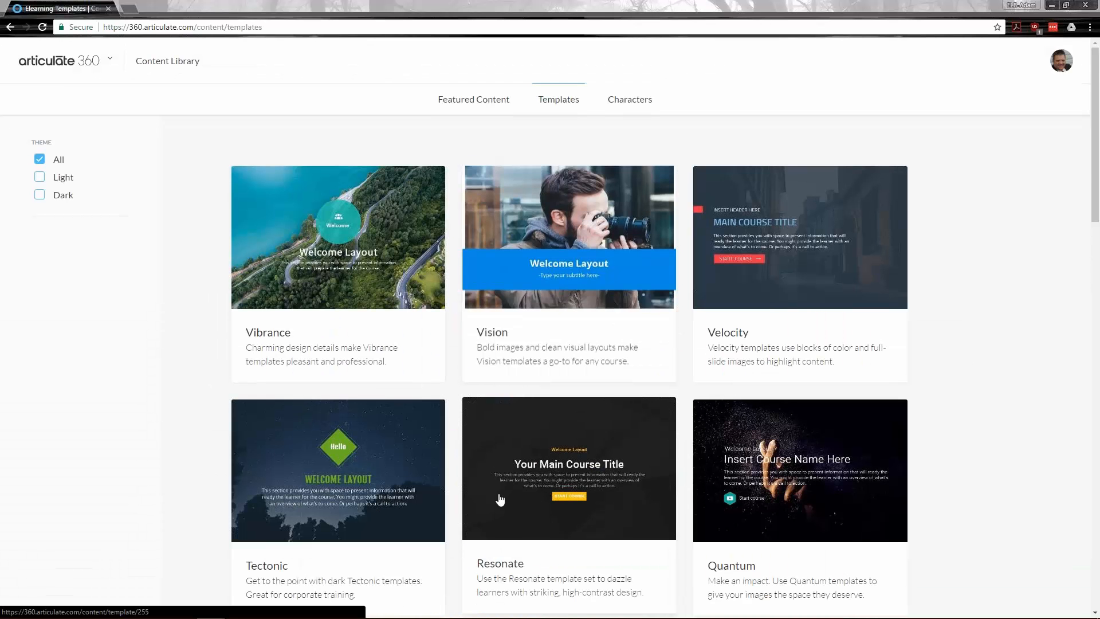
scroll(569, 269, down, 2)
click(348, 151)
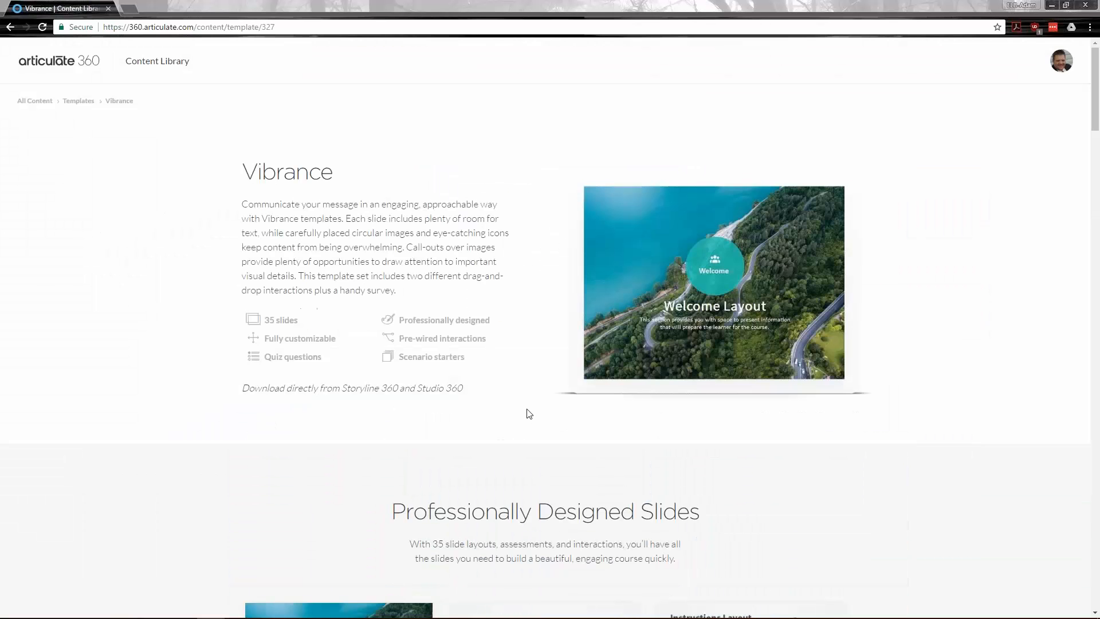
scroll(508, 584, down, 8)
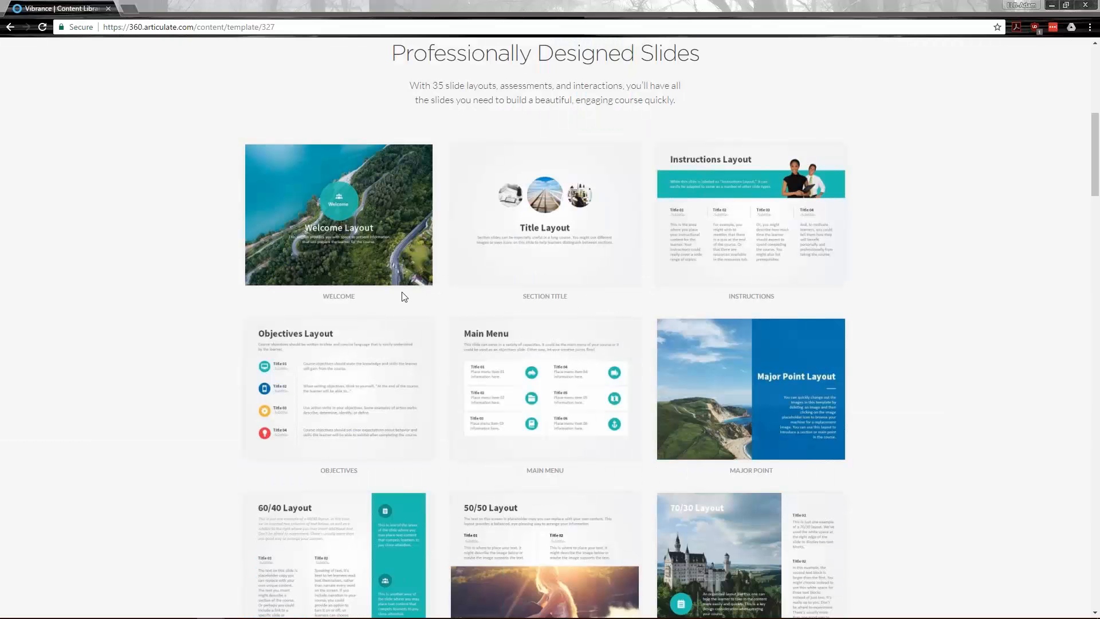
scroll(509, 383, up, 8)
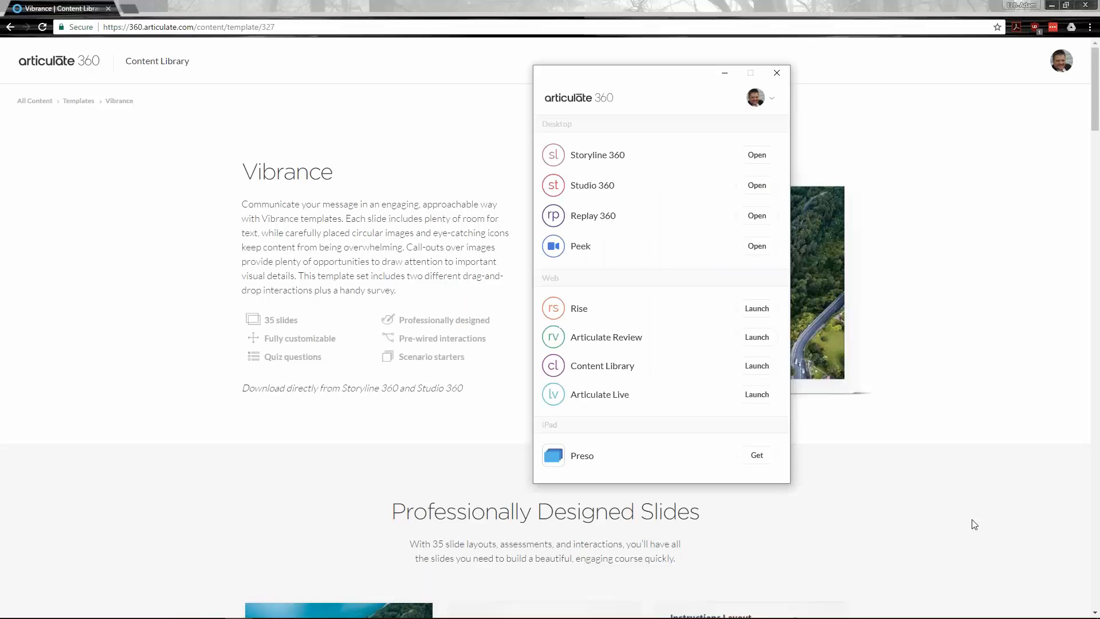
Switch to Articulate Review and open the Escape project for review
click(756, 341)
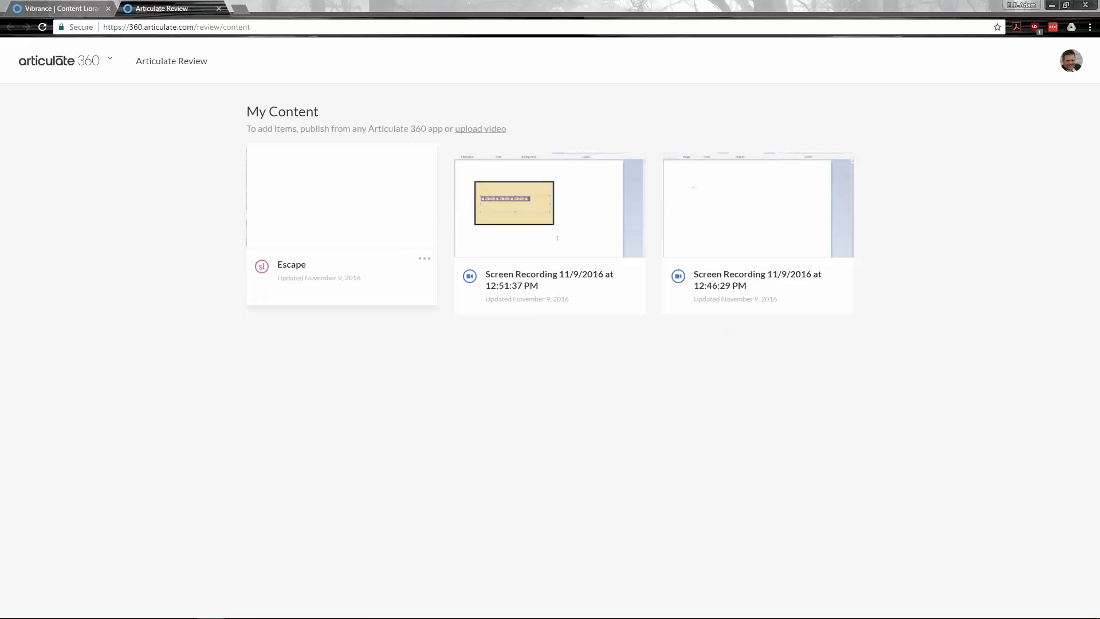
click(373, 218)
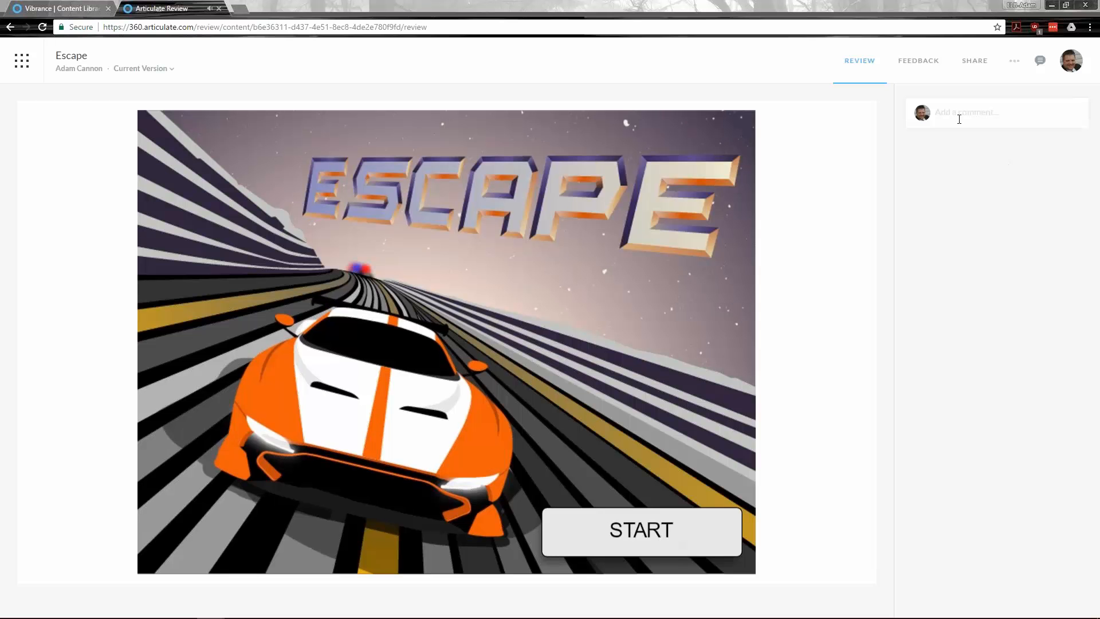
Draft the comment "This looks great." with a smiley emoji on the Escape project and try mentioning someone
click(983, 119)
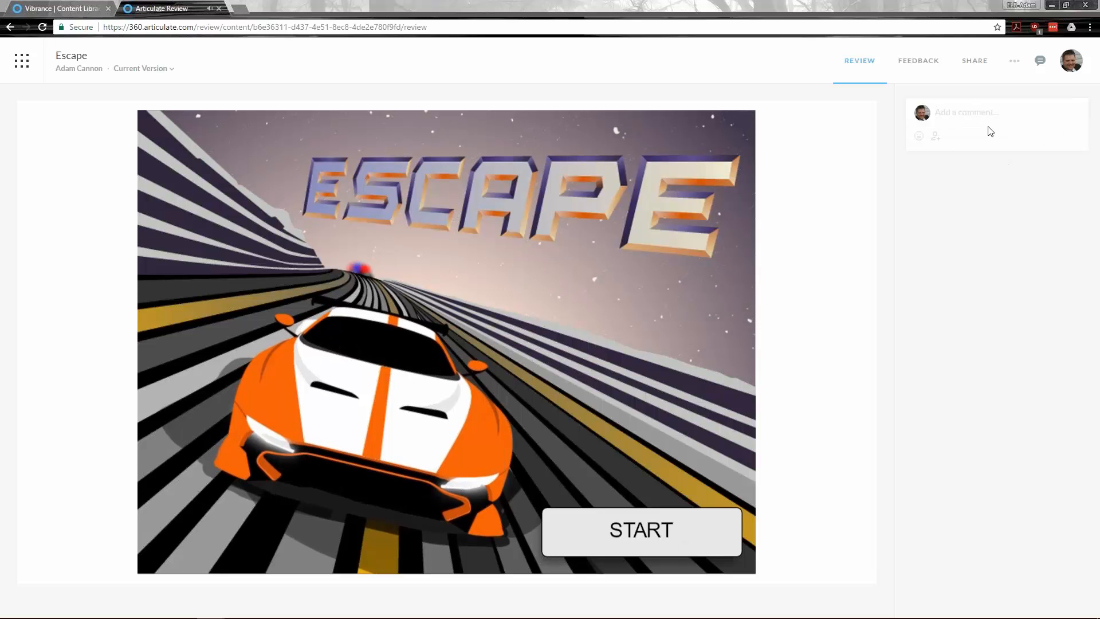
text(This looks great)
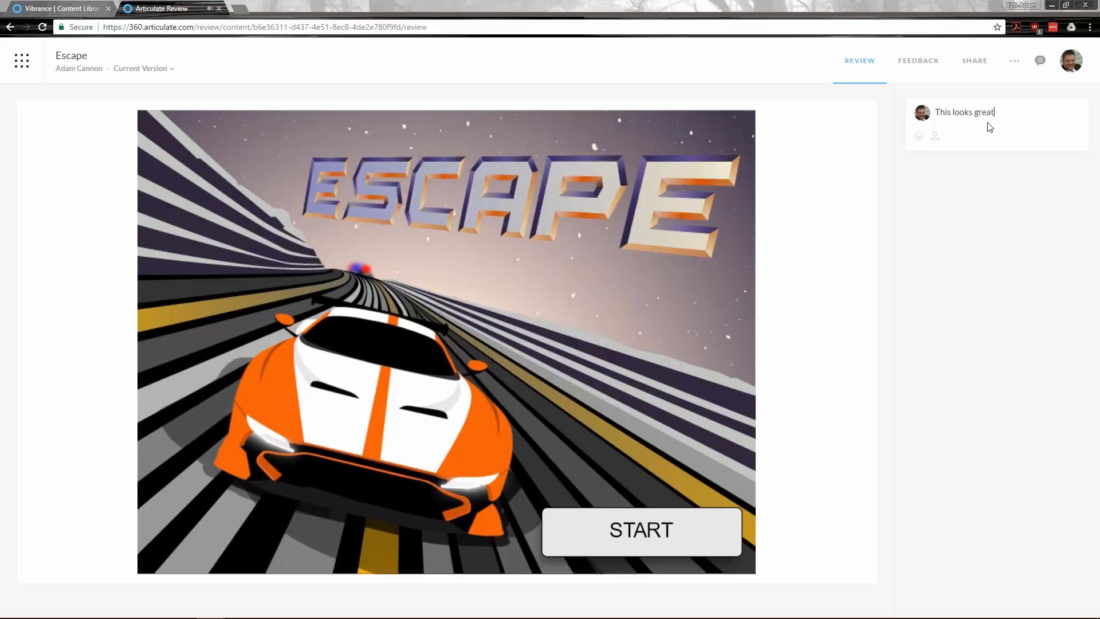
text(.)
click(919, 137)
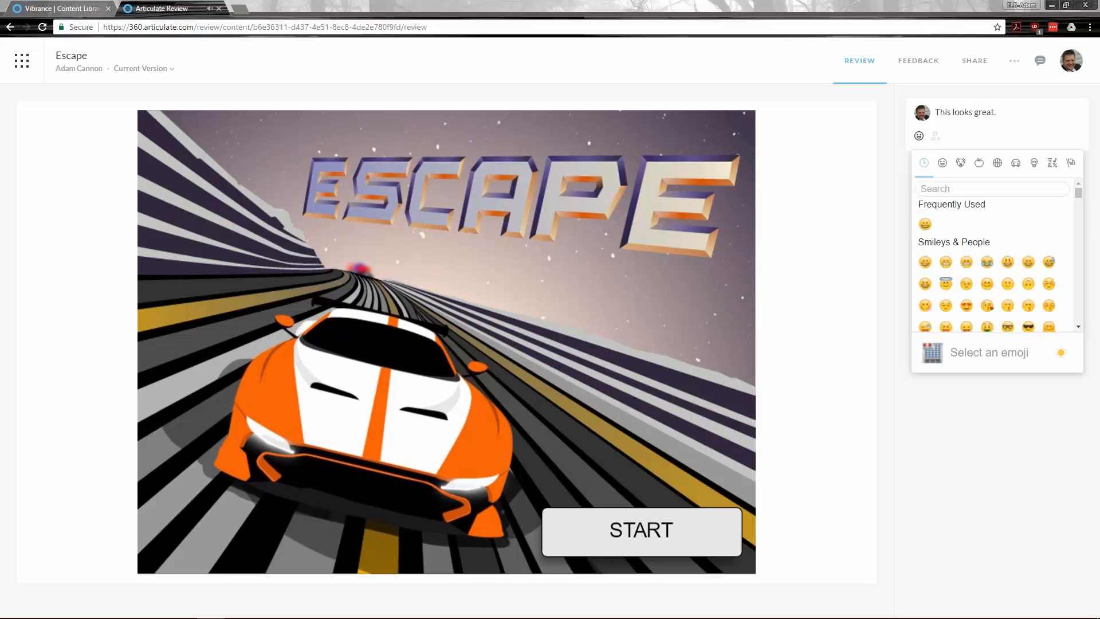
click(924, 224)
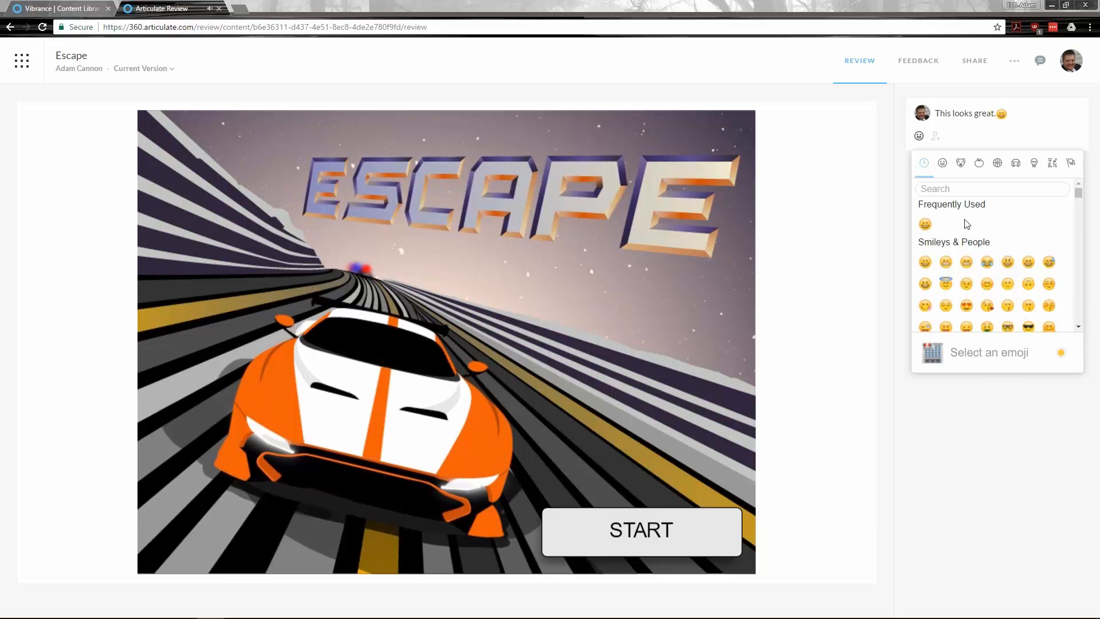
click(935, 138)
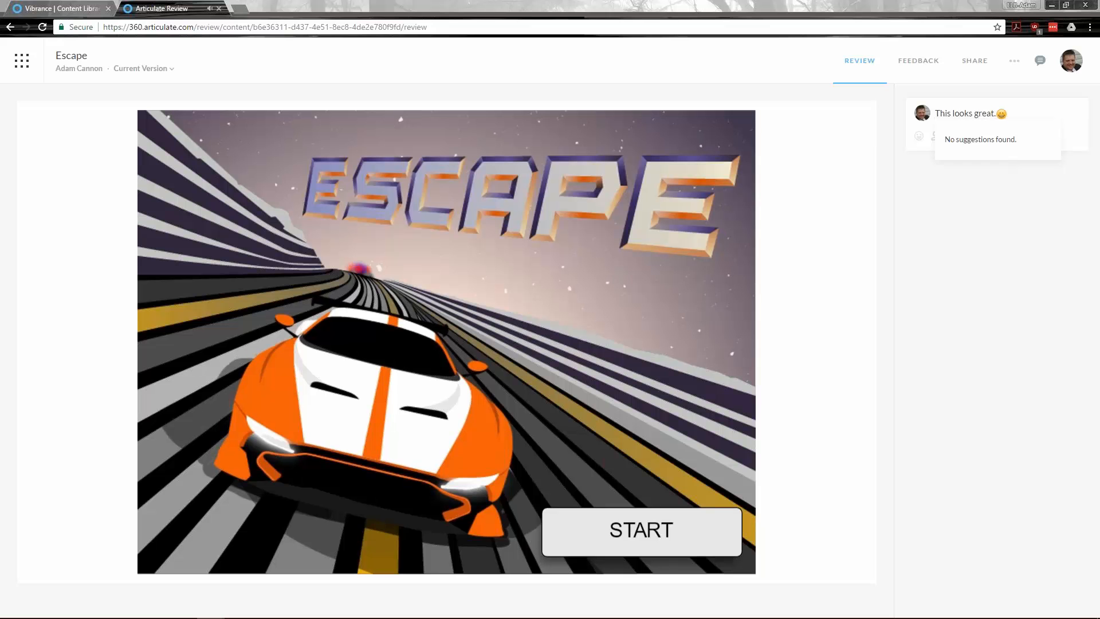
click(949, 146)
click(1039, 114)
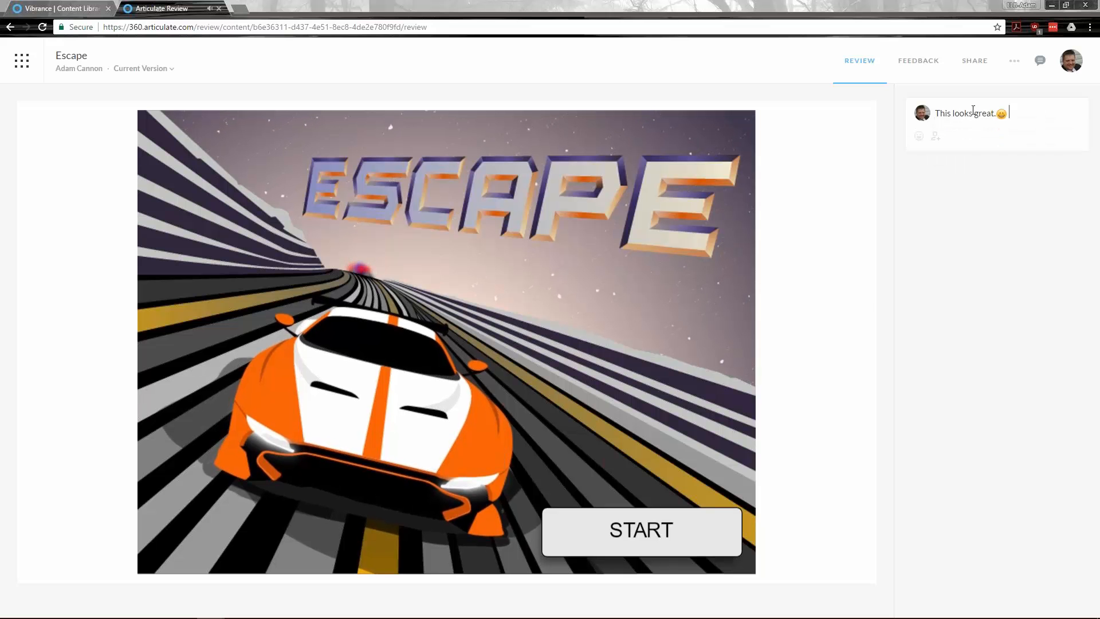
Leave Escape, open the screen recording from 11/9/2016 at 12:51:37 PM and check its feedback
click(10, 27)
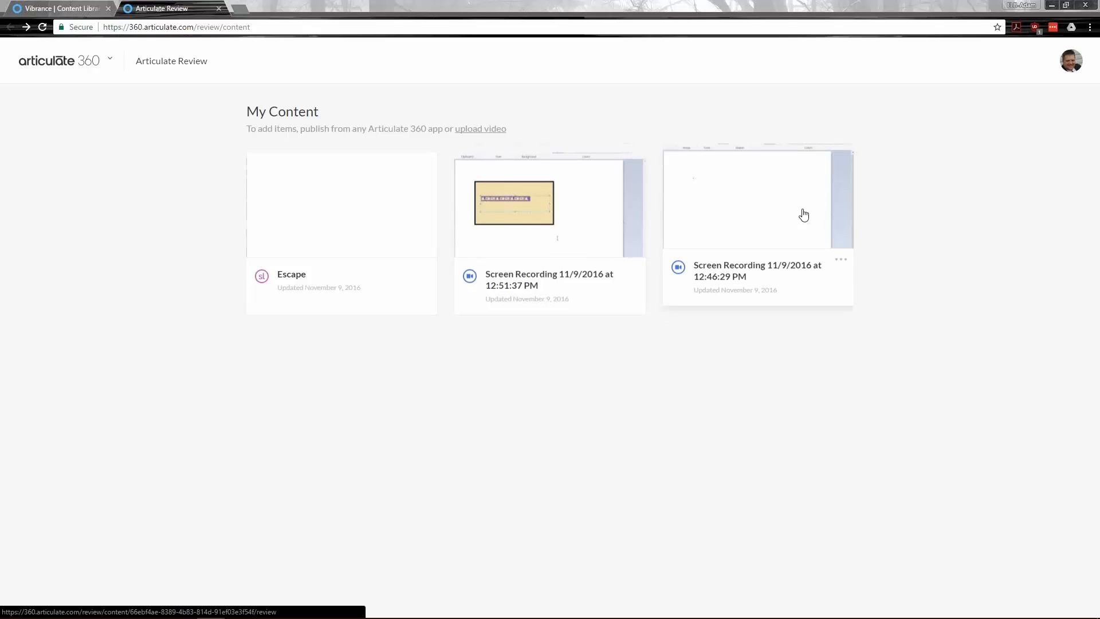
click(558, 225)
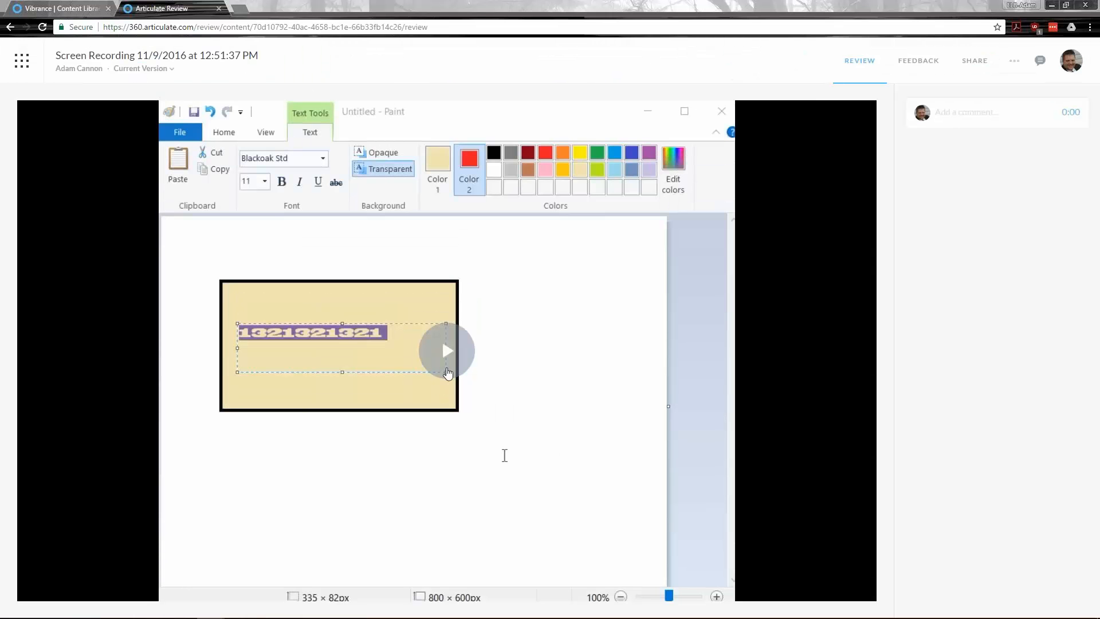
click(448, 351)
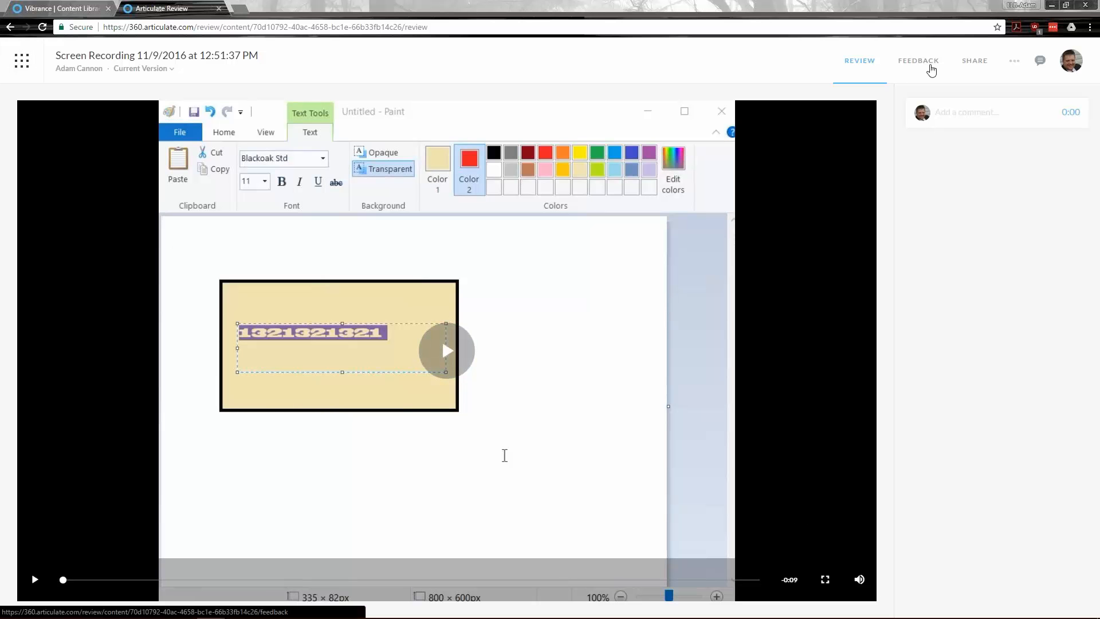
click(931, 67)
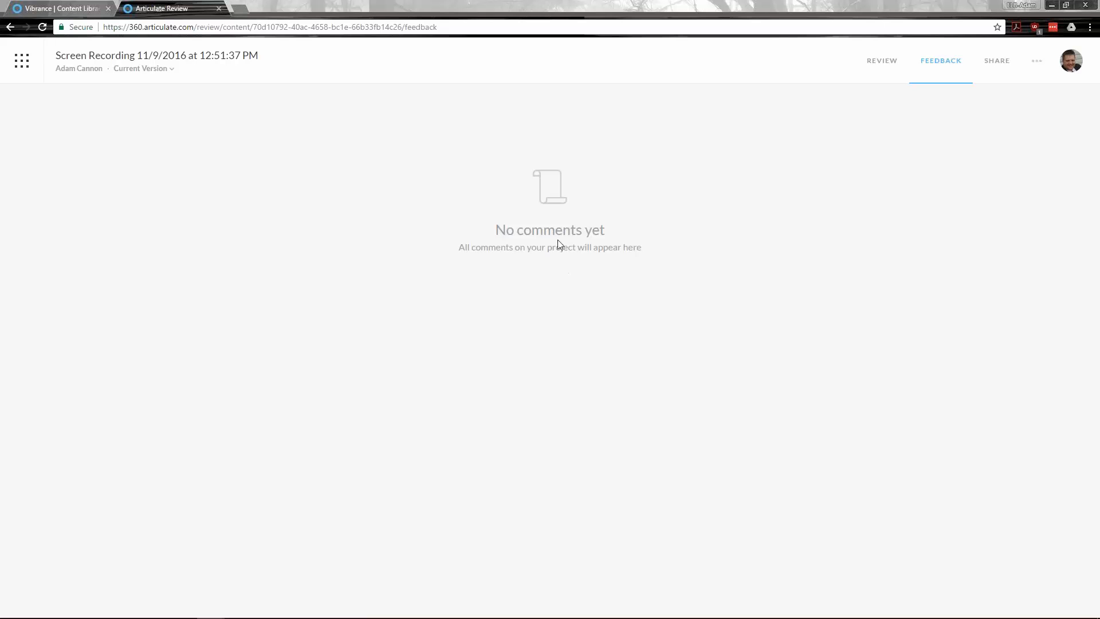
Bring up the screen recording's sharing options and copy its shareable link
click(999, 67)
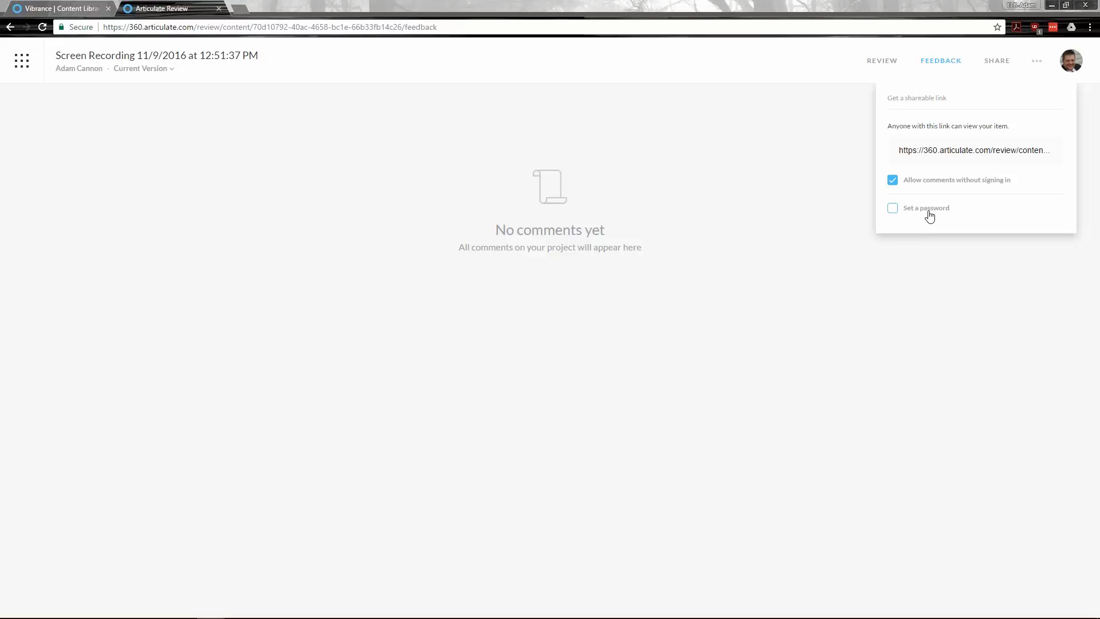
right_click(964, 152)
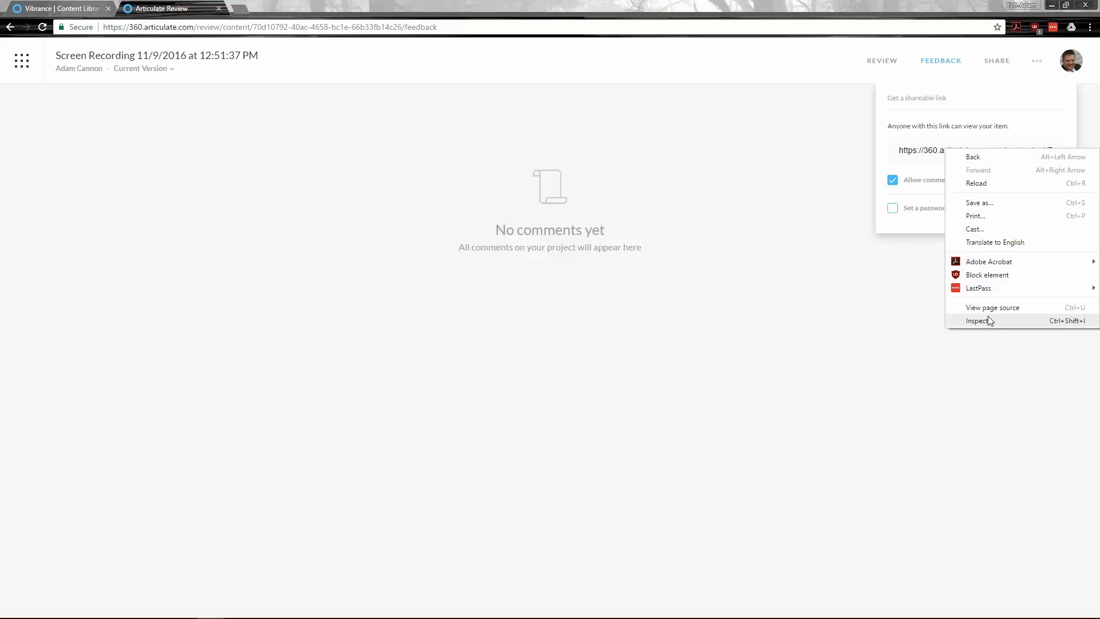
click(924, 148)
right_click(920, 153)
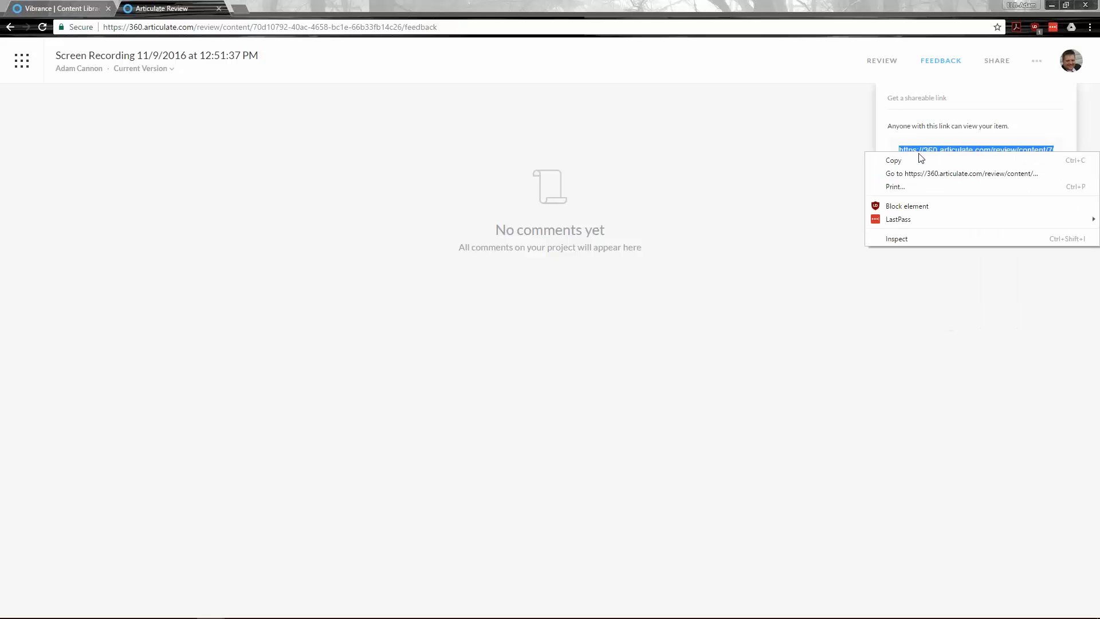
click(917, 165)
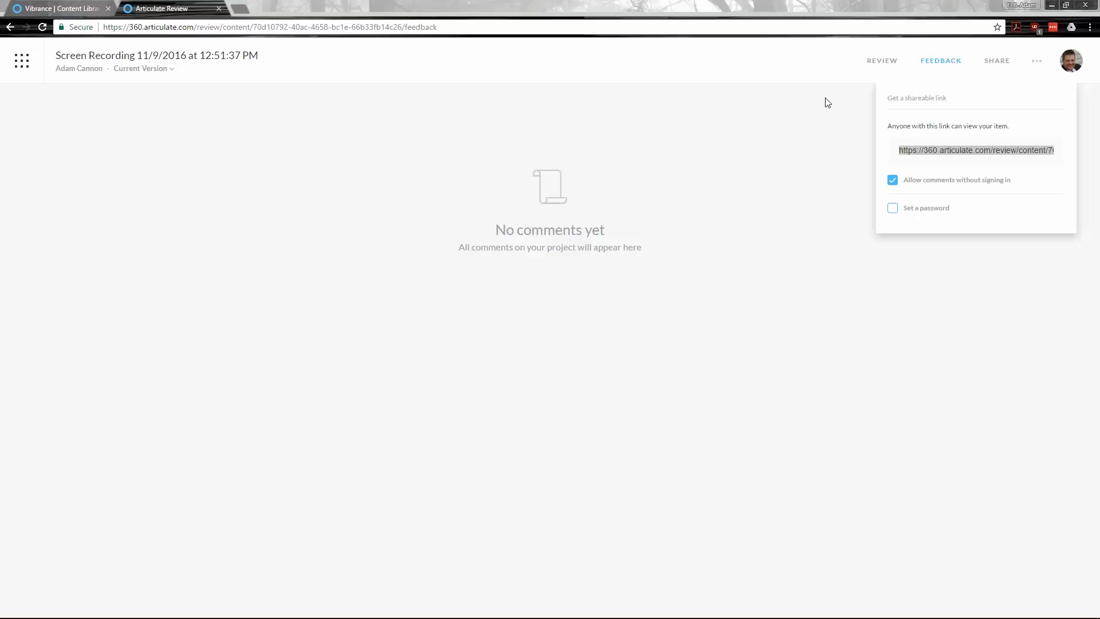
click(943, 330)
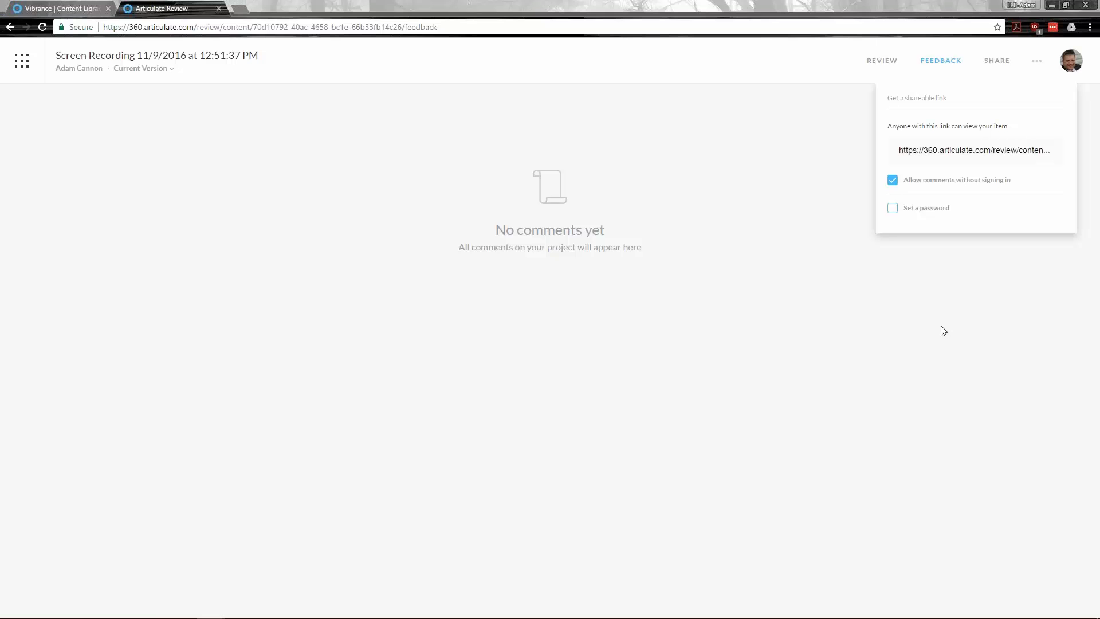
Return to the recording's review page, inspect its additional options, and toggle the comments area off and on twice
click(886, 64)
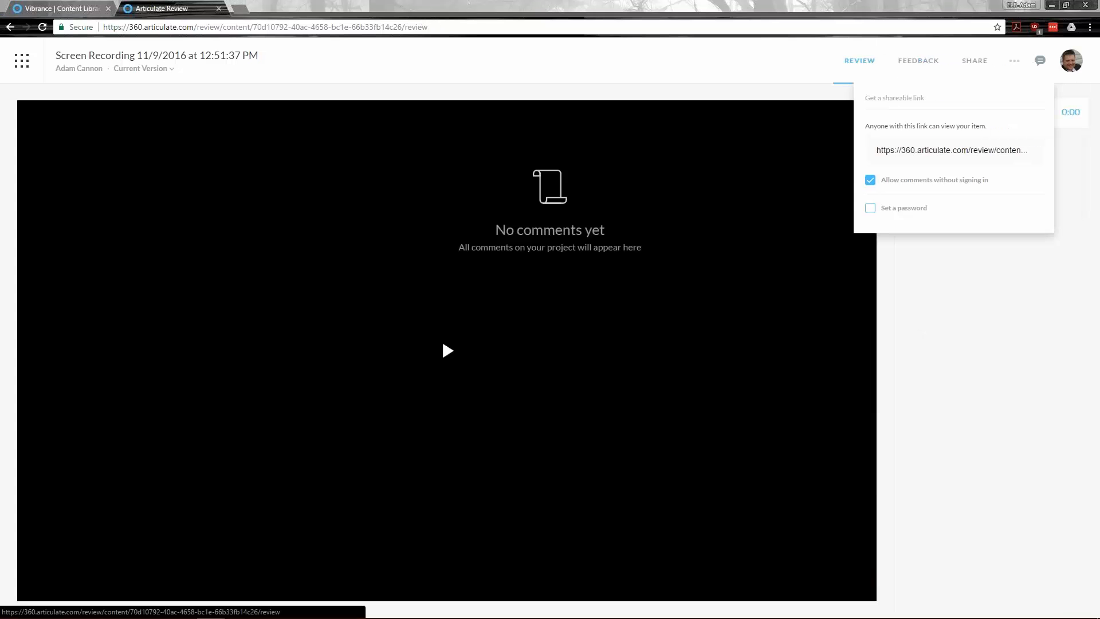
click(1015, 64)
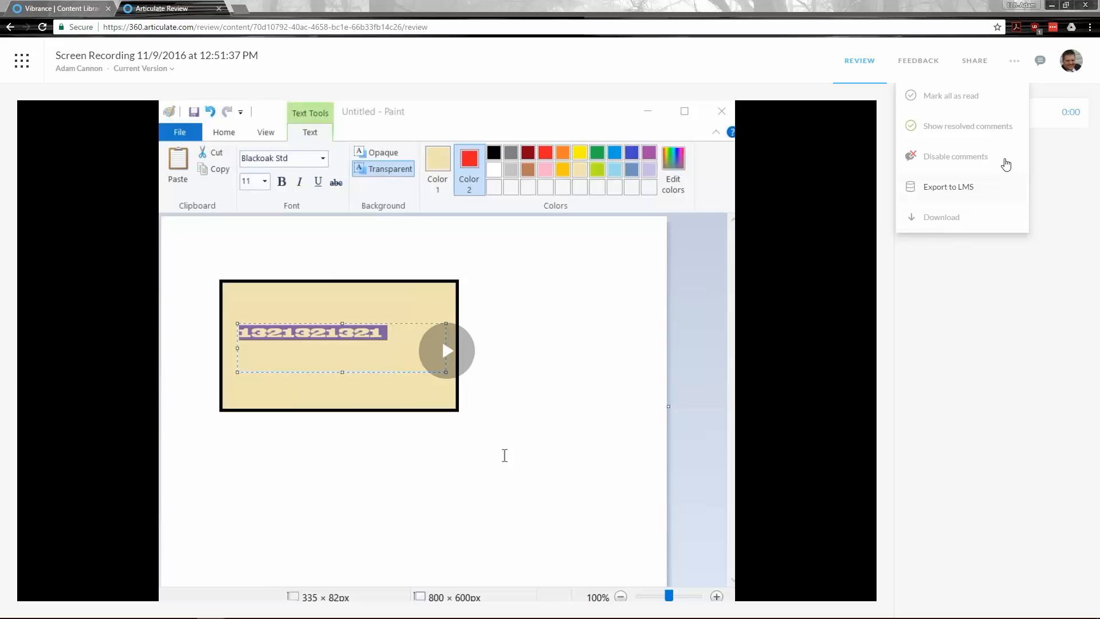
click(1041, 62)
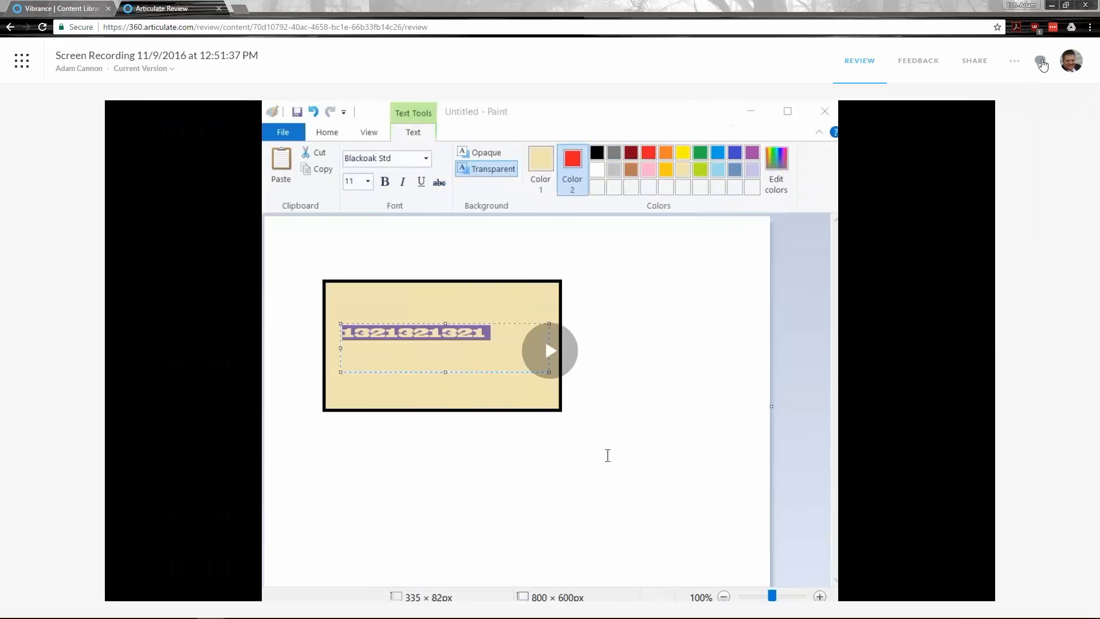
click(1041, 62)
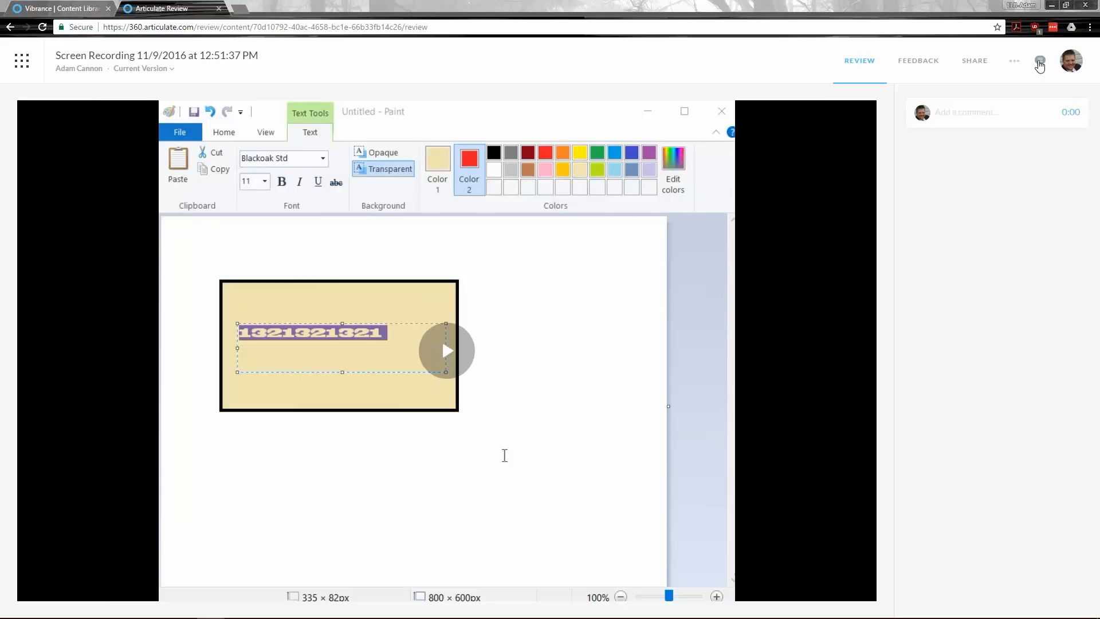
click(1039, 64)
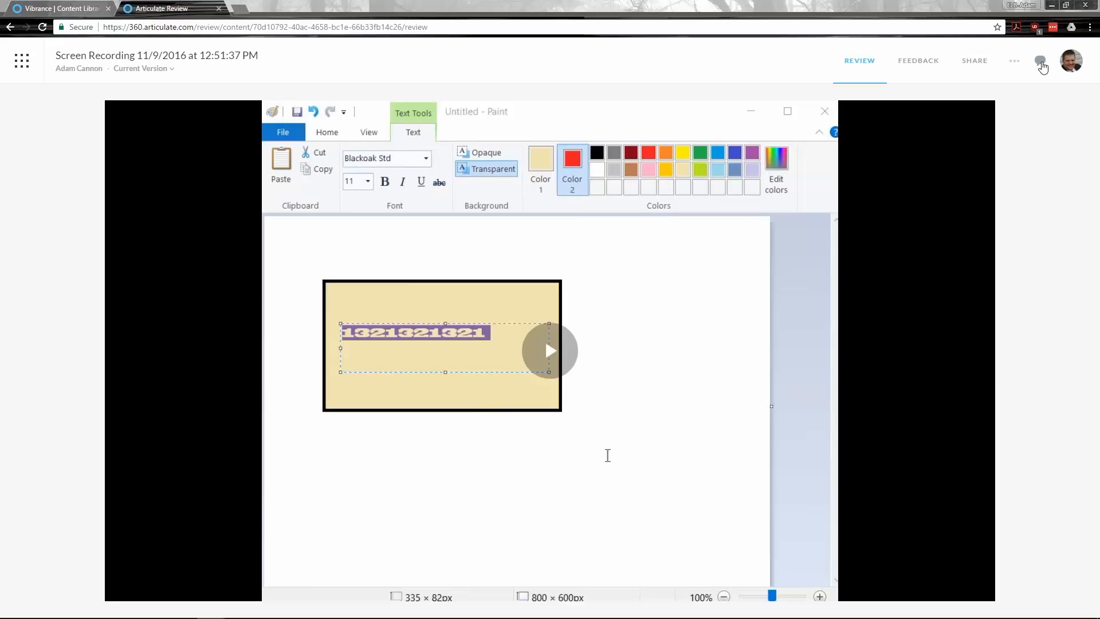
click(1041, 66)
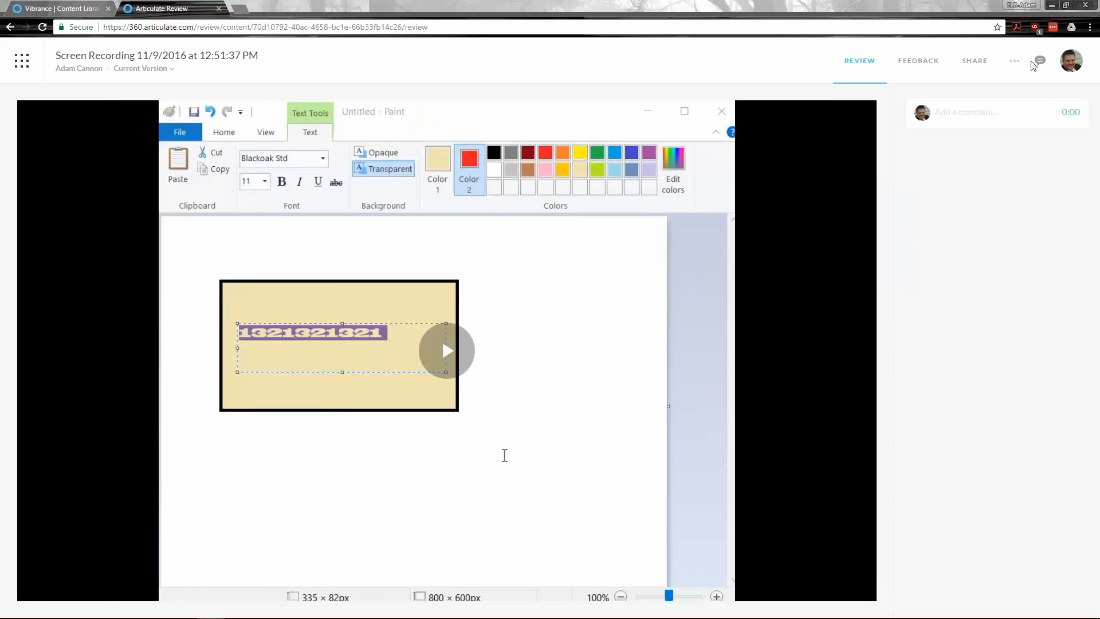
Revisit the recording's feedback and sharing options, then return to its review page
click(919, 66)
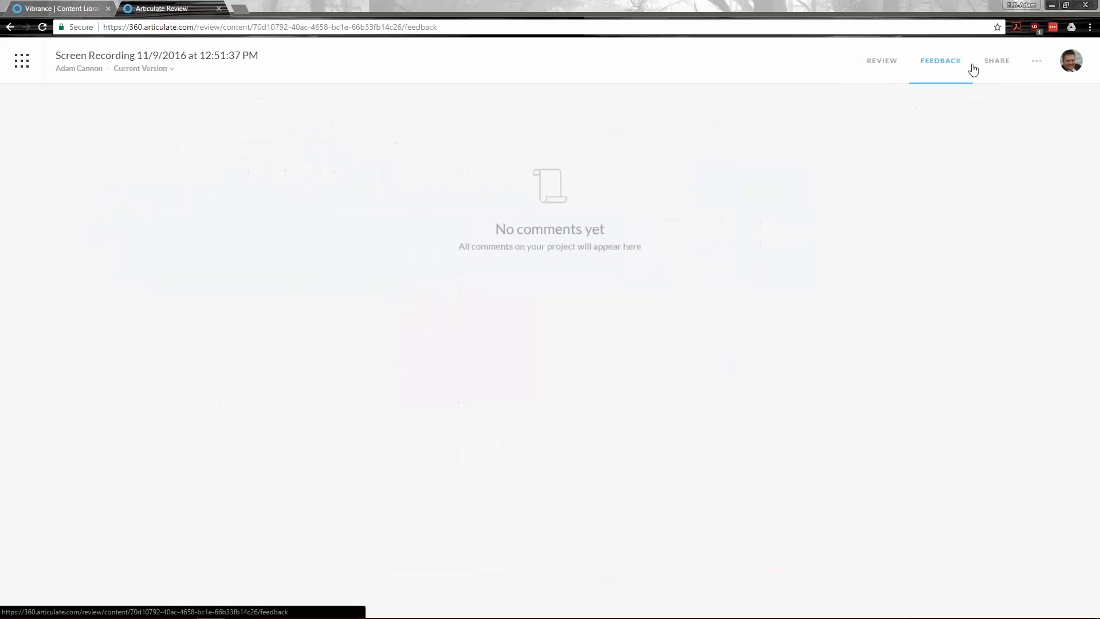
click(990, 69)
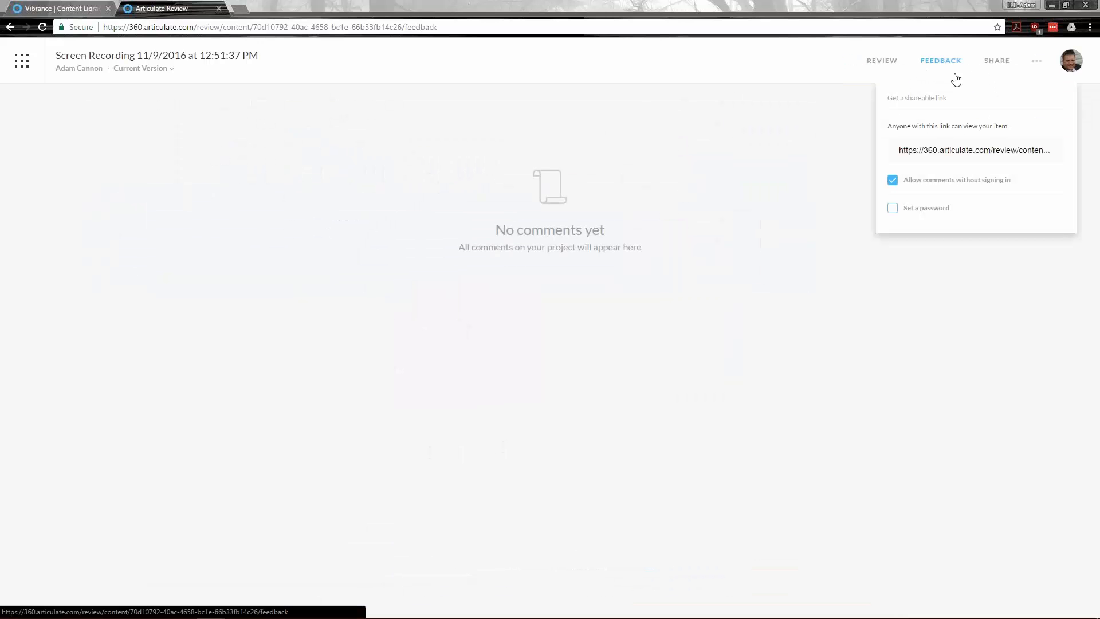
click(888, 65)
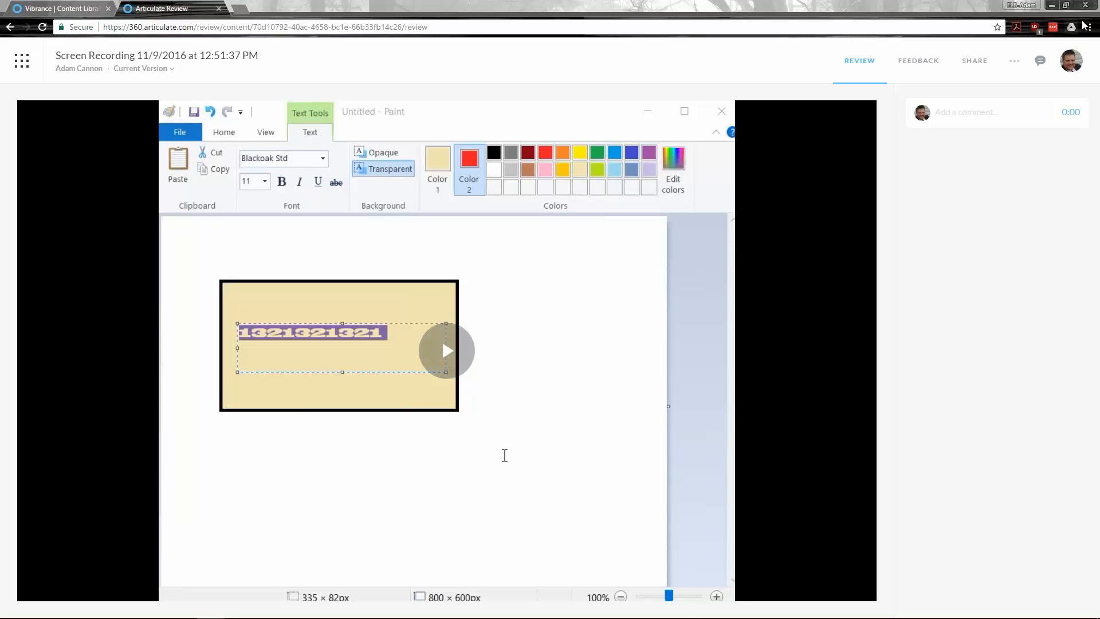
Inspect the recording's sharing settings and additional options, then open its feedback page
click(985, 65)
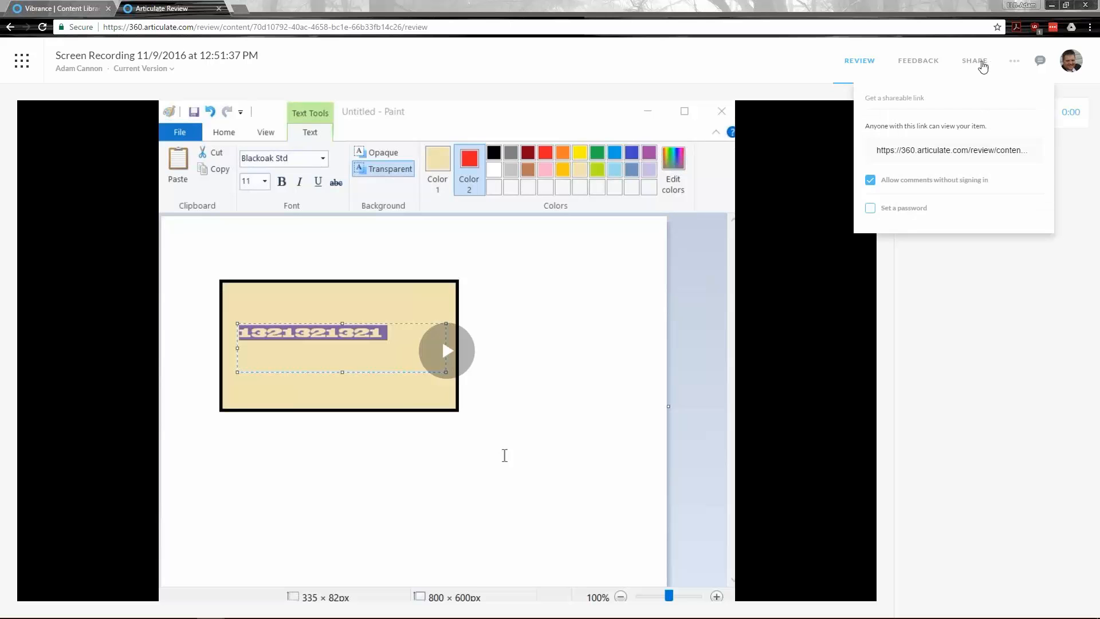
click(1013, 63)
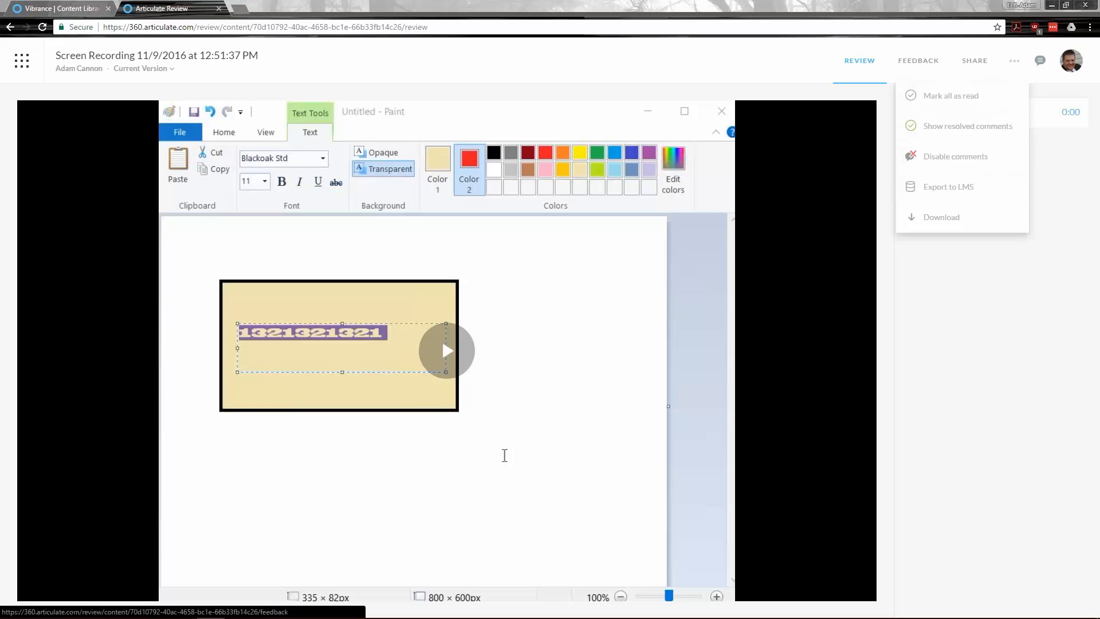
click(940, 72)
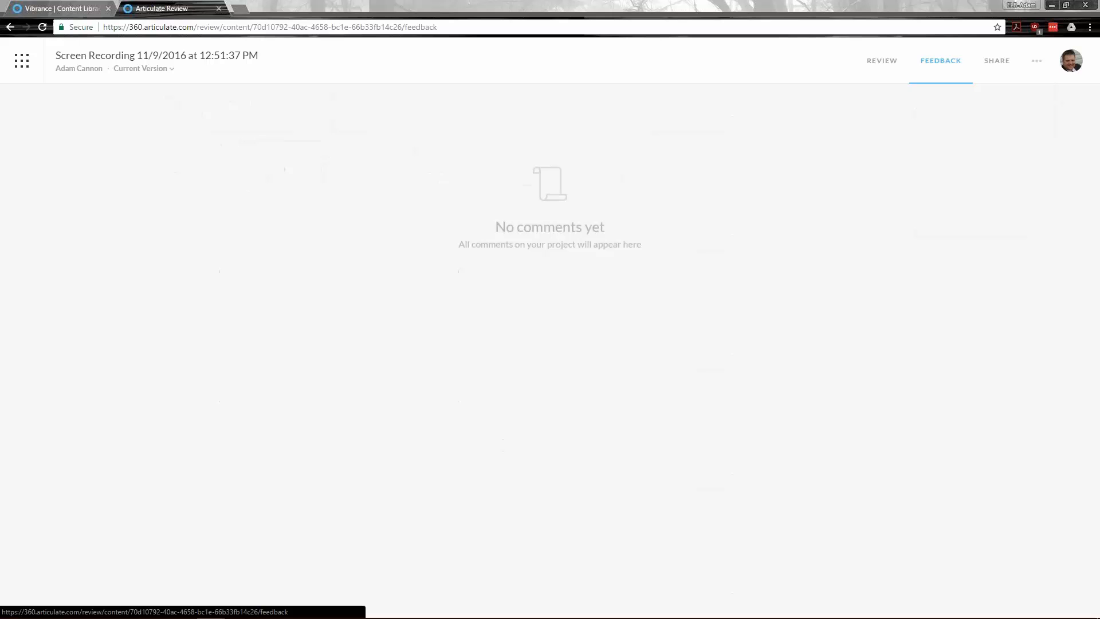
Inspect the sharing settings and shareable link from the feedback page, then return to the recording's review page
click(1000, 65)
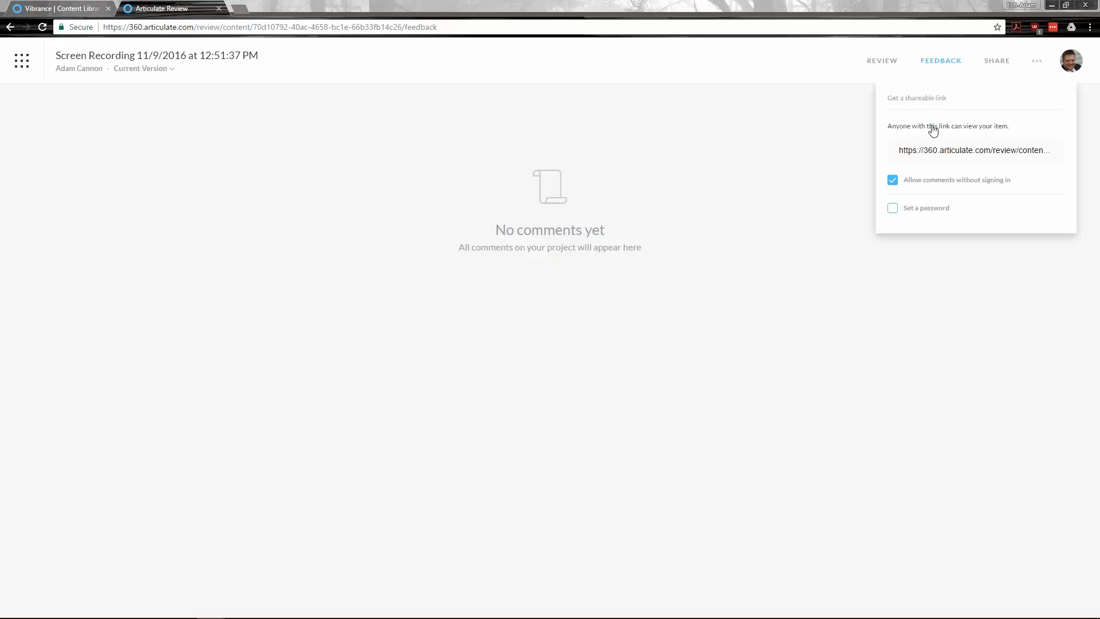
click(1000, 138)
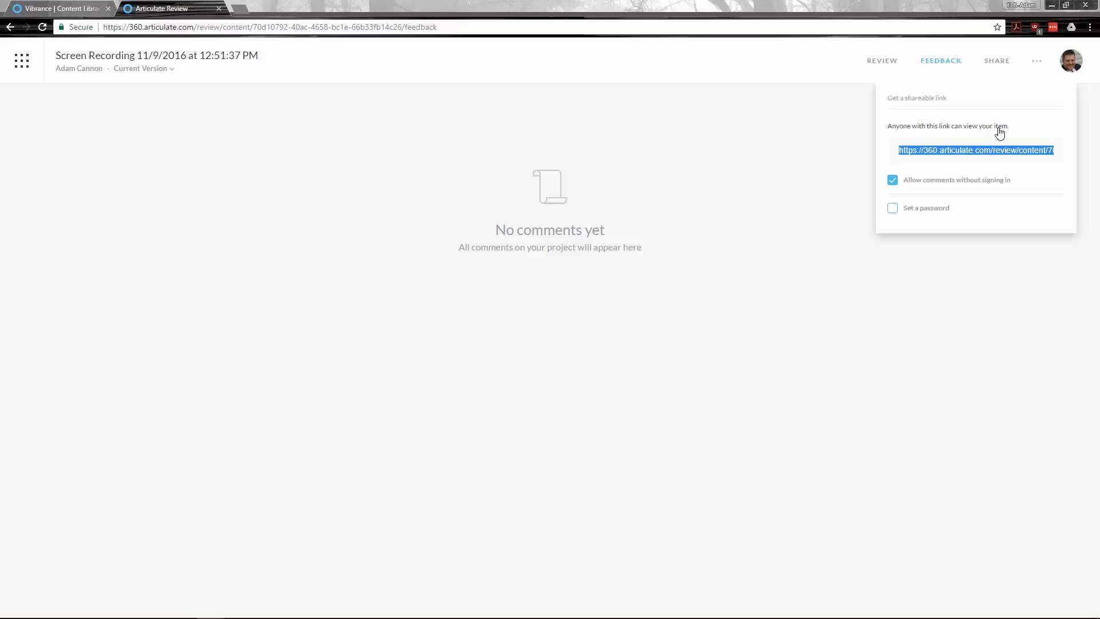
click(919, 102)
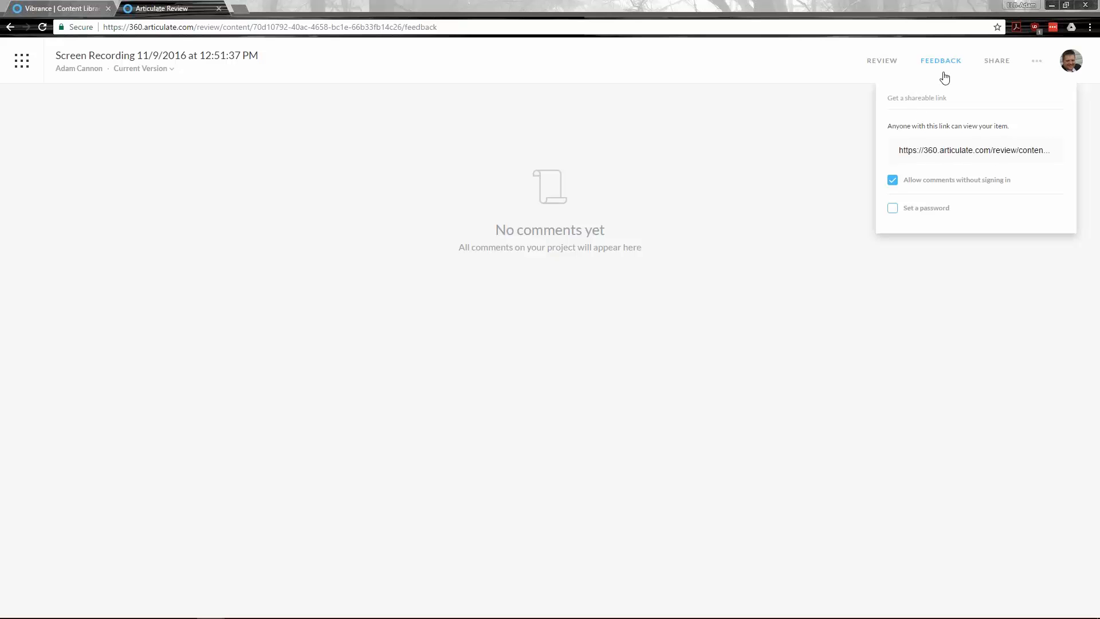
click(994, 62)
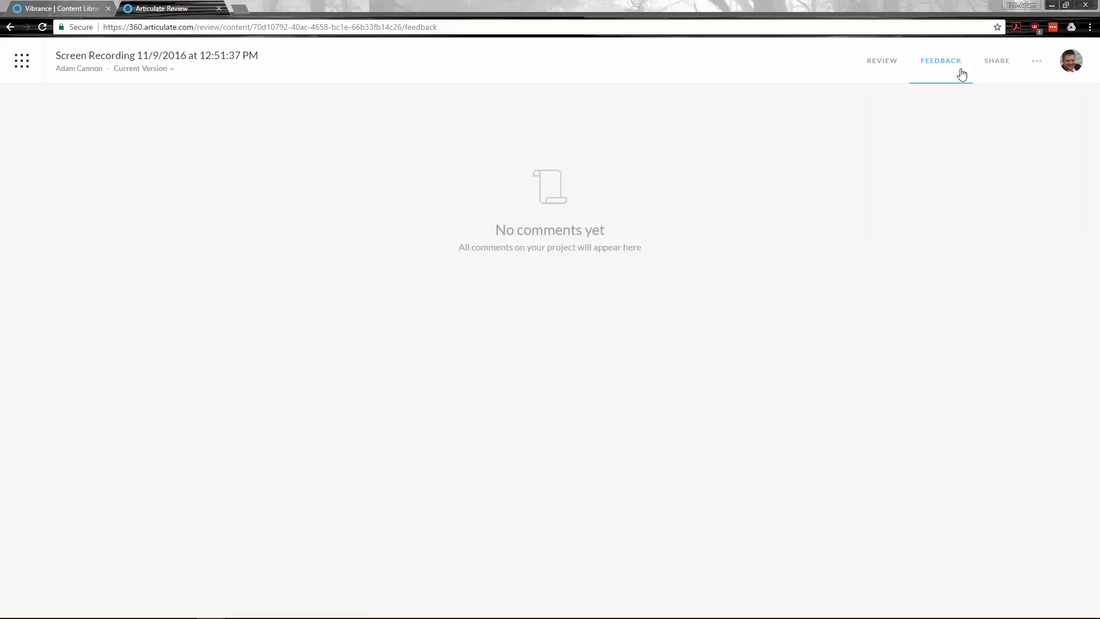
click(1002, 67)
click(874, 64)
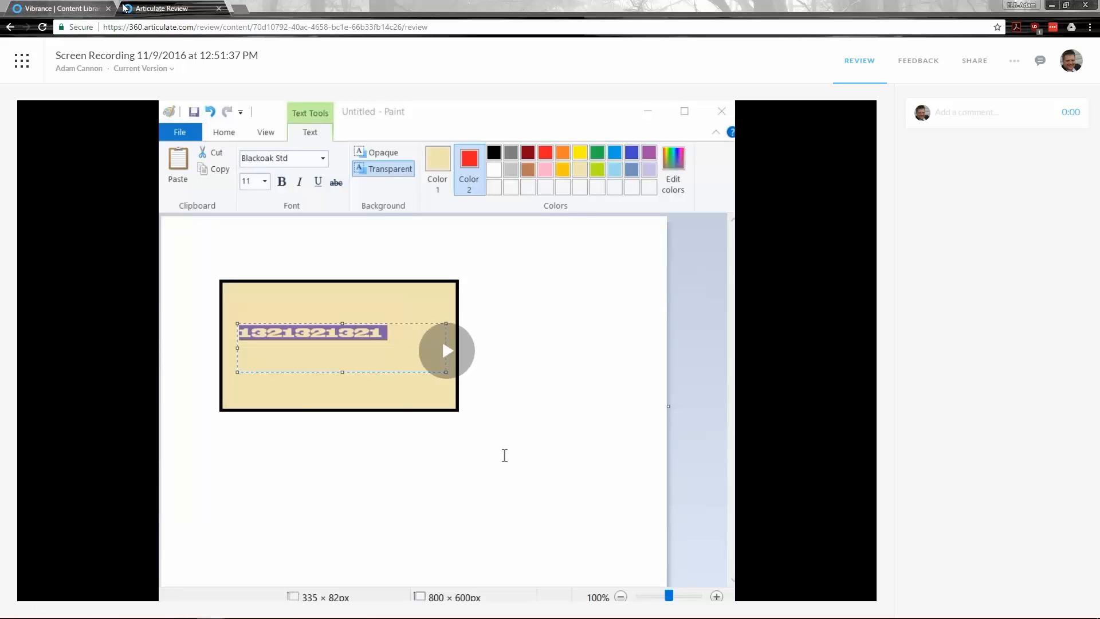
Close the Content Library page, minimize the browser and launch Rise from the Articulate 360 desktop app
click(109, 8)
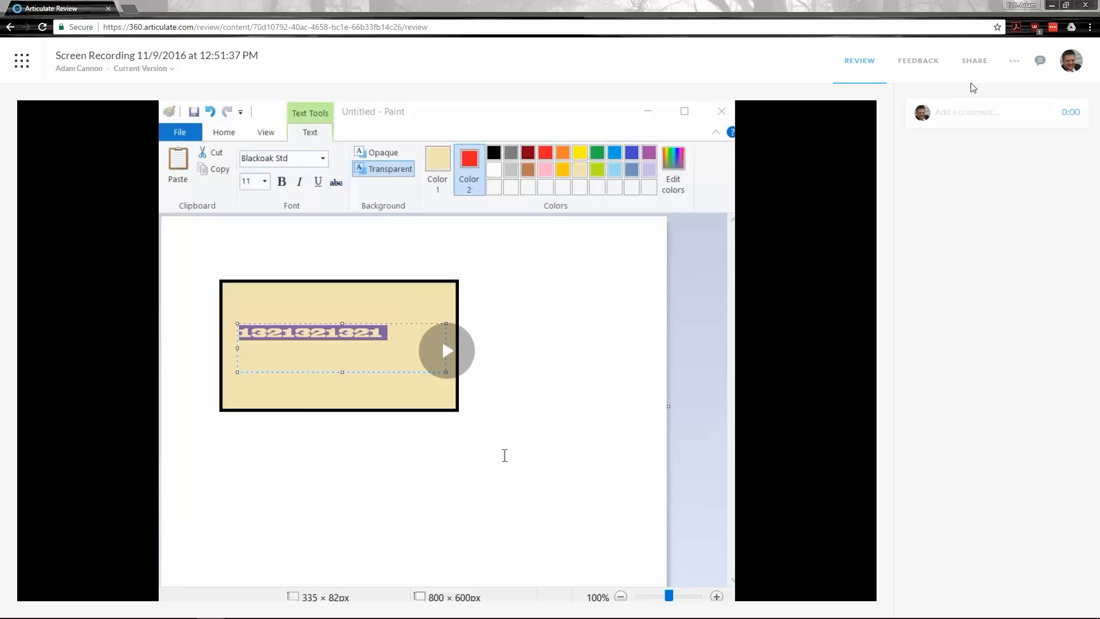
click(1052, 6)
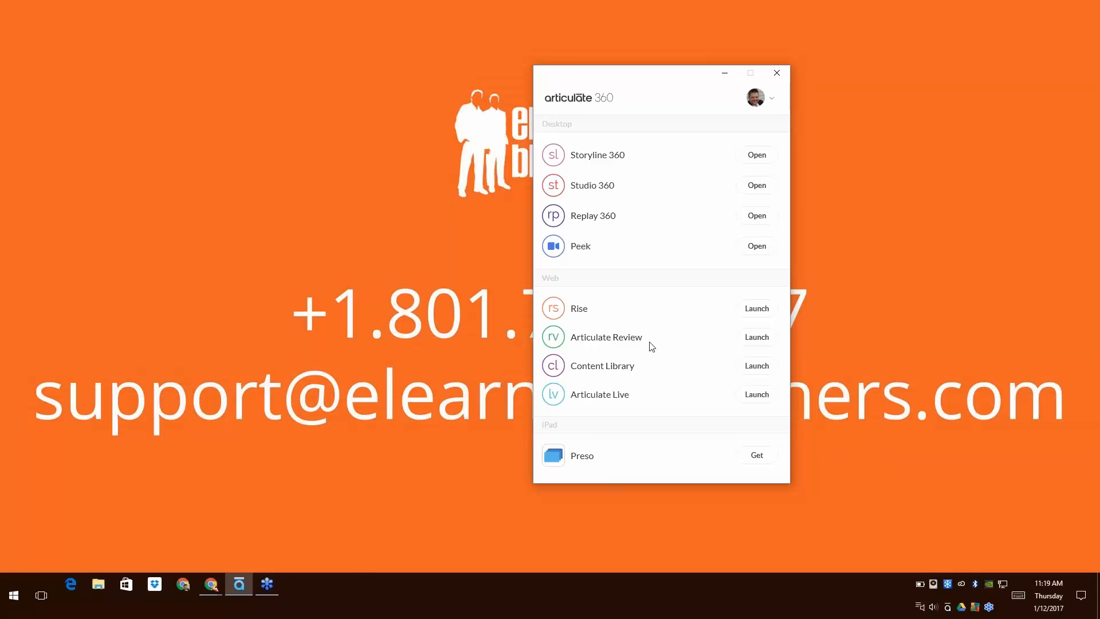
click(756, 308)
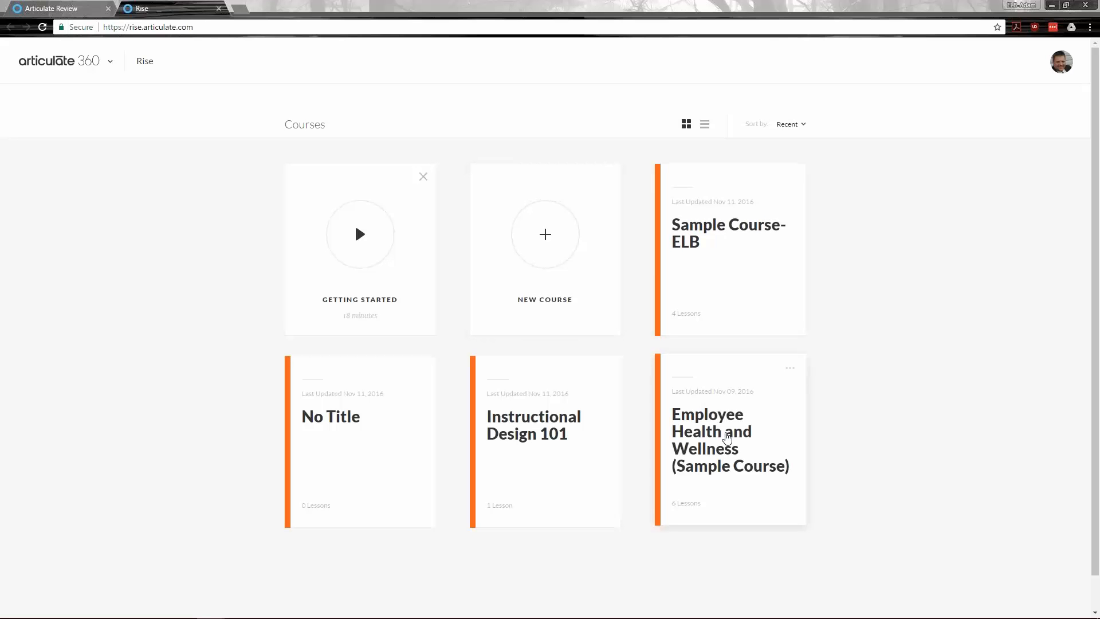
Open the Employee Health and Wellness sample course, look through its introduction and lesson outline, and return to the course list
click(727, 437)
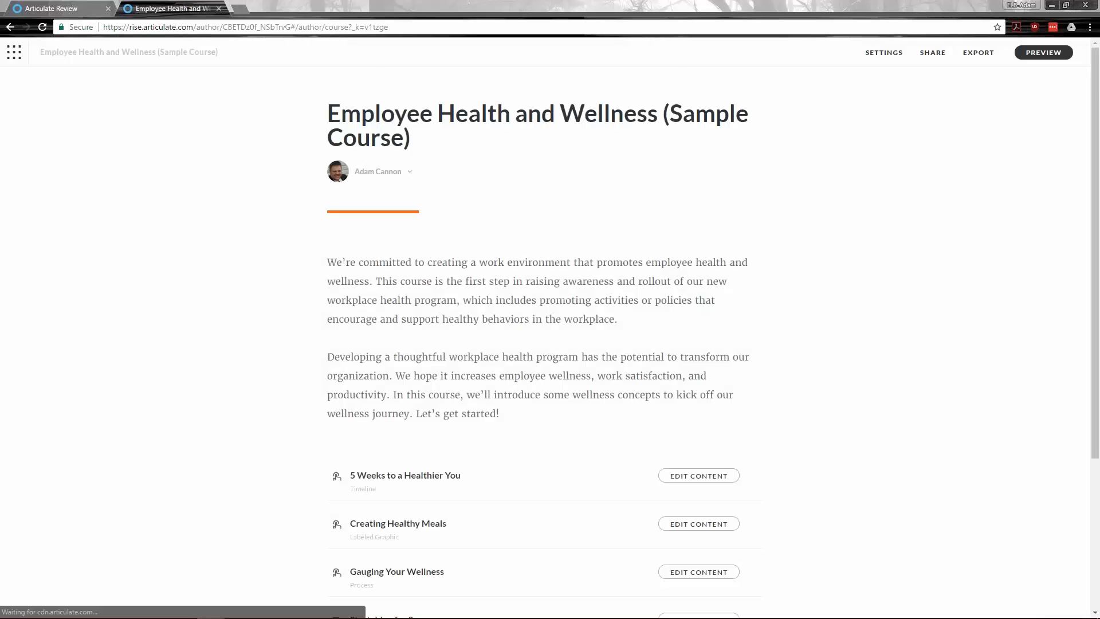
scroll(540, 313, down, 1)
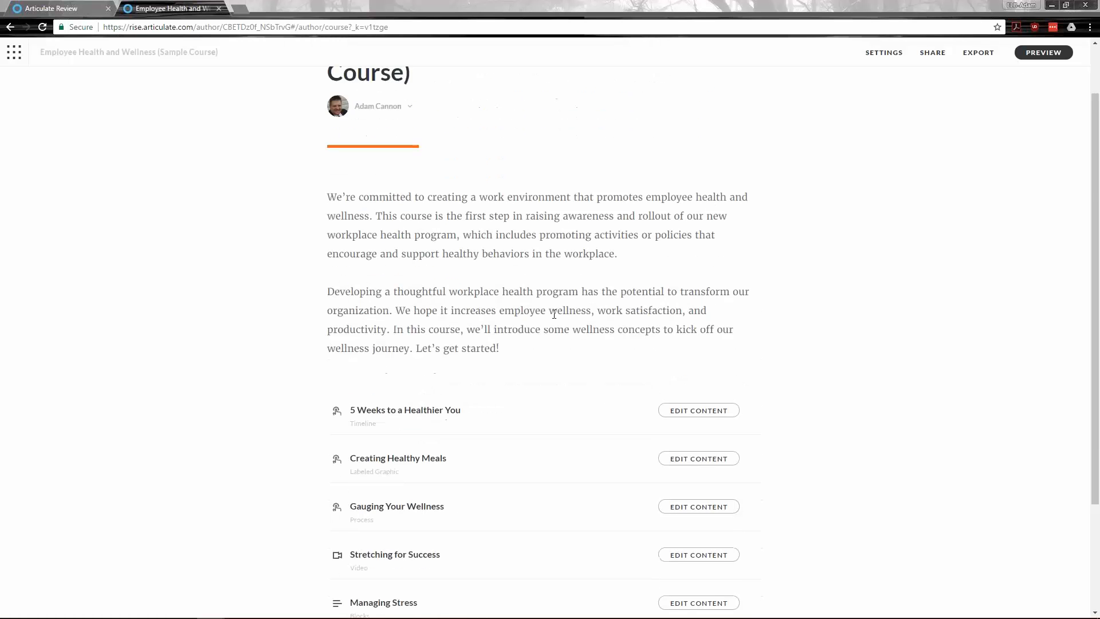
scroll(551, 313, up, 1)
scroll(552, 314, down, 4)
scroll(551, 313, up, 5)
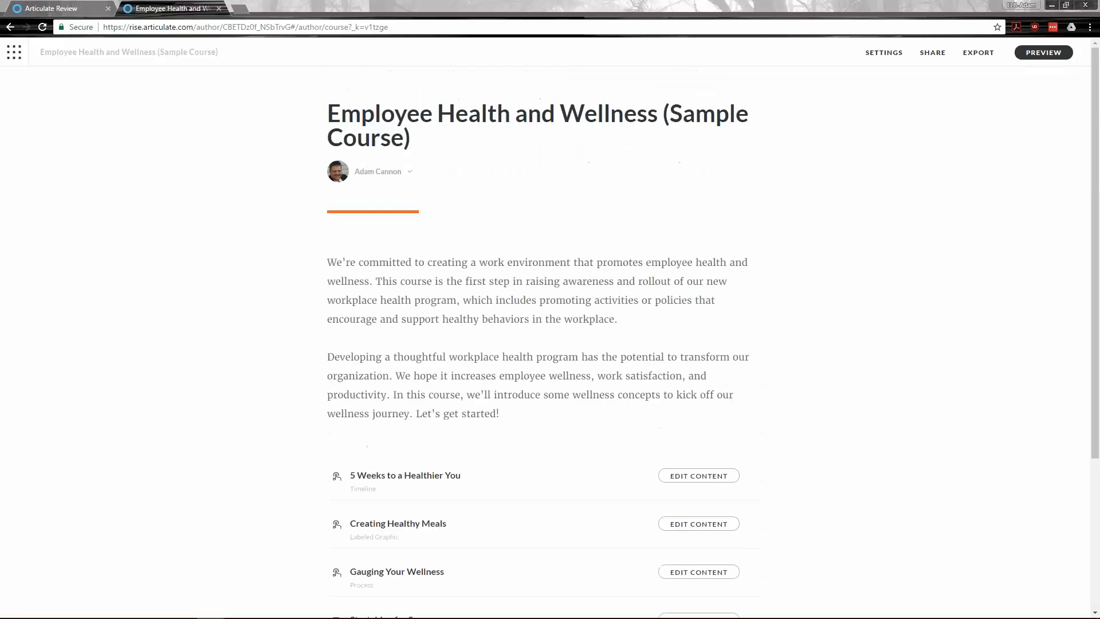
click(10, 26)
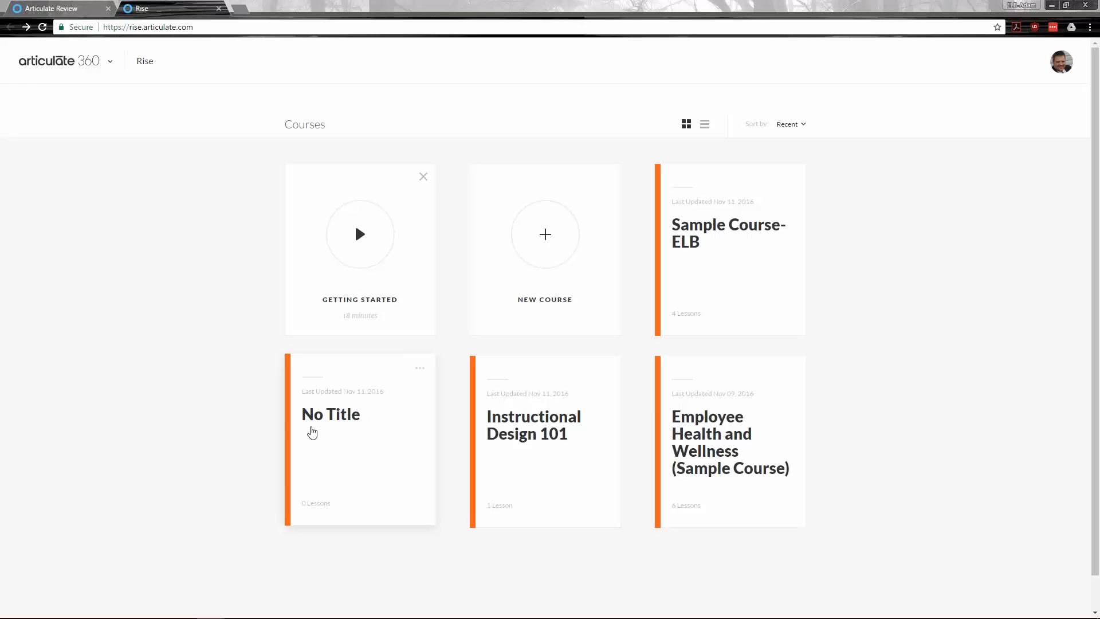
Reopen the Employee Health and Wellness sample course and show its preview
click(739, 447)
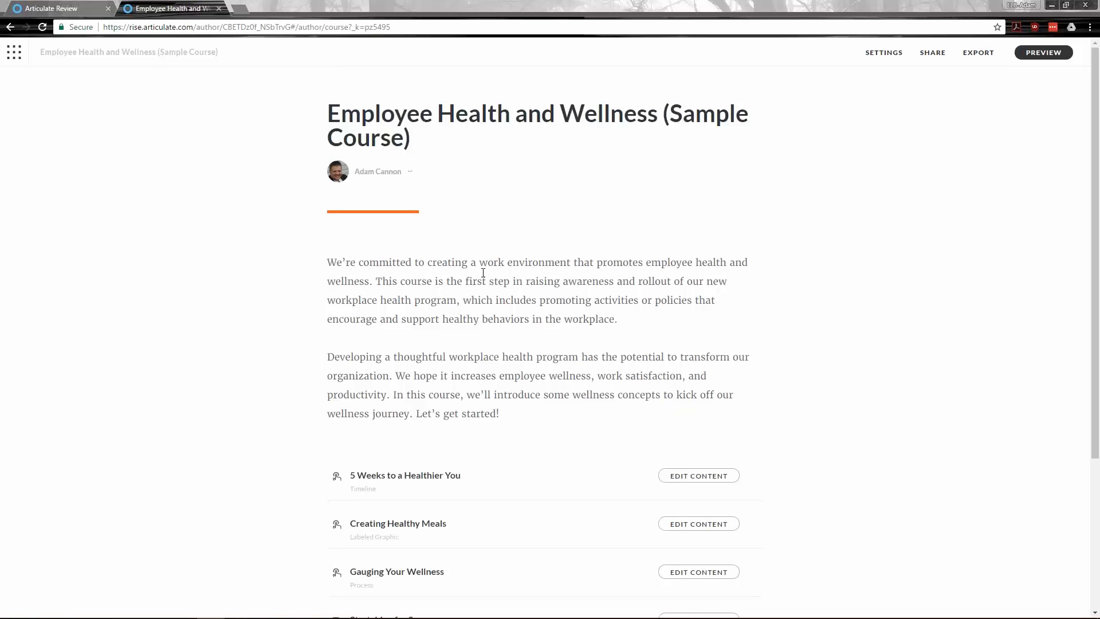
scroll(496, 279, down, 1)
scroll(496, 278, up, 1)
click(1040, 57)
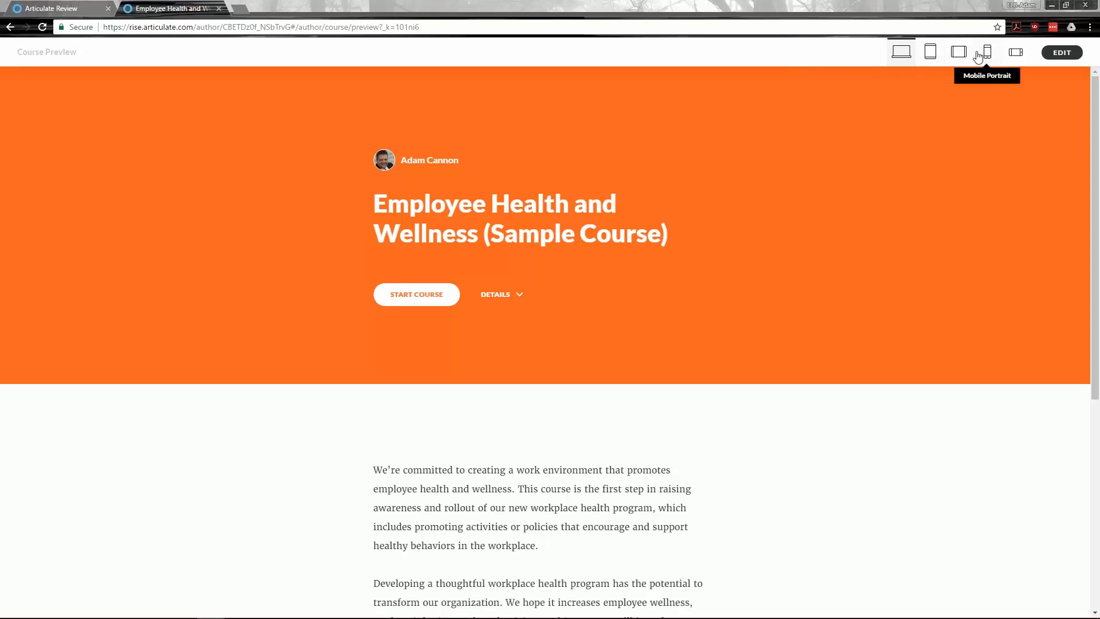
Preview the course in tablet portrait, tablet landscape, mobile portrait and mobile landscape layouts
click(942, 57)
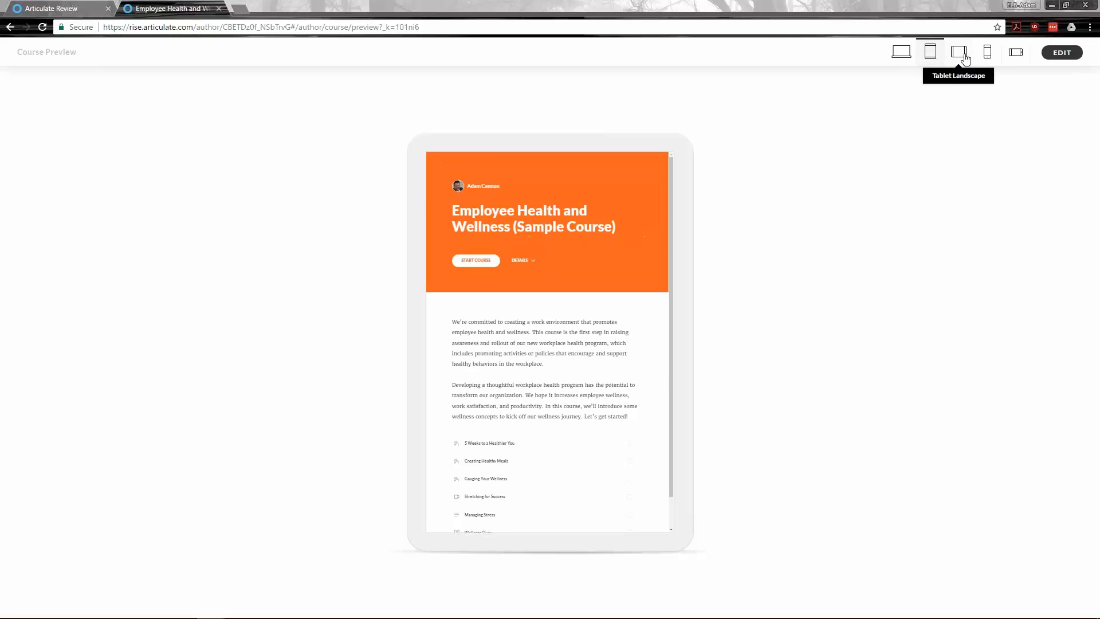
click(961, 56)
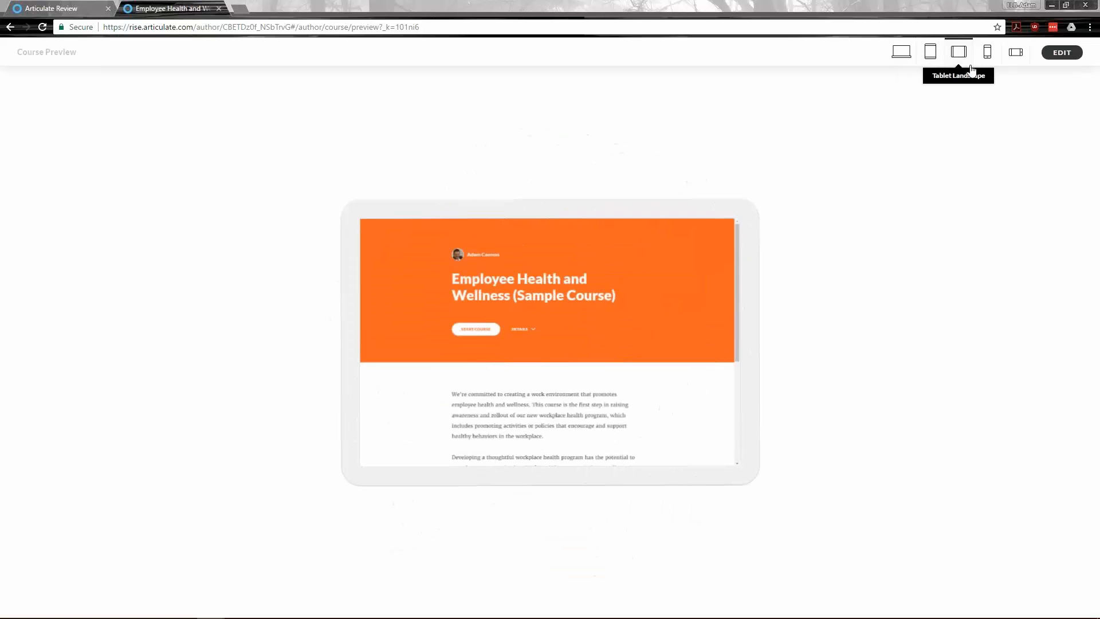
click(989, 56)
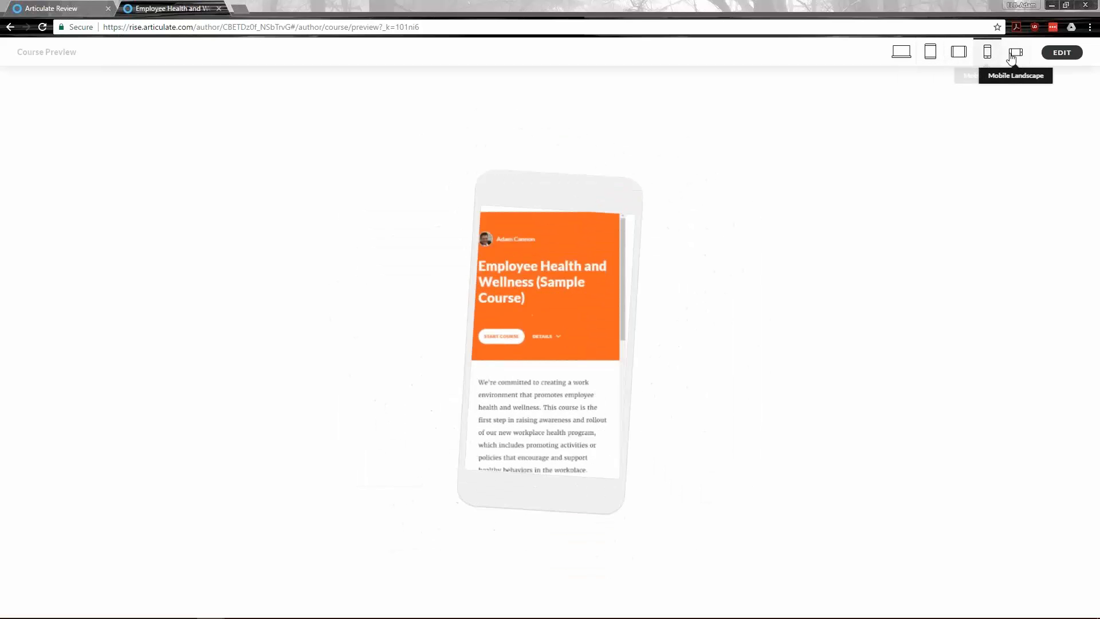
click(1012, 56)
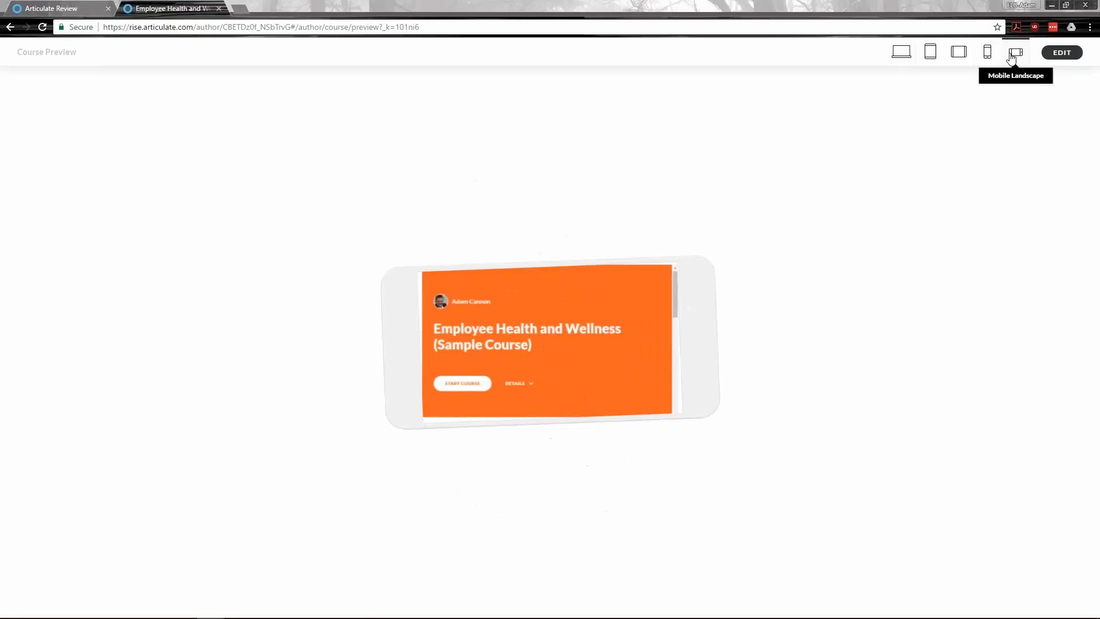
Start the course, switch the preview to desktop layout, and read the 5 Weeks to a Healthier You lesson through Week 5
click(463, 387)
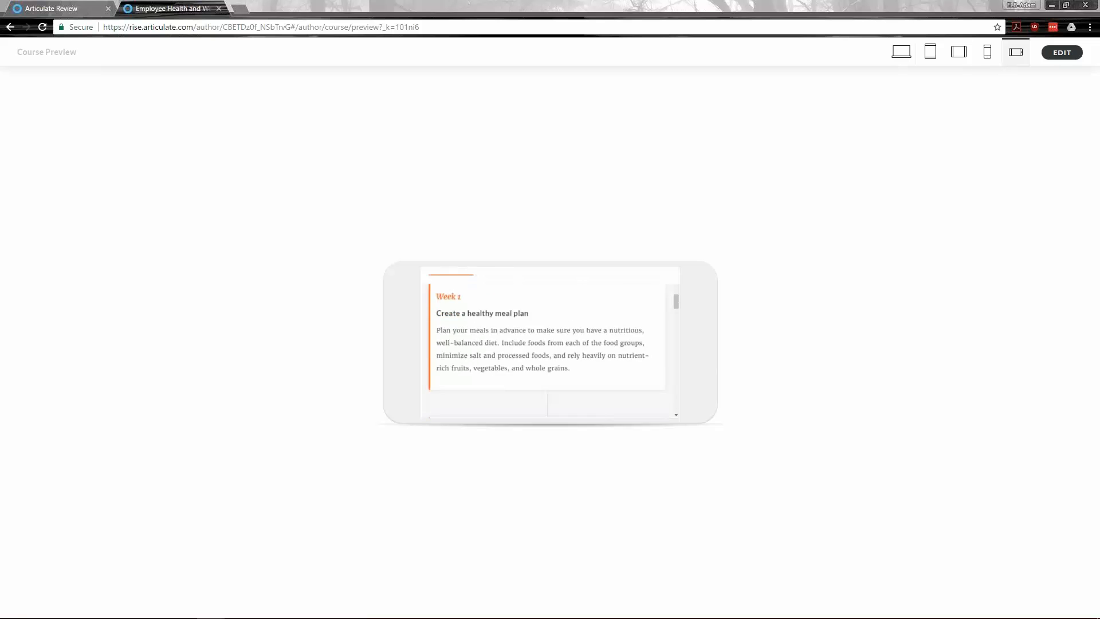
click(904, 51)
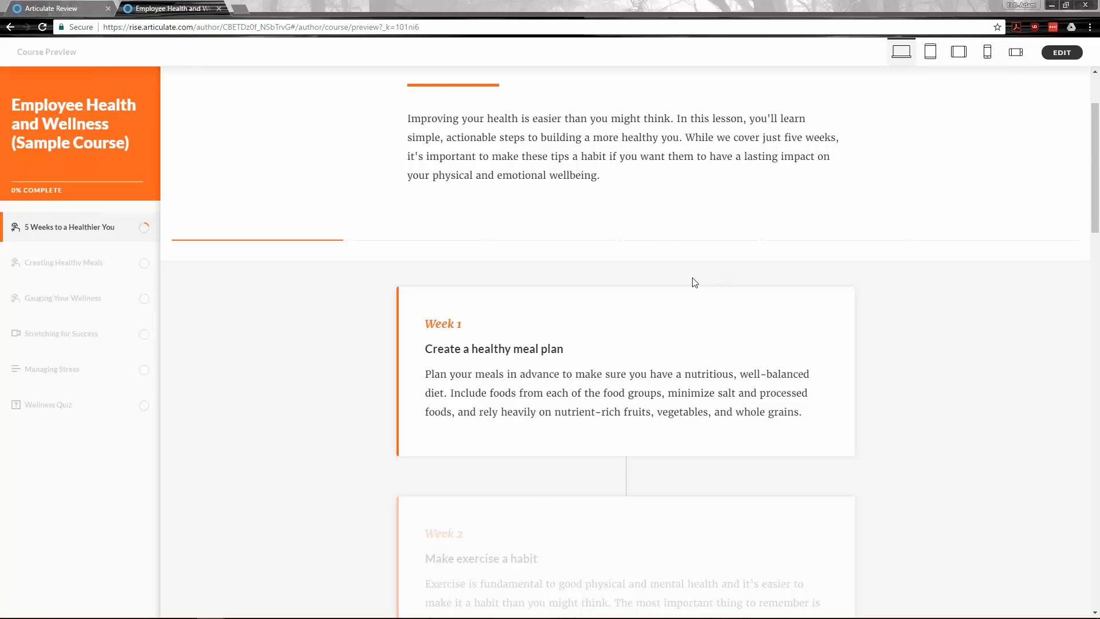
scroll(693, 283, up, 2)
scroll(561, 296, down, 6)
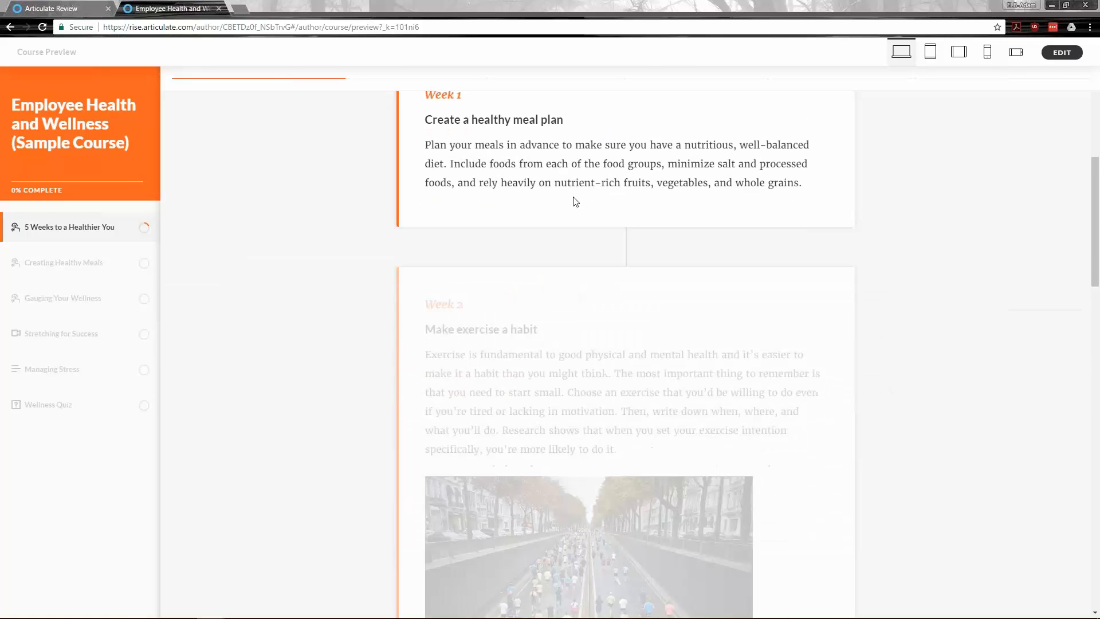
scroll(576, 161, down, 3)
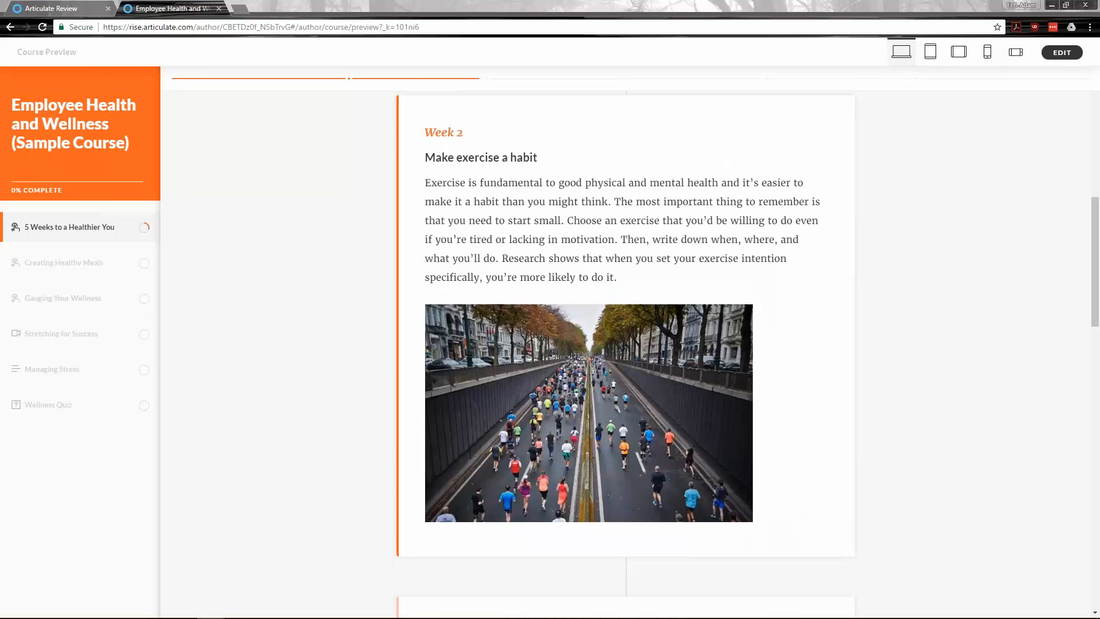
scroll(578, 188, down, 9)
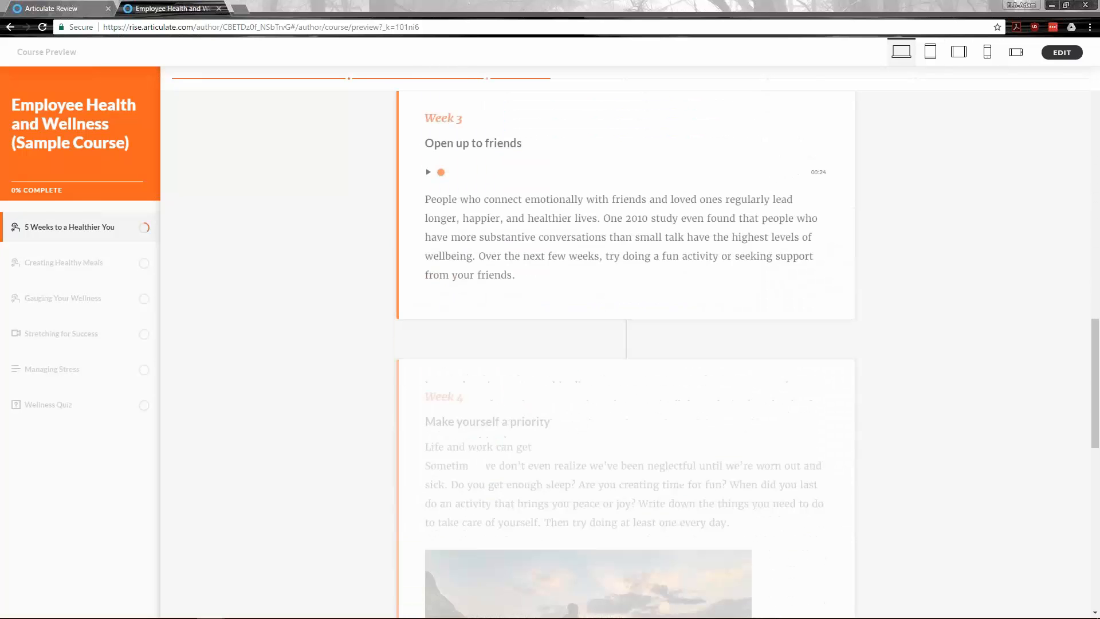
scroll(624, 287, down, 8)
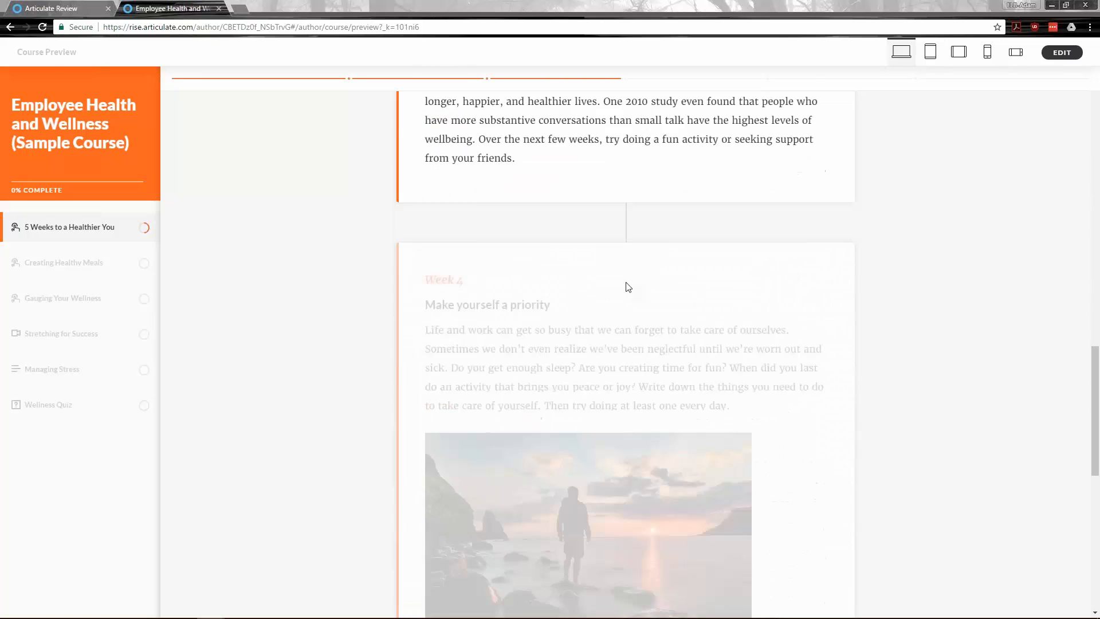
scroll(638, 330, down, 4)
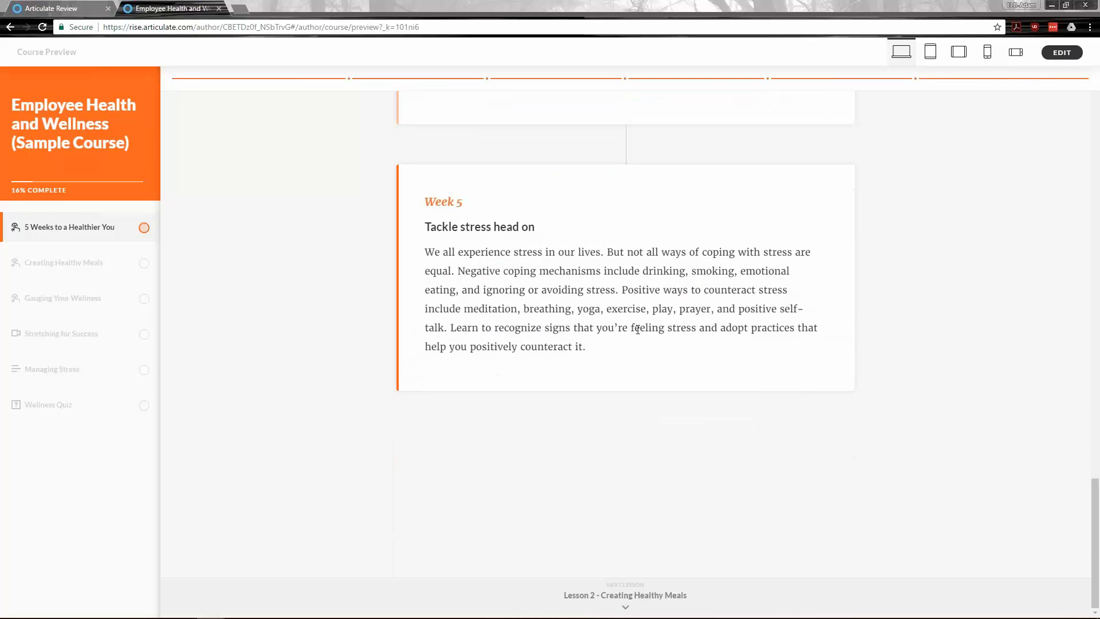
View the end of the lesson in mobile portrait layout, then leave the preview for the course's editing page
click(987, 52)
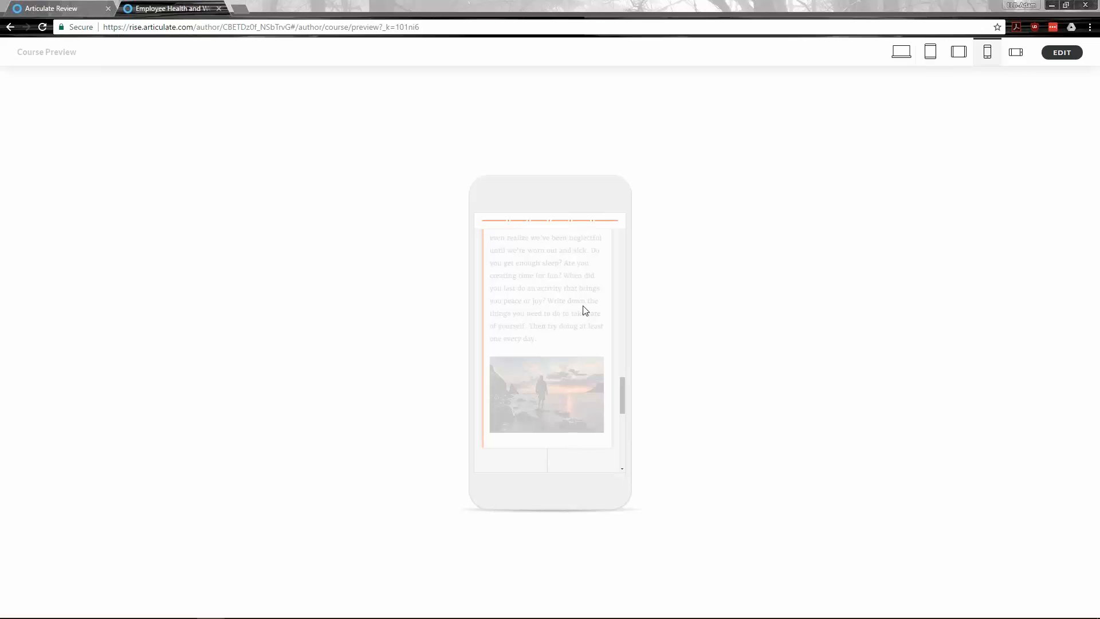
scroll(584, 309, down, 10)
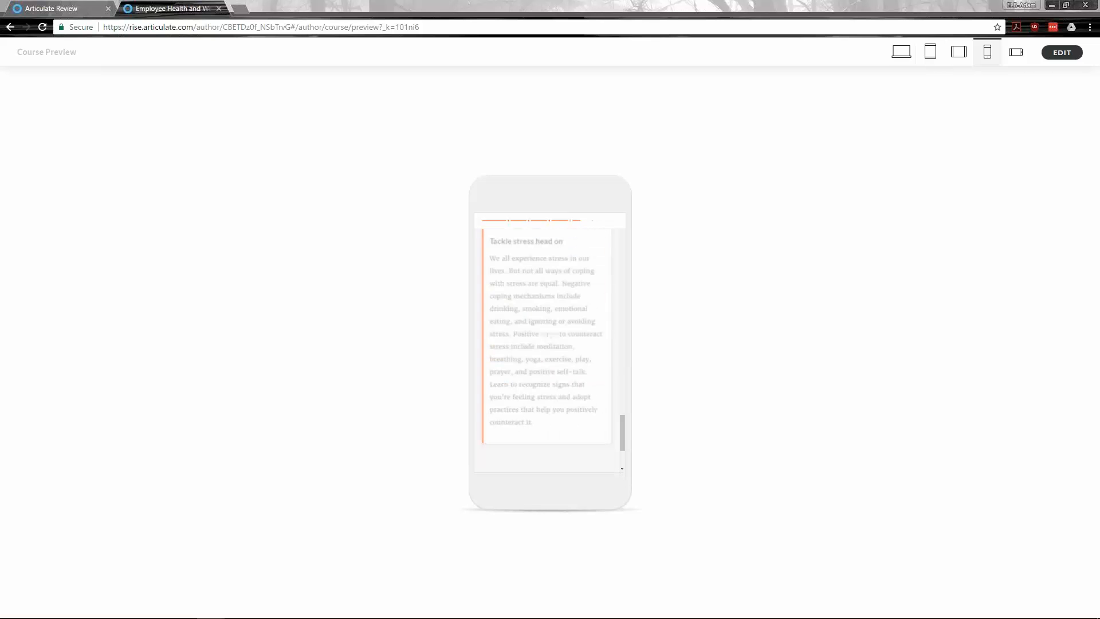
click(11, 27)
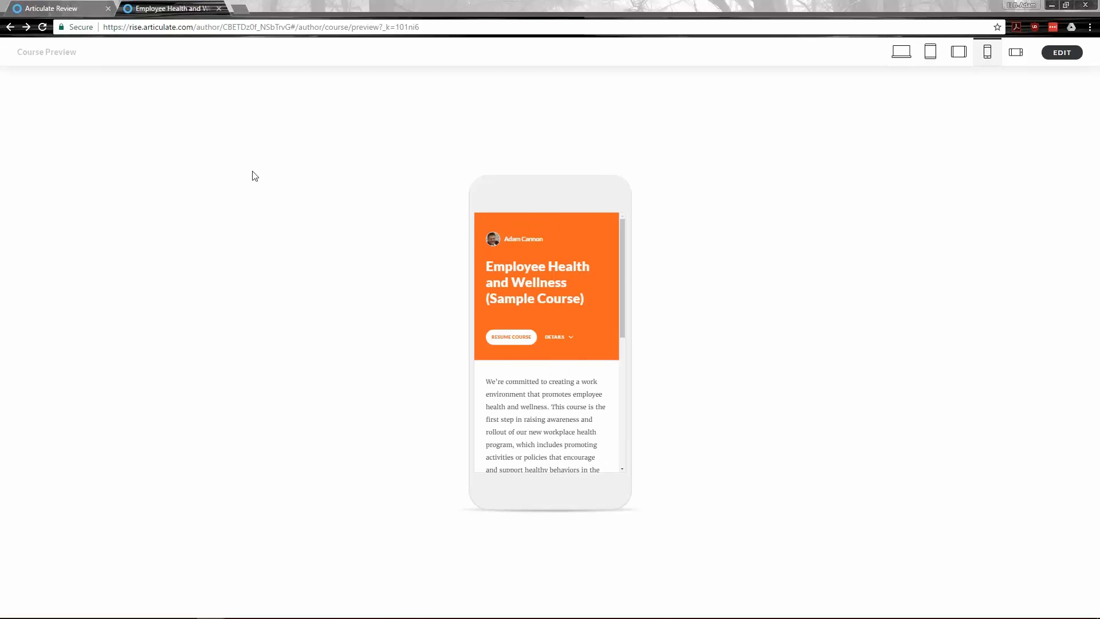
key(alt+Left)
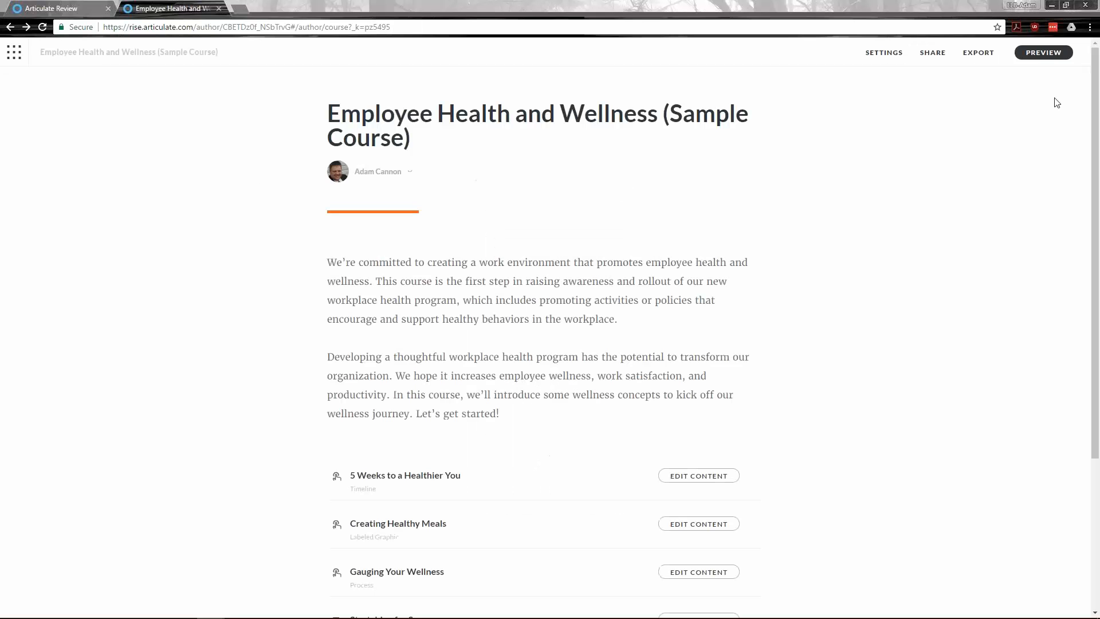
Preview the Employee Health and Wellness sample course again, and return to the Rise course list
click(1031, 53)
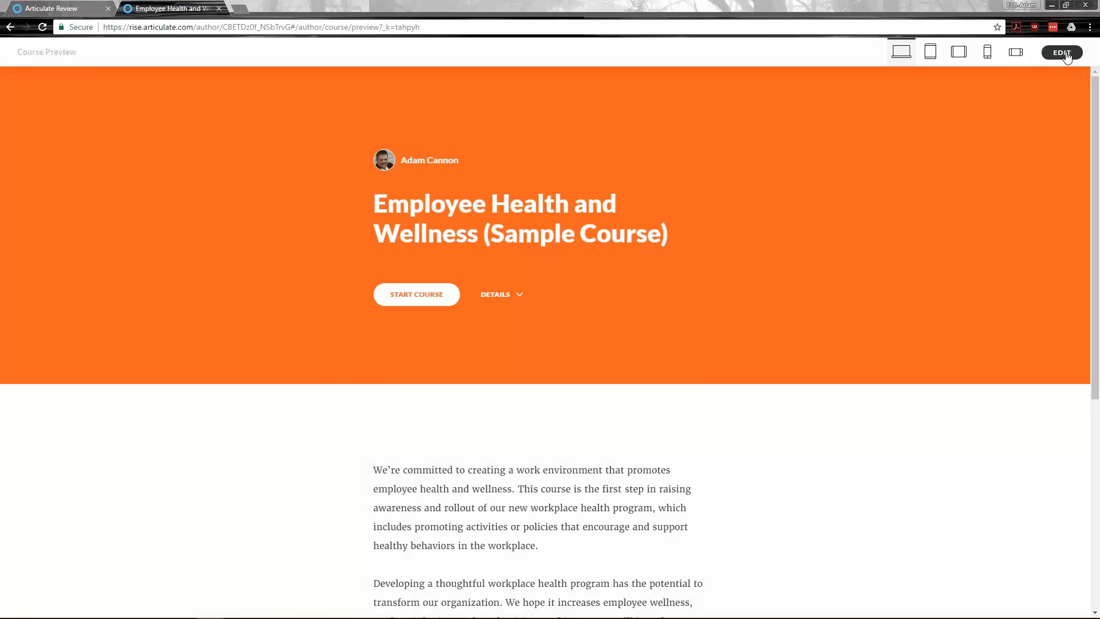
click(1064, 53)
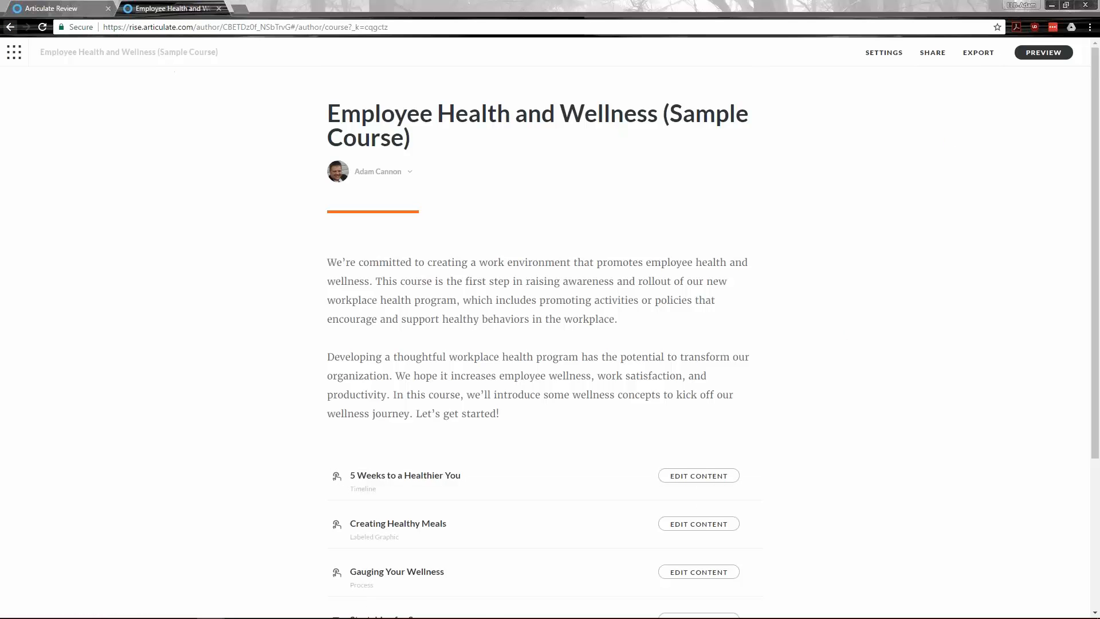
click(10, 27)
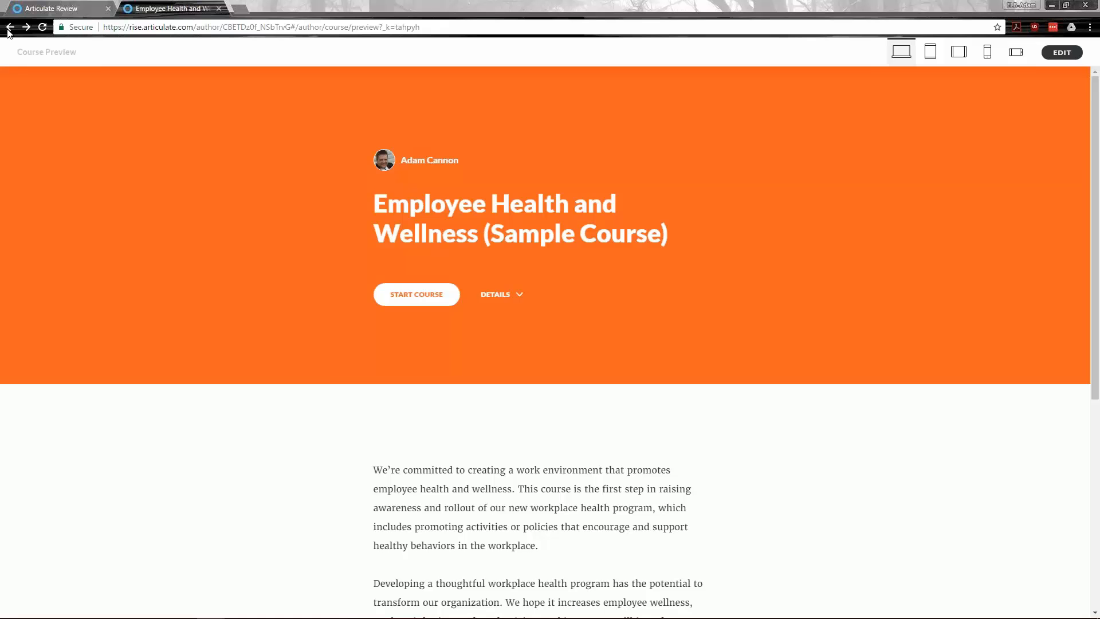
click(10, 28)
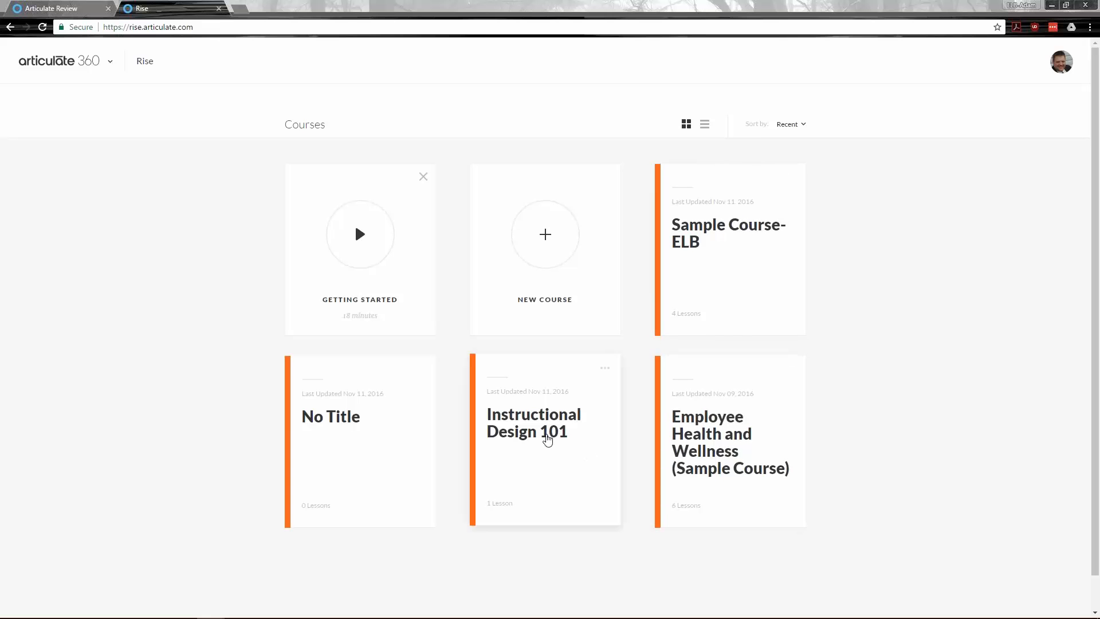
View the Instructional Design 101 course outline and go back to the course list
click(547, 441)
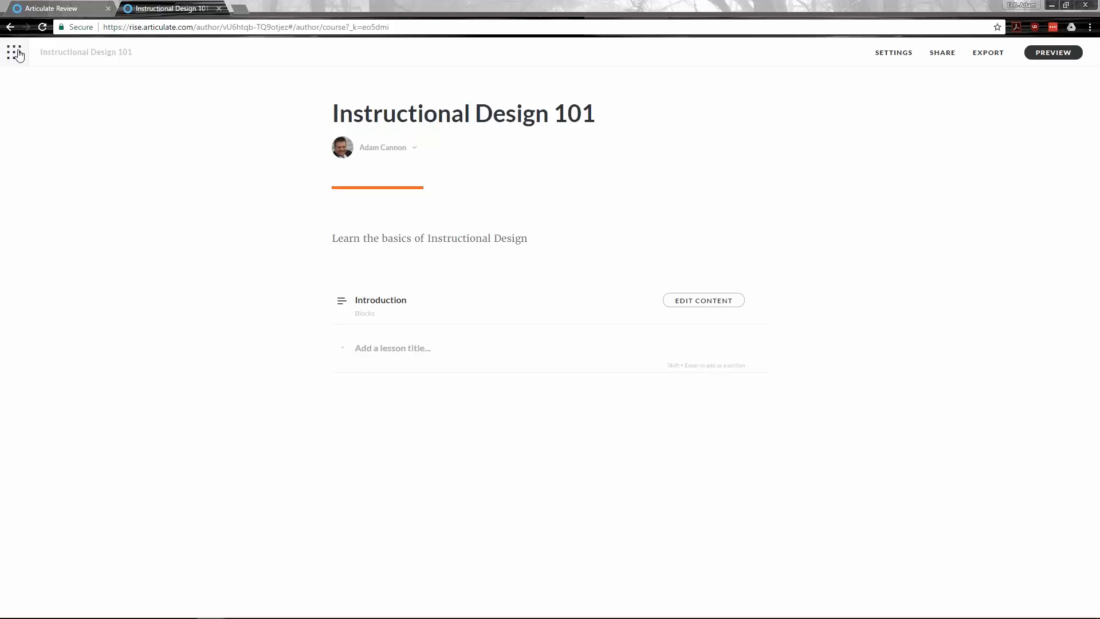
click(16, 53)
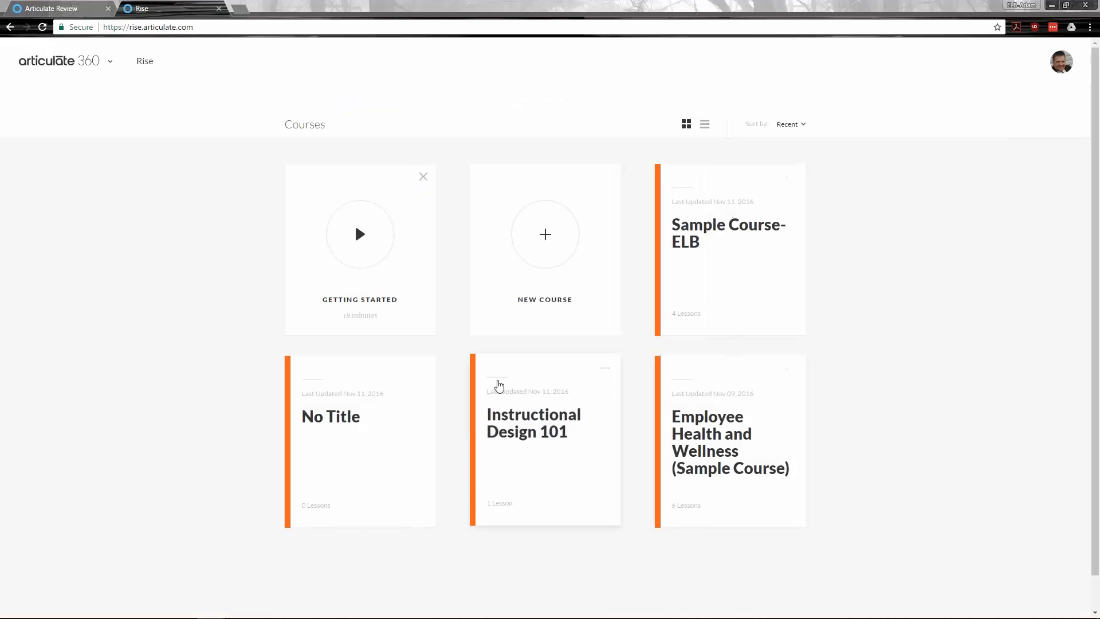
Create a new Rise course titled "This is a sample course"
click(554, 246)
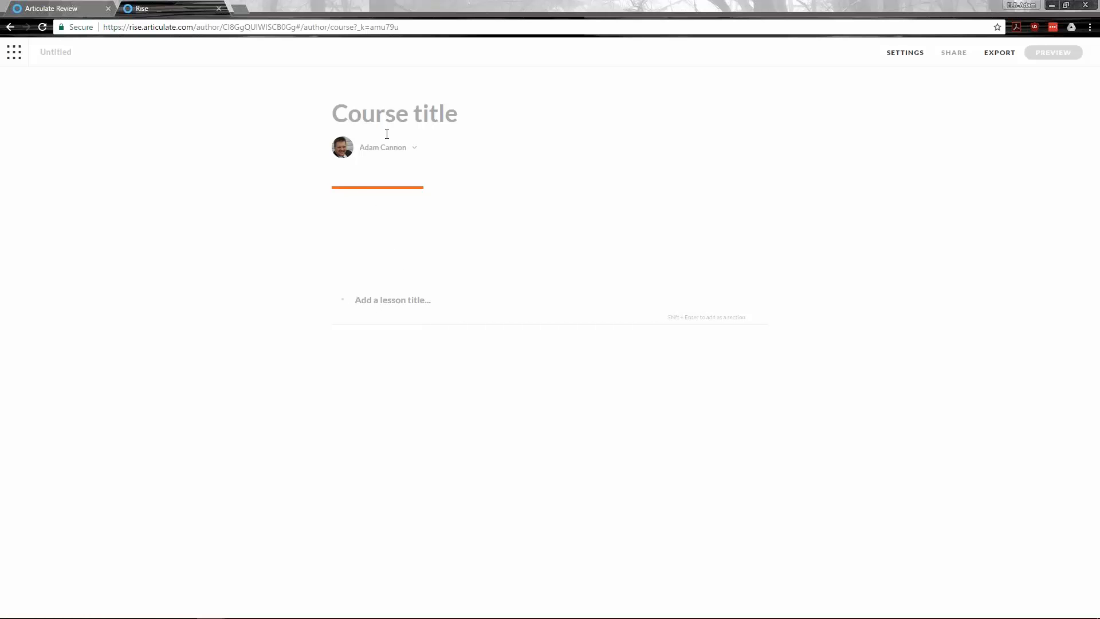
click(388, 110)
text(This i)
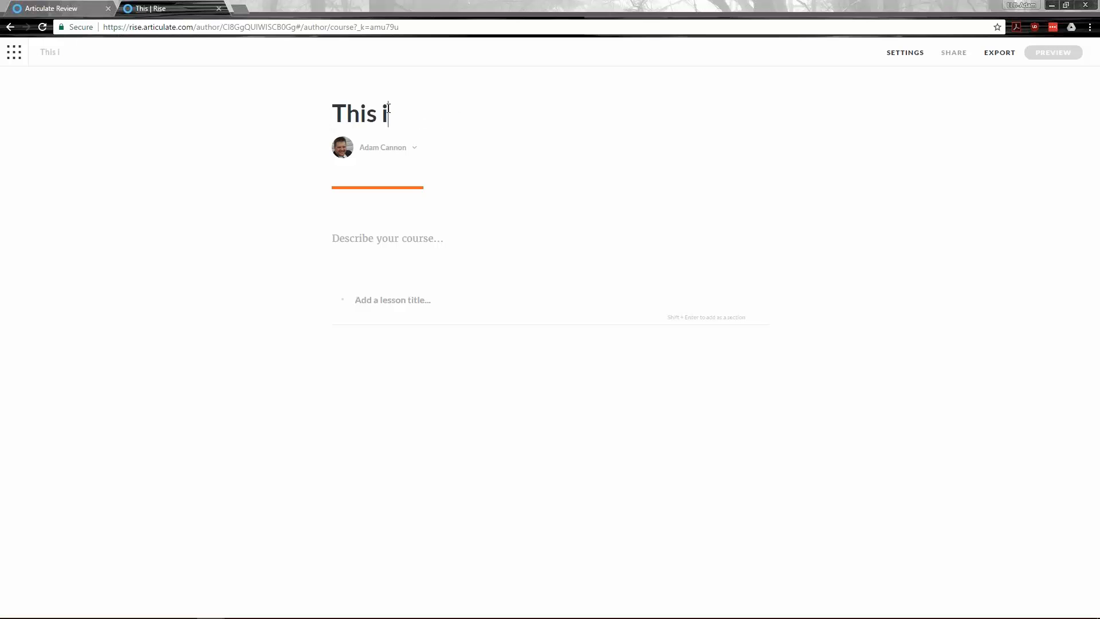
text(s a sample course)
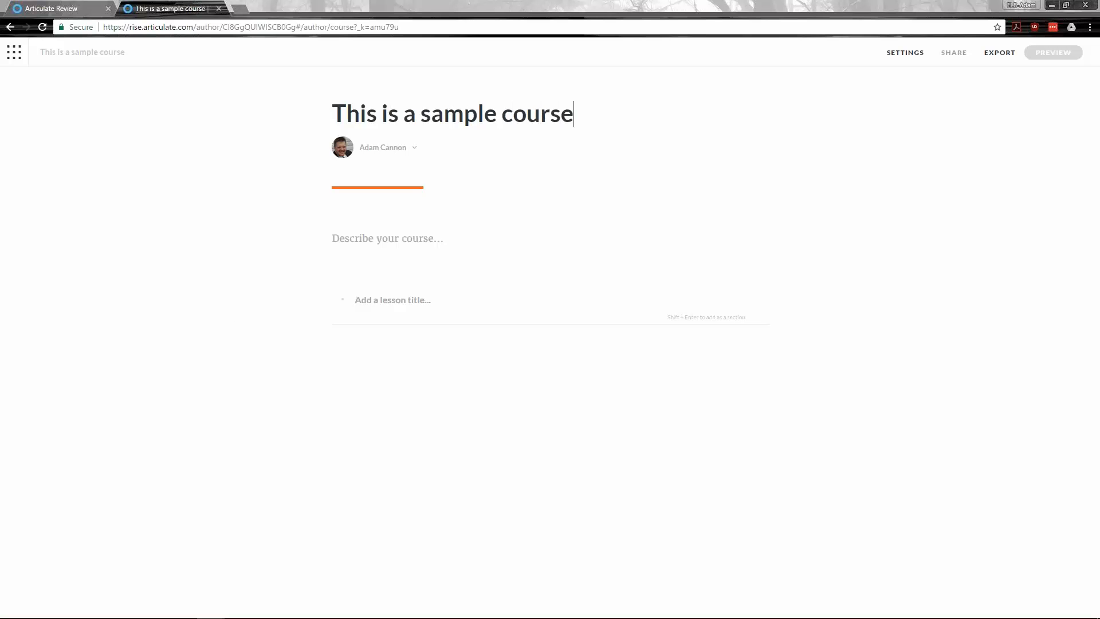
Enter "Sample course for demonstration purposes" as the course description
click(386, 237)
text(Sa,p)
text(m)
text(ple course for dem)
text(onstration)
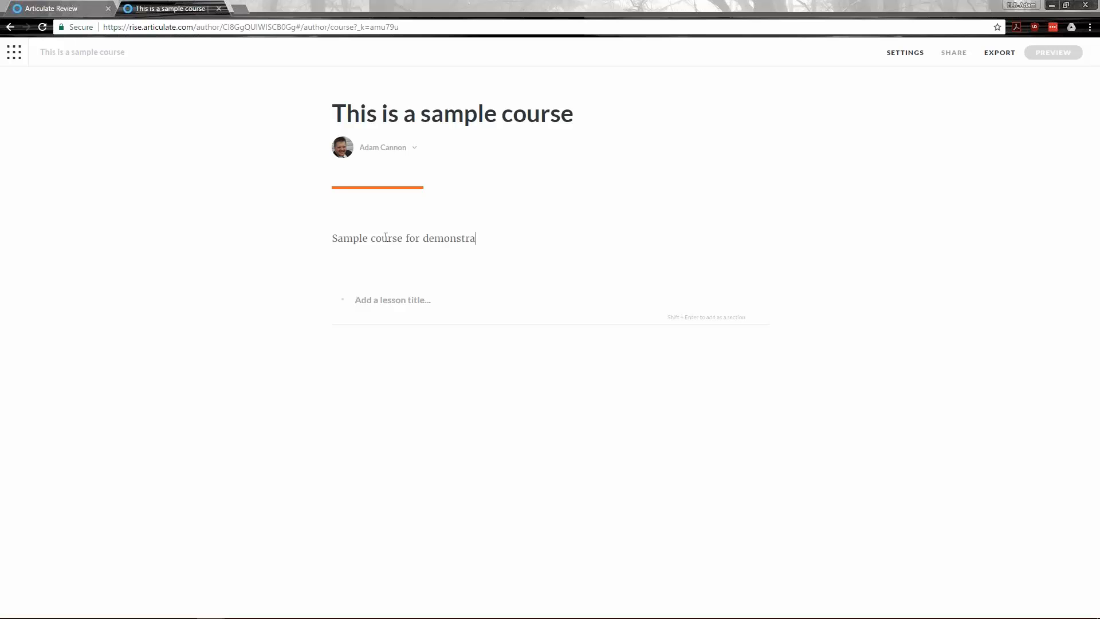
text( purposes)
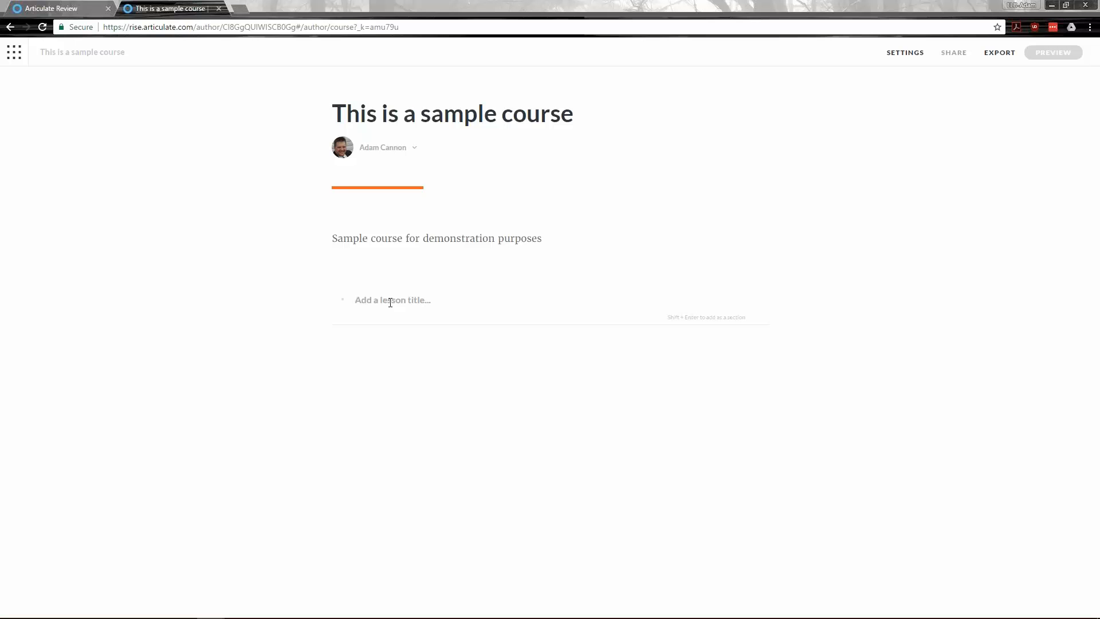
Add a section named "Lesson 1" to the outline and a lesson titled "Lesson 1 Part 1" beneath it
click(390, 302)
text(Lesson 1)
key(shift+Return)
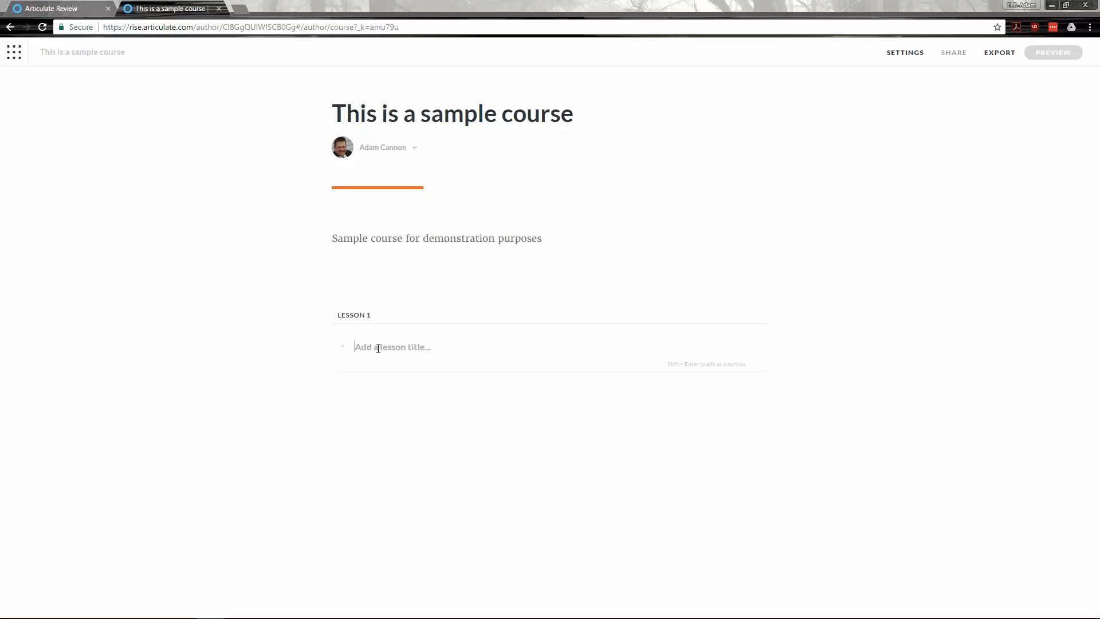
text(L)
key(BackSpace)
key(BackSpace)
key(BackSpace)
key(Return)
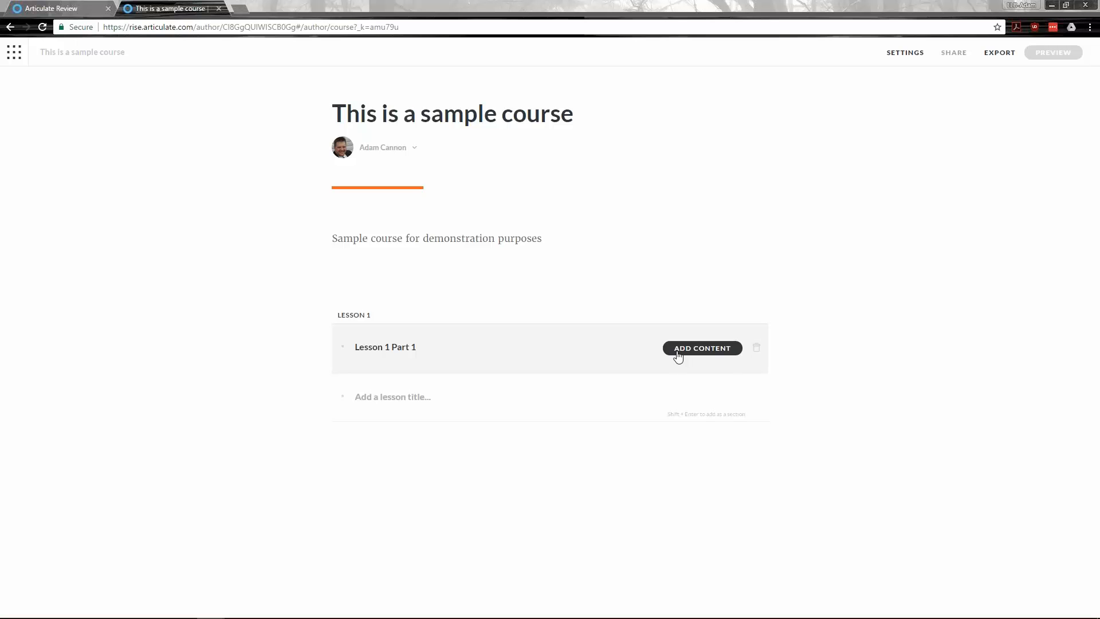
Add Labeled Graphic content to Lesson 1 Part 1 and look over its default balloon image and markers
click(703, 352)
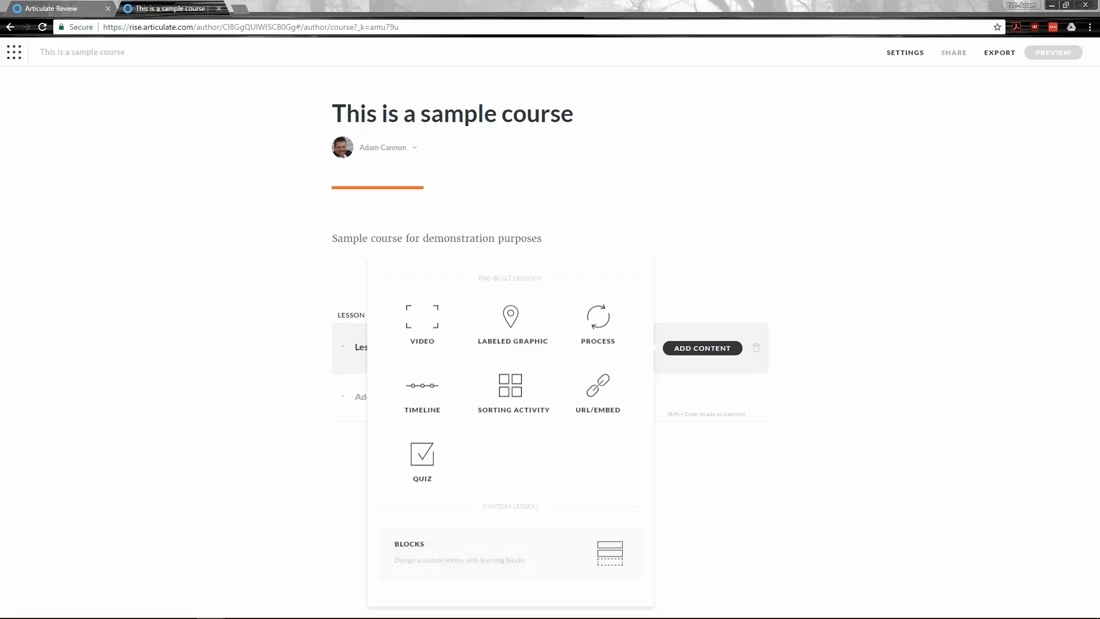
click(521, 330)
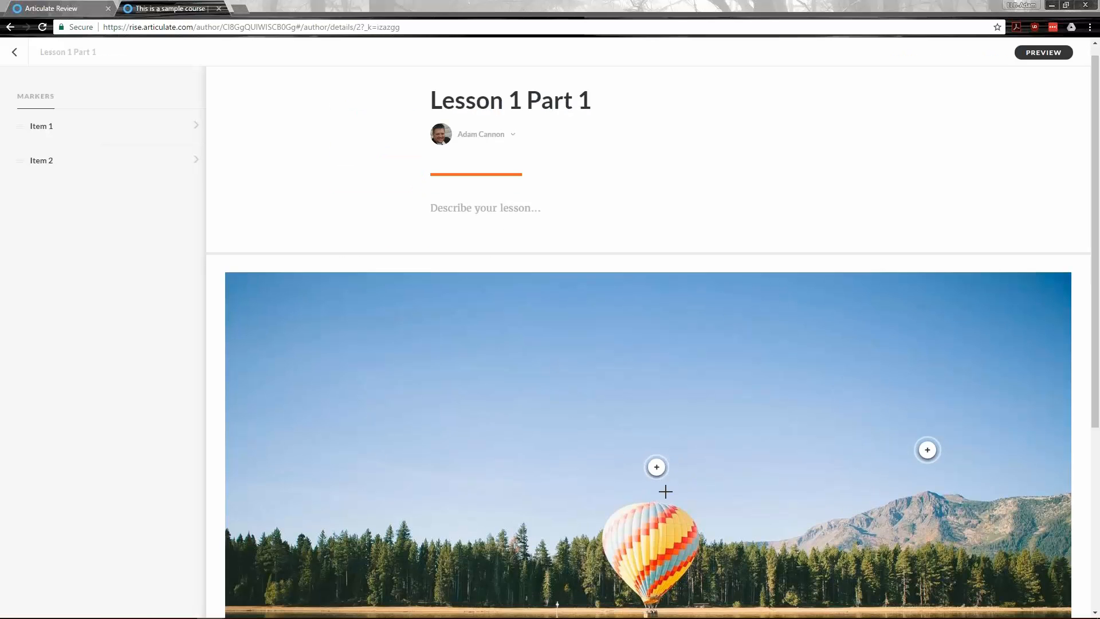
scroll(665, 491, down, 5)
scroll(658, 481, up, 2)
scroll(649, 472, down, 2)
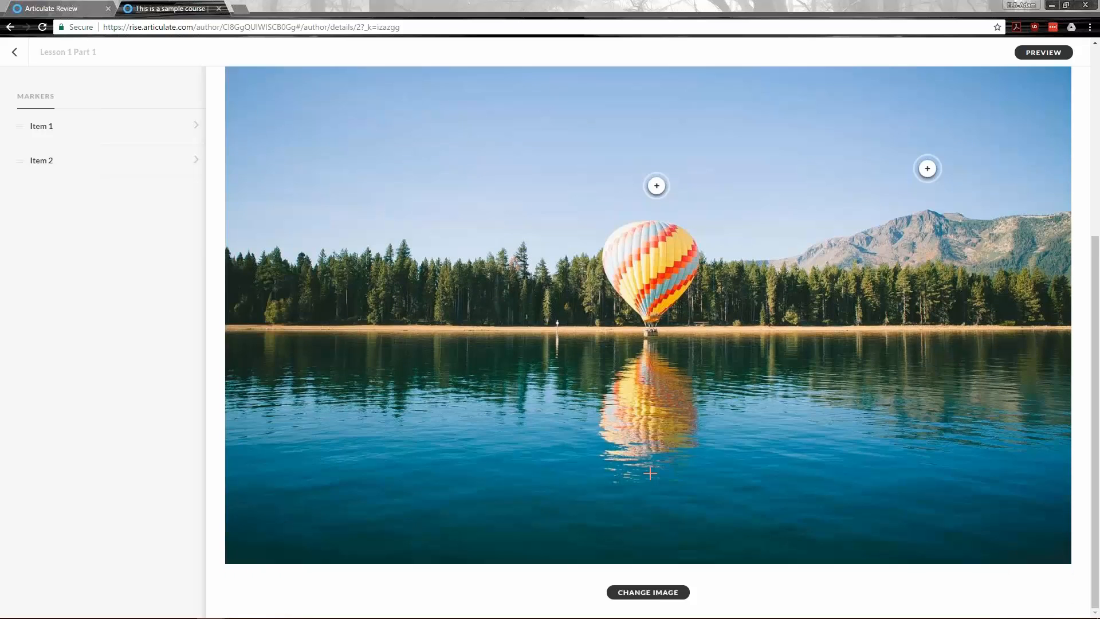
scroll(649, 472, up, 5)
scroll(569, 501, down, 5)
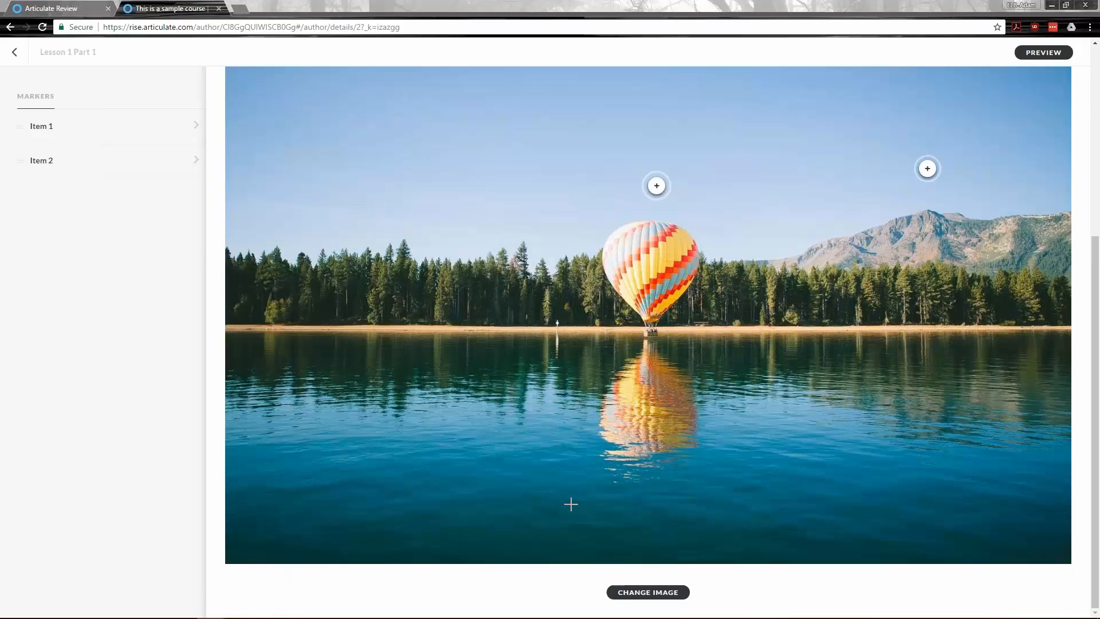
Replace the labeled graphic's image with stock-photo-hand-touching-video-on-searc-1094548.png from the Downloads folder
click(659, 593)
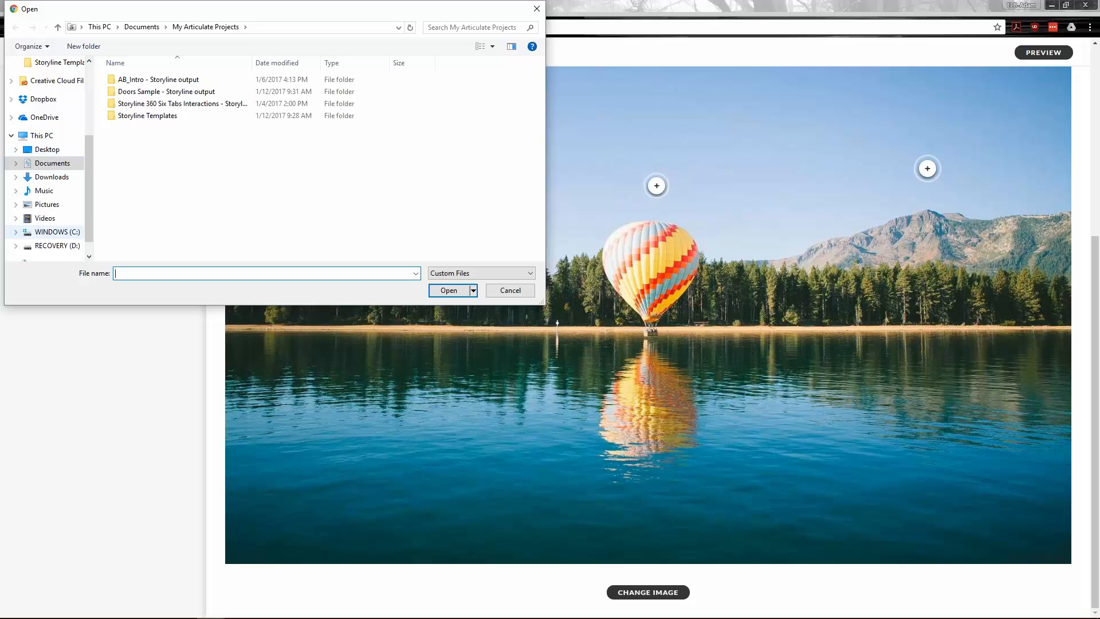
click(47, 204)
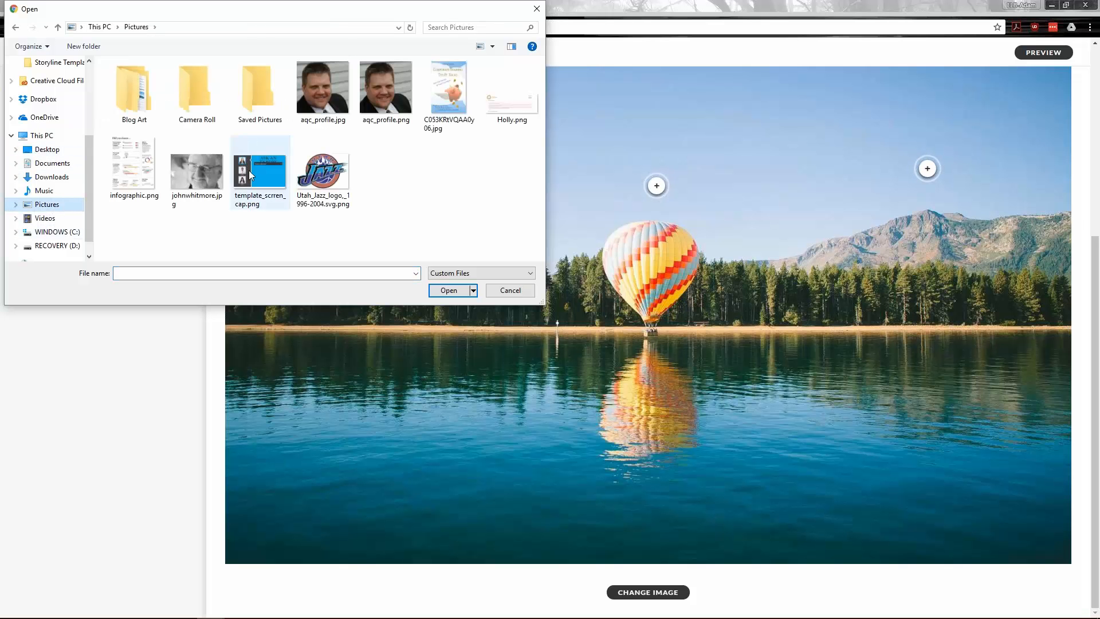
click(53, 176)
scroll(420, 228, down, 3)
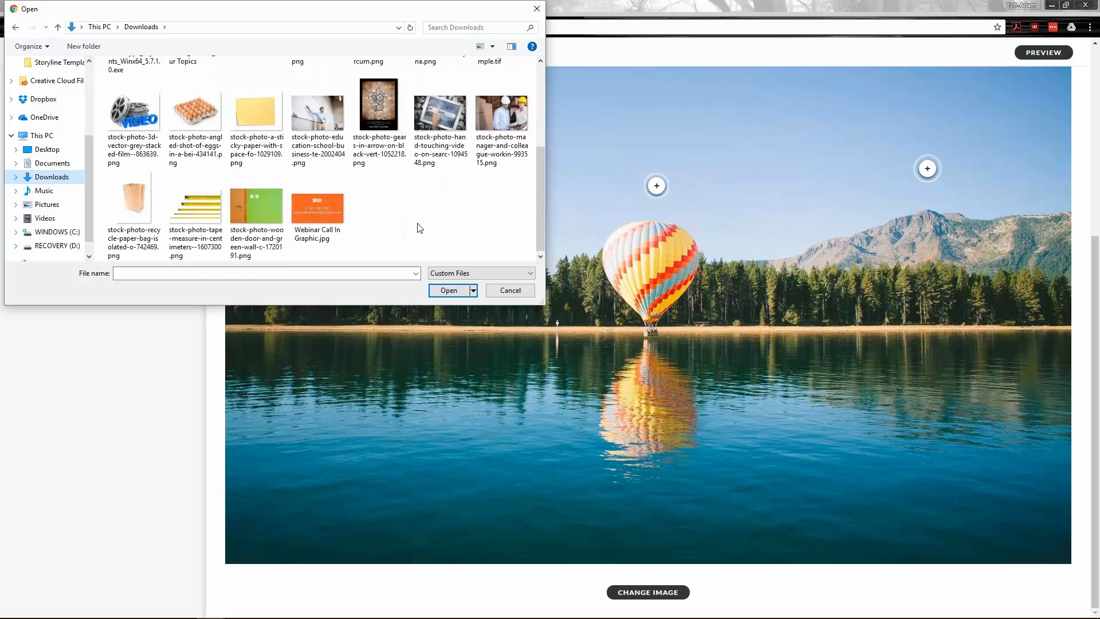
click(440, 120)
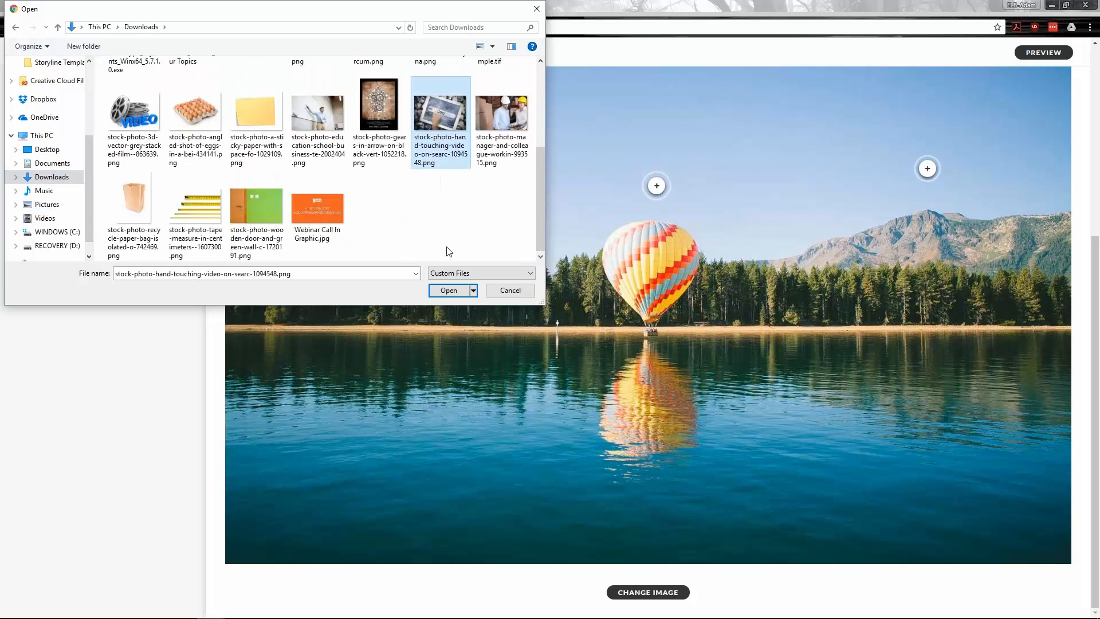
click(449, 292)
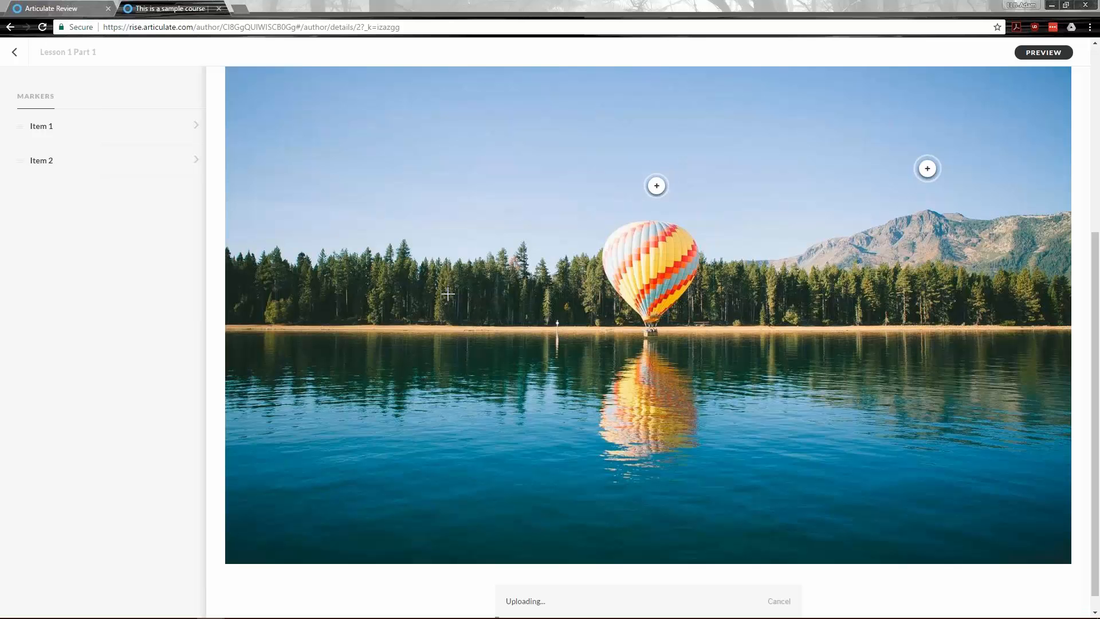
scroll(497, 308, down, 1)
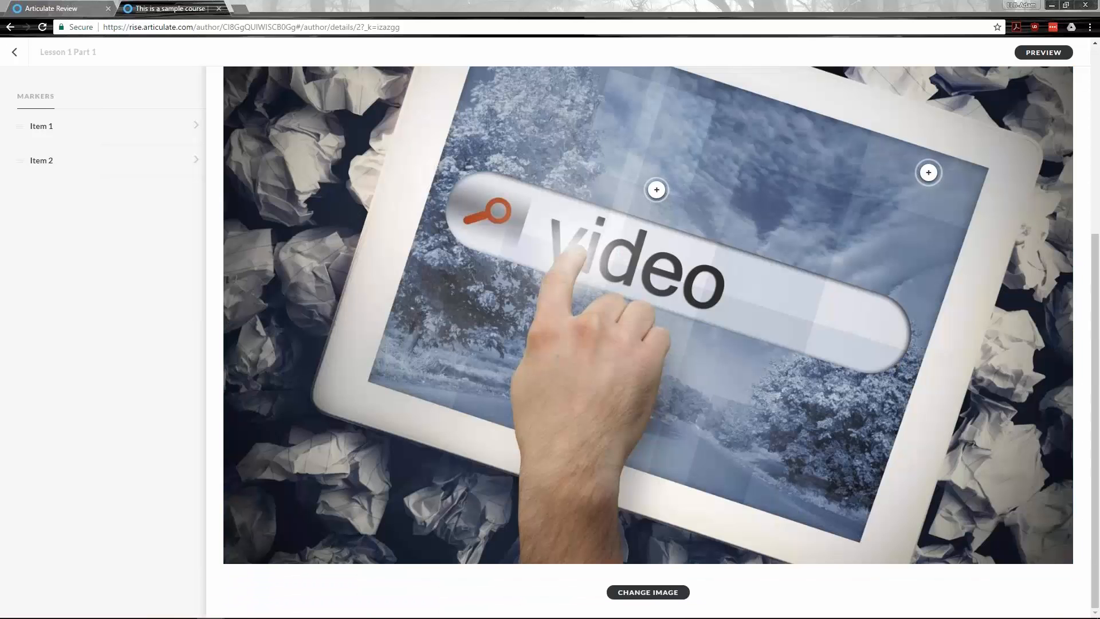
Preview the lesson, view the Item 1 and Item 2 marker cards on the image, and return to editing
click(657, 189)
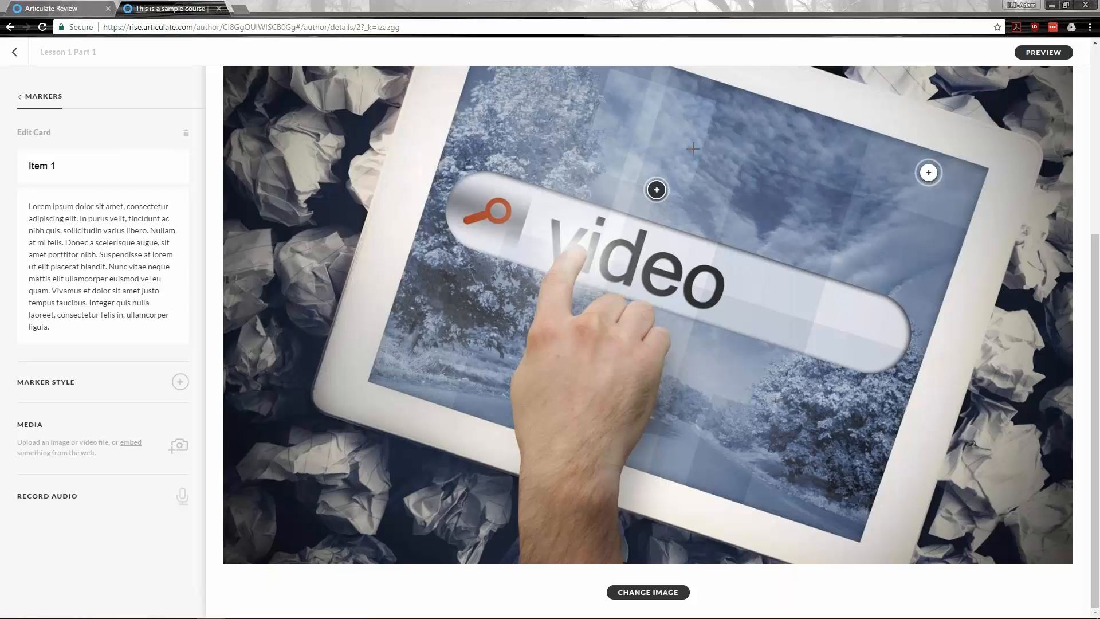
click(1060, 60)
scroll(640, 356, down, 3)
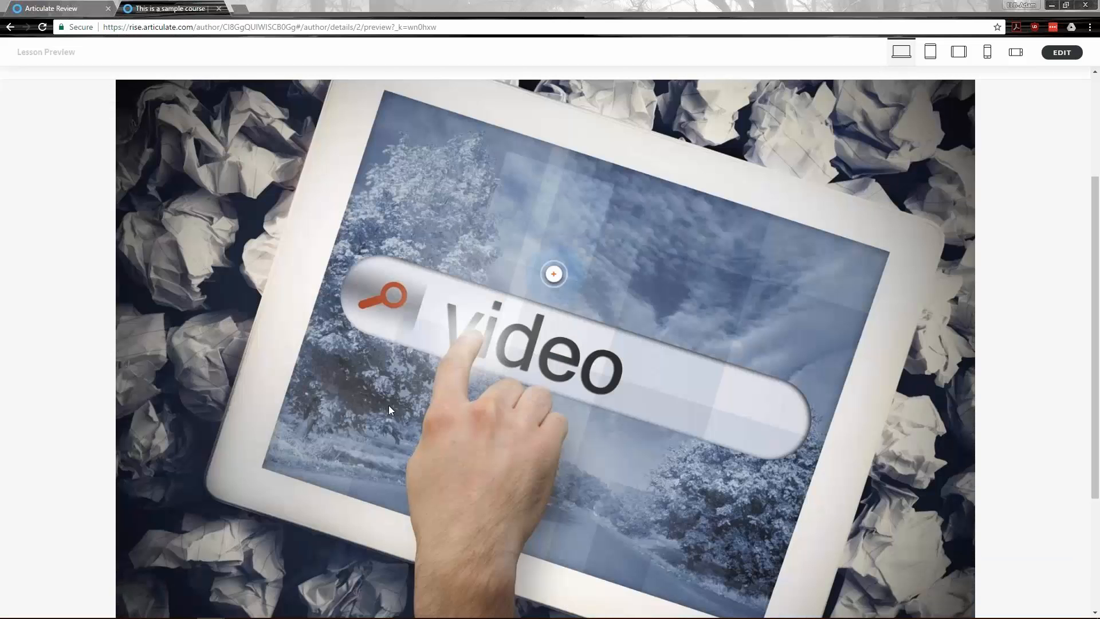
click(553, 273)
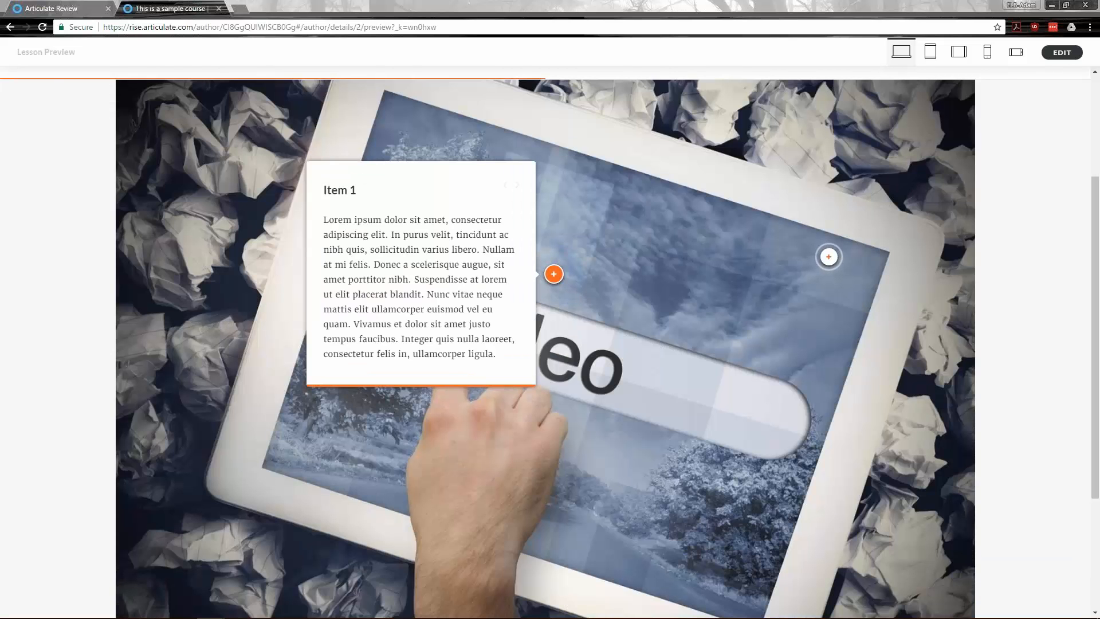
click(828, 258)
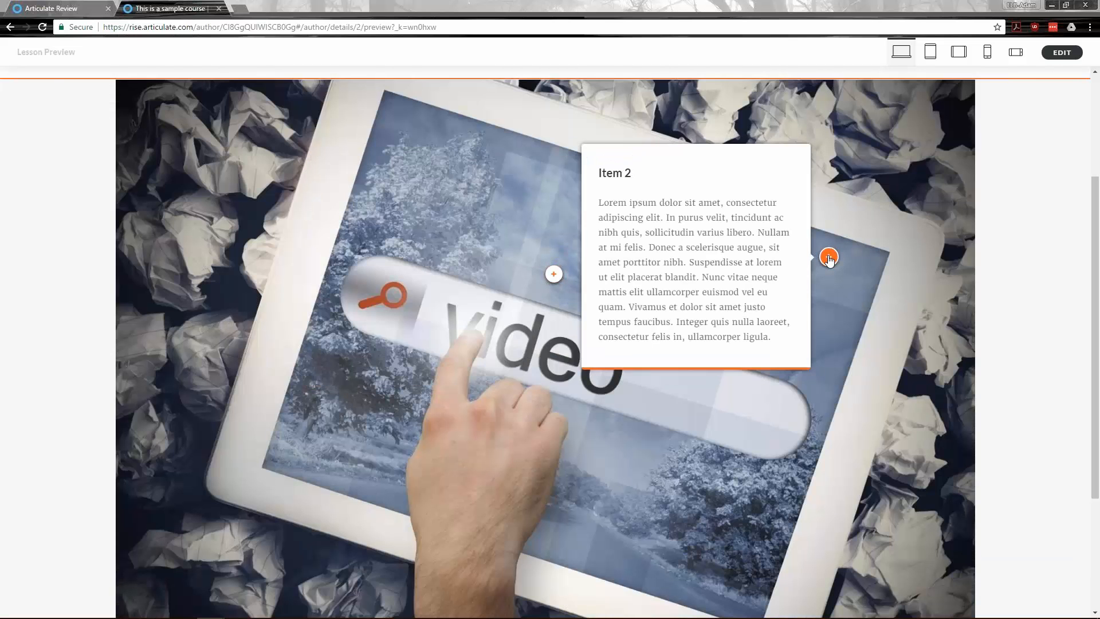
click(1062, 52)
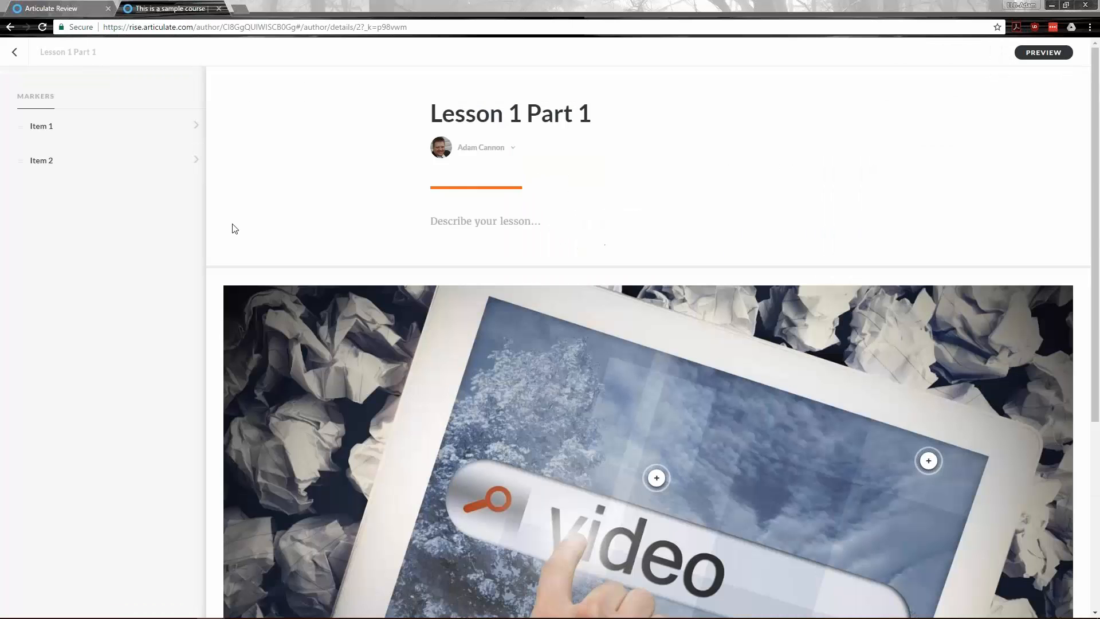
Change the Item 1 marker's style to the heart icon and go back to the course outline
scroll(527, 319, down, 2)
scroll(528, 319, down, 1)
scroll(528, 319, up, 2)
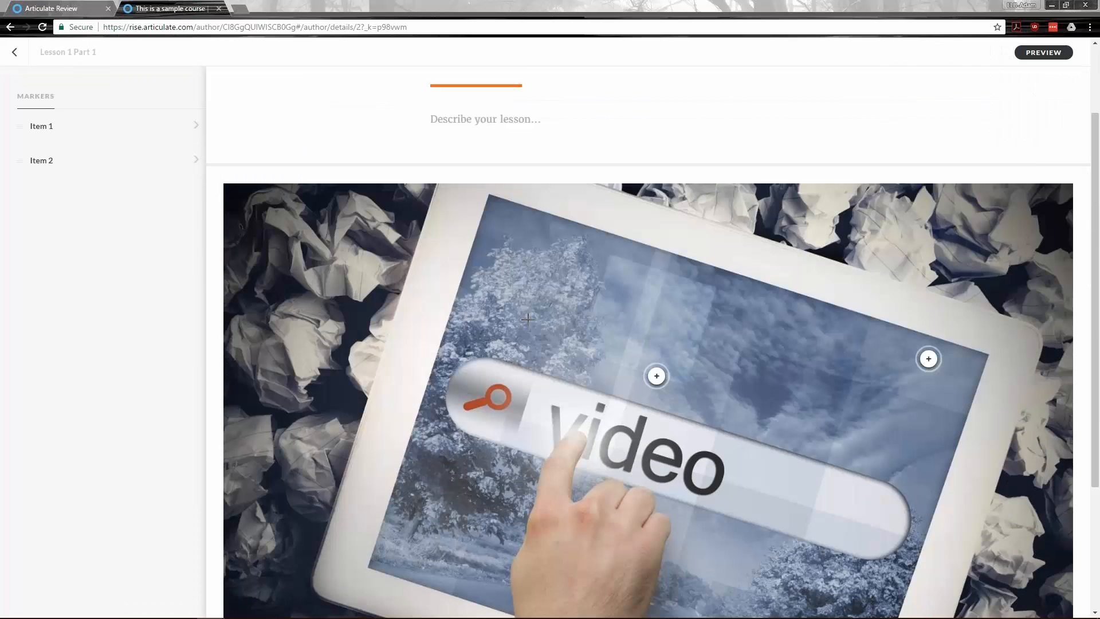
scroll(375, 295, down, 1)
scroll(376, 295, up, 3)
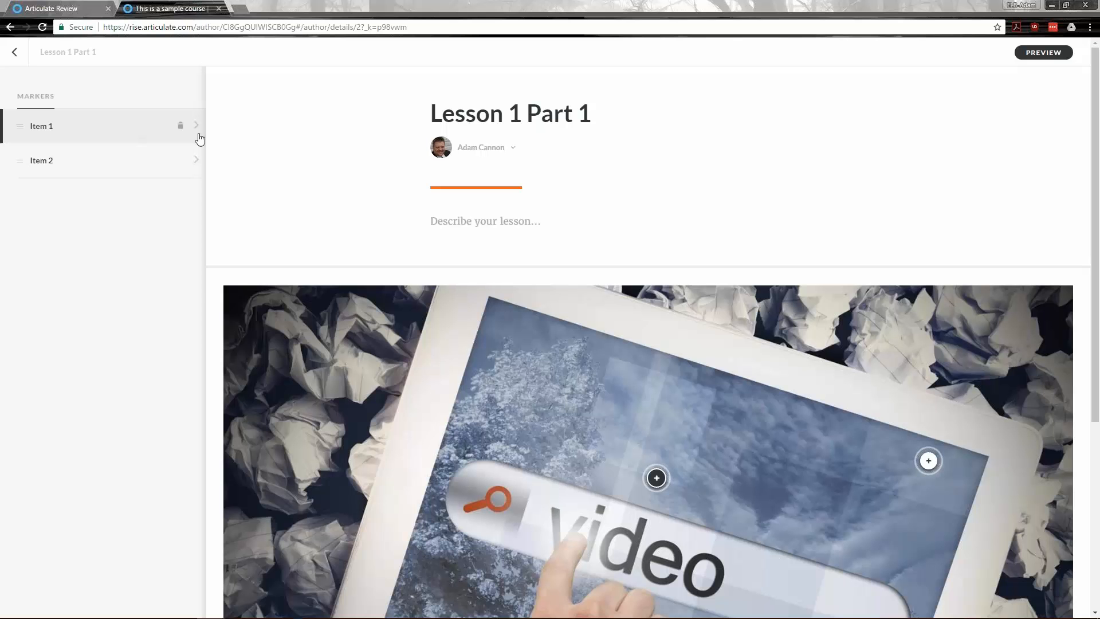
click(197, 130)
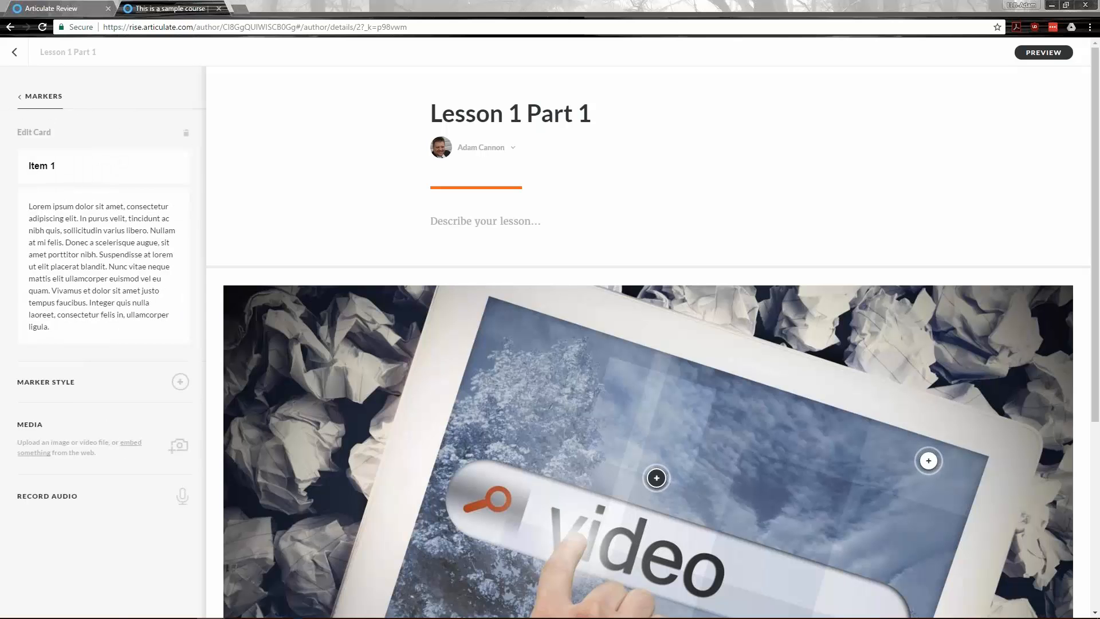
drag(61, 167, 25, 167)
click(32, 381)
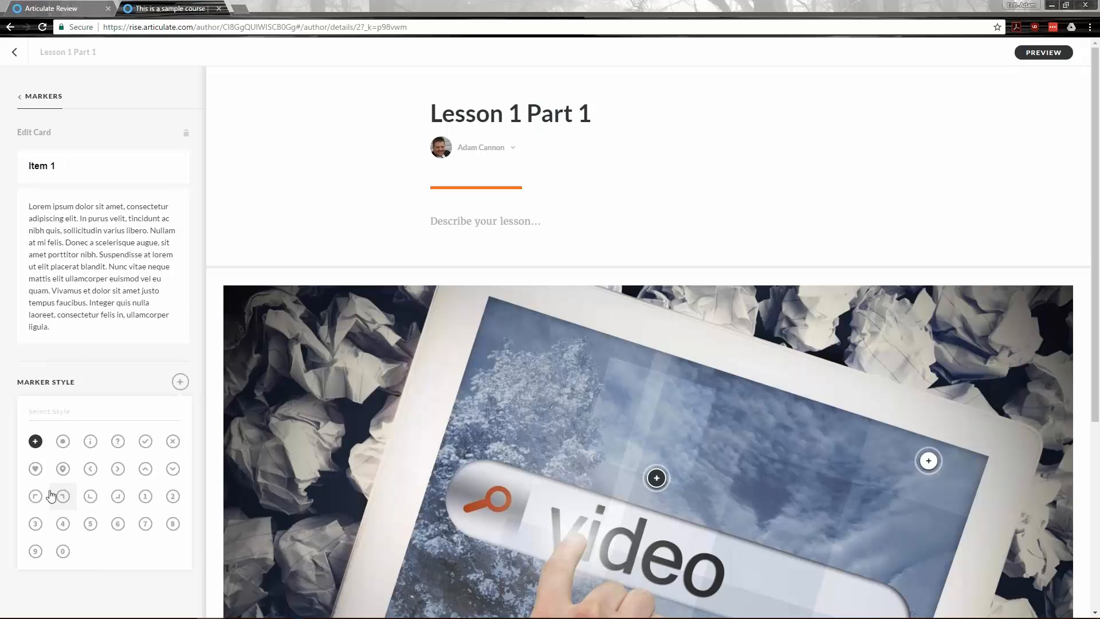
click(35, 469)
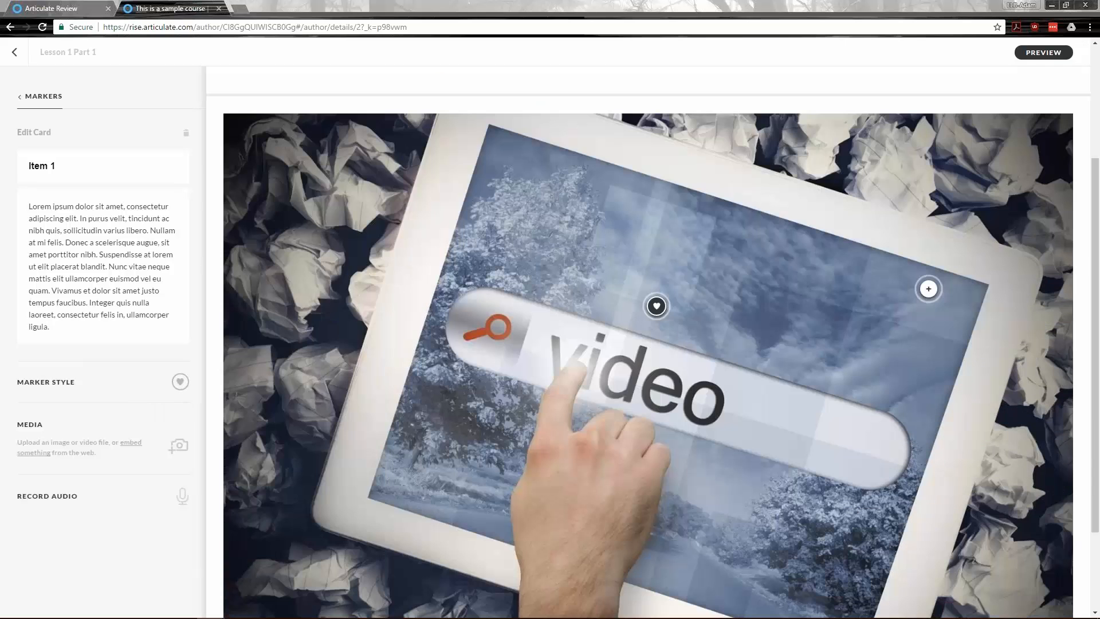
click(61, 388)
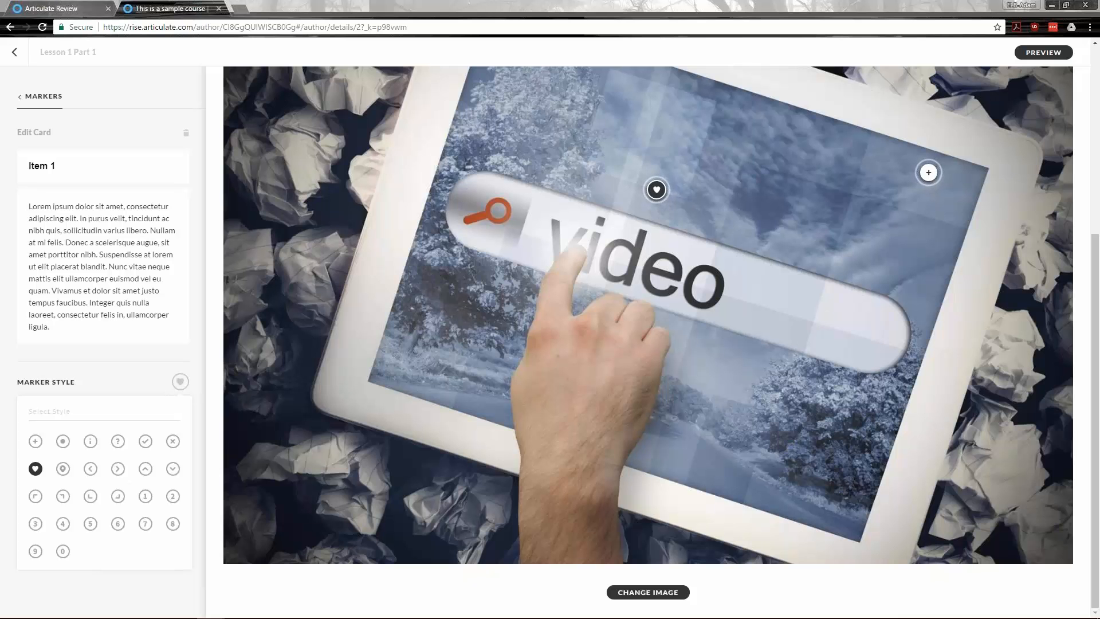
click(14, 52)
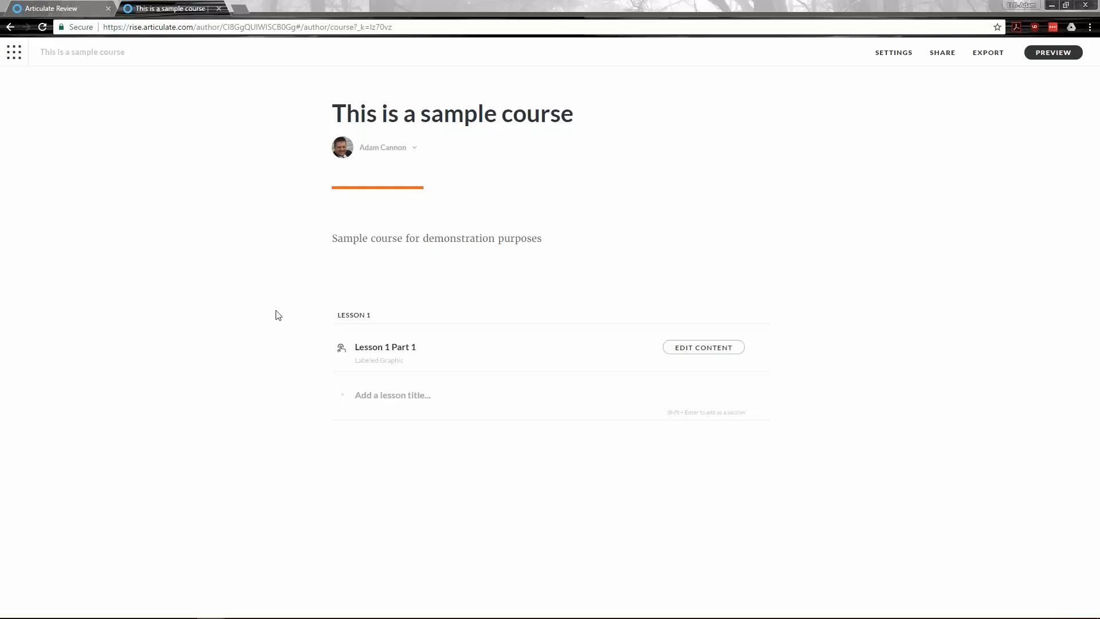
Look over the Lesson 1 Part 1 labeled graphic once more and return to the list of all courses
click(730, 349)
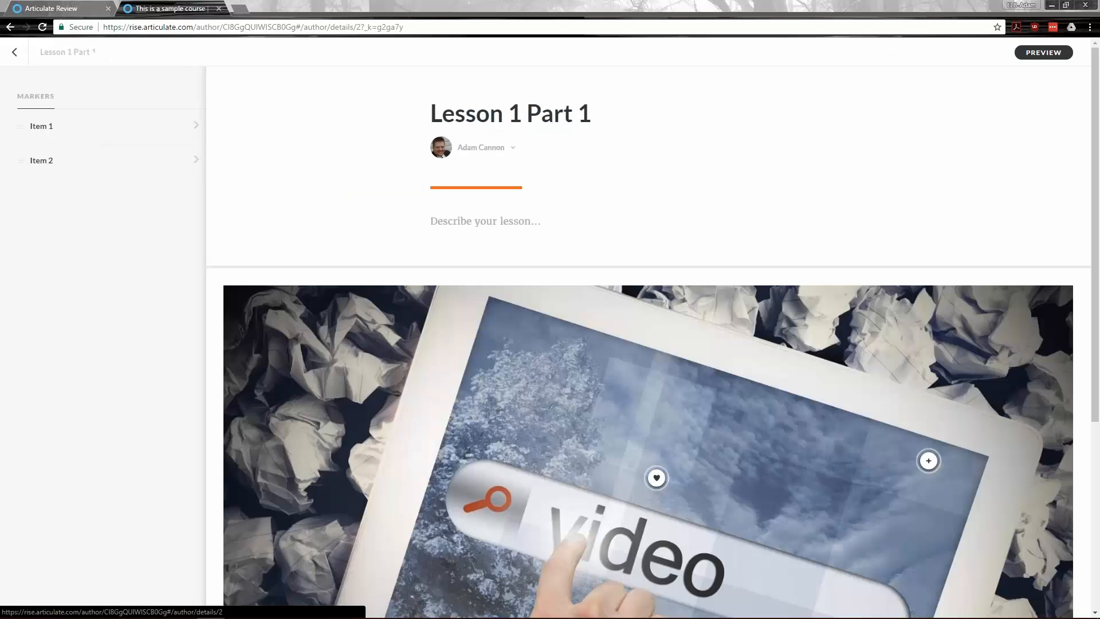
click(15, 52)
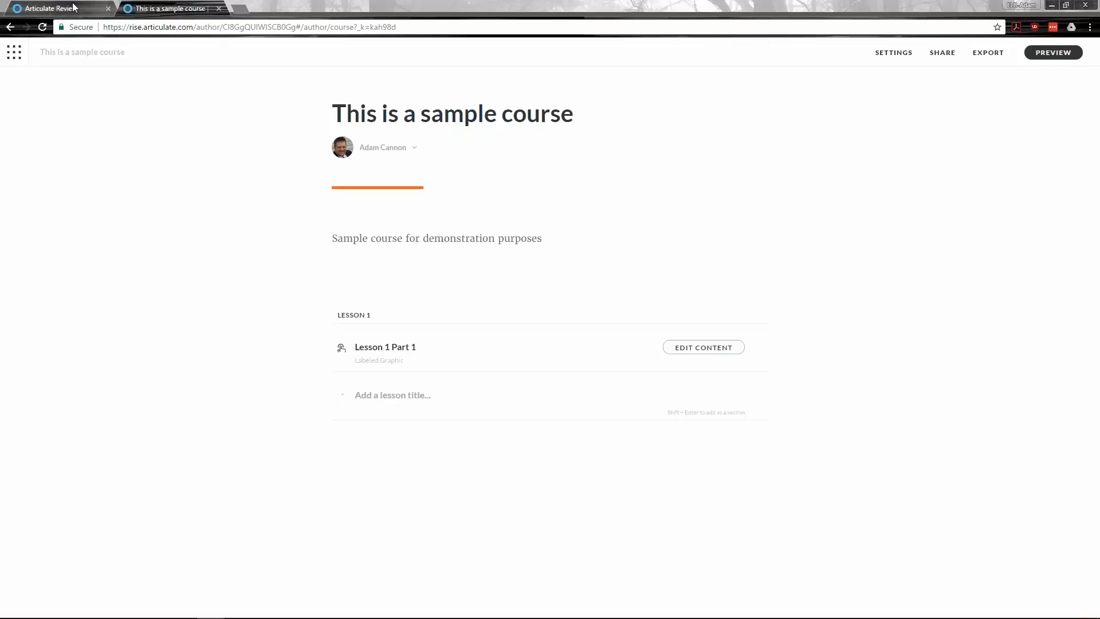
click(16, 56)
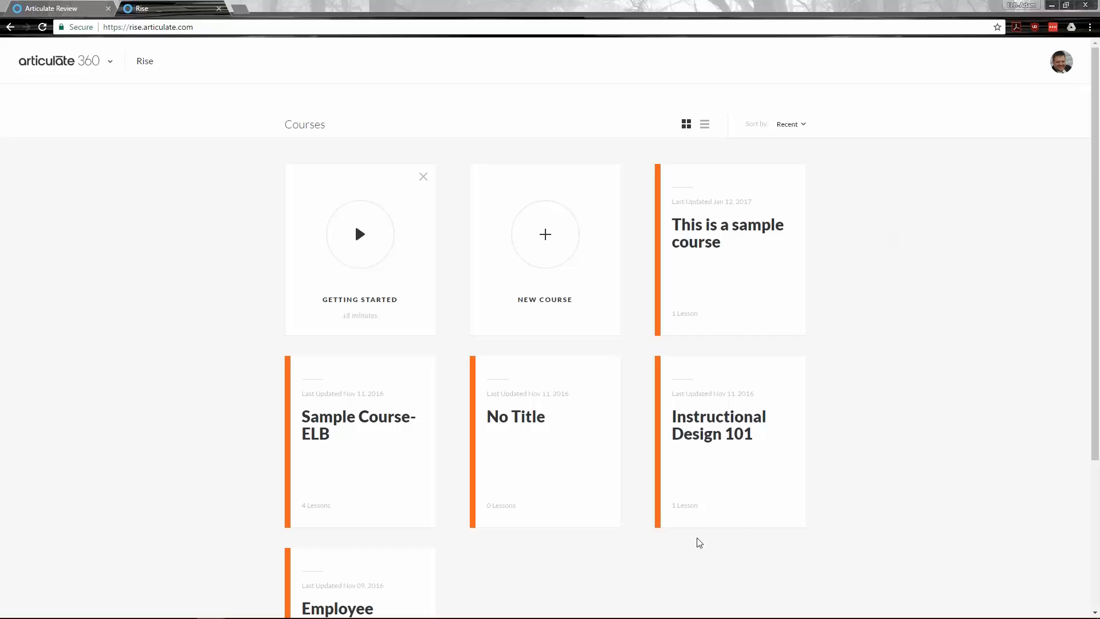
Open the Wellness Quiz lesson of the Employee Health and Wellness sample course and preview it
scroll(693, 516, down, 3)
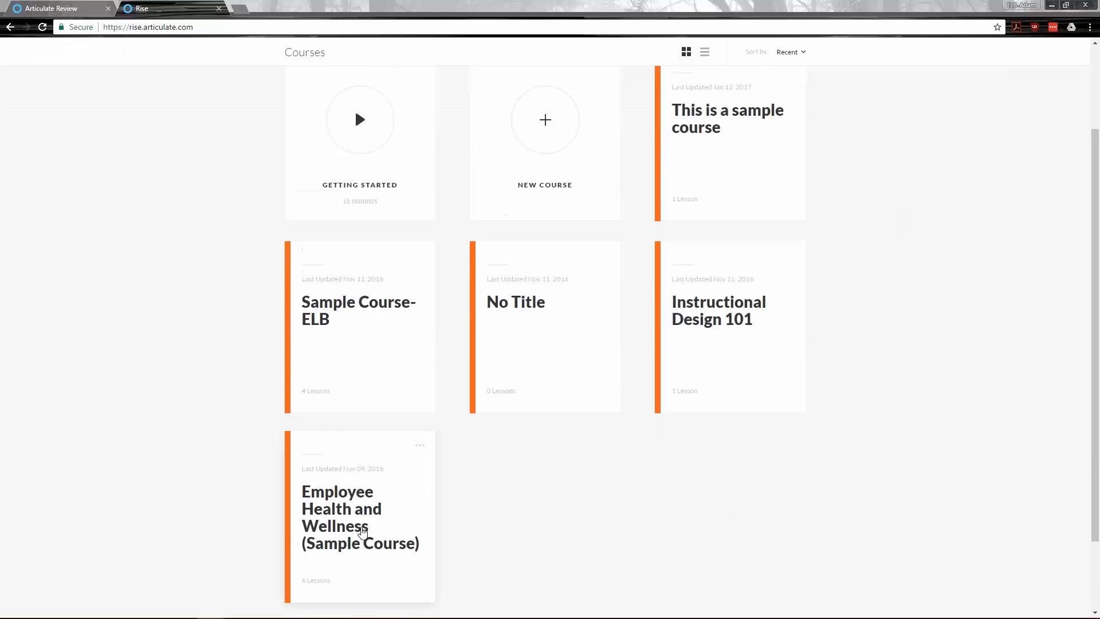
click(360, 476)
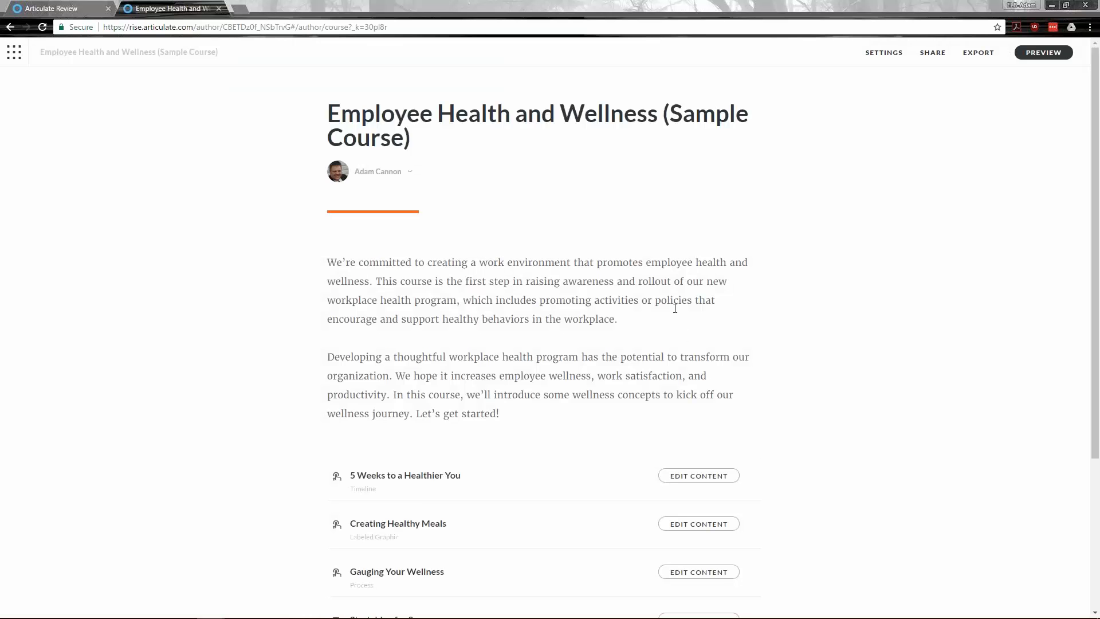
scroll(704, 372, down, 3)
scroll(704, 425, down, 1)
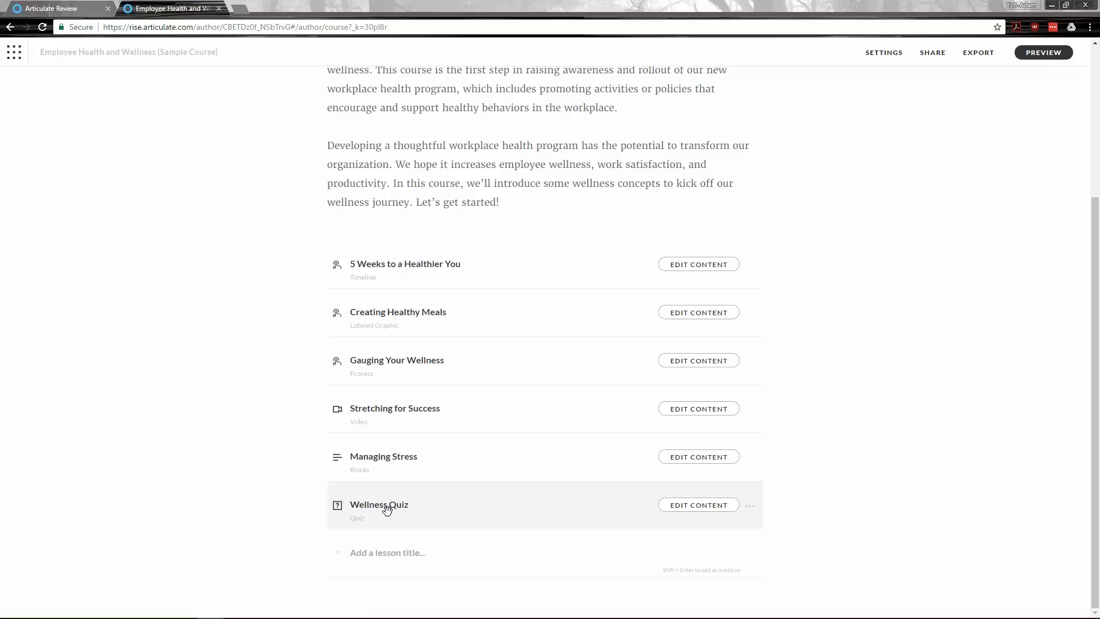
click(701, 505)
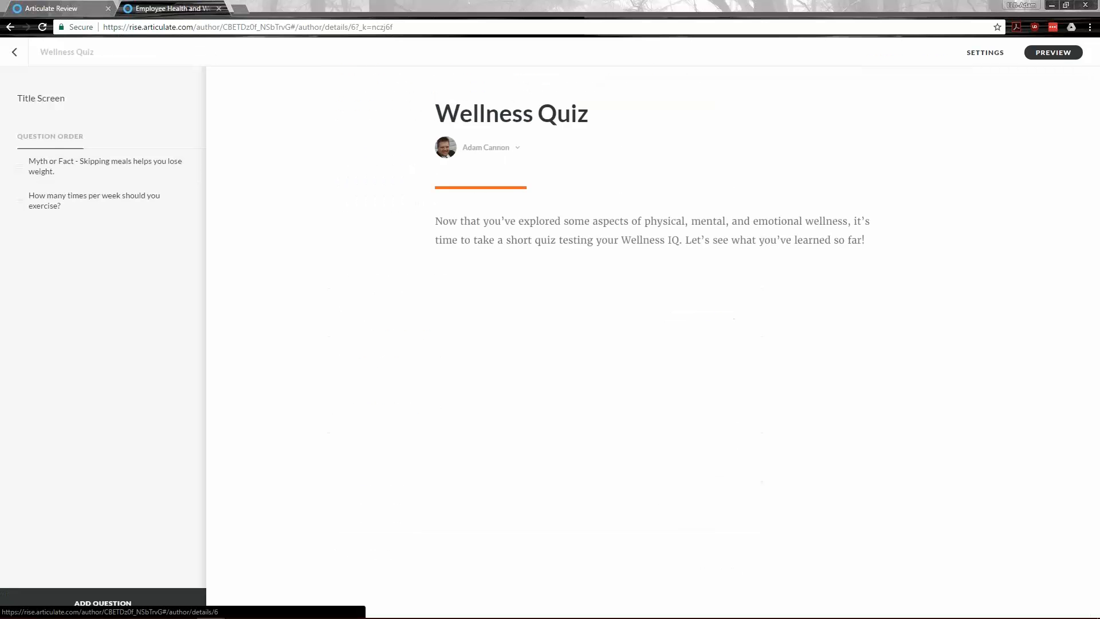
click(1068, 51)
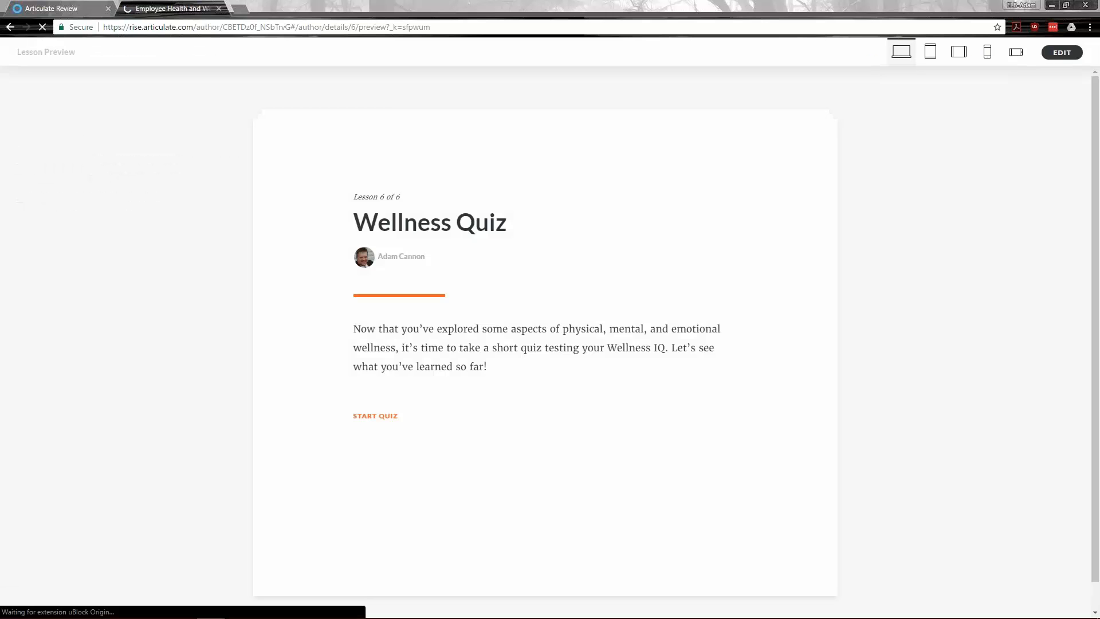
Try the quiz in tablet landscape view, submitting Fact for the first question and continuing to the second, and return to the course outline
click(410, 414)
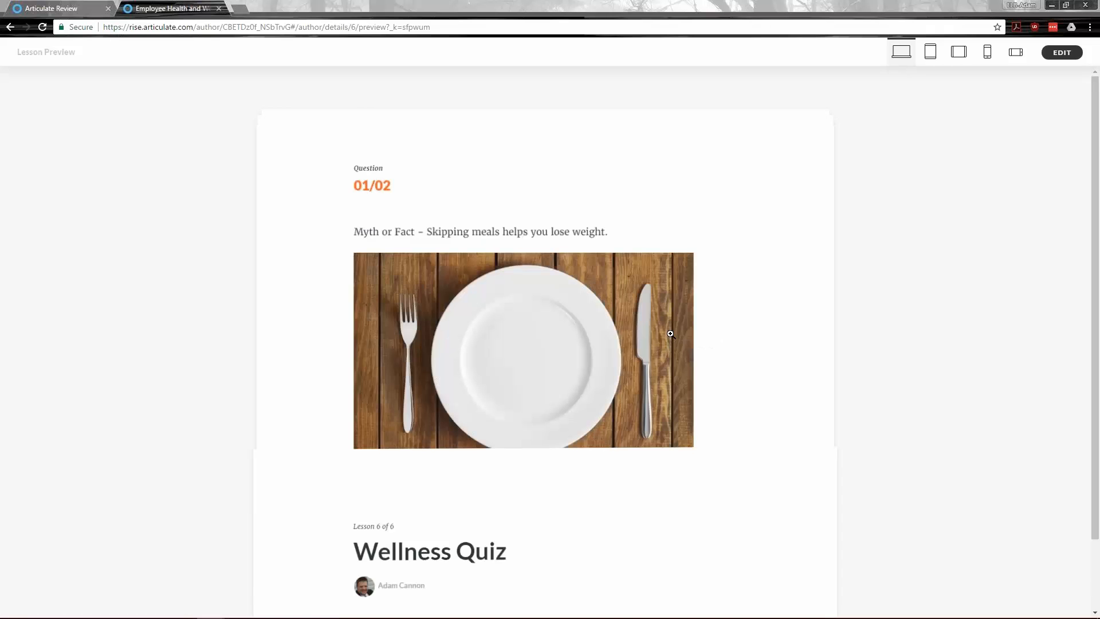
click(959, 51)
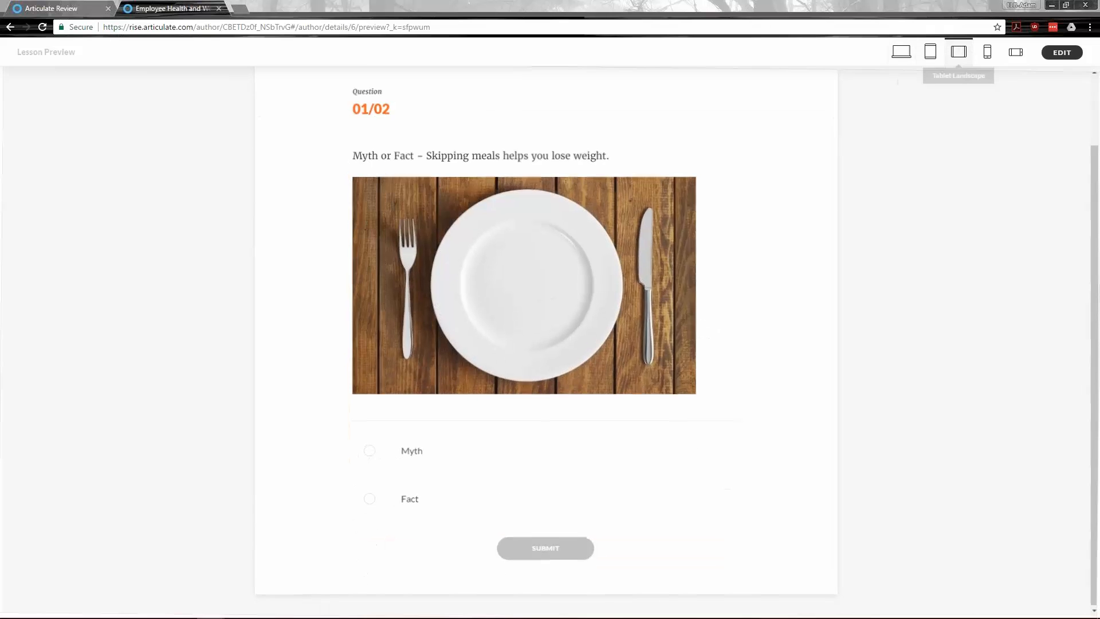
scroll(683, 336, down, 3)
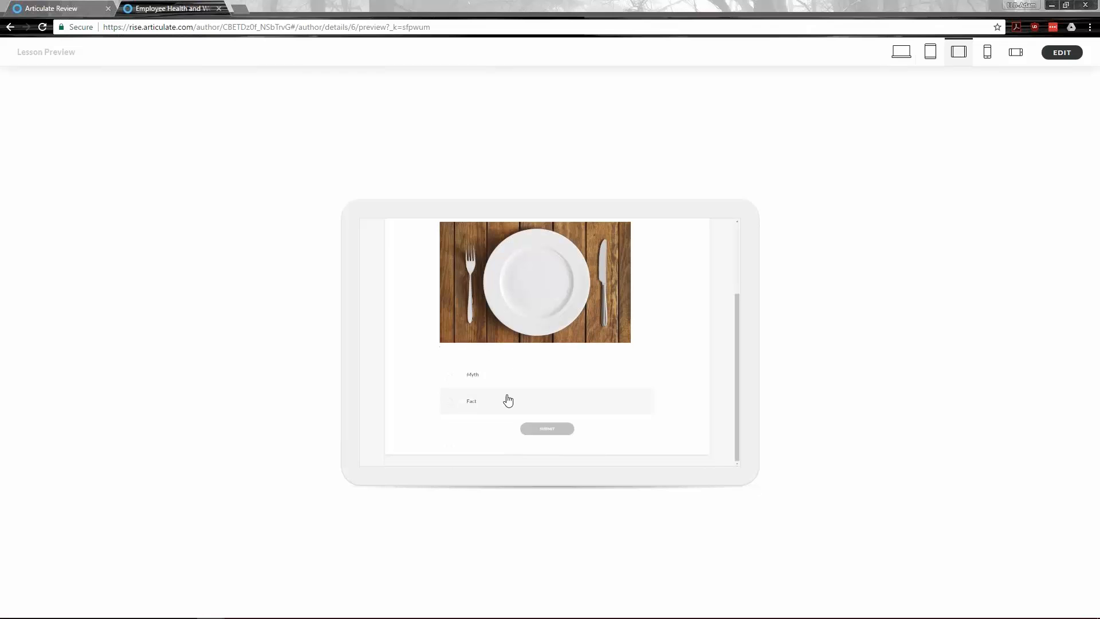
click(472, 404)
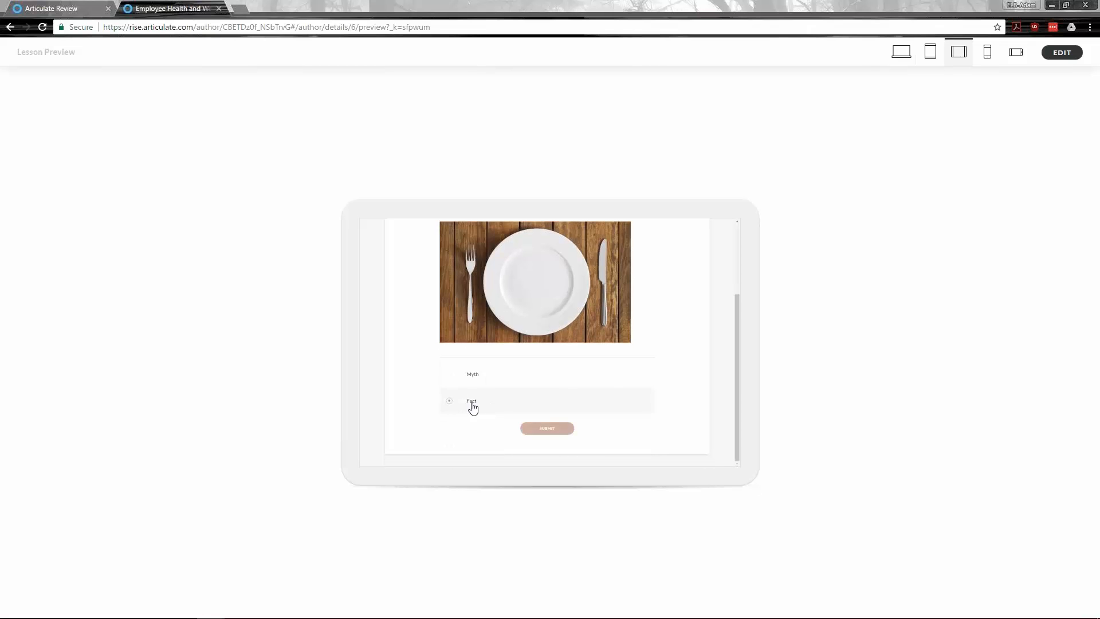
click(562, 432)
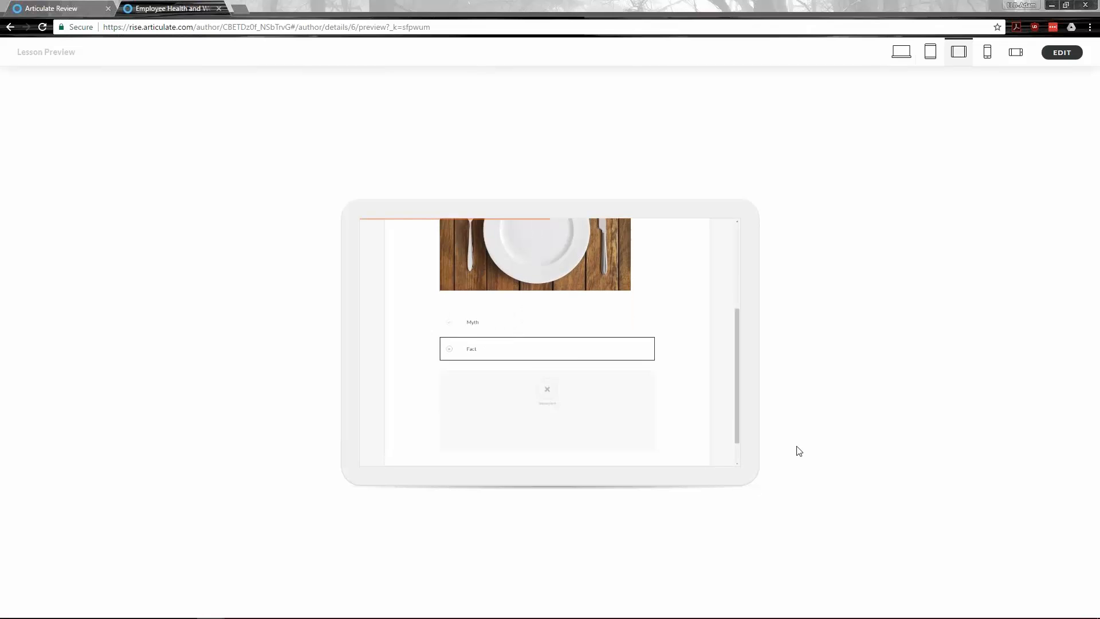
click(545, 432)
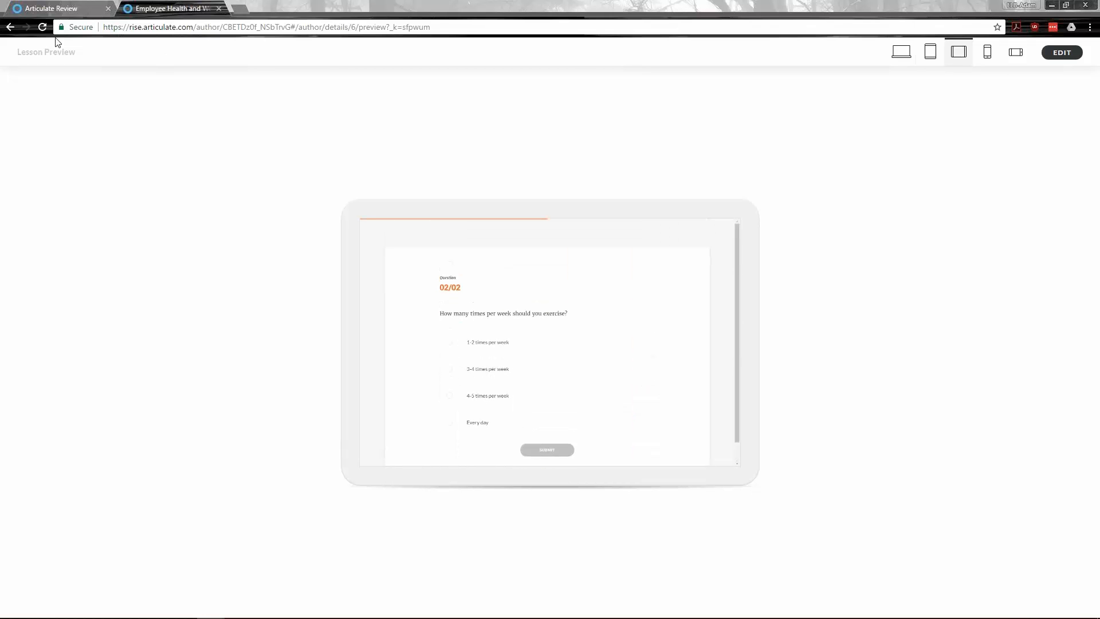
click(1062, 52)
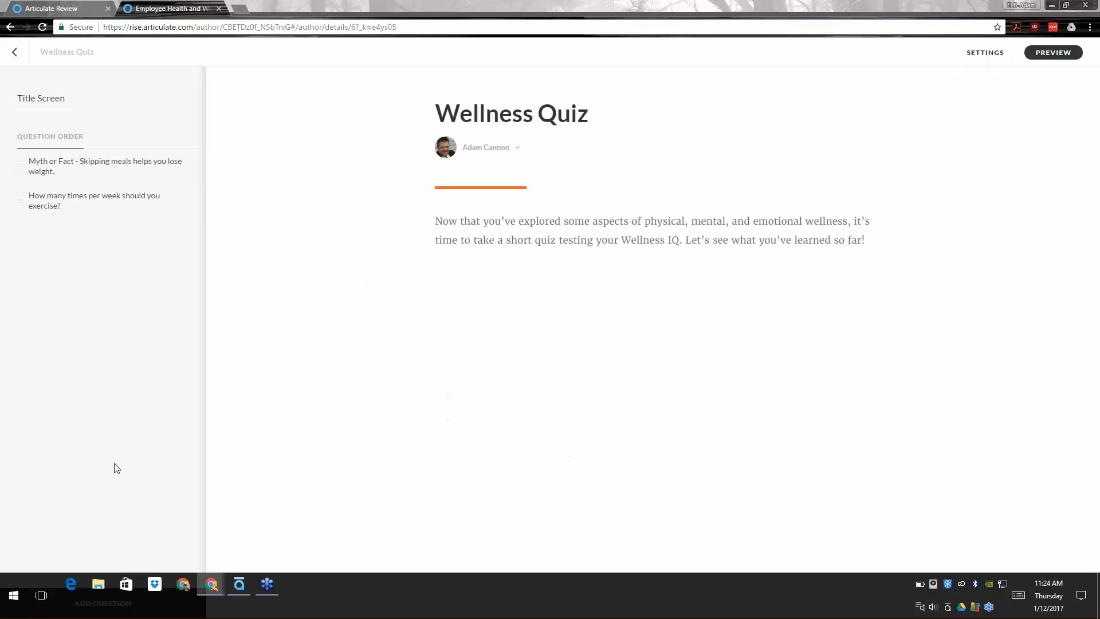
click(12, 53)
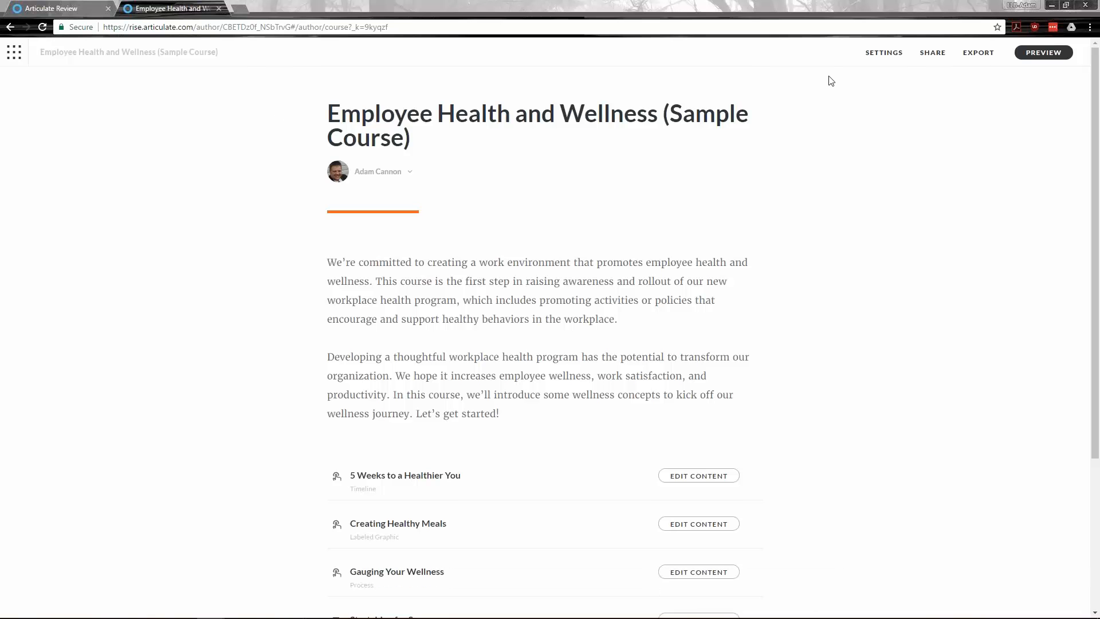
Review the course's LMS export formats without exporting, and view its sharable link options
click(980, 55)
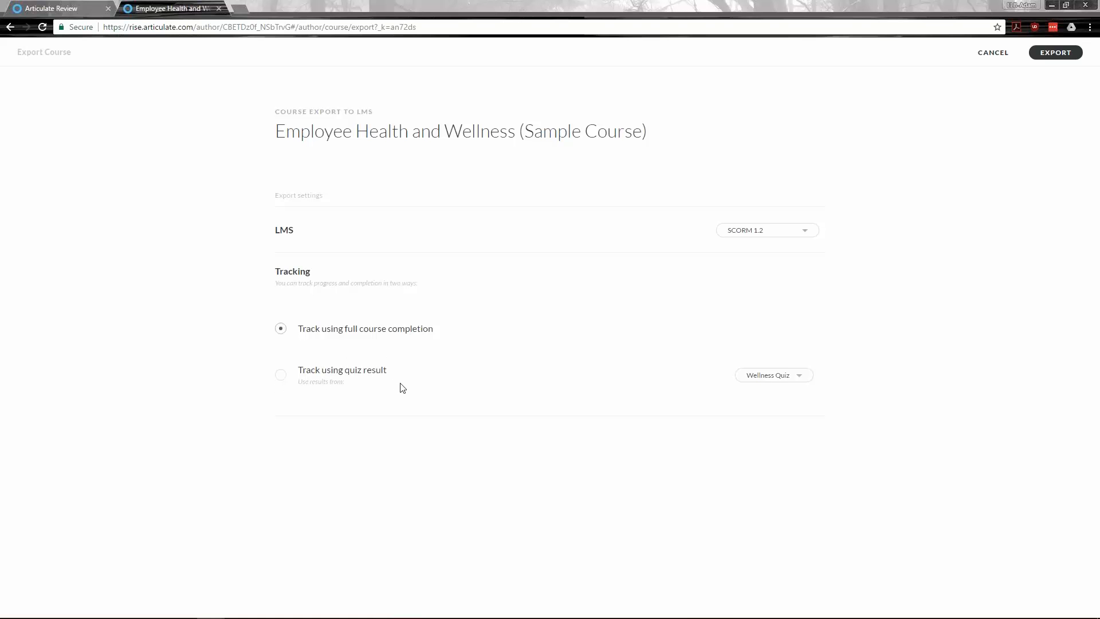
click(796, 234)
click(796, 231)
click(795, 231)
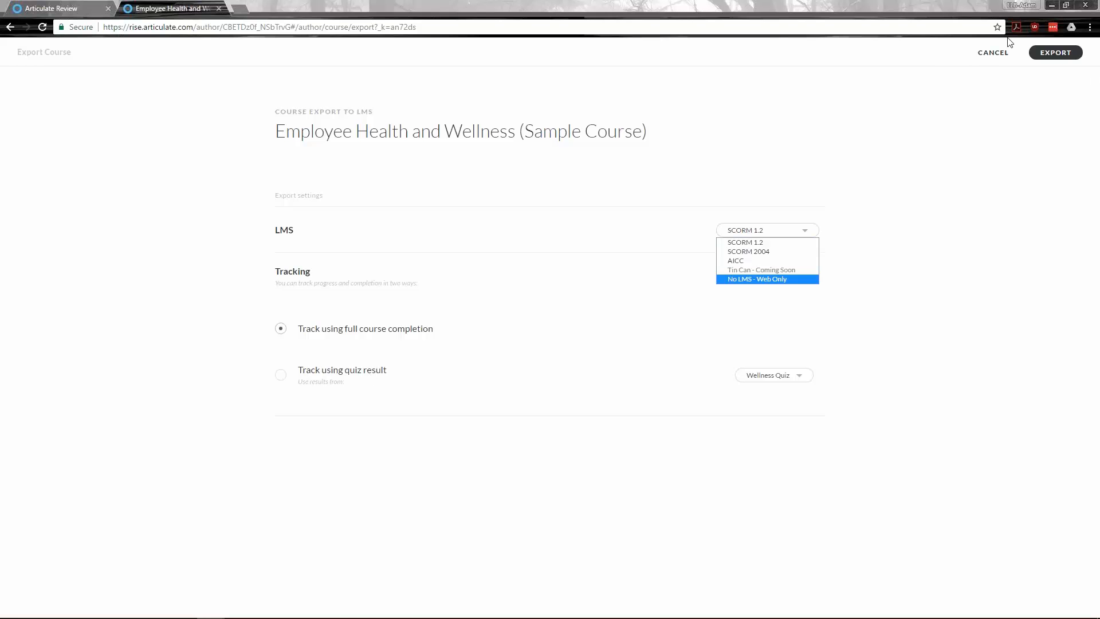
click(994, 53)
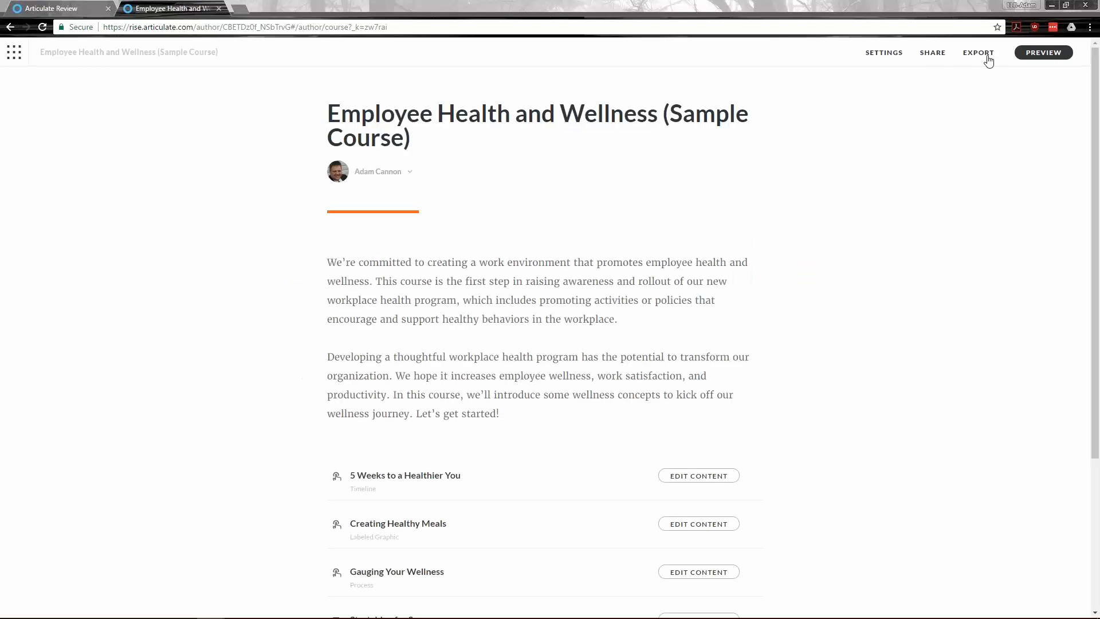
click(934, 52)
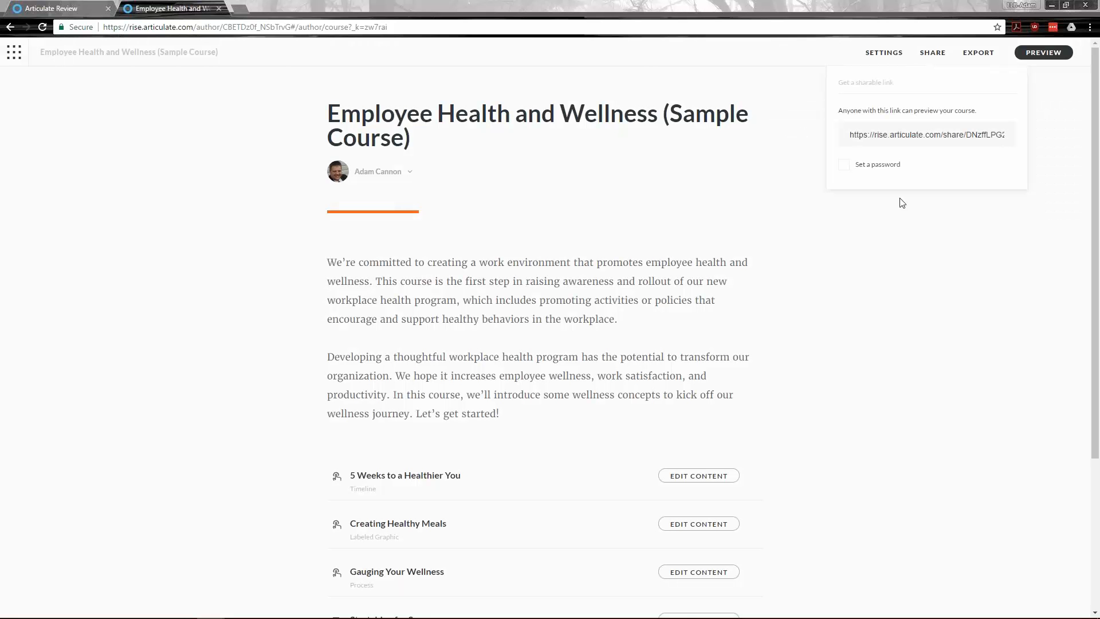
click(948, 244)
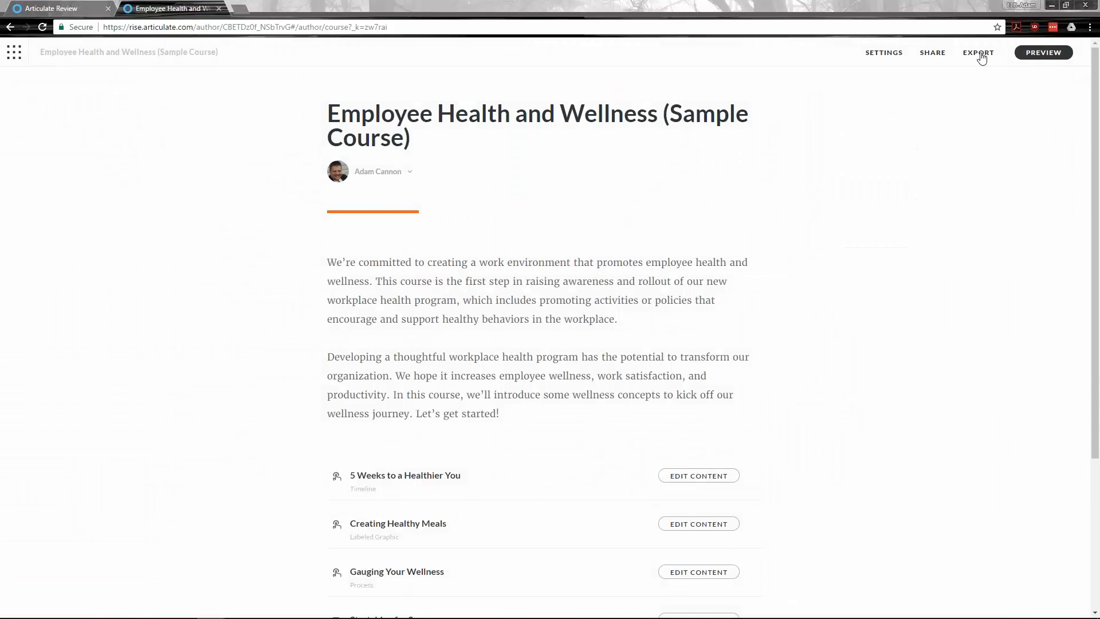
Examine the logo, cover photo, and font and color options in the course's theme settings
click(890, 53)
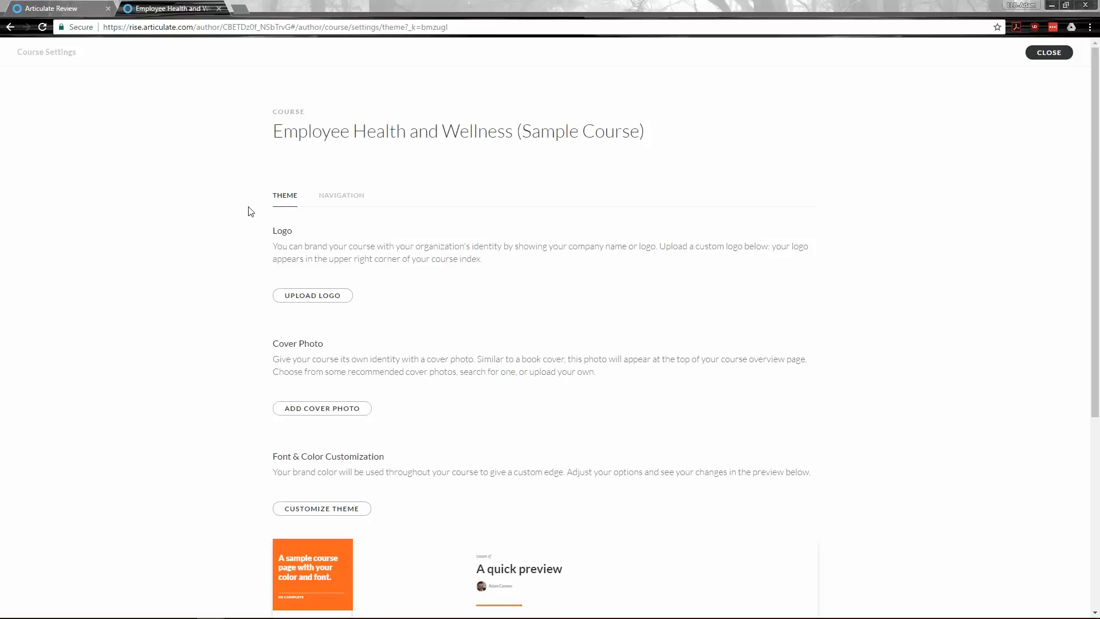
scroll(337, 253, down, 3)
scroll(347, 270, down, 2)
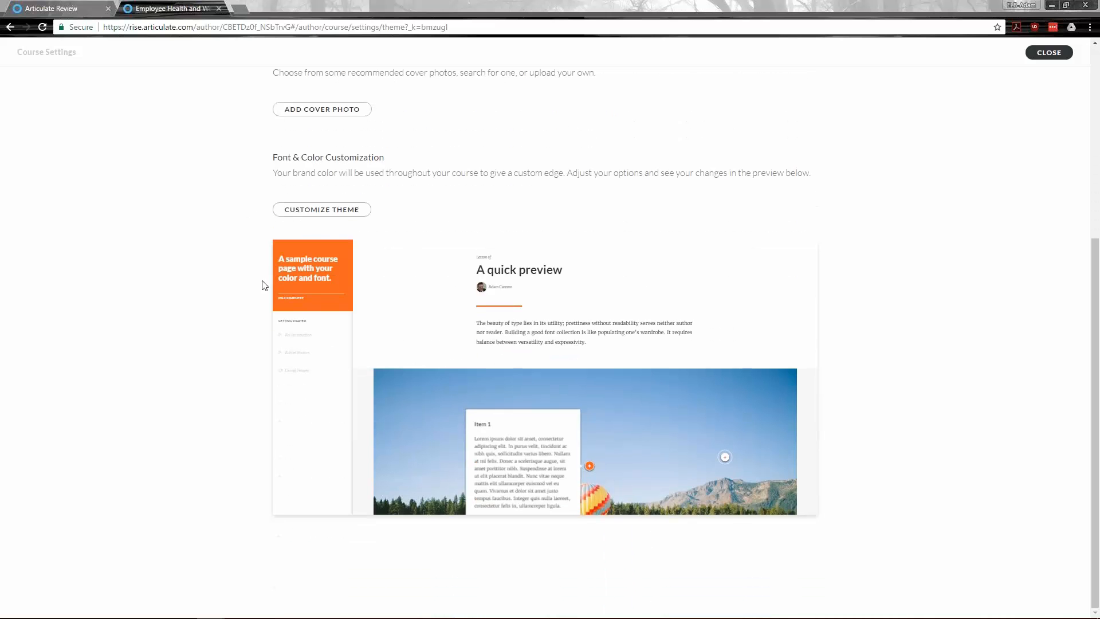
scroll(555, 427, up, 5)
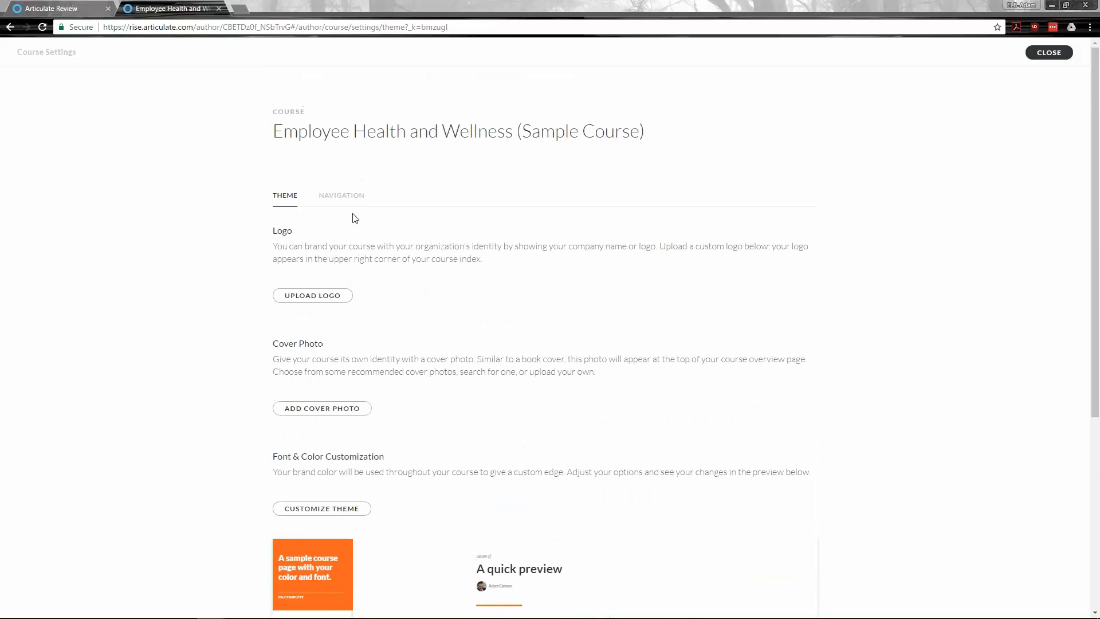
View the course's navigation mode choices, return to the theme settings and close the browser
click(341, 195)
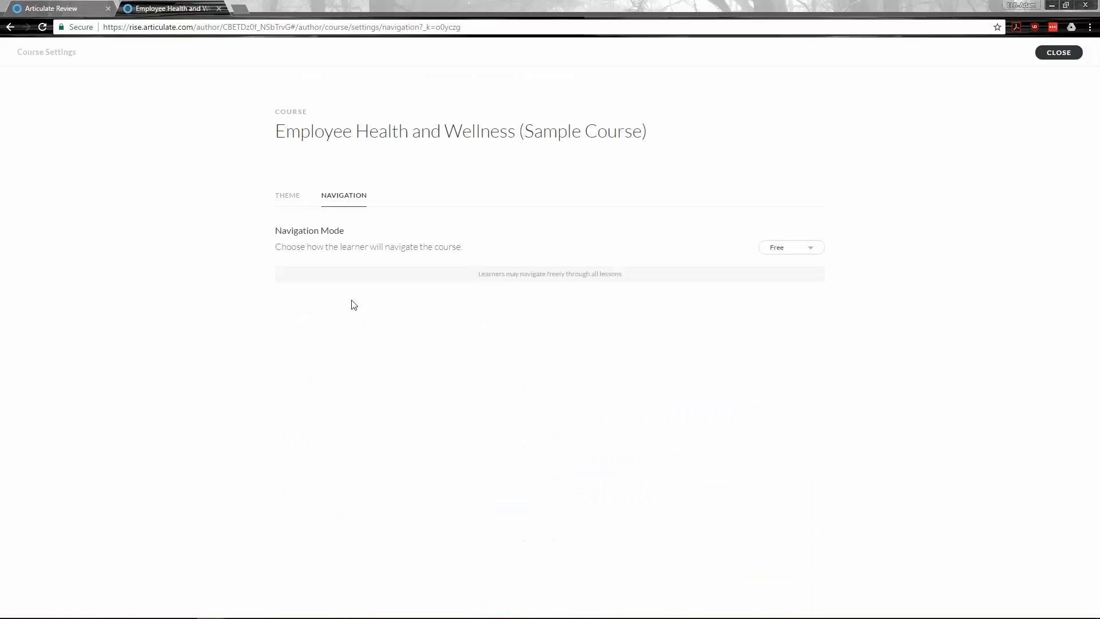
click(807, 247)
mouse_move(739, 618)
click(285, 198)
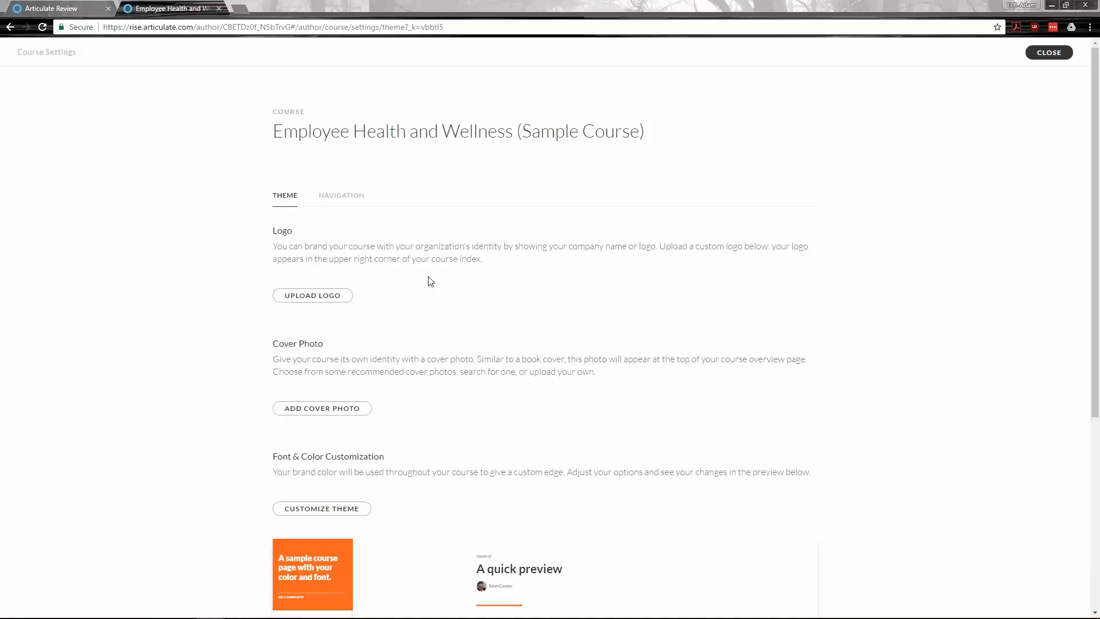
click(1088, 6)
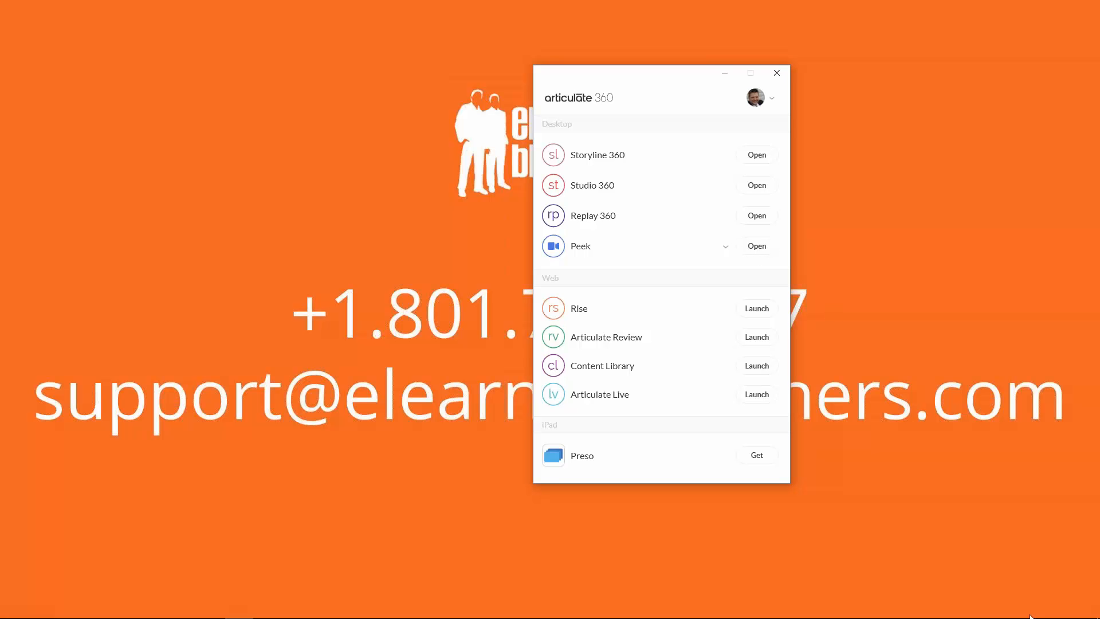
Open Peek from the Articulate 360 launcher and set up a new recording of the Articulate 360 window
click(762, 249)
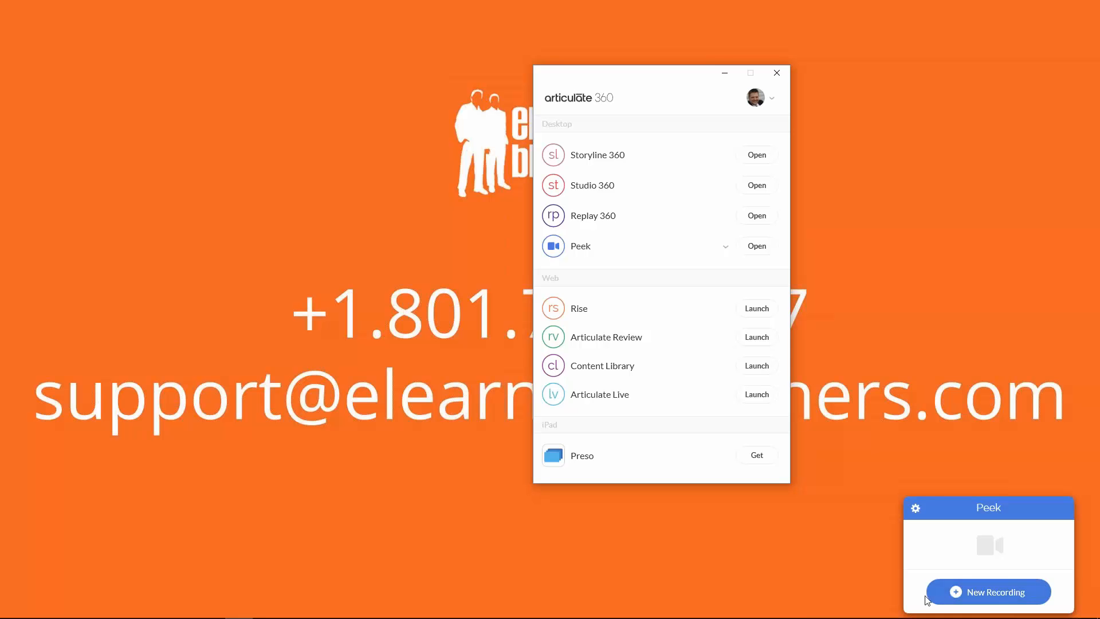
click(950, 595)
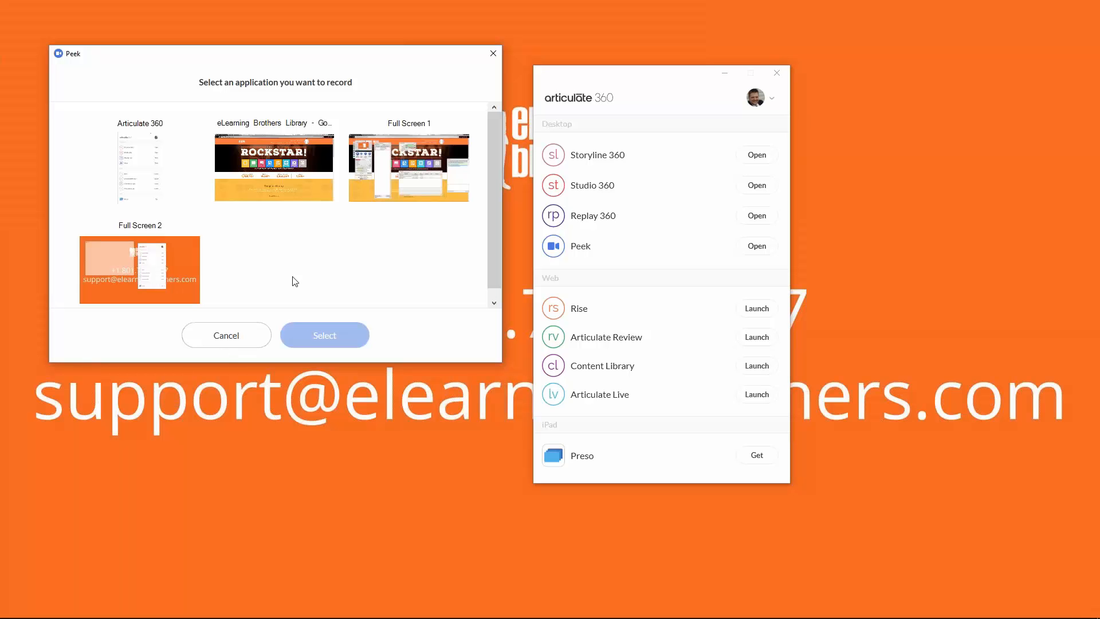
click(134, 150)
click(354, 345)
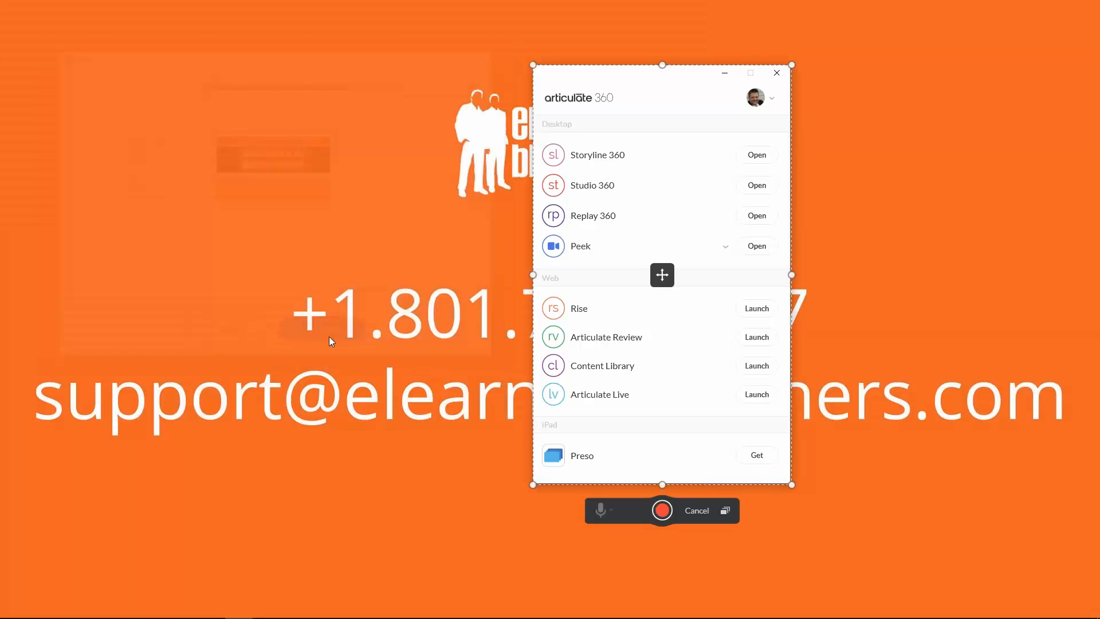
Record the Articulate 360 window while opening its account options, and finish the recording
click(666, 512)
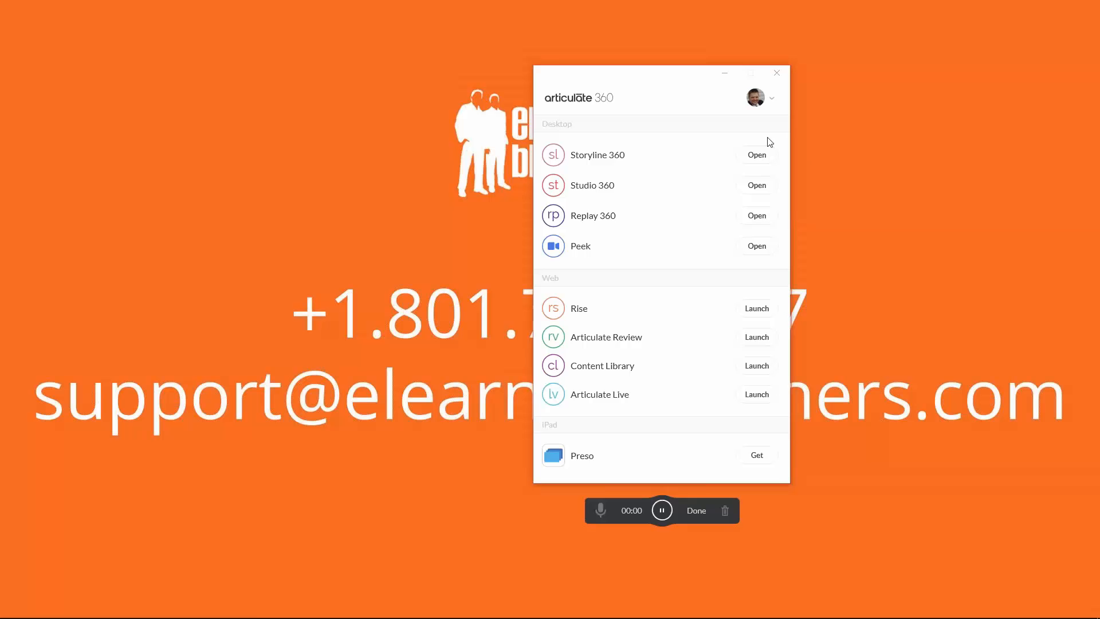
click(771, 102)
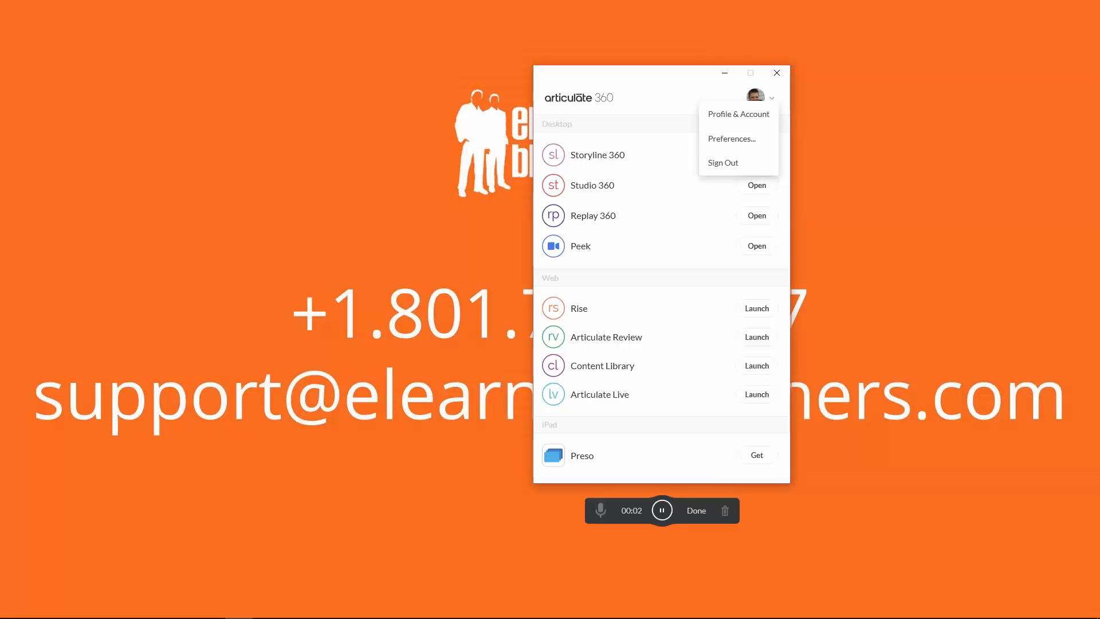
click(692, 511)
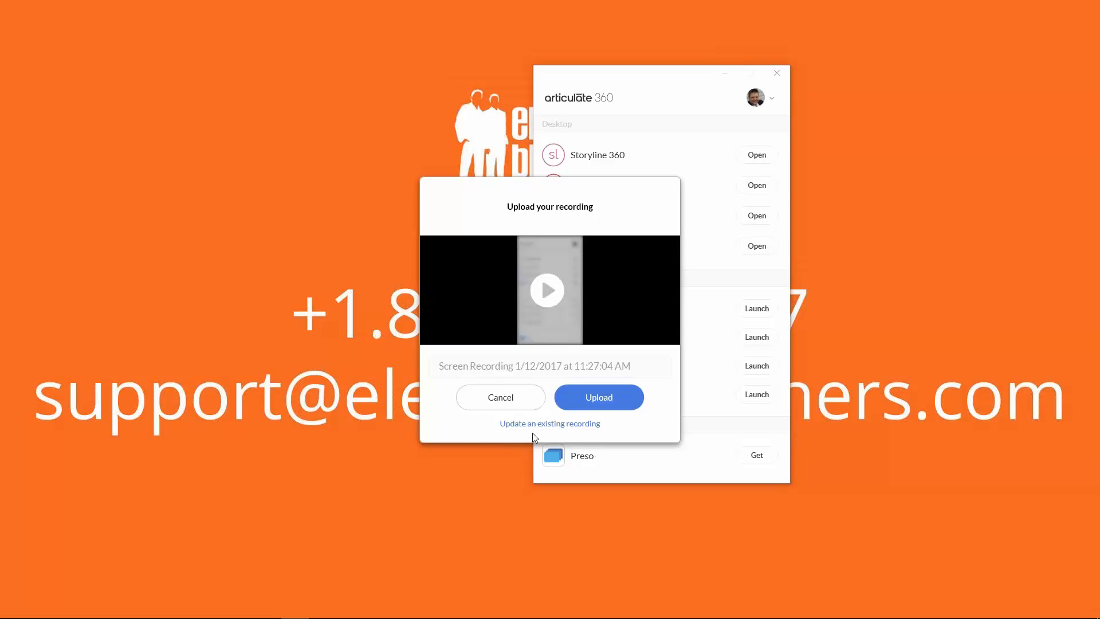
Play back the finished screen recording and discard it instead of uploading
click(553, 281)
click(523, 398)
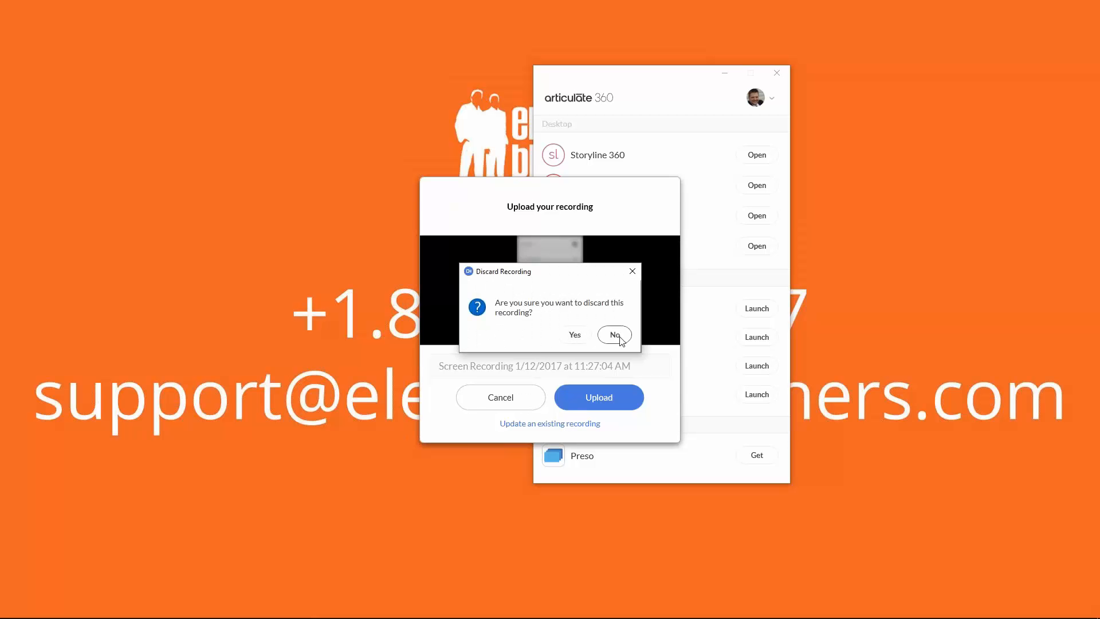
click(575, 336)
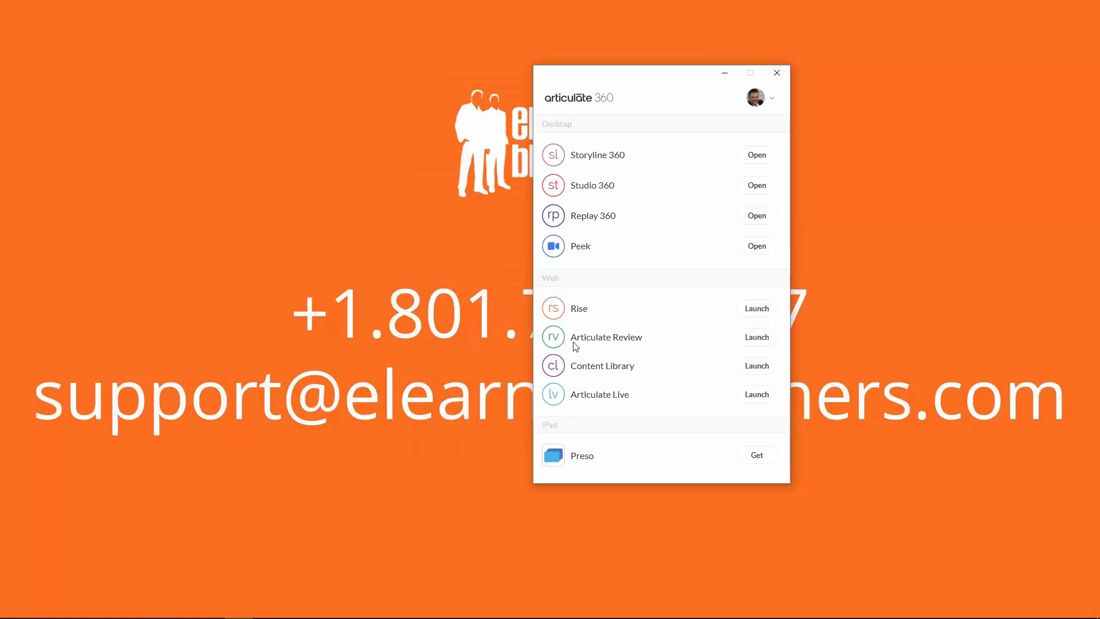
Create a new Replay 360 project and set up a 448 x 728 screen recording frame around the Articulate 360 window
click(757, 217)
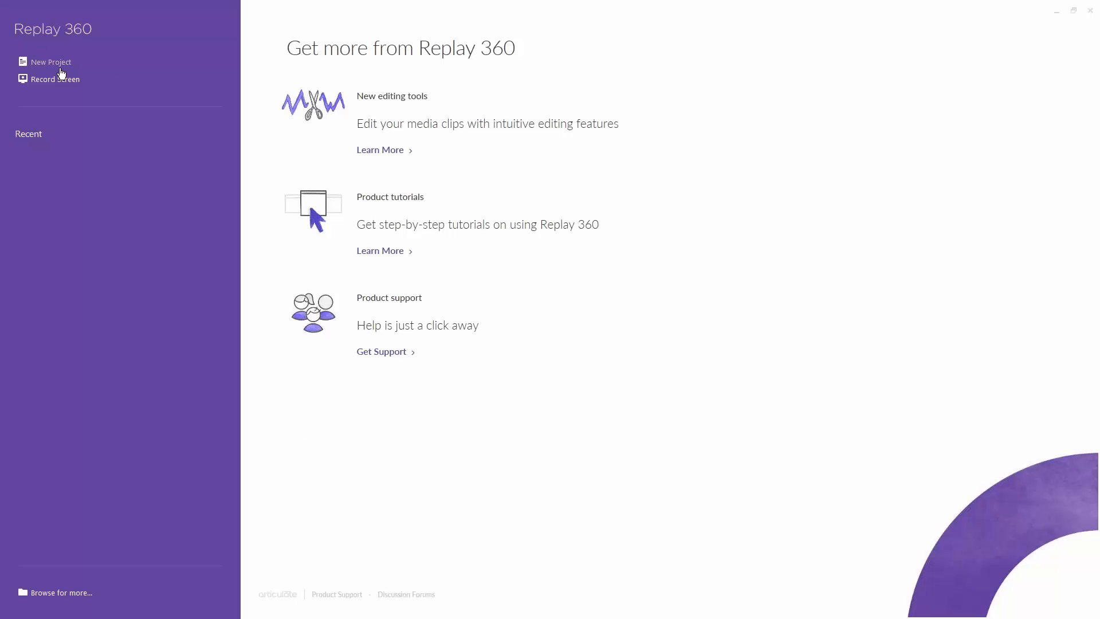
click(67, 66)
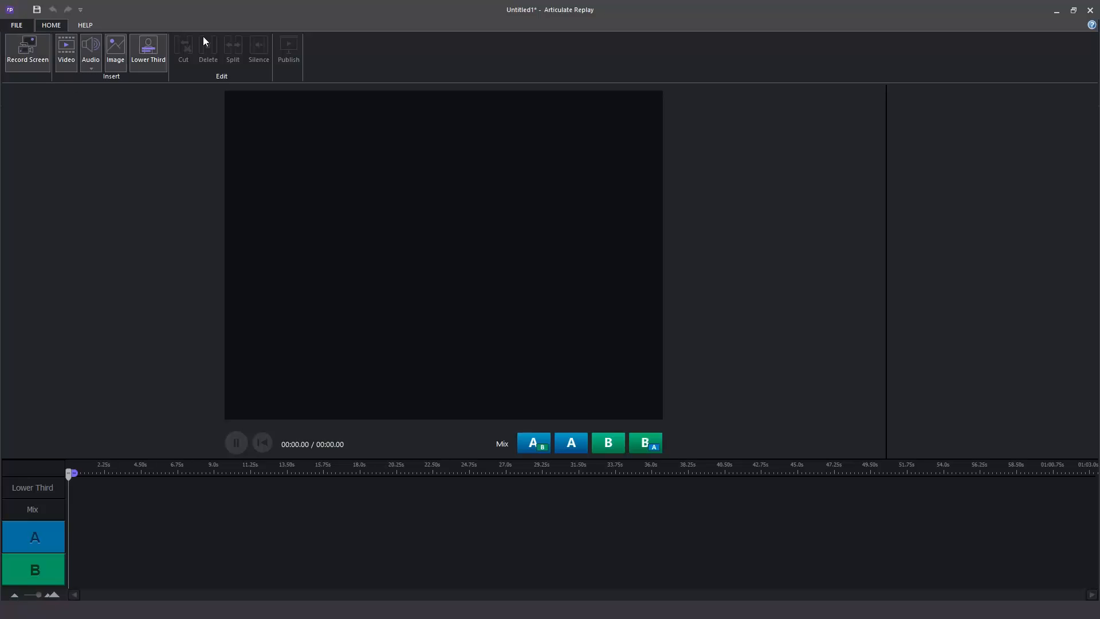
click(32, 55)
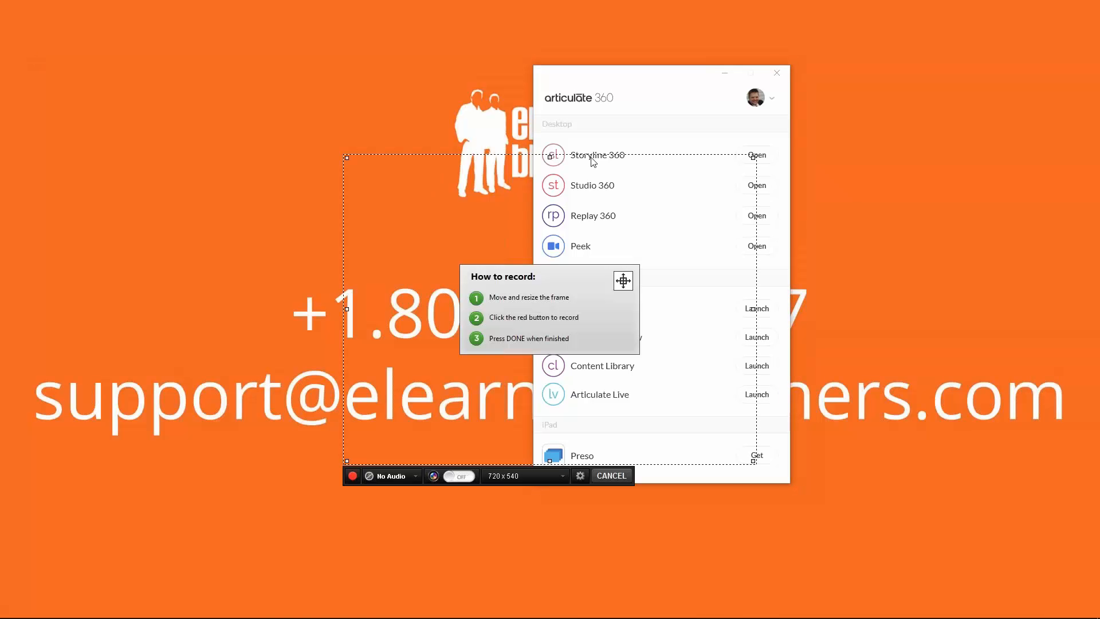
drag(625, 281, 830, 198)
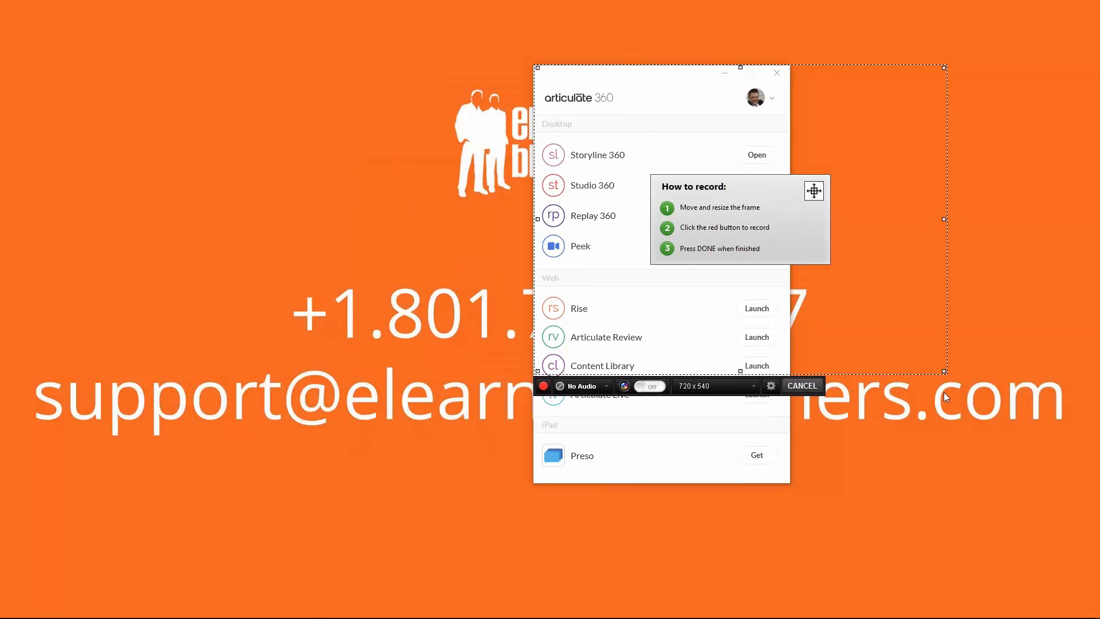
drag(944, 371, 1087, 479)
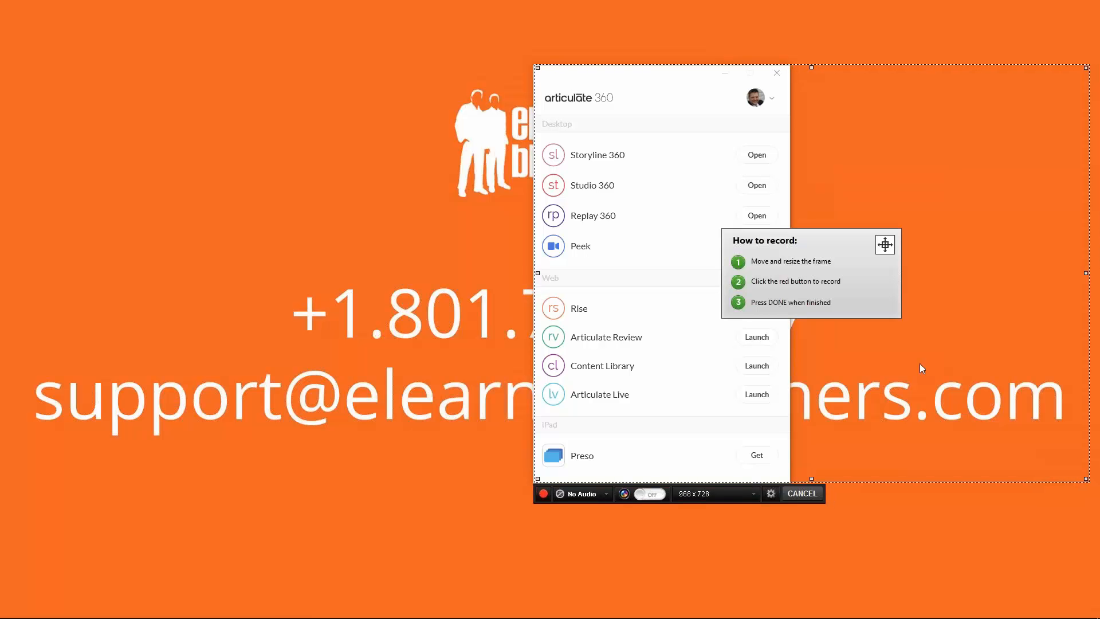
drag(1085, 273, 789, 274)
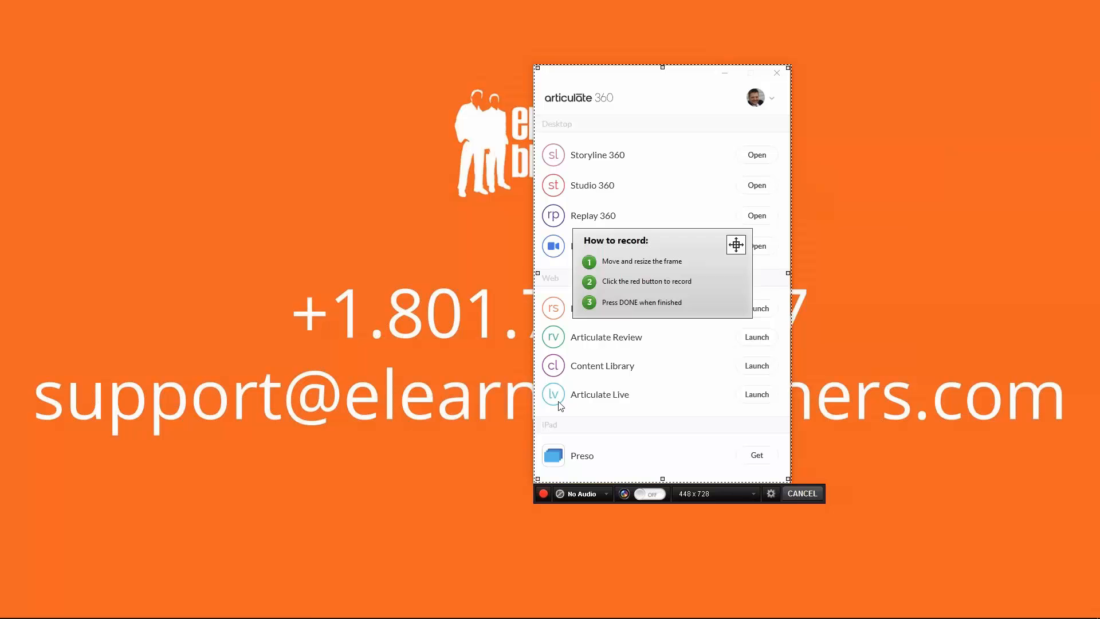
Record the framed launcher window while opening and closing its account options, and finish the recording into the Replay project
click(543, 494)
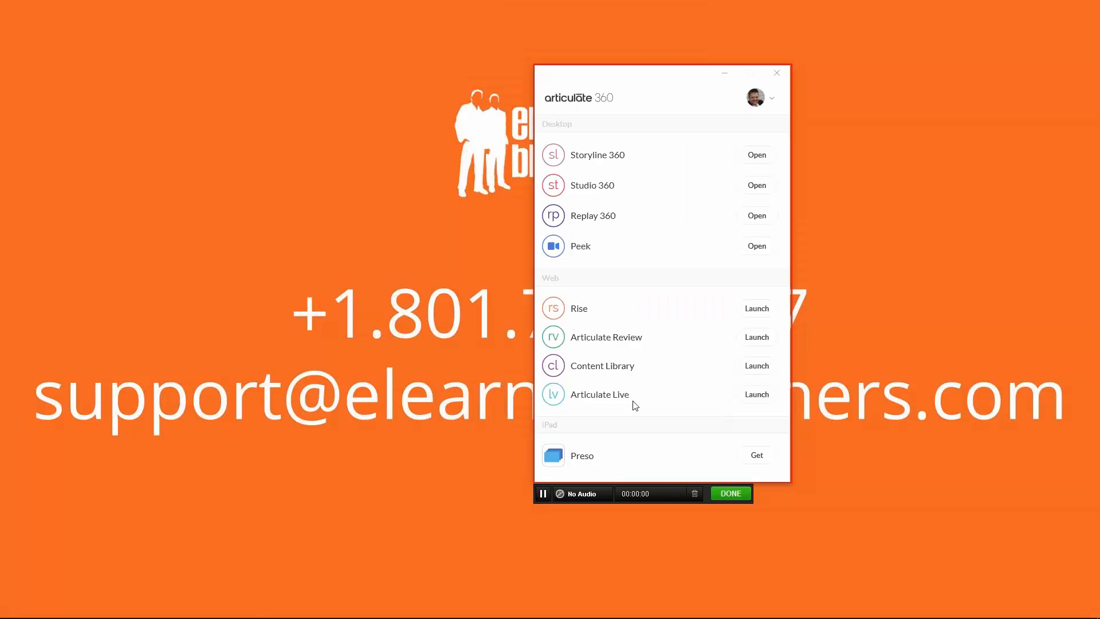
click(773, 100)
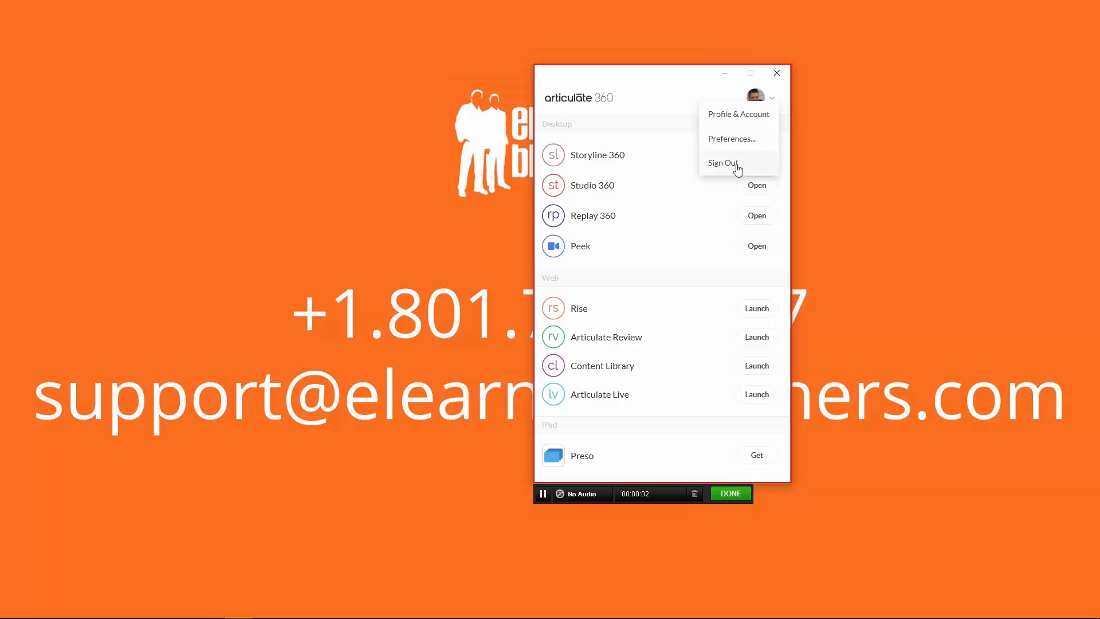
click(644, 99)
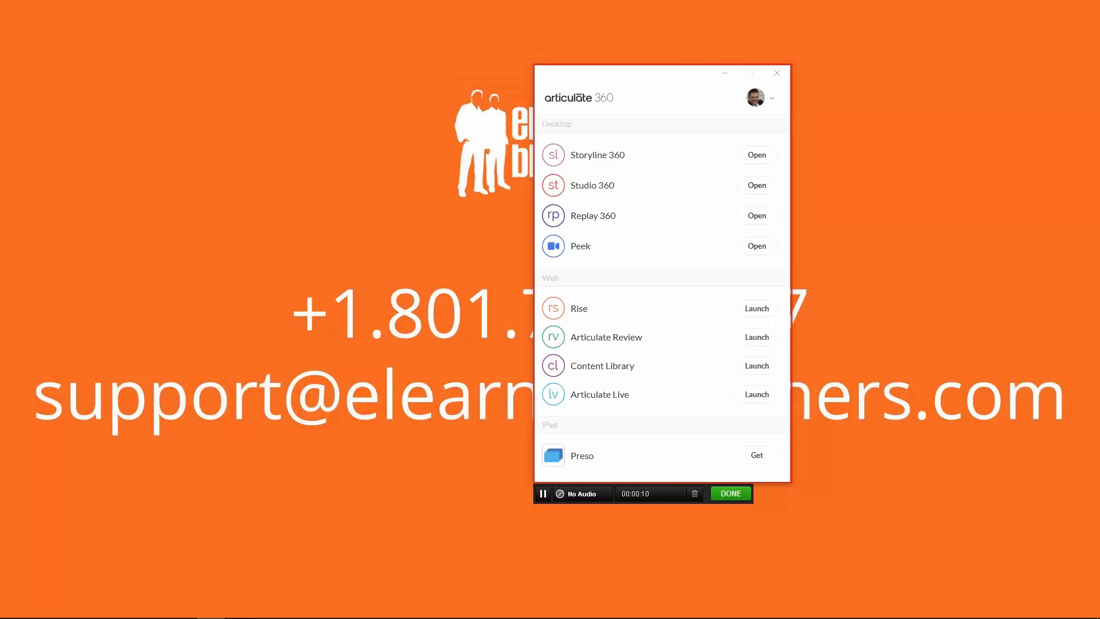
click(730, 494)
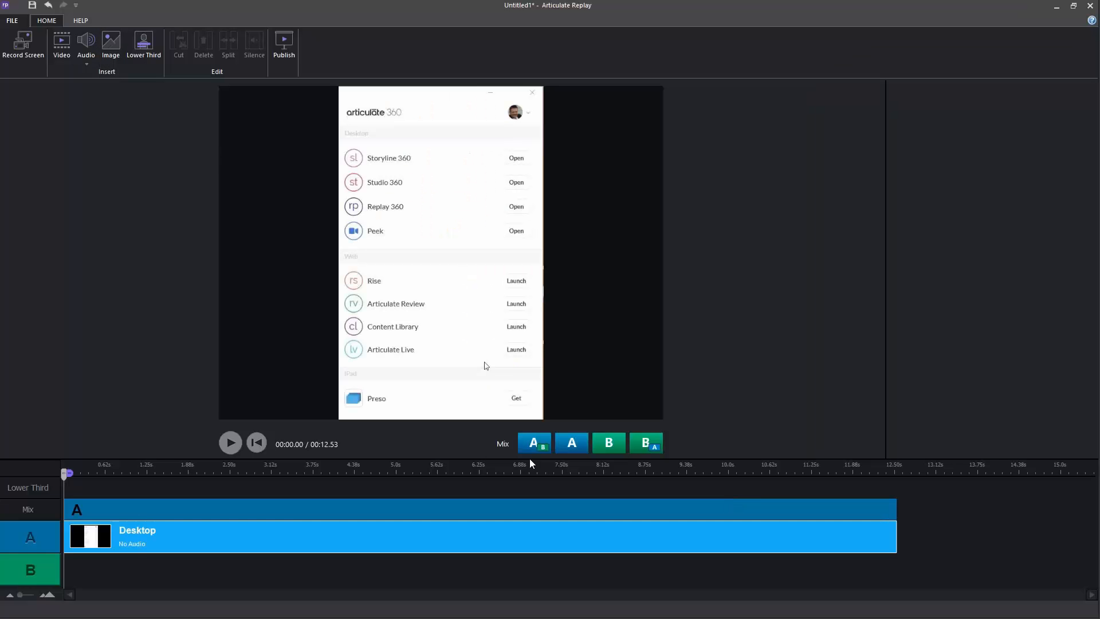
Try the mix layouts A only, B only and B with inset A on the recorded clip, ending with A with inset B
click(571, 446)
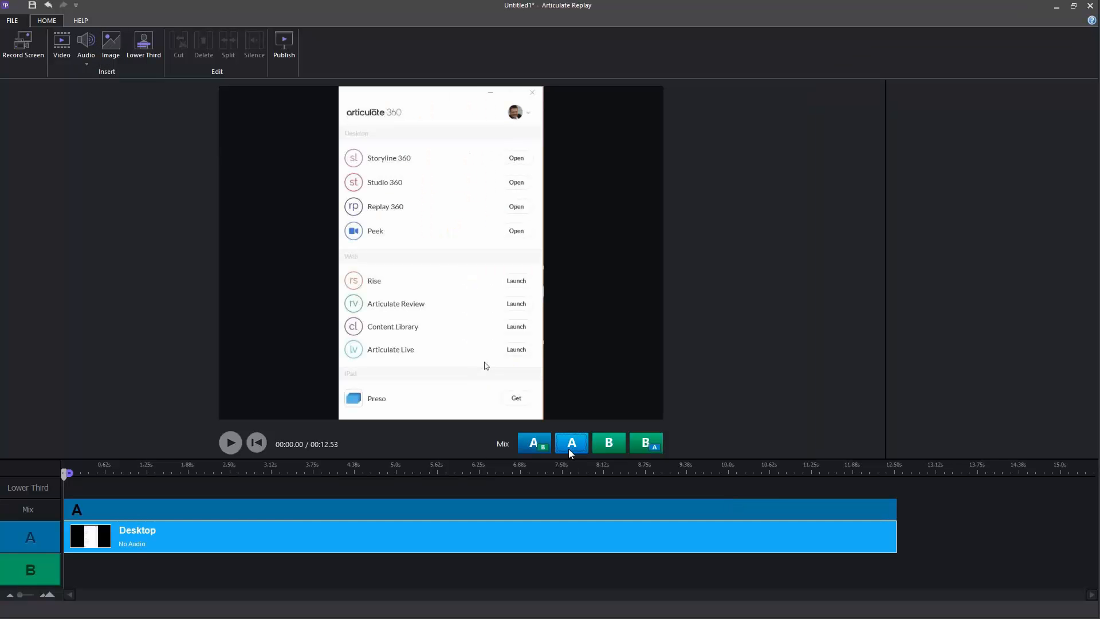
click(610, 445)
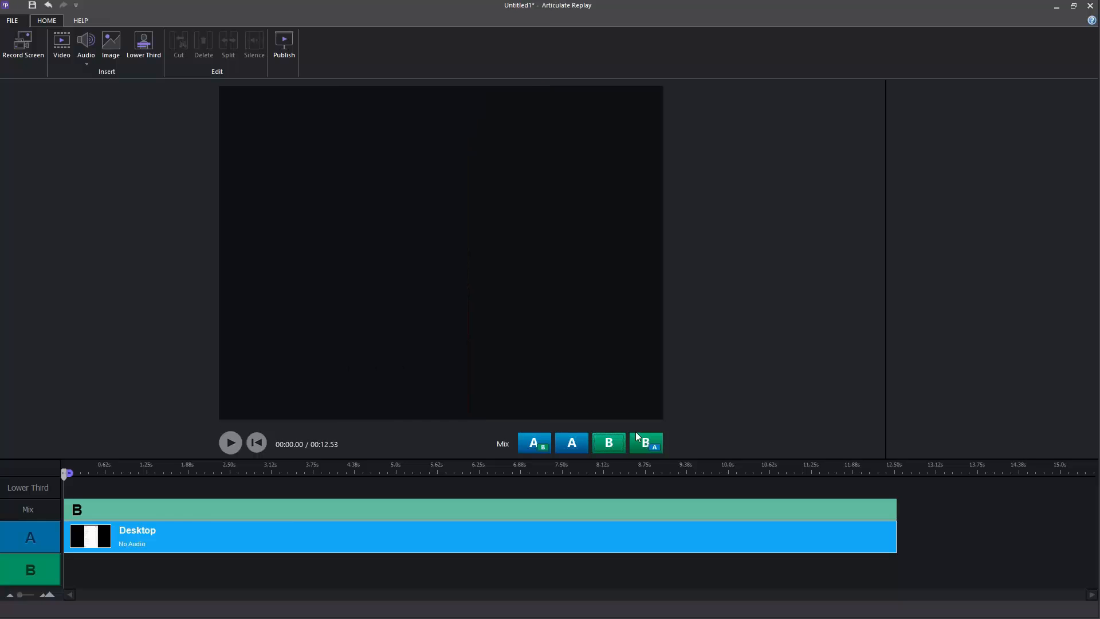
click(575, 446)
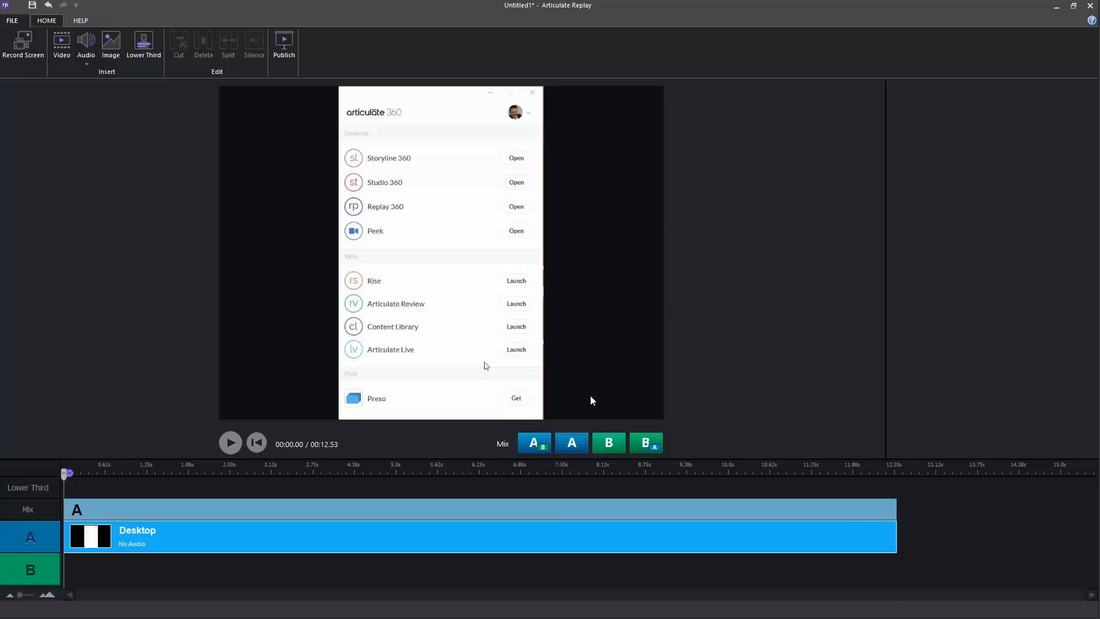
click(617, 445)
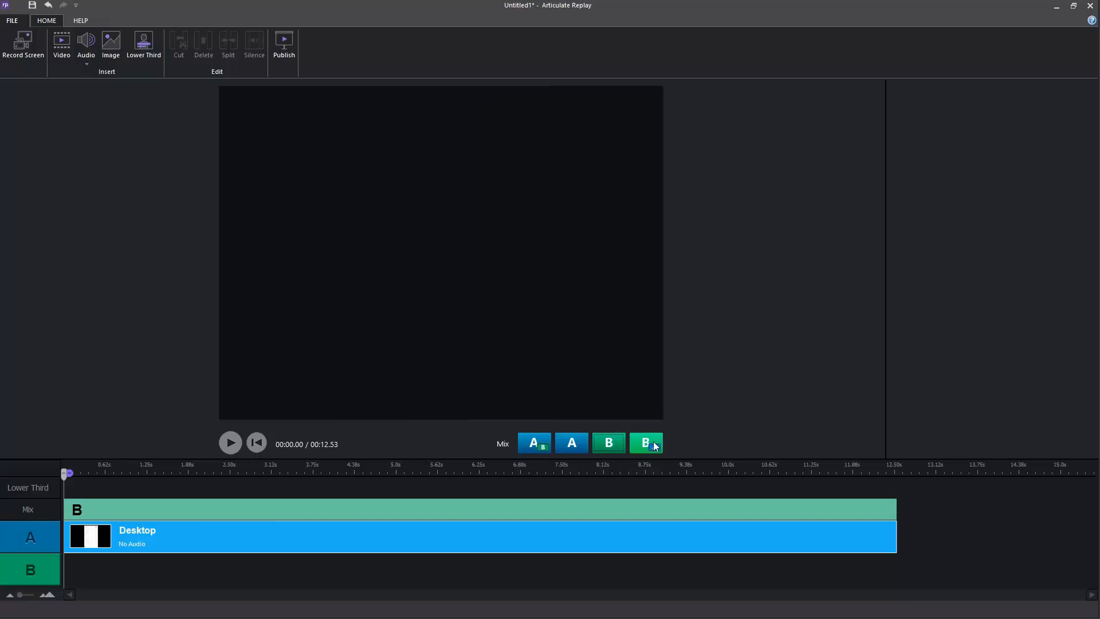
click(649, 446)
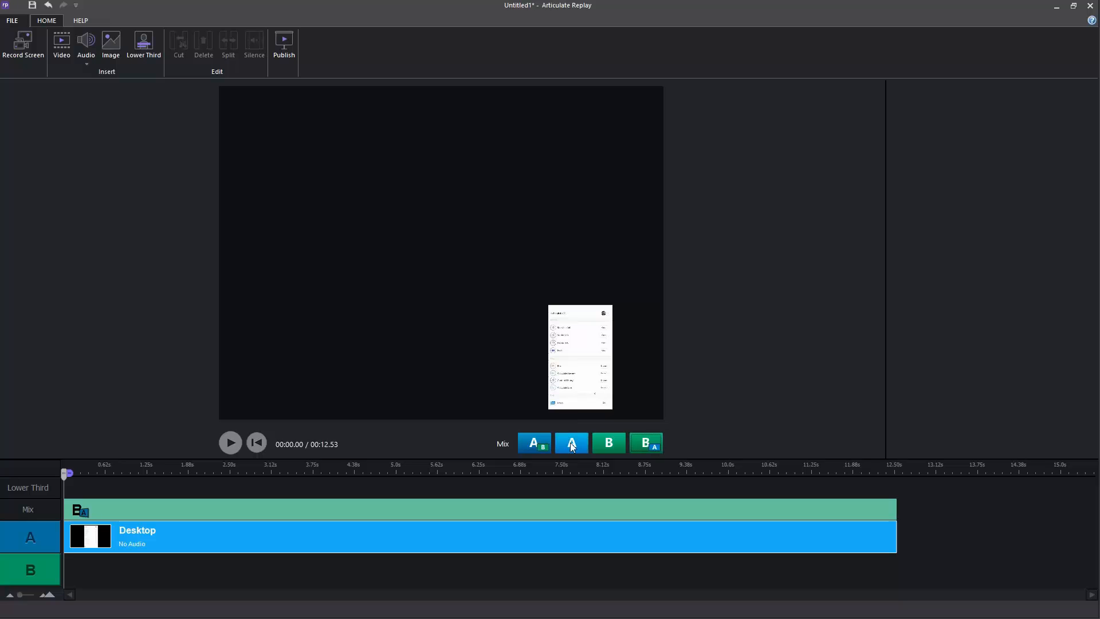
click(531, 445)
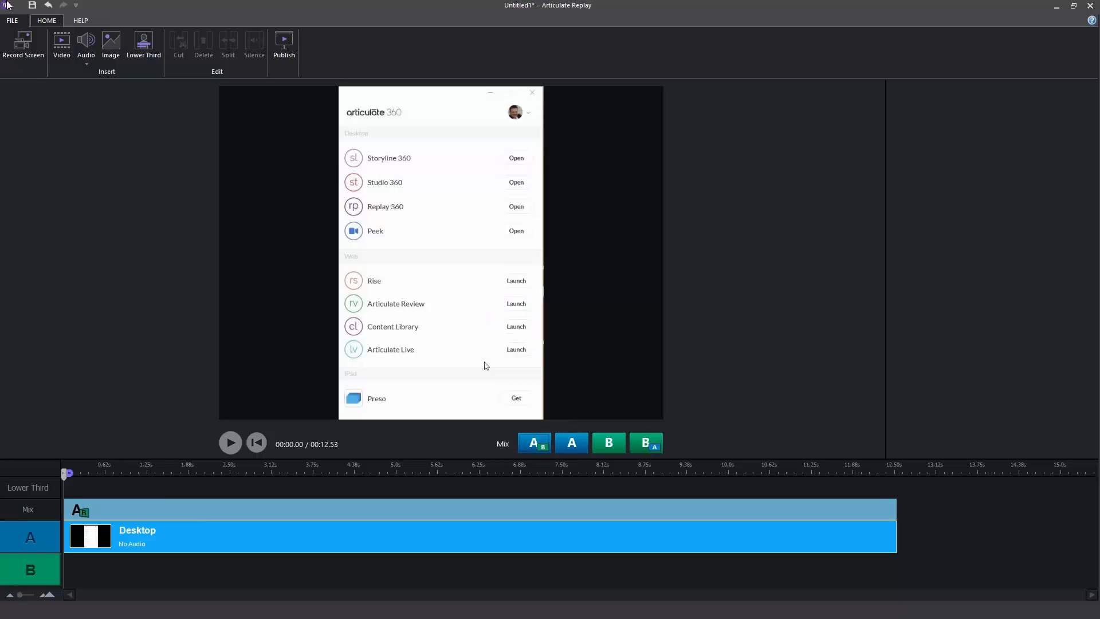
Close Replay 360 without saving the project
click(1090, 8)
click(1091, 7)
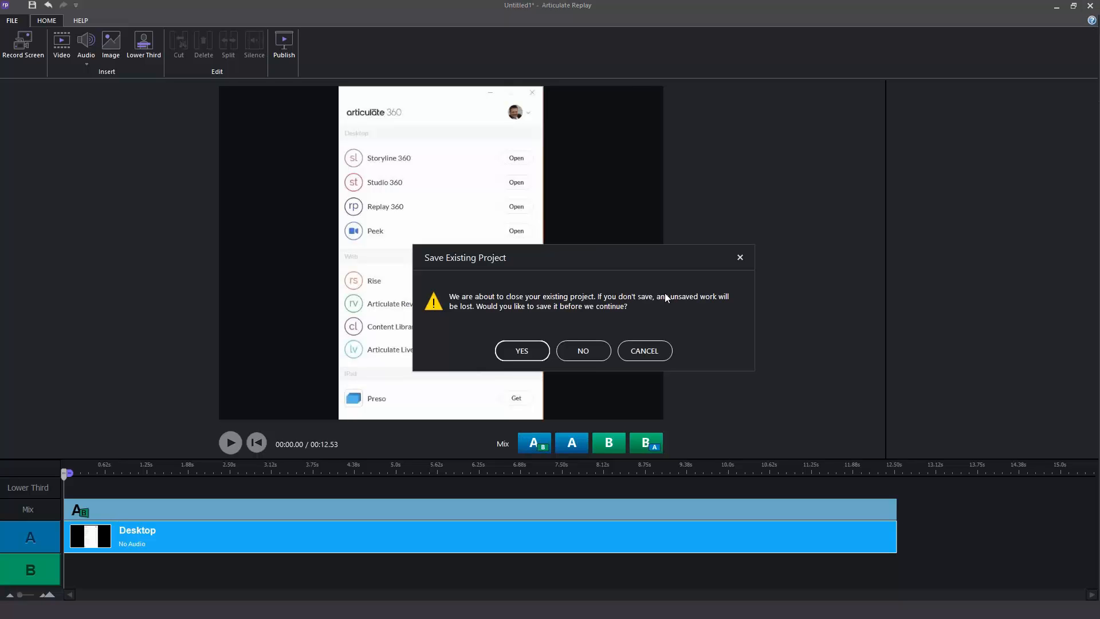
click(582, 350)
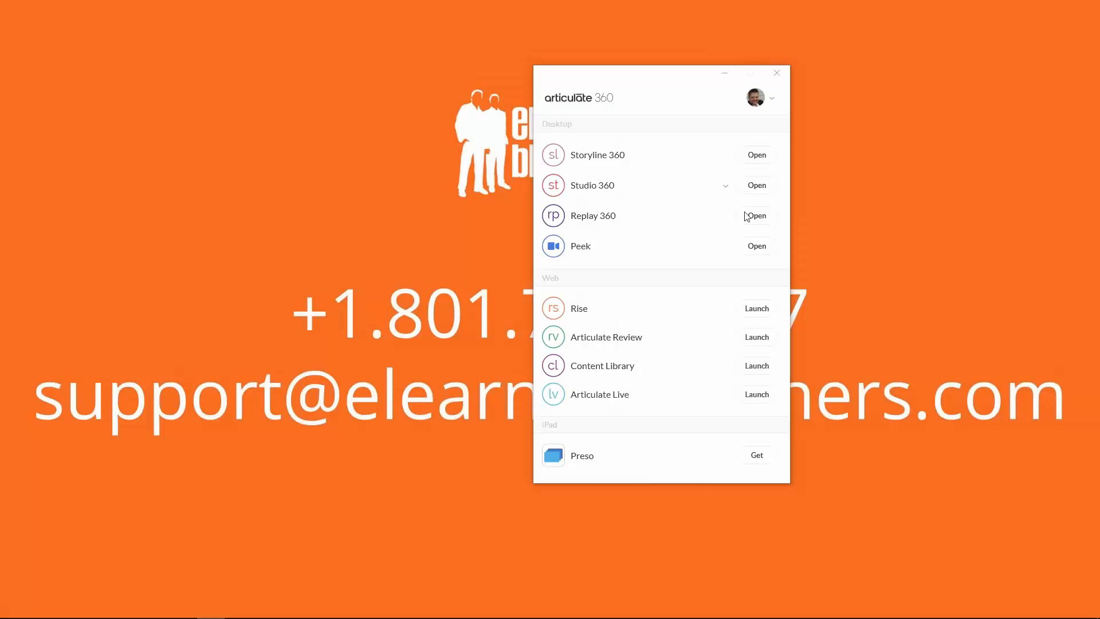
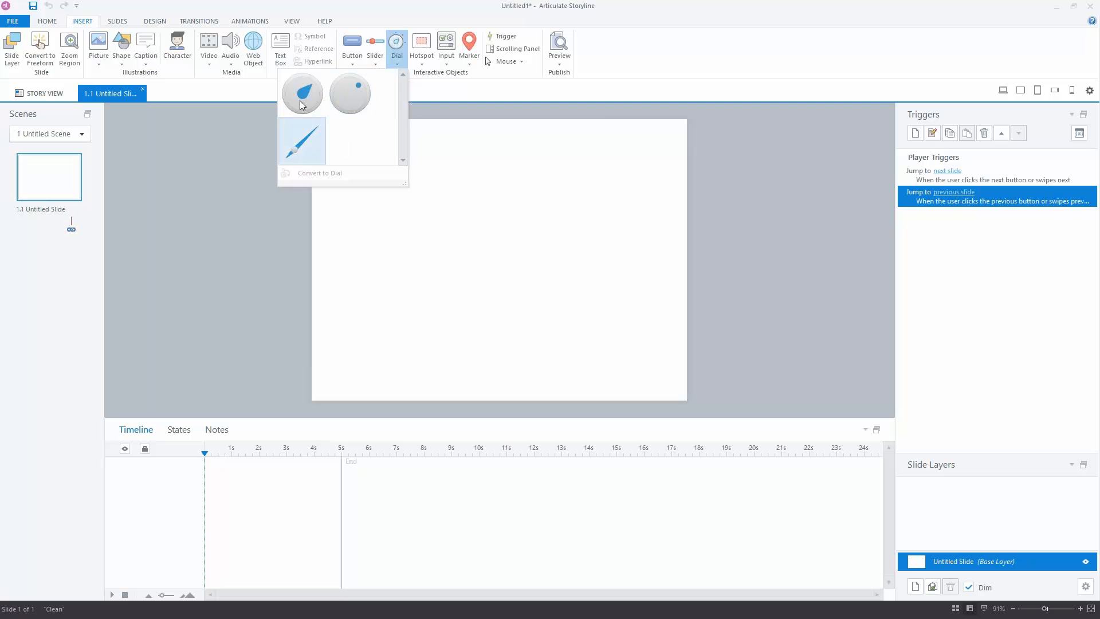
Dismiss the dial styles in Storyline 360 and view the available button styles without inserting one
click(682, 55)
click(354, 66)
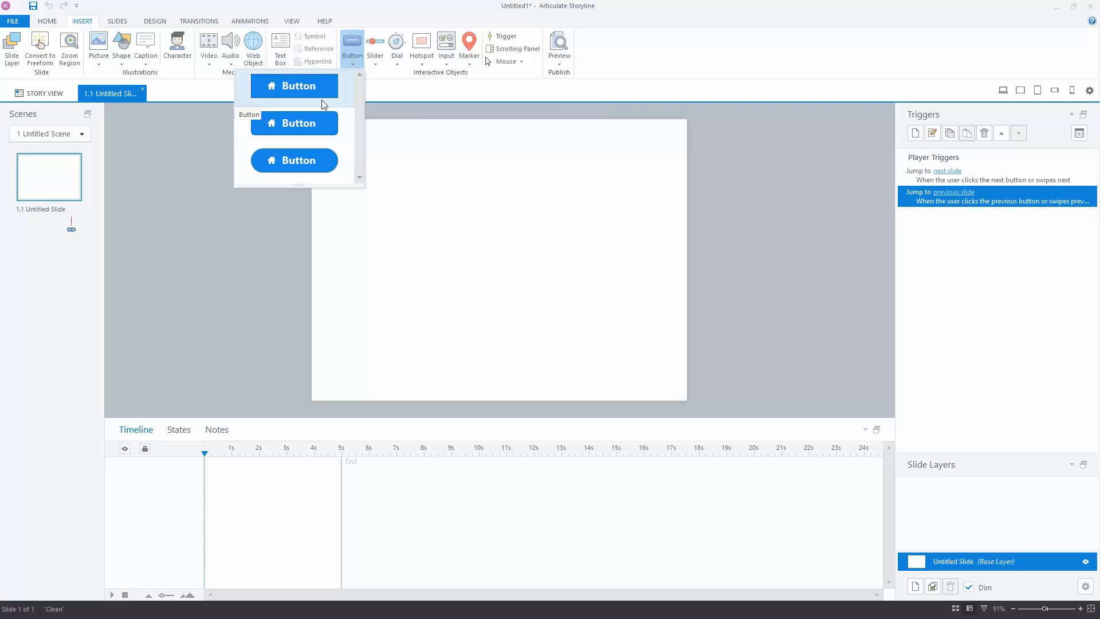
click(662, 50)
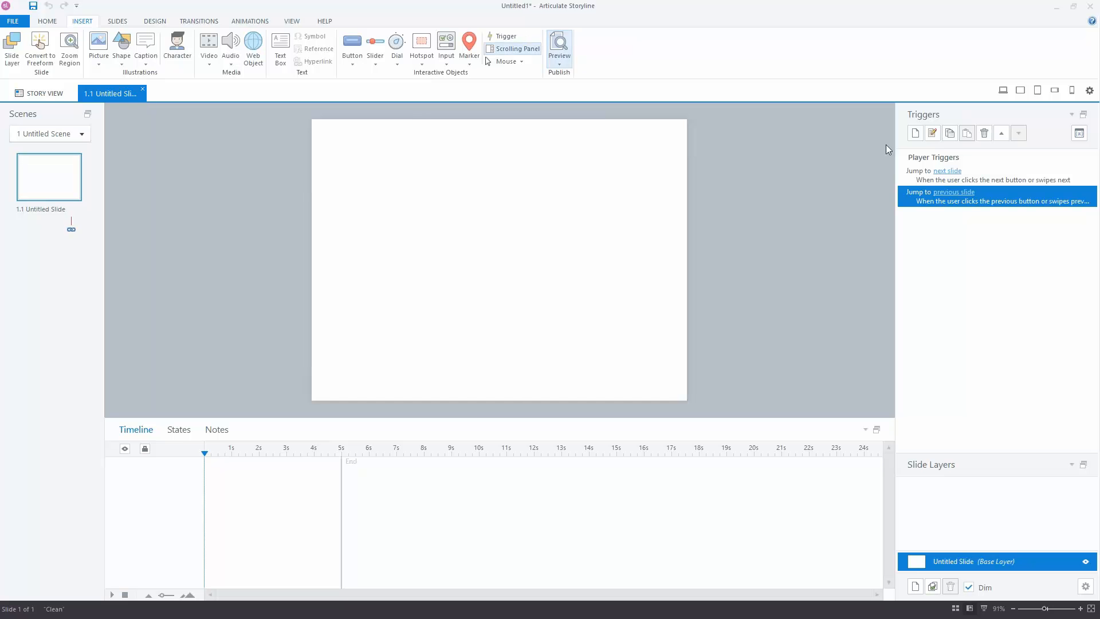
Start a new trigger for the untitled slide, view the available trigger actions, and cancel without adding it
click(916, 135)
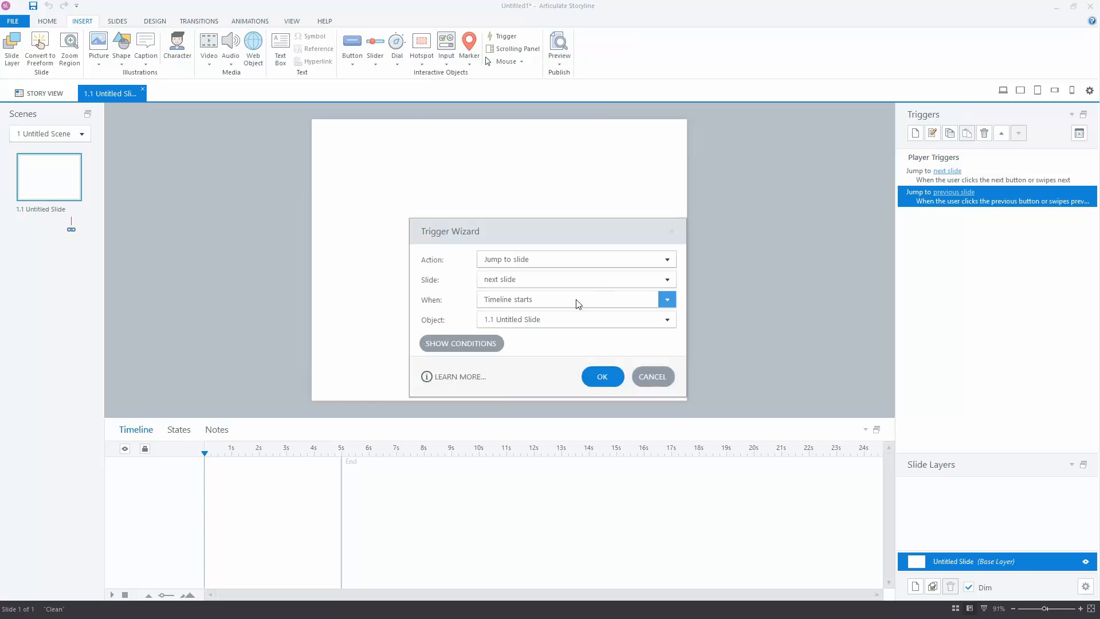
click(646, 264)
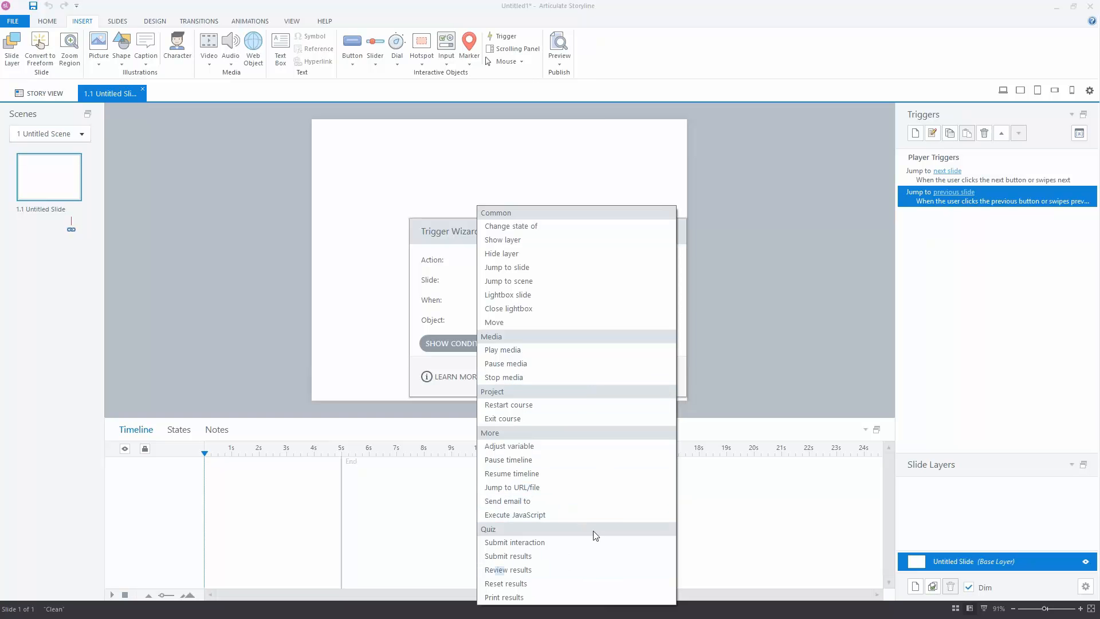
click(791, 261)
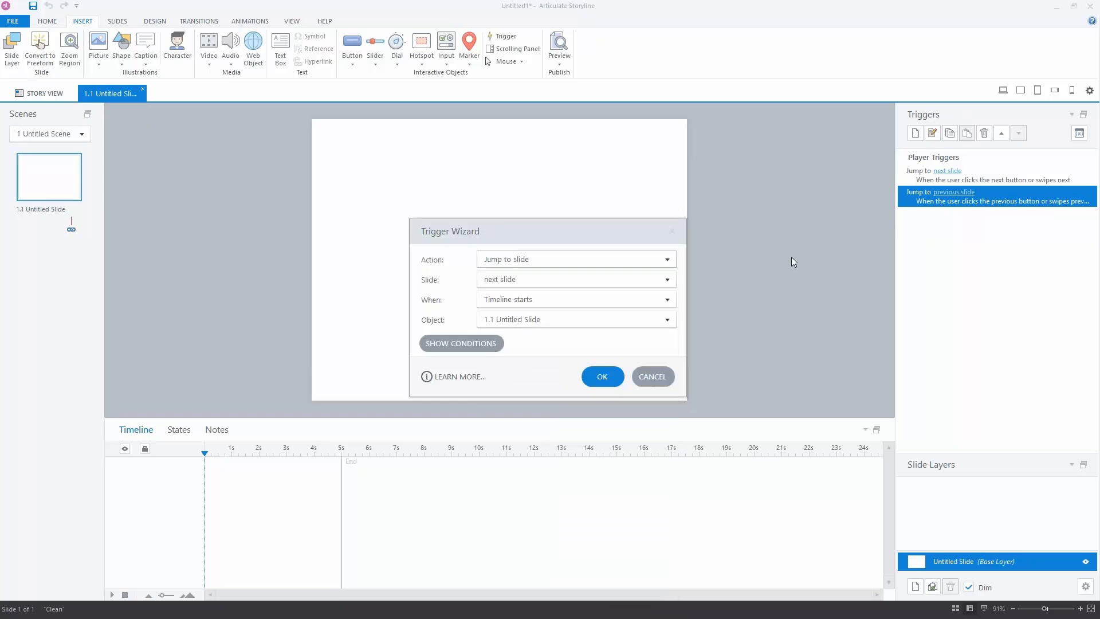
click(647, 373)
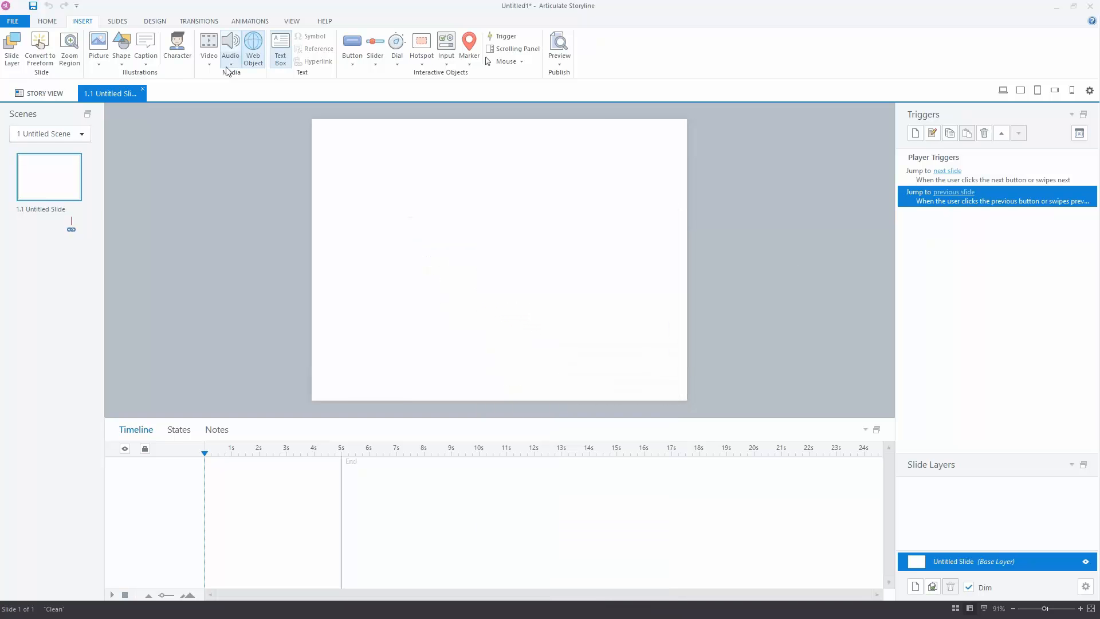
Draw a rectangle covering roughly the left and middle part of the blank slide
click(128, 66)
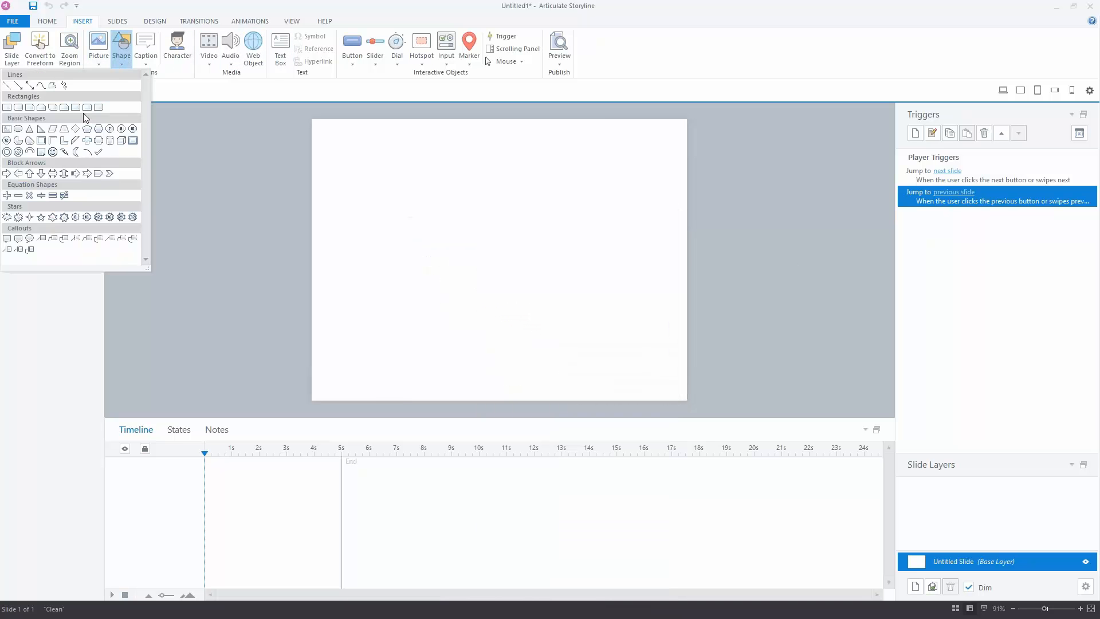
click(18, 111)
drag(349, 176, 554, 314)
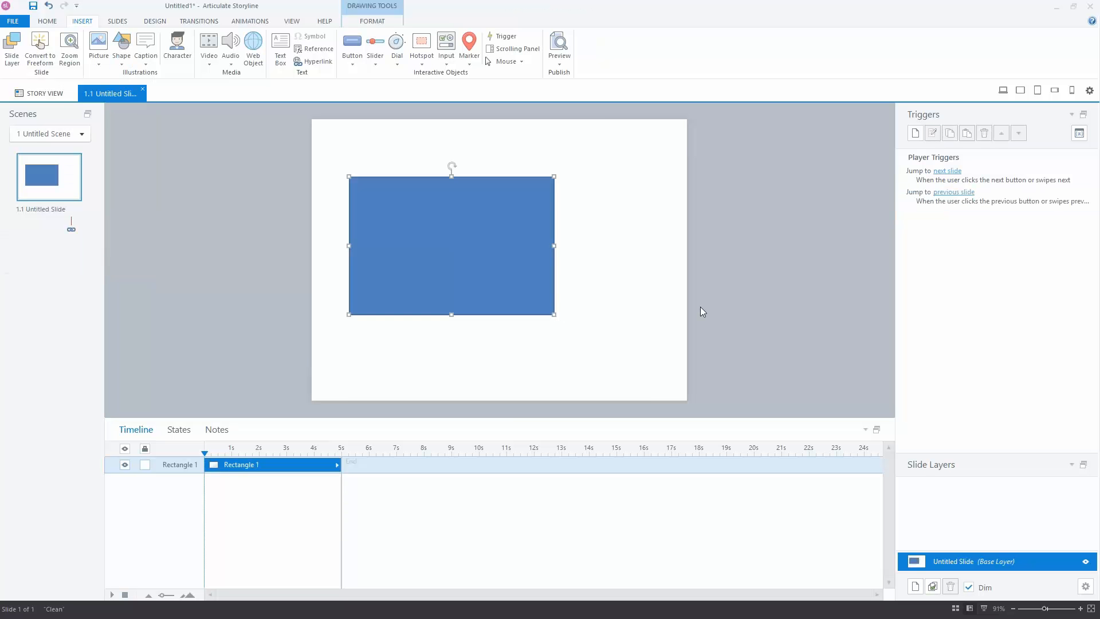
Try a new trigger on the rectangle that jumps to the next slide, review its event options, and cancel it
click(916, 133)
click(666, 260)
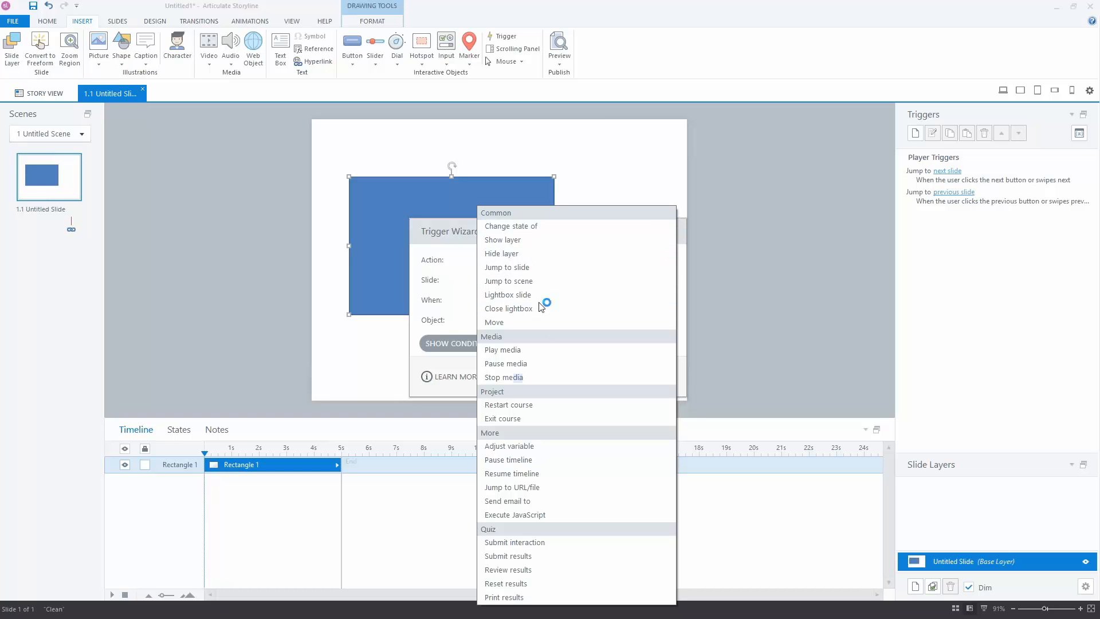
click(535, 269)
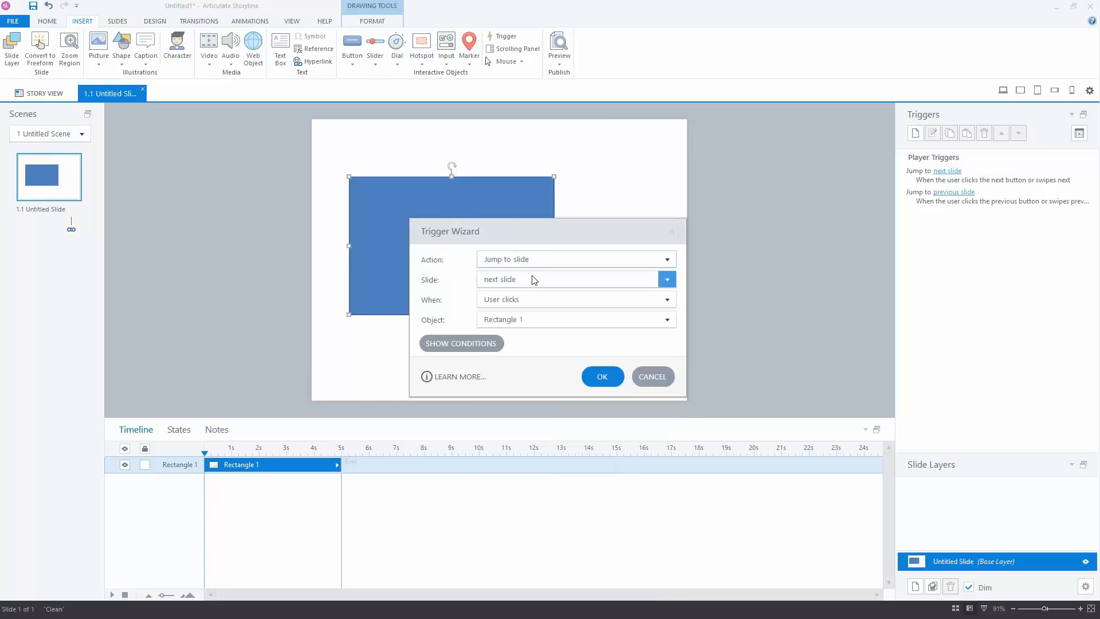
click(584, 303)
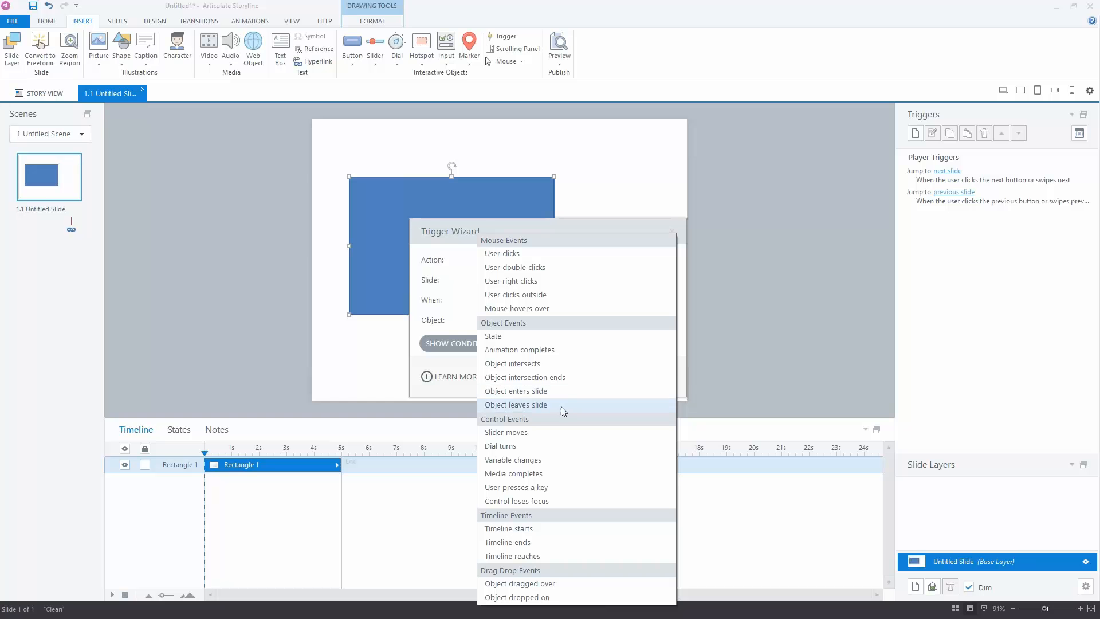
click(802, 324)
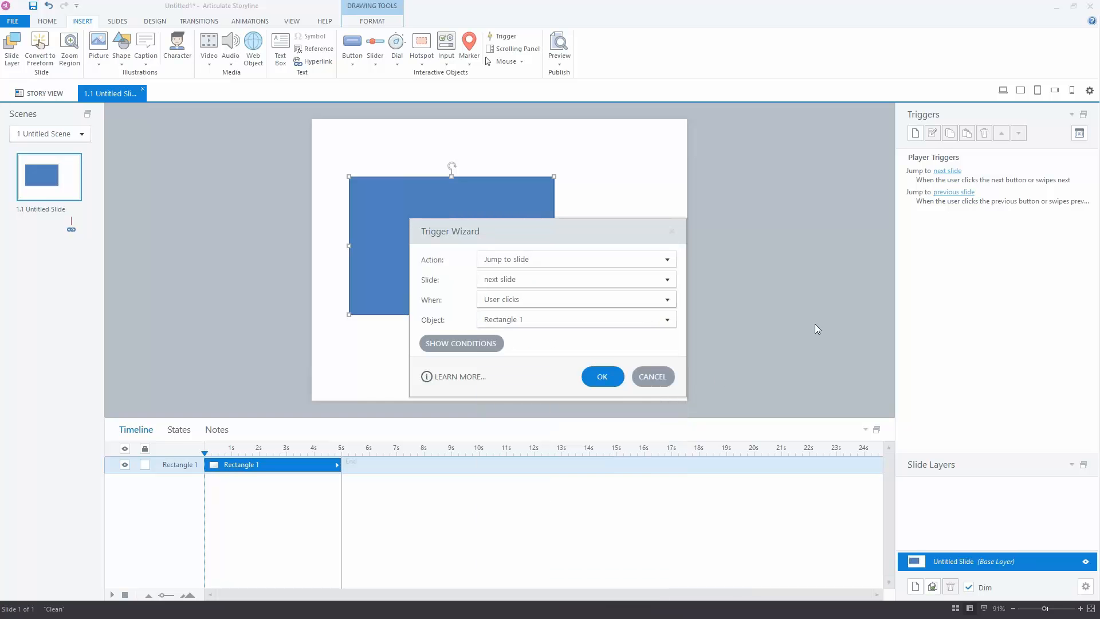
click(655, 378)
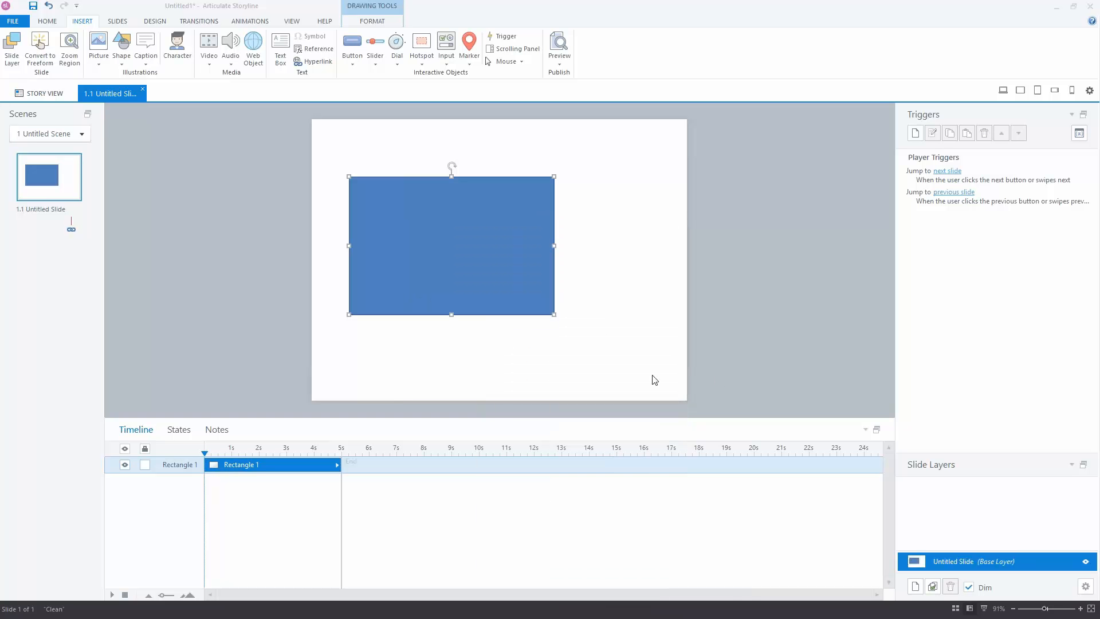
Add a downward line motion path to the rectangle
click(251, 22)
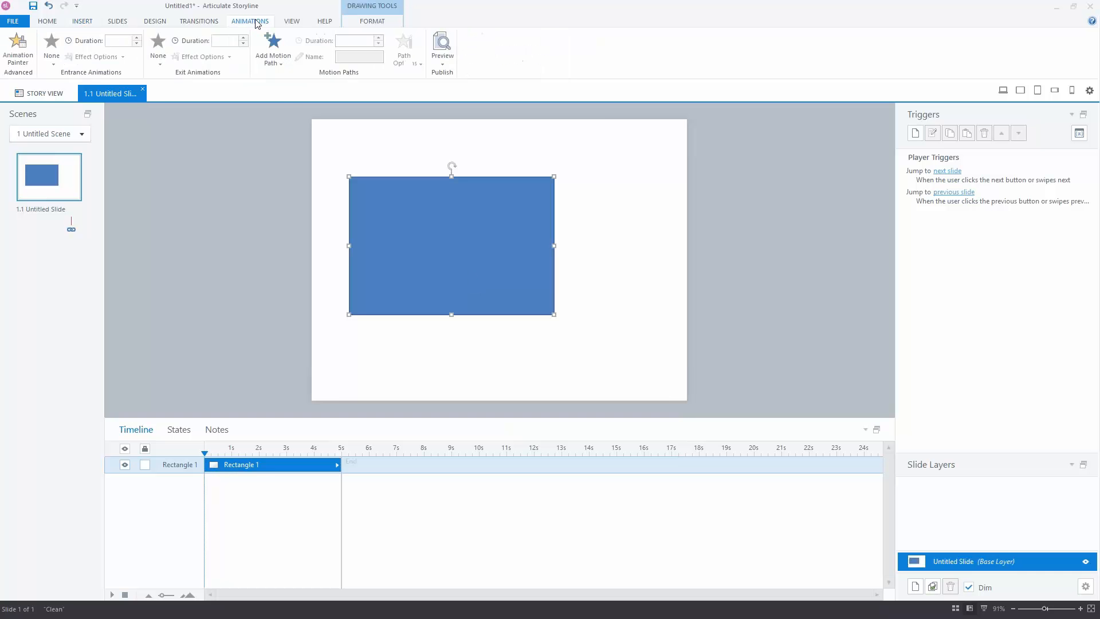
click(282, 63)
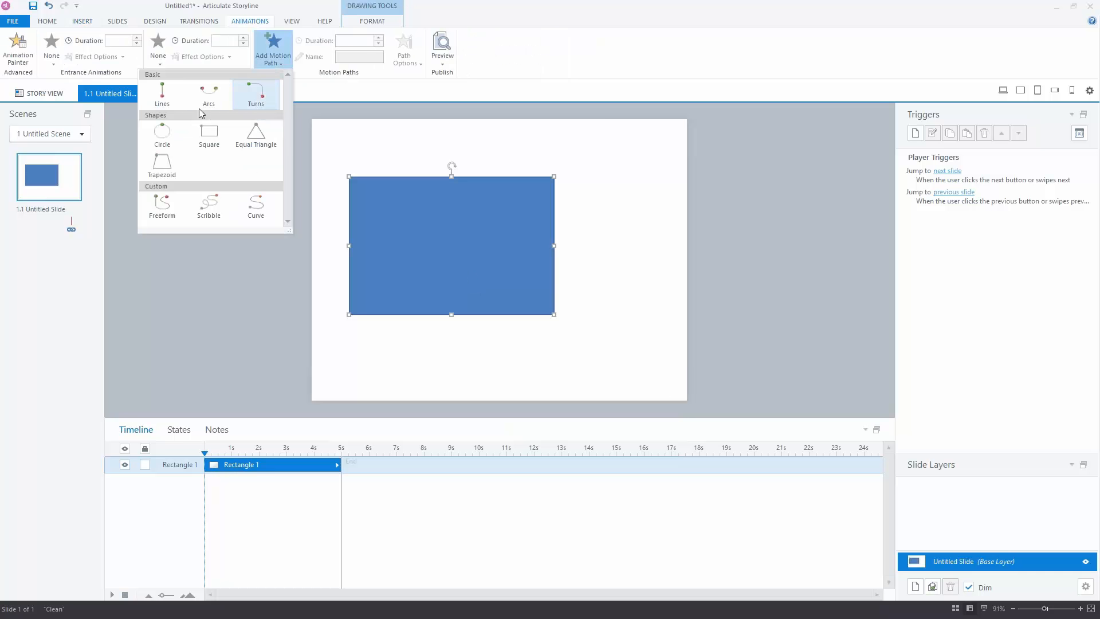
click(161, 93)
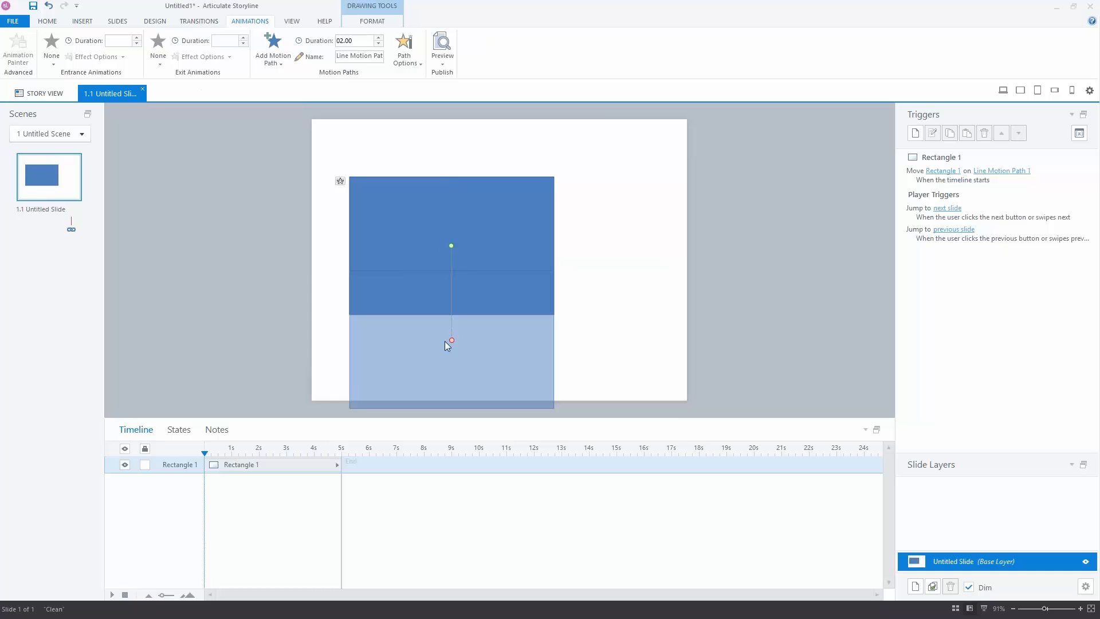
click(446, 341)
Rename the rectangle's motion path as Box downward
double_click(352, 58)
click(369, 58)
drag(339, 58, 390, 57)
text(Box downward)
click(141, 437)
click(177, 434)
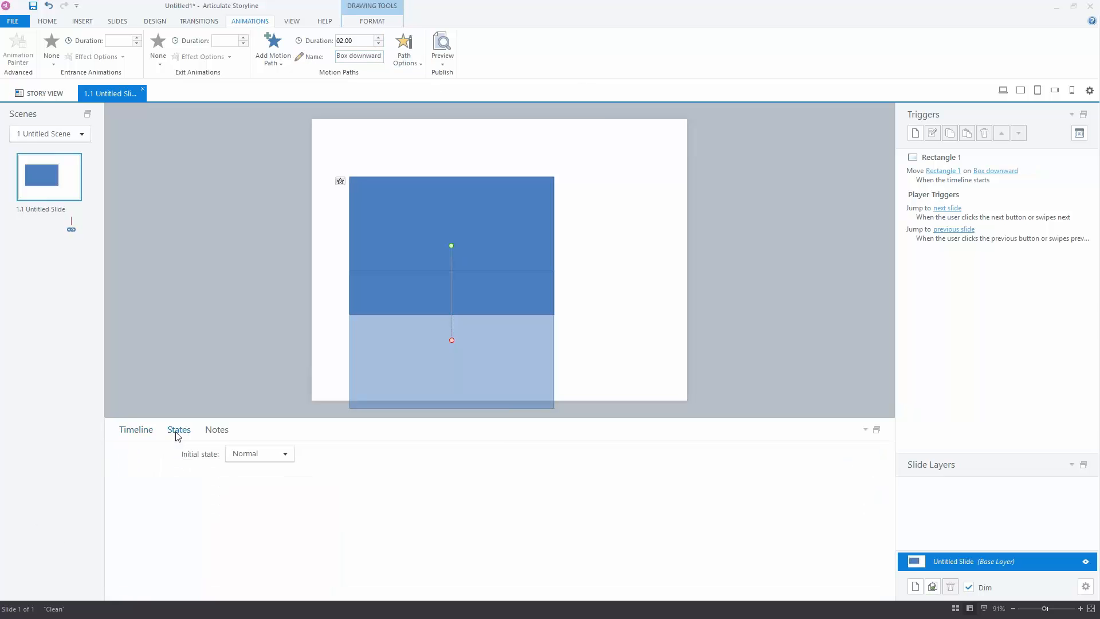
click(136, 429)
Select the rectangle and review the direction, origin, easing and path options of its motion path
click(413, 261)
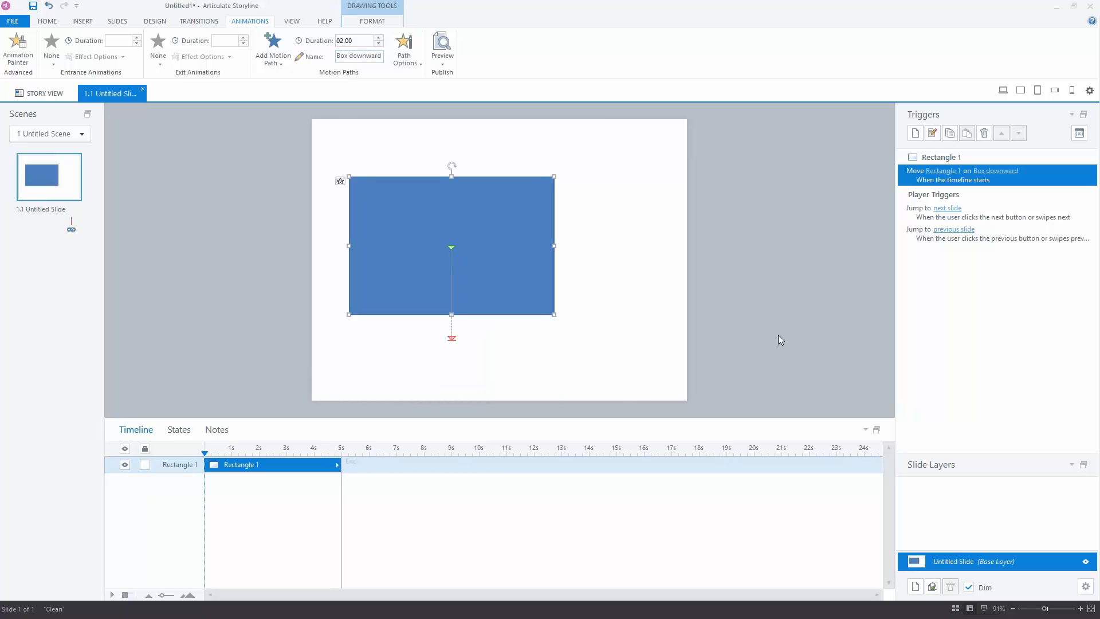
click(414, 64)
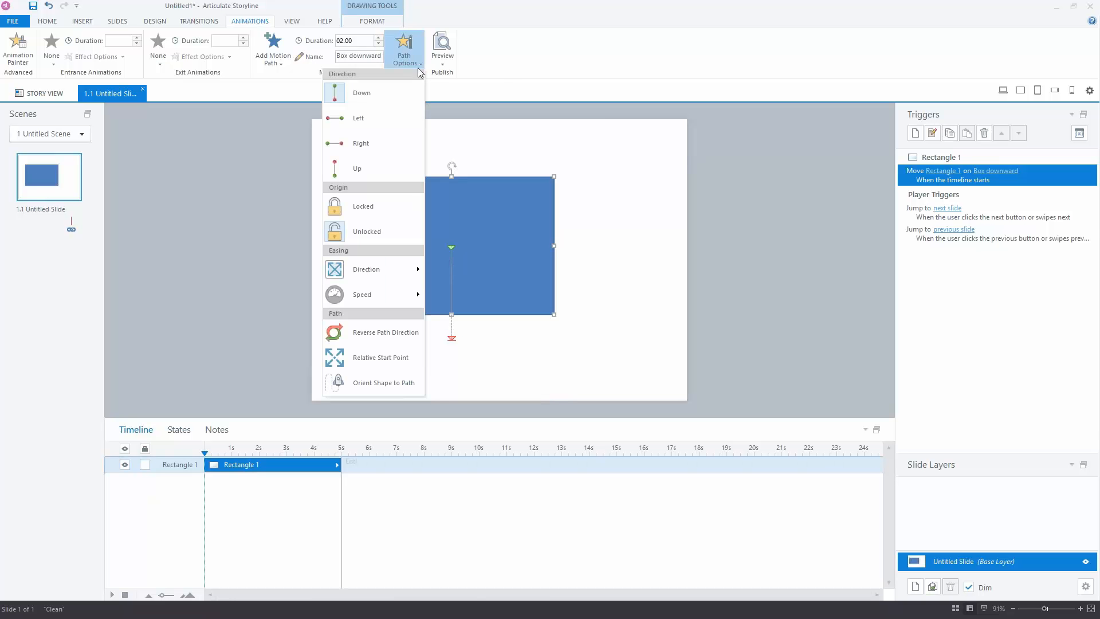
click(620, 43)
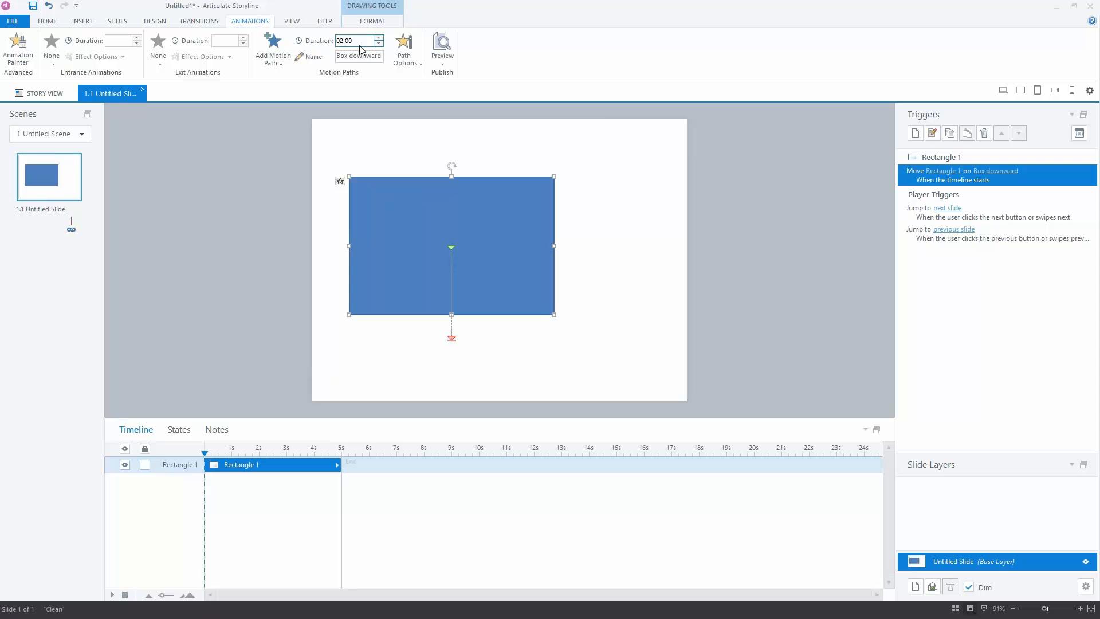
Preview the slide to watch the rectangle's motion path animation, and return to editing
click(441, 63)
click(420, 76)
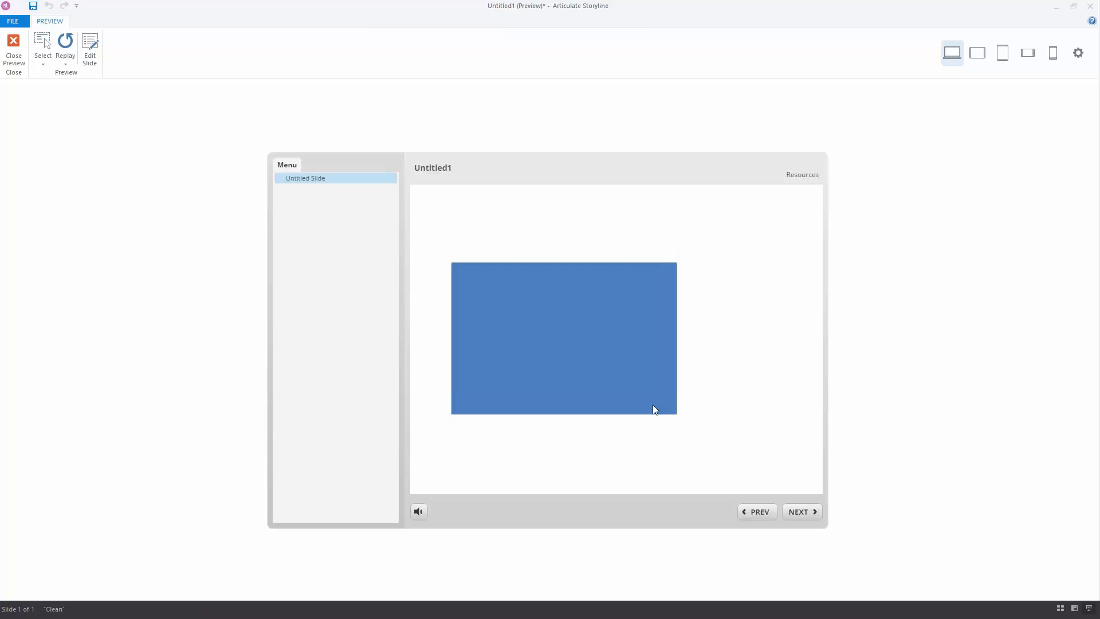
click(13, 48)
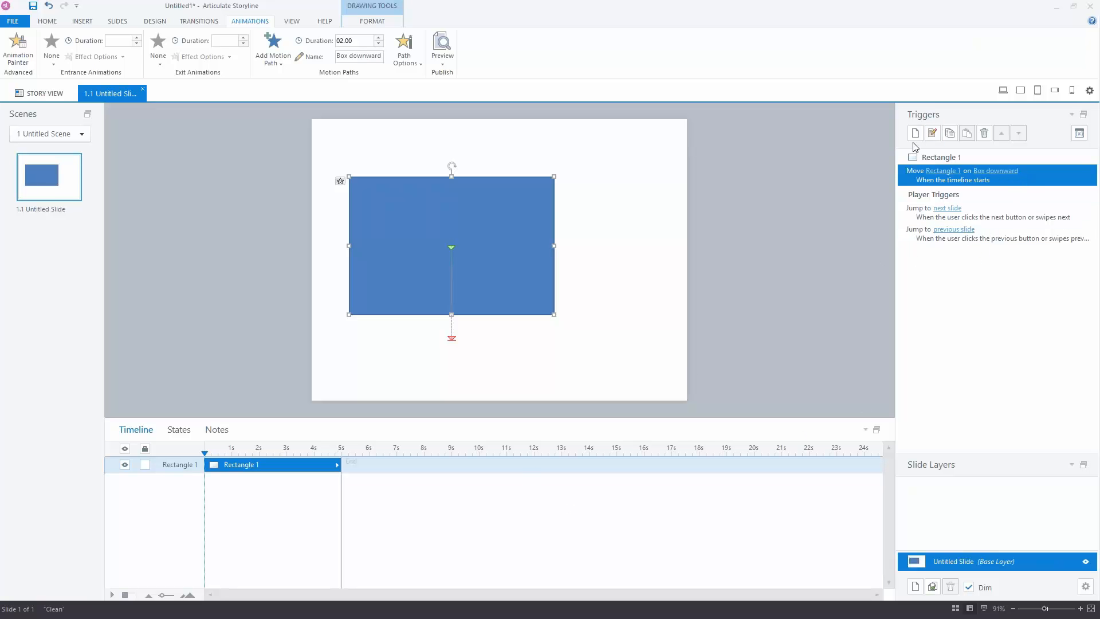
Try a trigger jumping to the next slide when the rectangle's Box downward animation completes, and cancel it
click(915, 135)
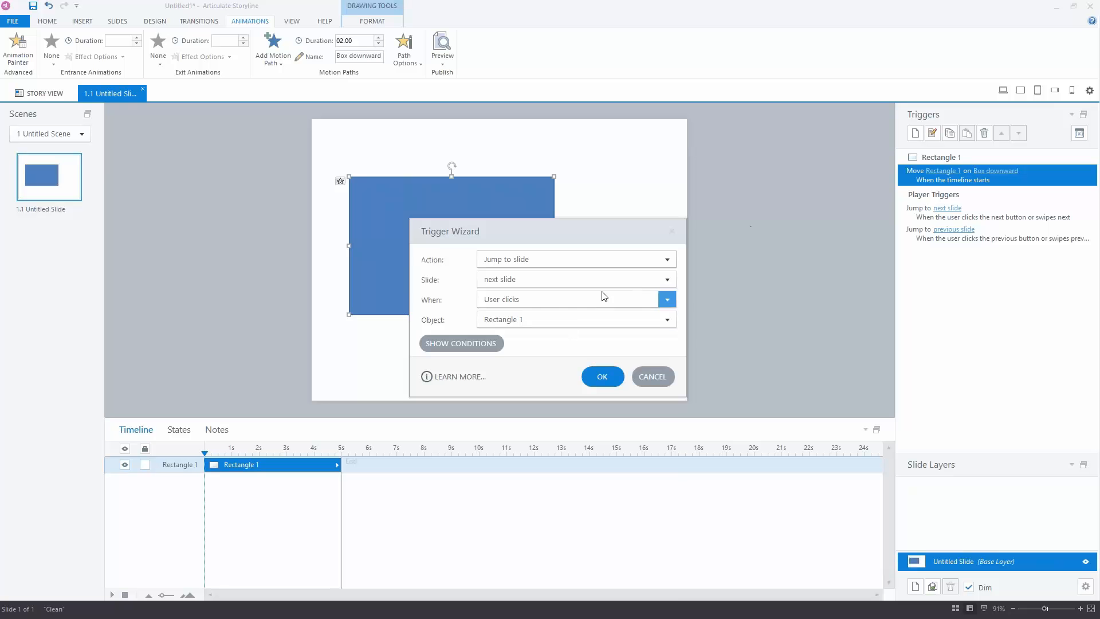
click(667, 300)
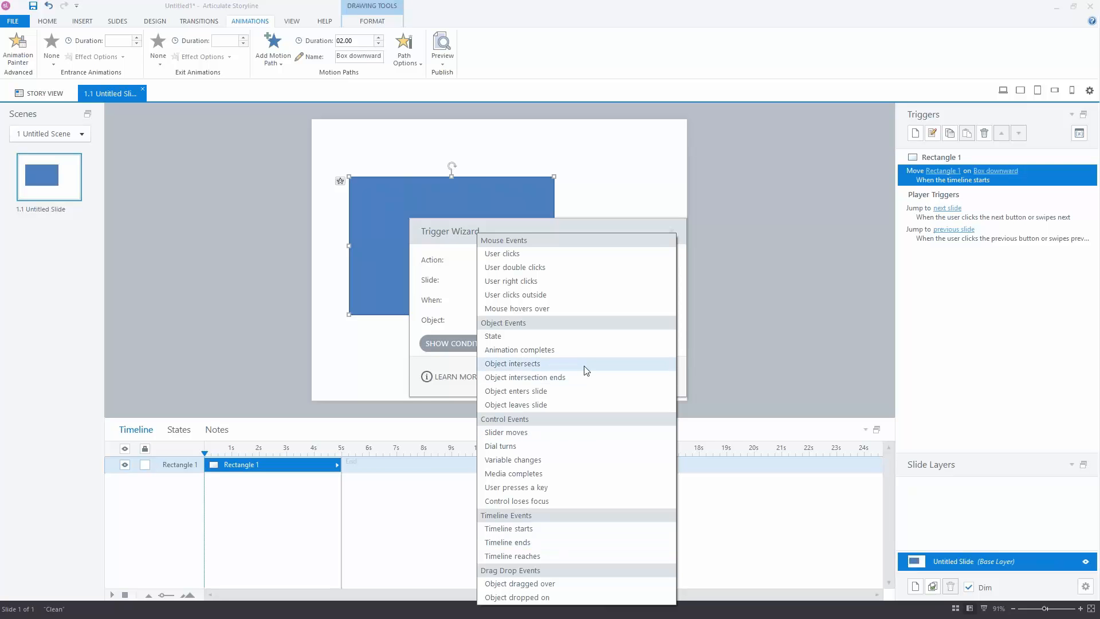
click(592, 350)
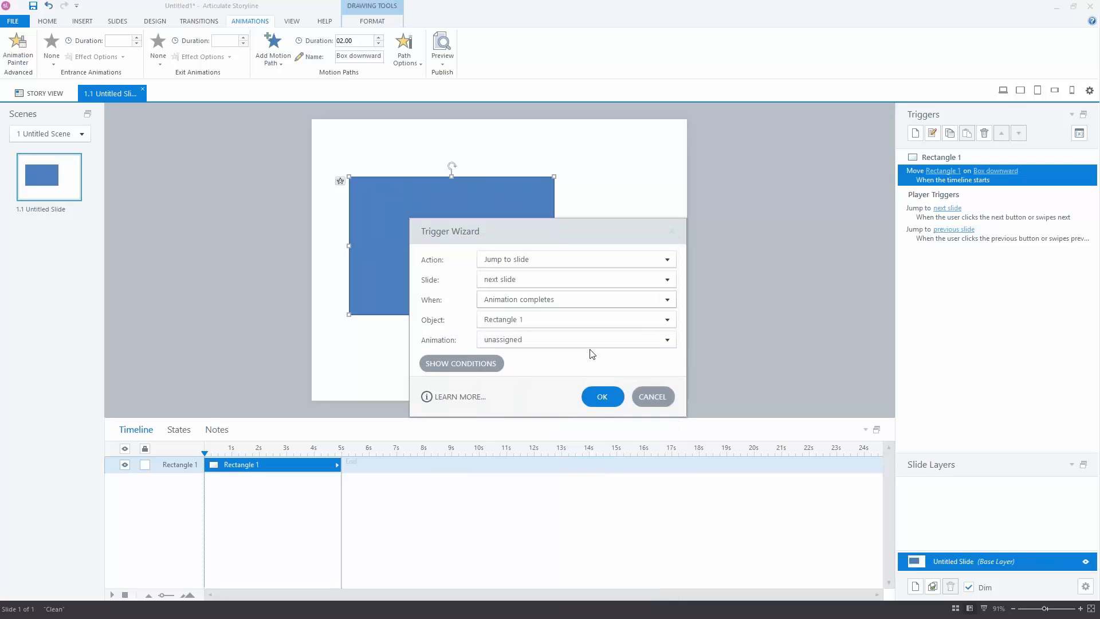
click(666, 339)
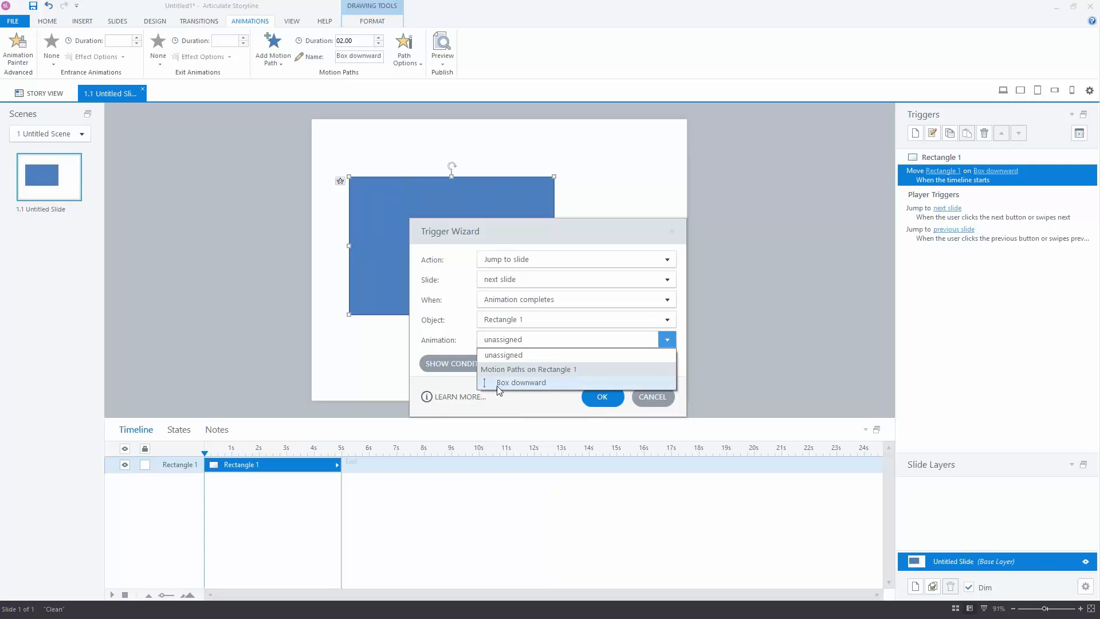
click(512, 385)
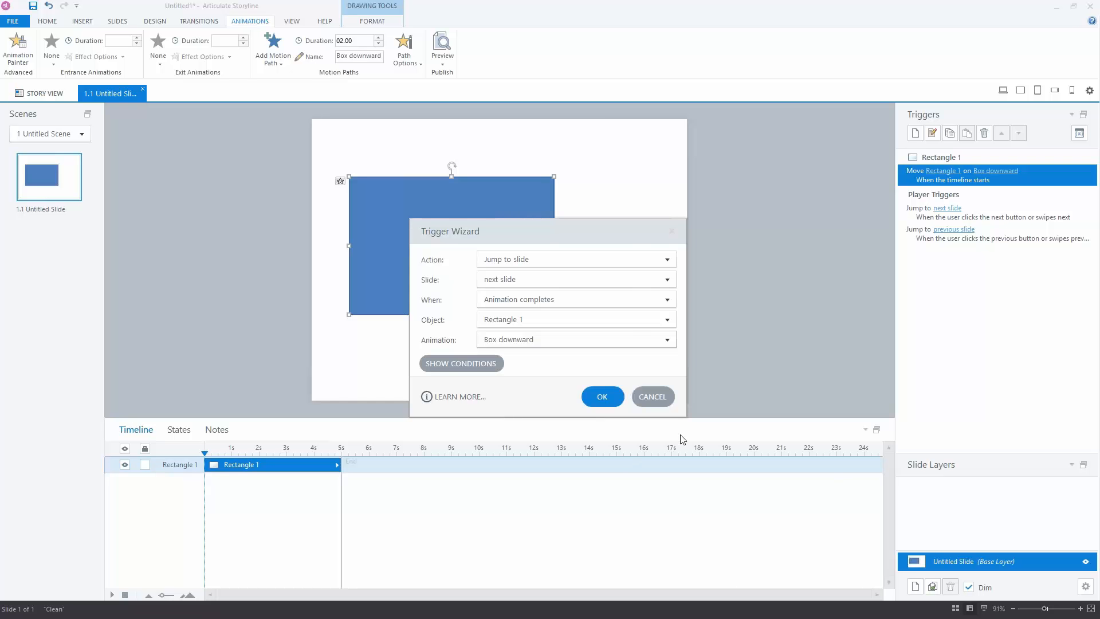
click(659, 397)
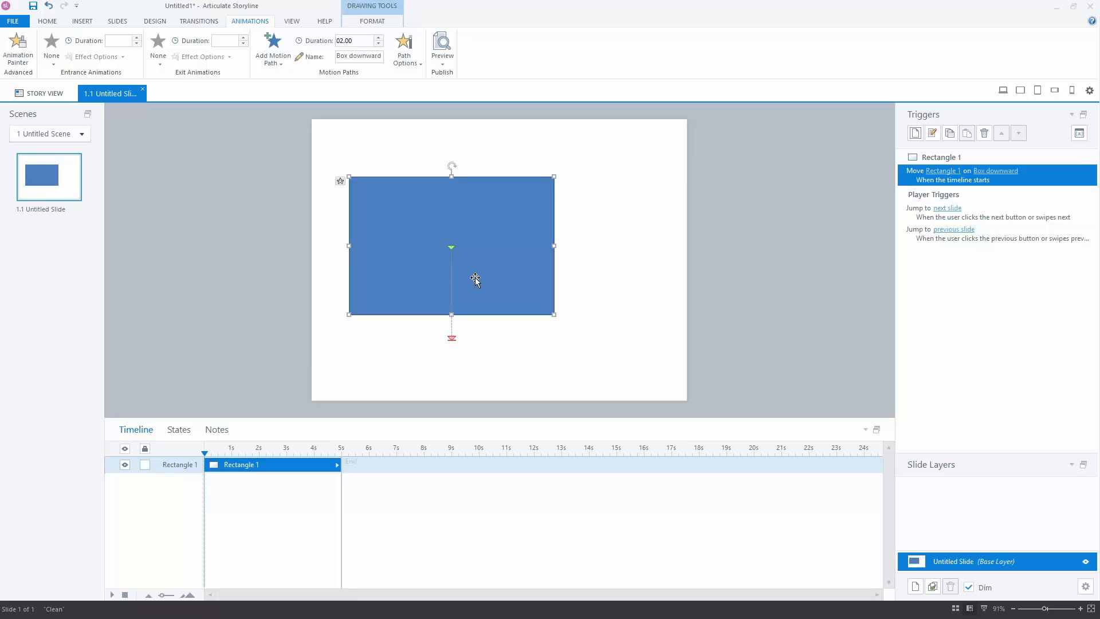
Undo the motion path and the rectangle to restore the blank slide
key(ctrl+z)
key(ctrl+z)
key(ctrl+z)
key(ctrl+z)
key(ctrl+z)
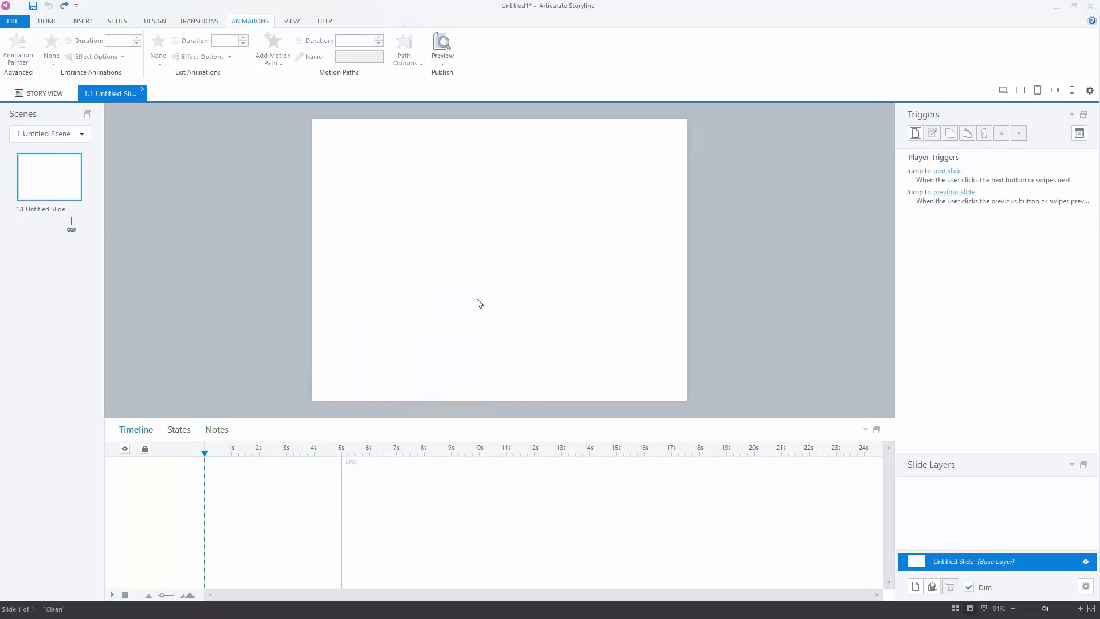
Switch to the eLearning Brothers library page in the browser, look it over, and return to Articulate Storyline
click(46, 22)
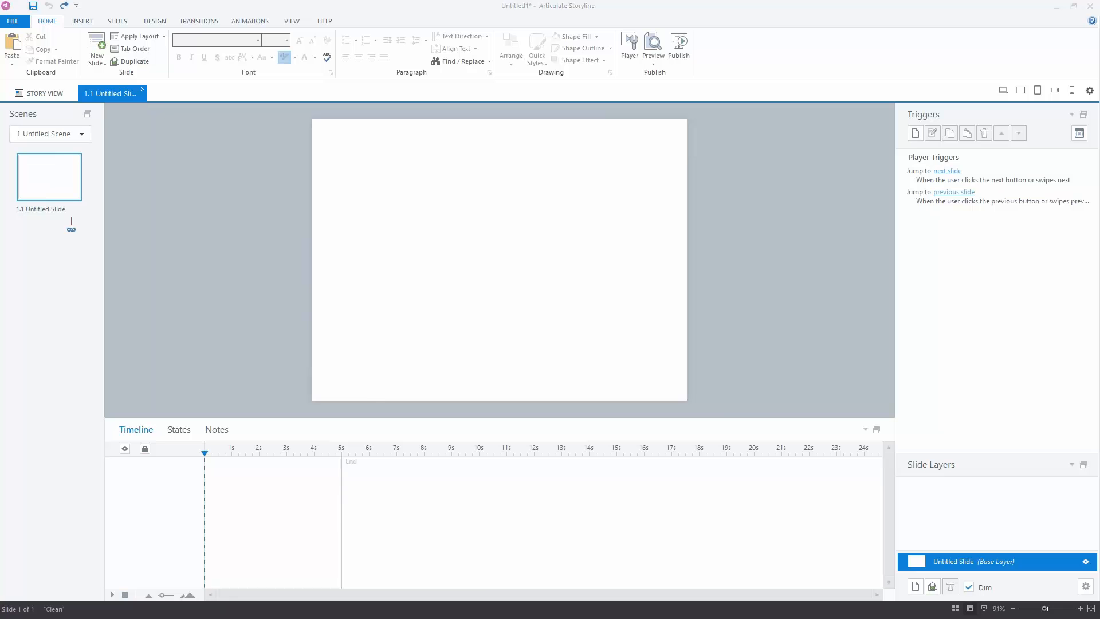
drag(320, 618, 223, 0)
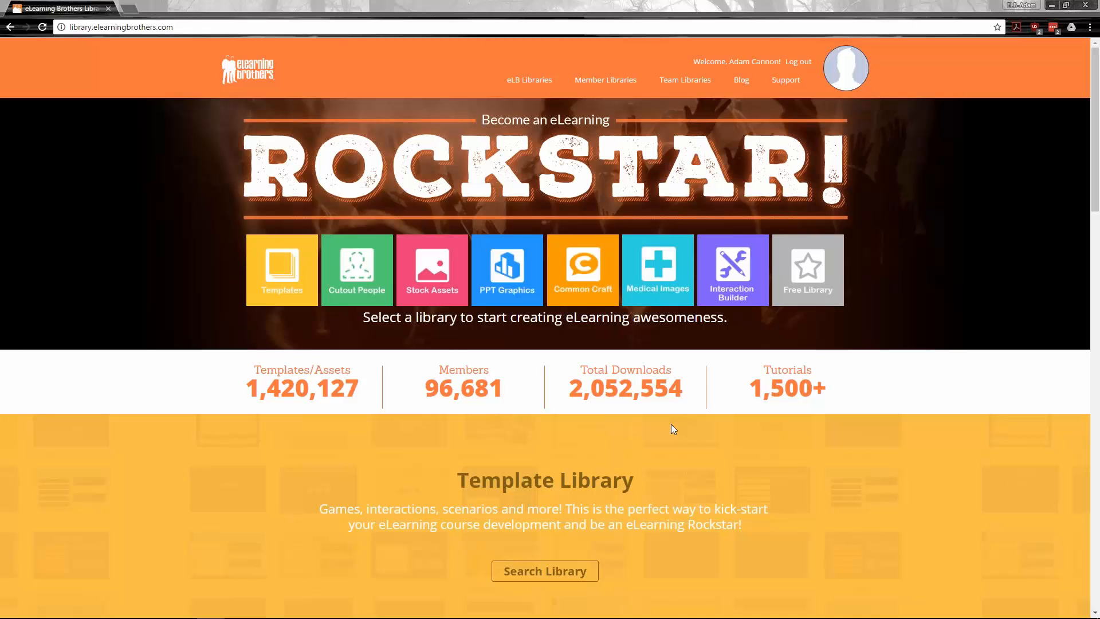
mouse_move(355, 616)
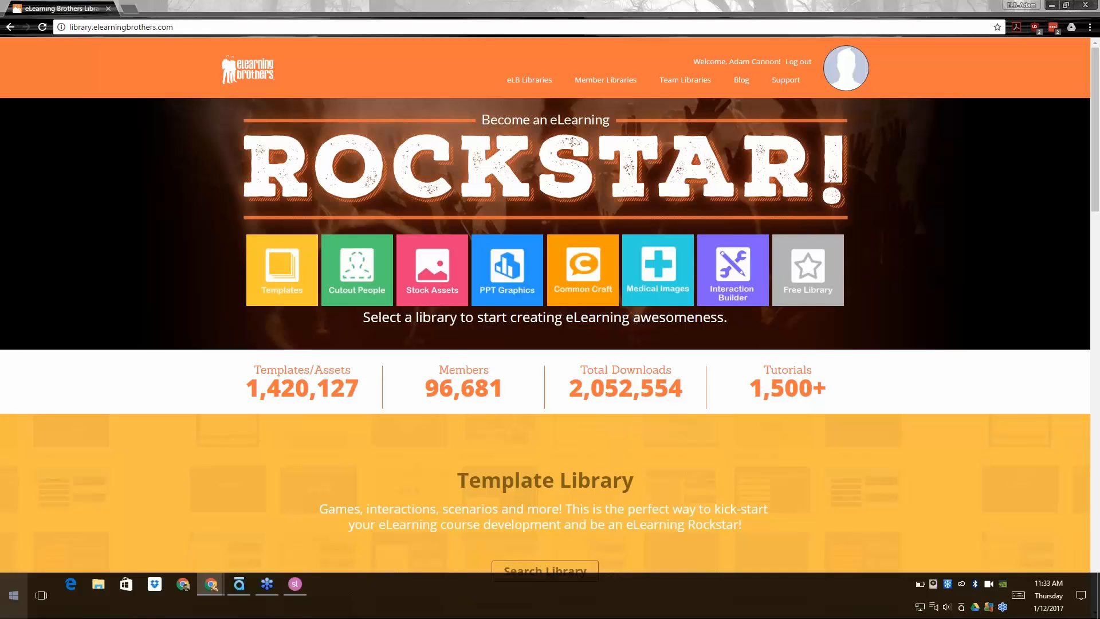
click(298, 587)
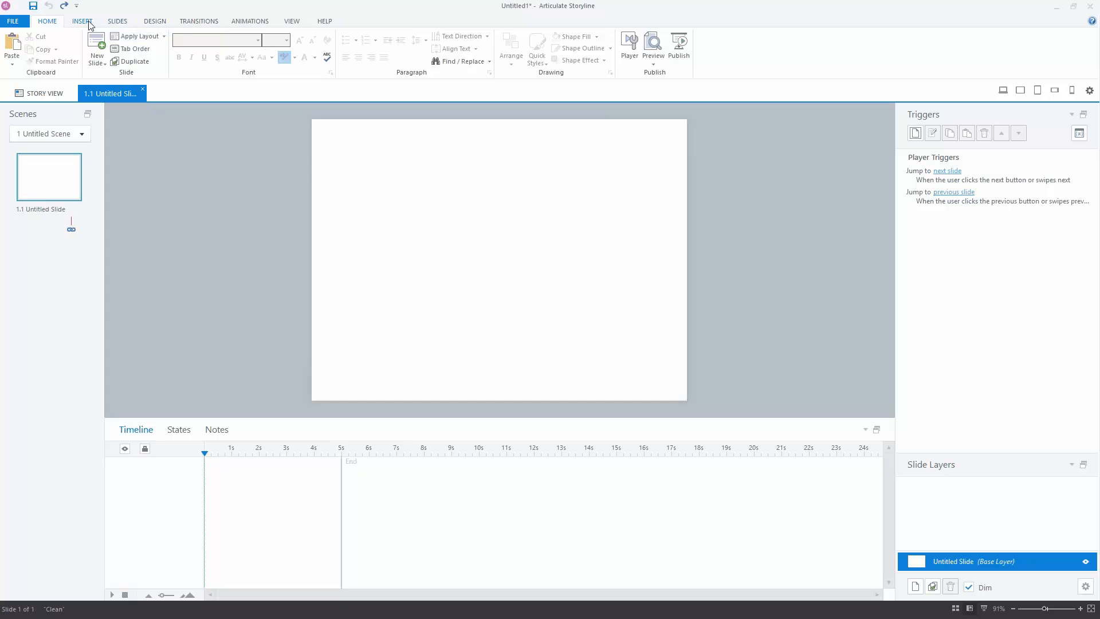
Browse the Content Library for slides to insert, filtered to the Scenarios type and the Dark theme
click(117, 21)
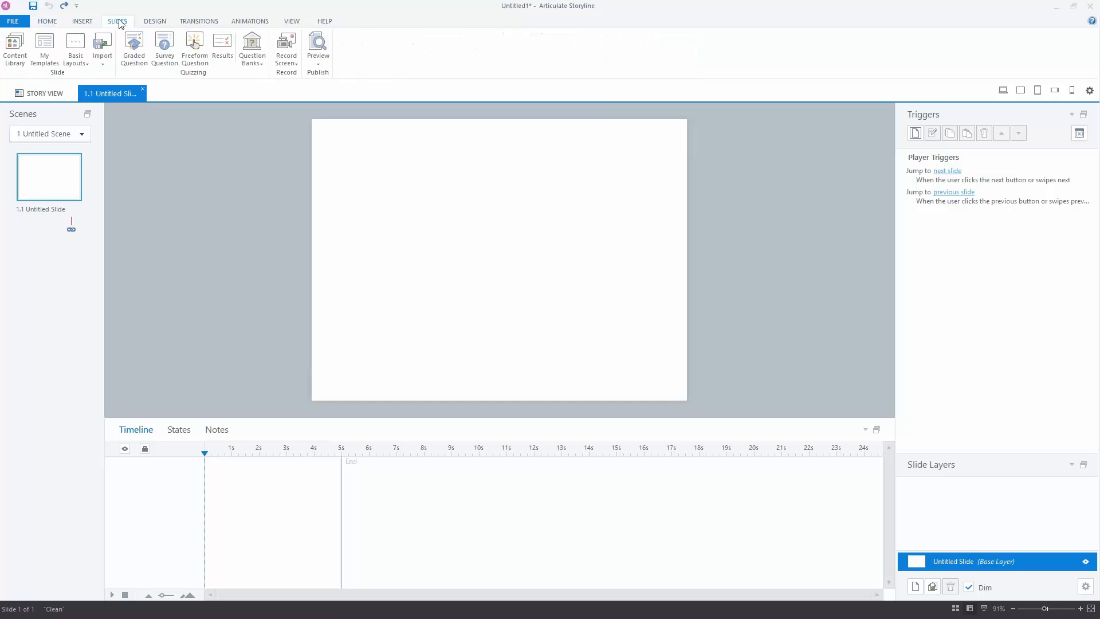
click(17, 54)
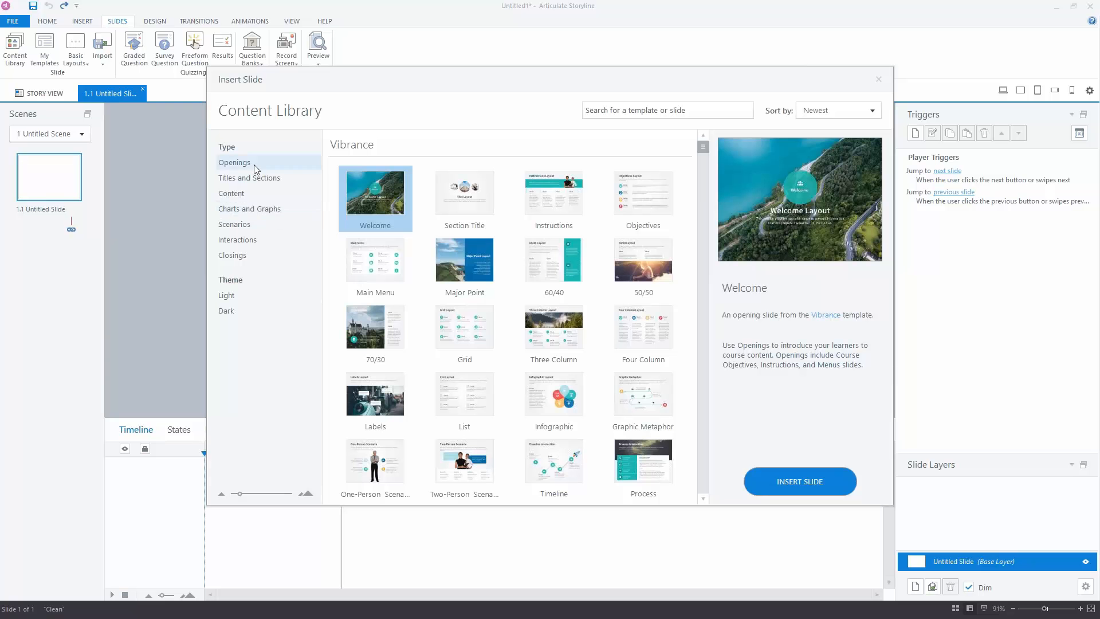
click(239, 228)
scroll(514, 321, down, 2)
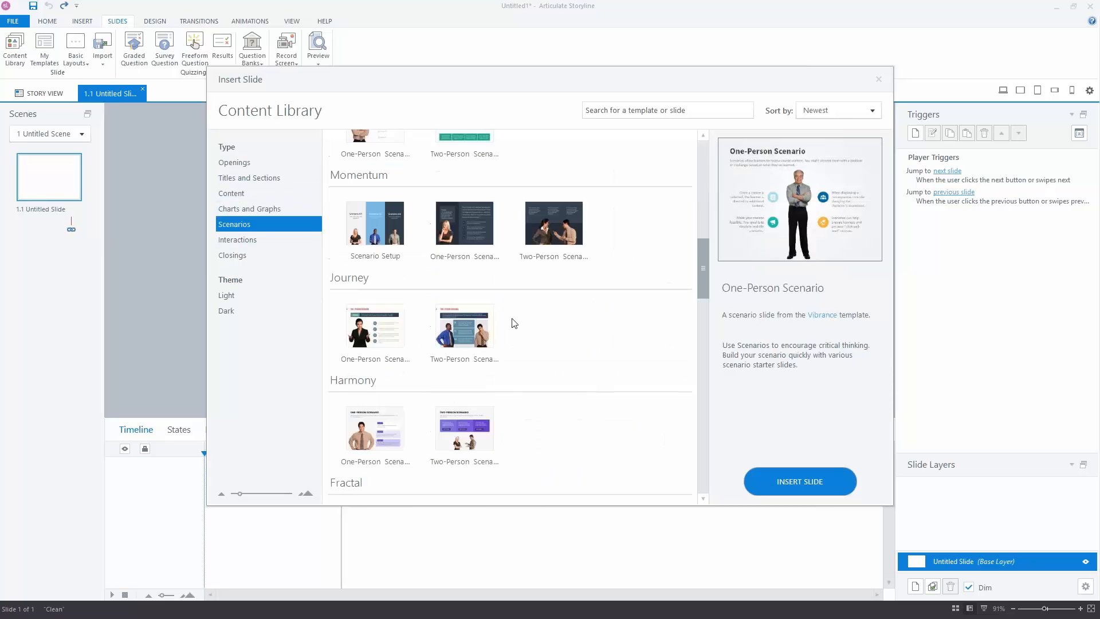
scroll(401, 312, up, 3)
click(227, 312)
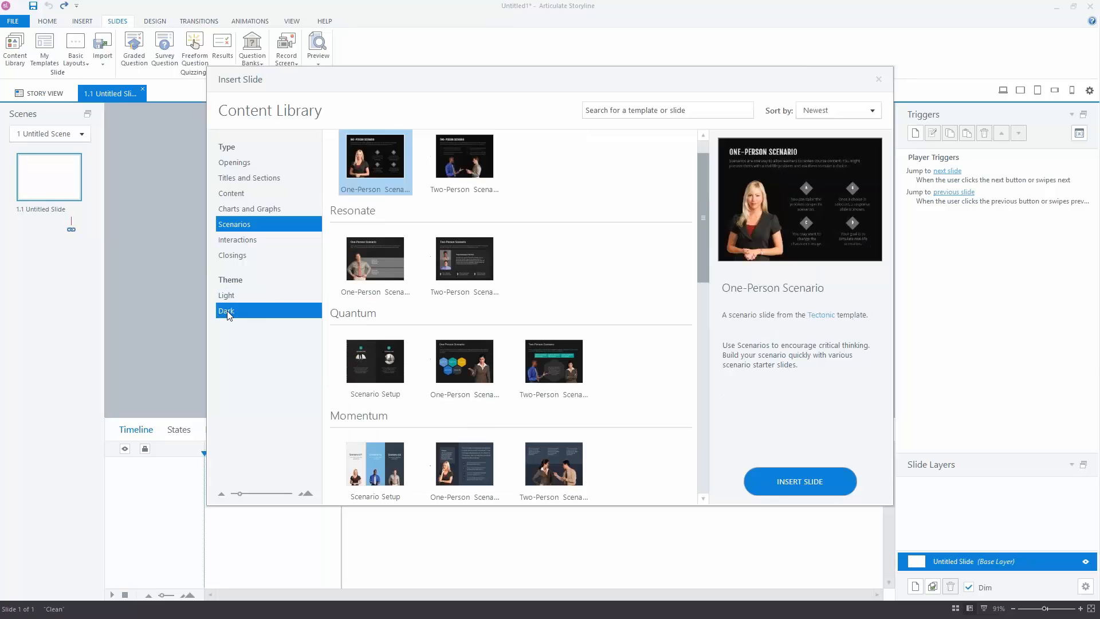
Insert the Scenario slide from the Perspective template and reopen the blank slide 1.1
scroll(500, 295, down, 6)
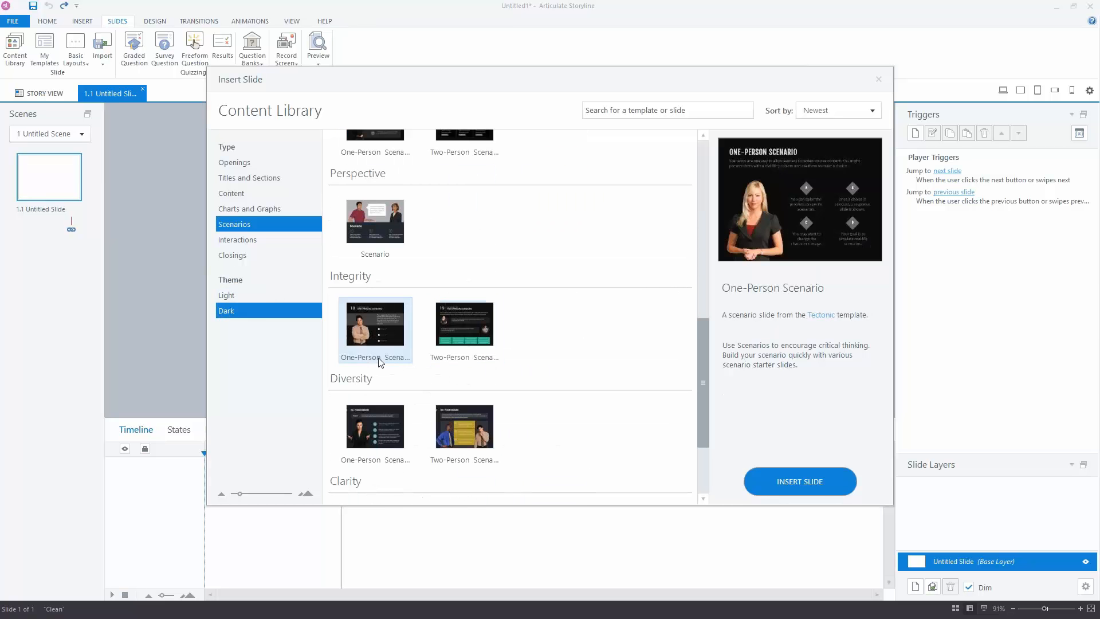
click(392, 227)
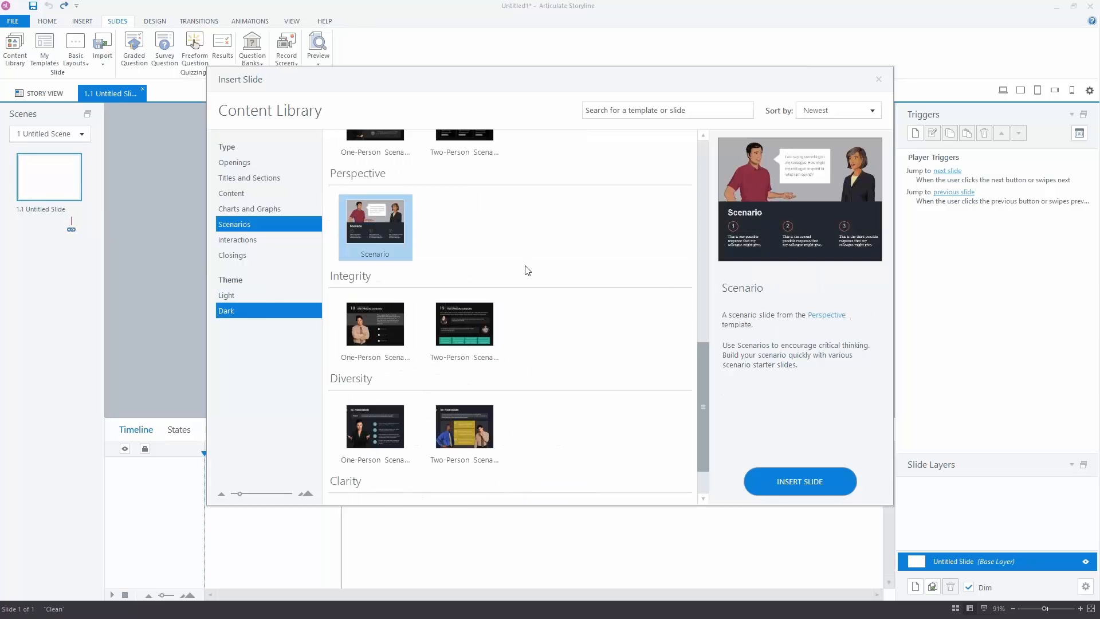
click(802, 482)
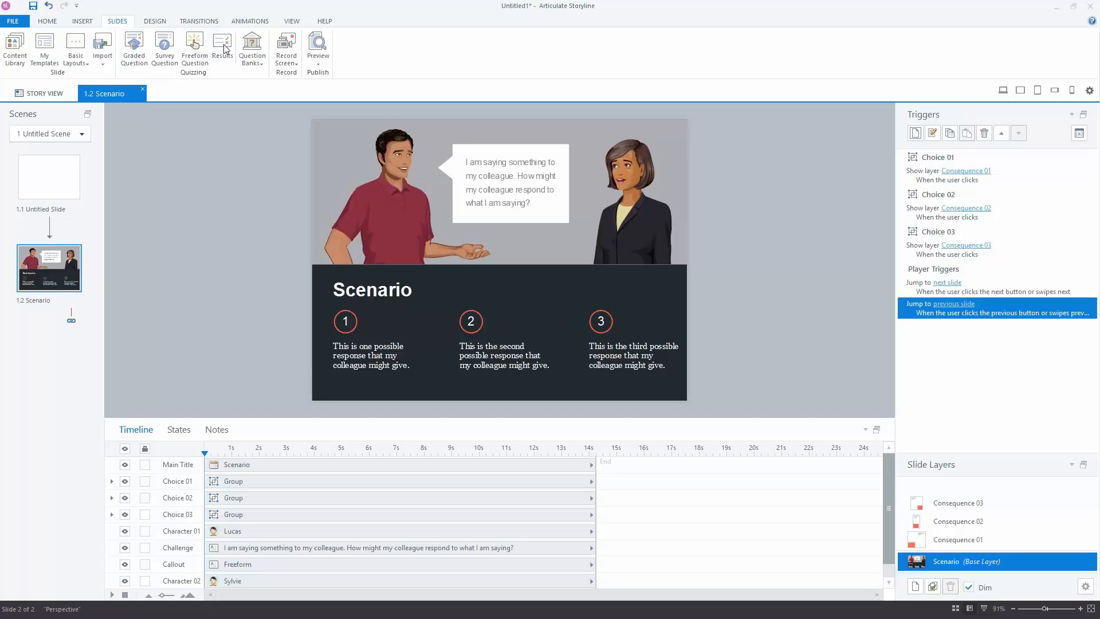
click(33, 175)
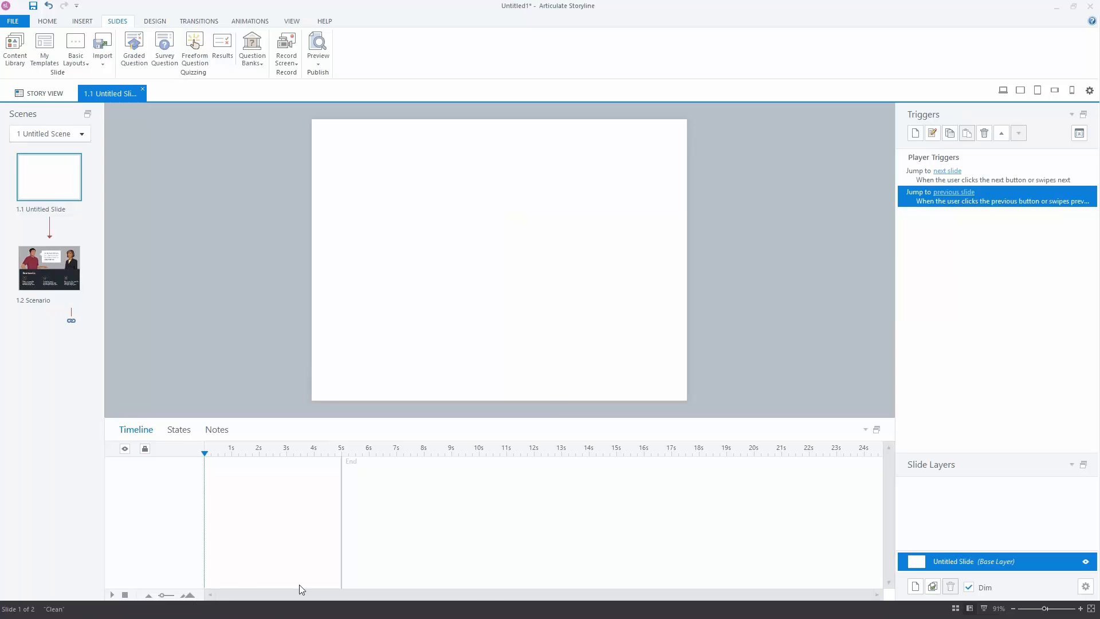
Switch to the eLearning Brothers library home page in the browser and look over its template and asset libraries
mouse_move(278, 595)
key(super)
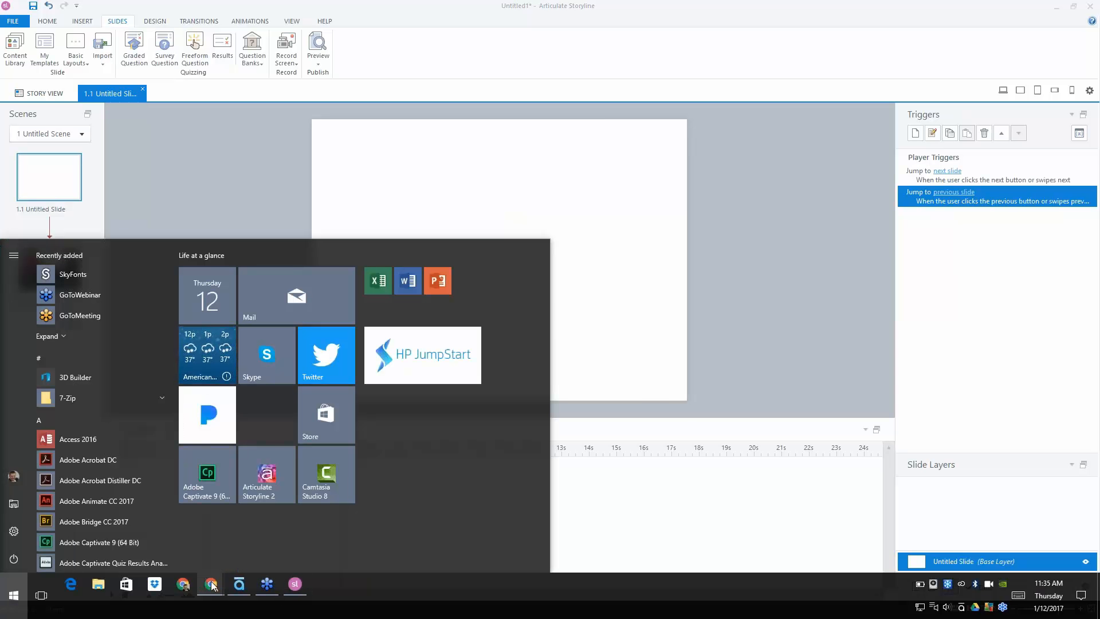
mouse_move(218, 587)
click(272, 530)
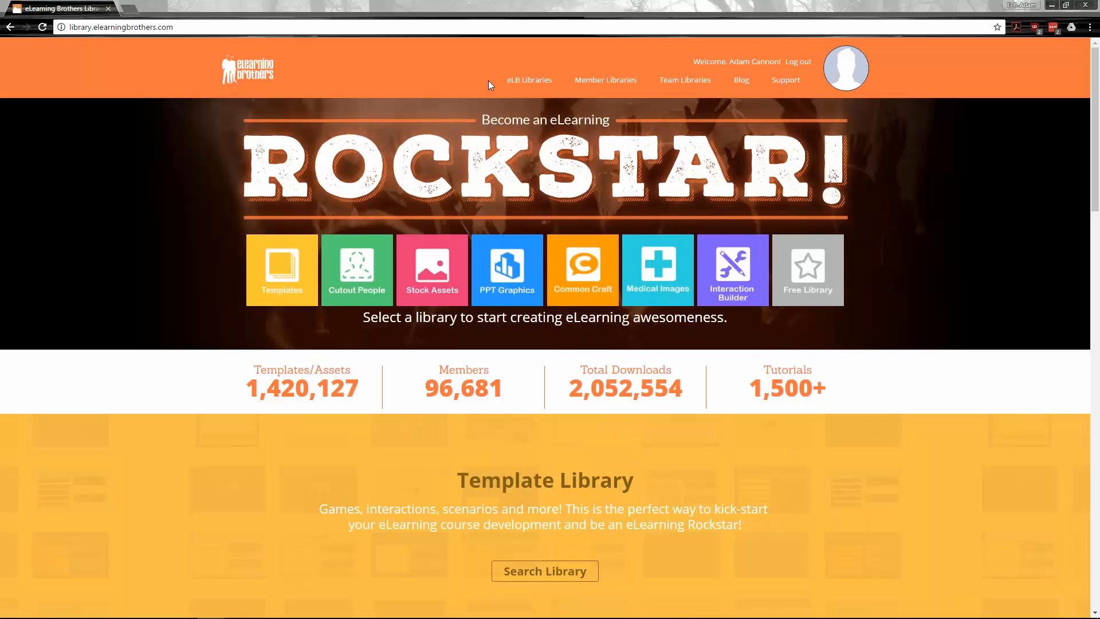
mouse_move(265, 605)
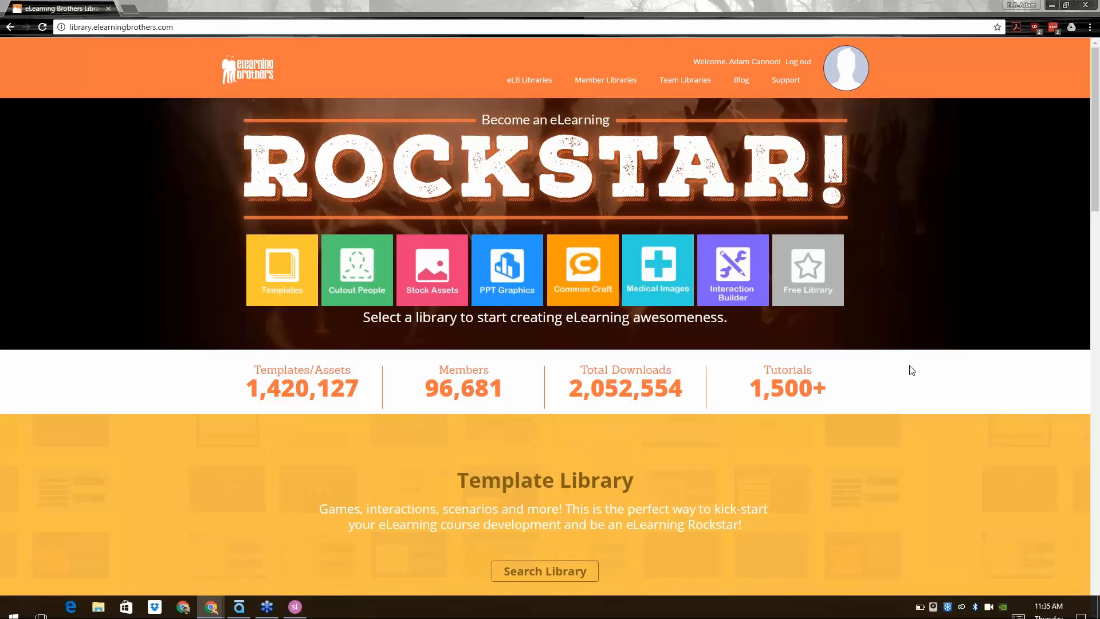
scroll(887, 360, down, 1)
scroll(884, 367, up, 1)
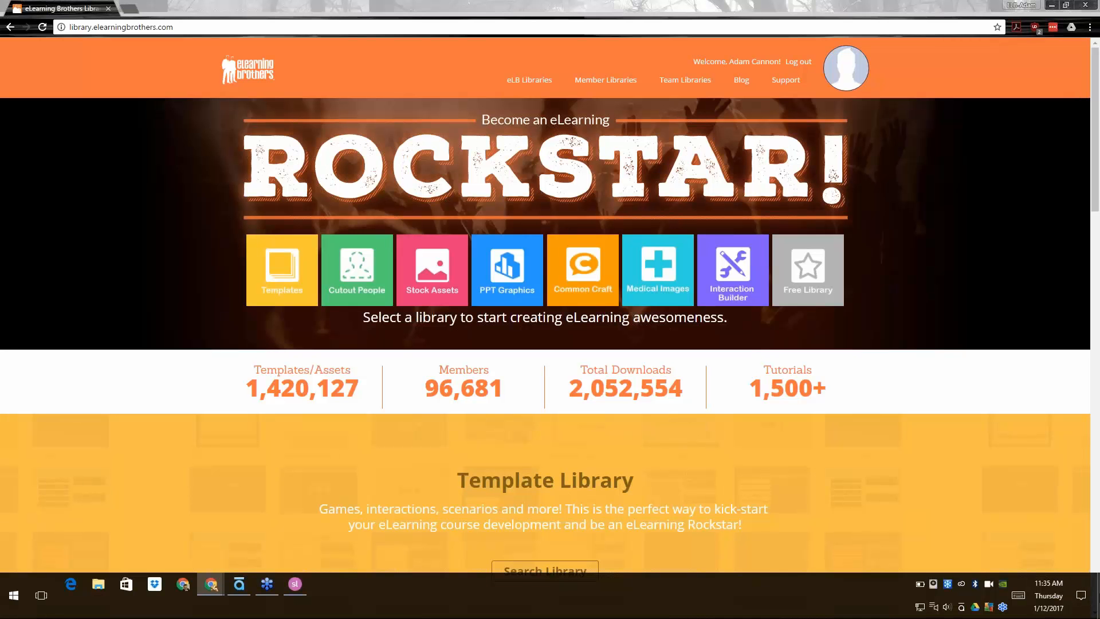
Minimize the browser, Storyline and the Articulate 360 launcher window to clear the desktop
click(1053, 5)
click(1053, 5)
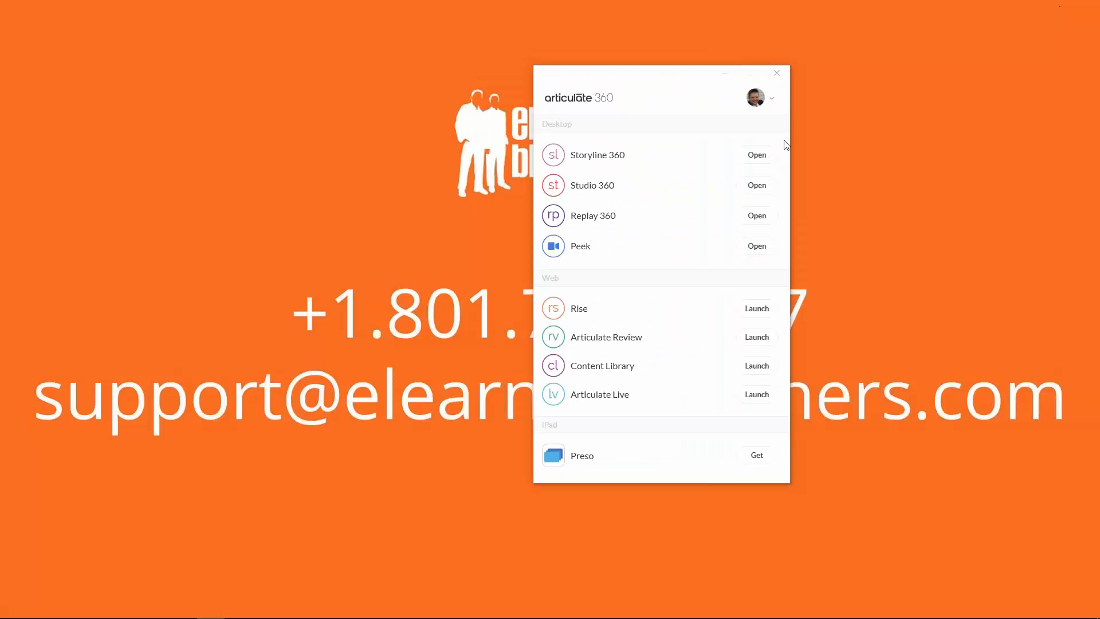
click(724, 73)
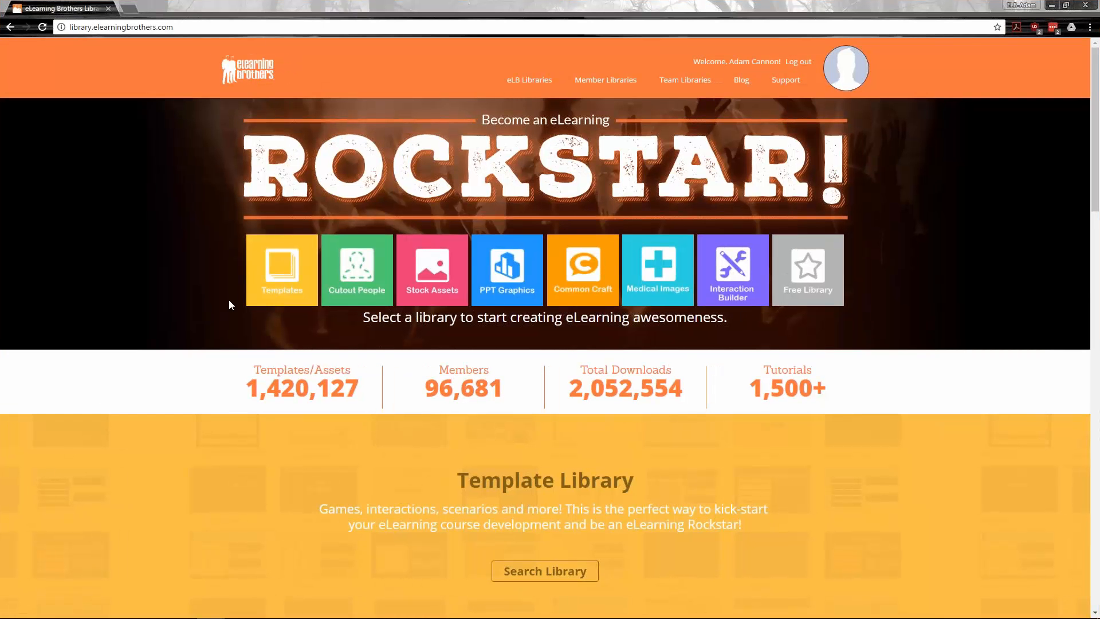
In the browser, view the Template Library's Articulate Storyline templates, then return to the library home page
mouse_move(530, 82)
mouse_move(600, 84)
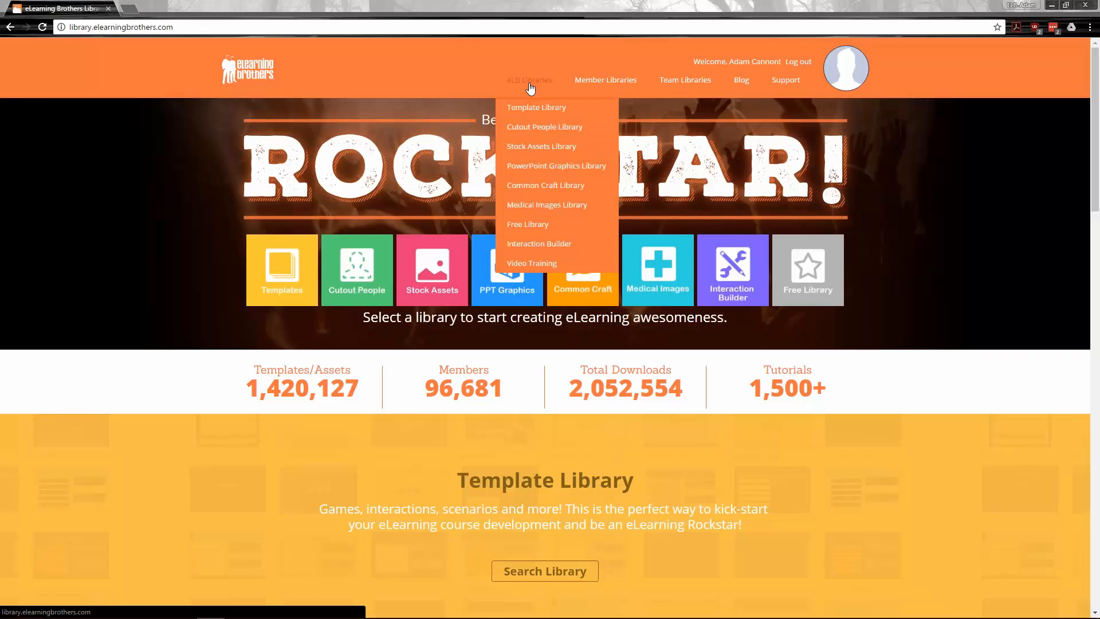
mouse_move(563, 108)
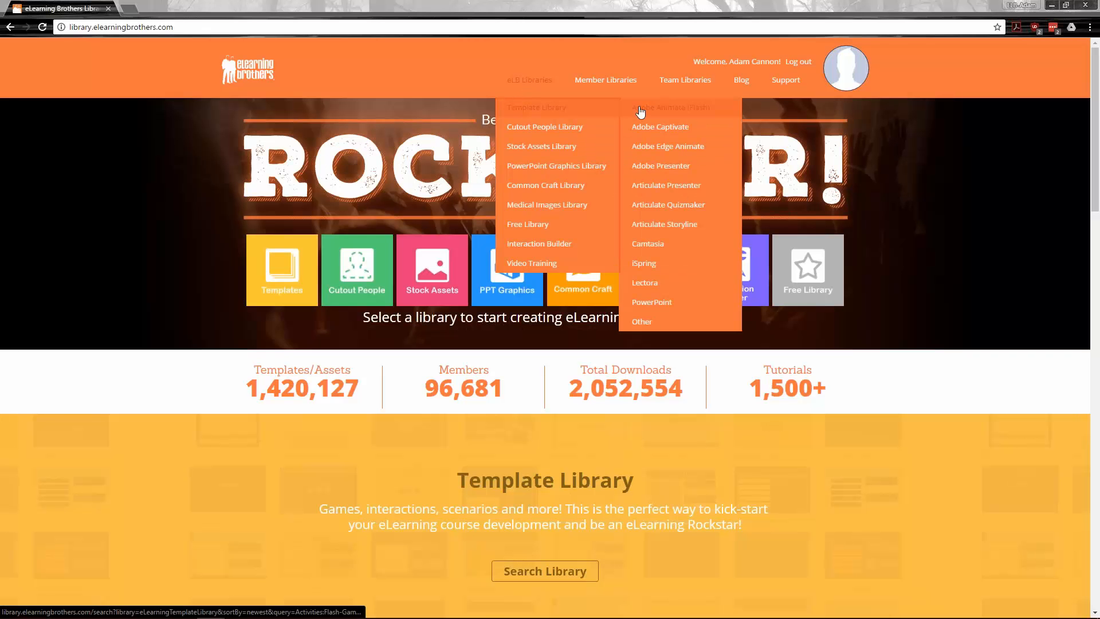
click(670, 226)
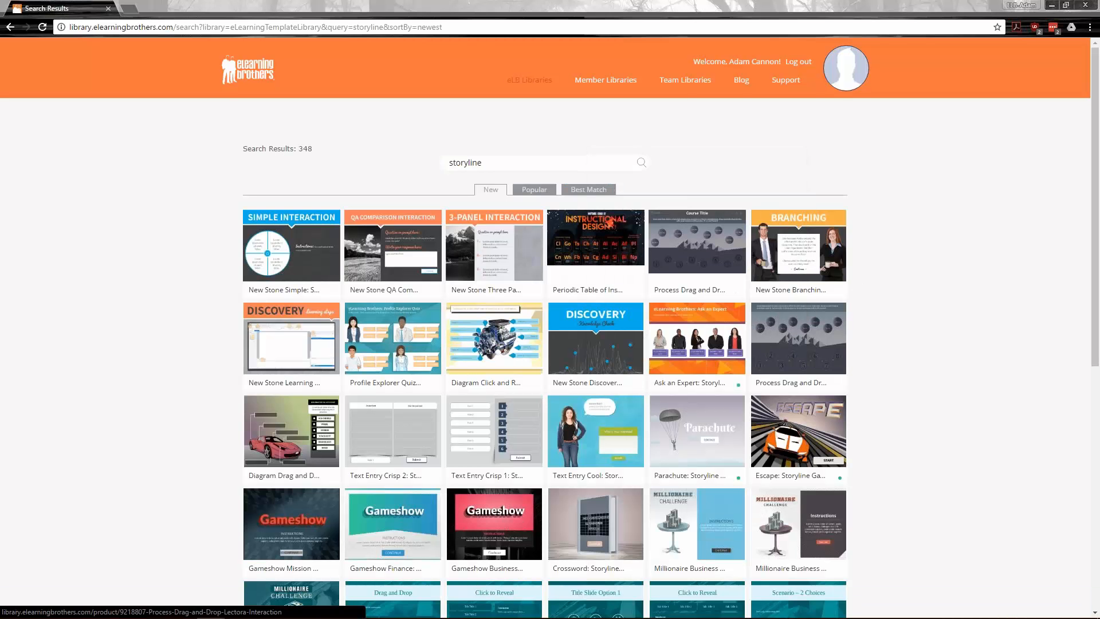
mouse_move(529, 79)
mouse_move(539, 184)
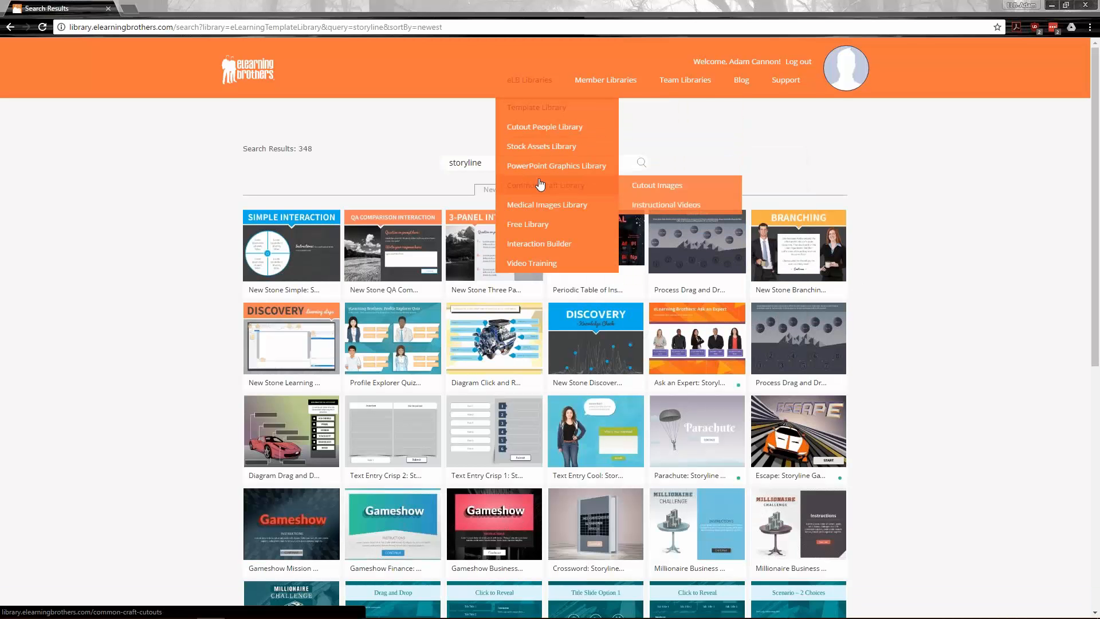
click(10, 27)
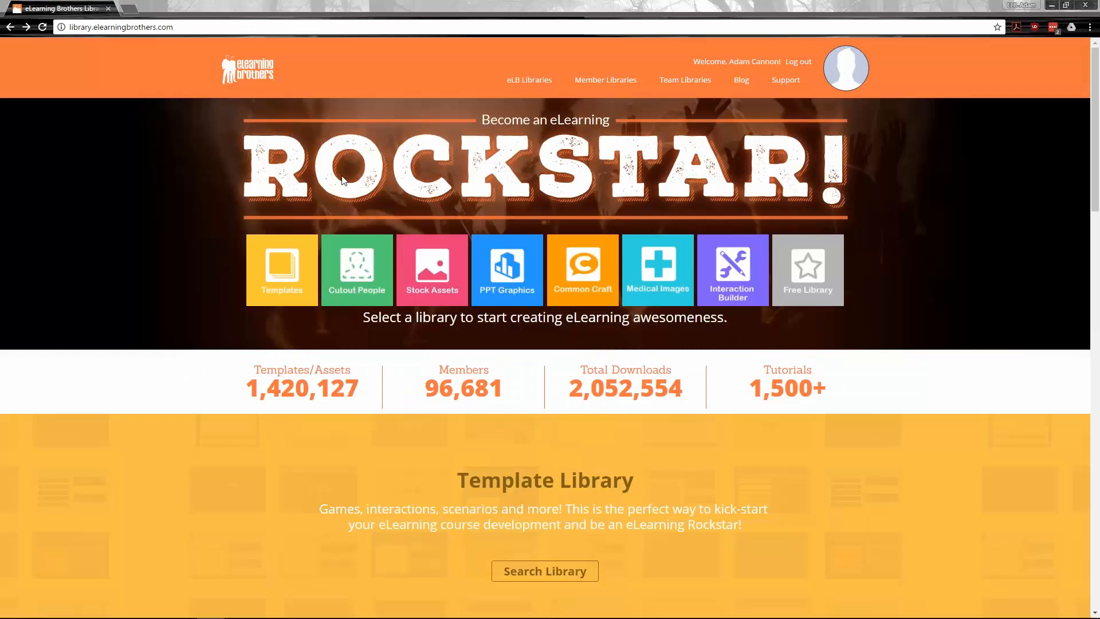
Browse the Storyline Navigation Players in the Template Library and return to the library's overview page
click(267, 280)
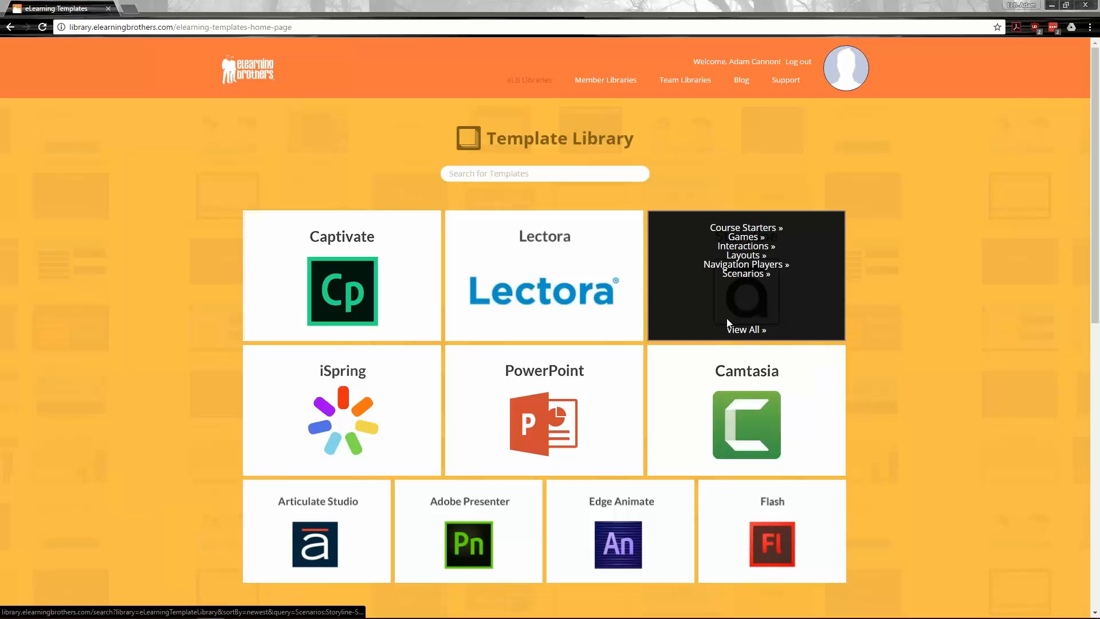
click(754, 267)
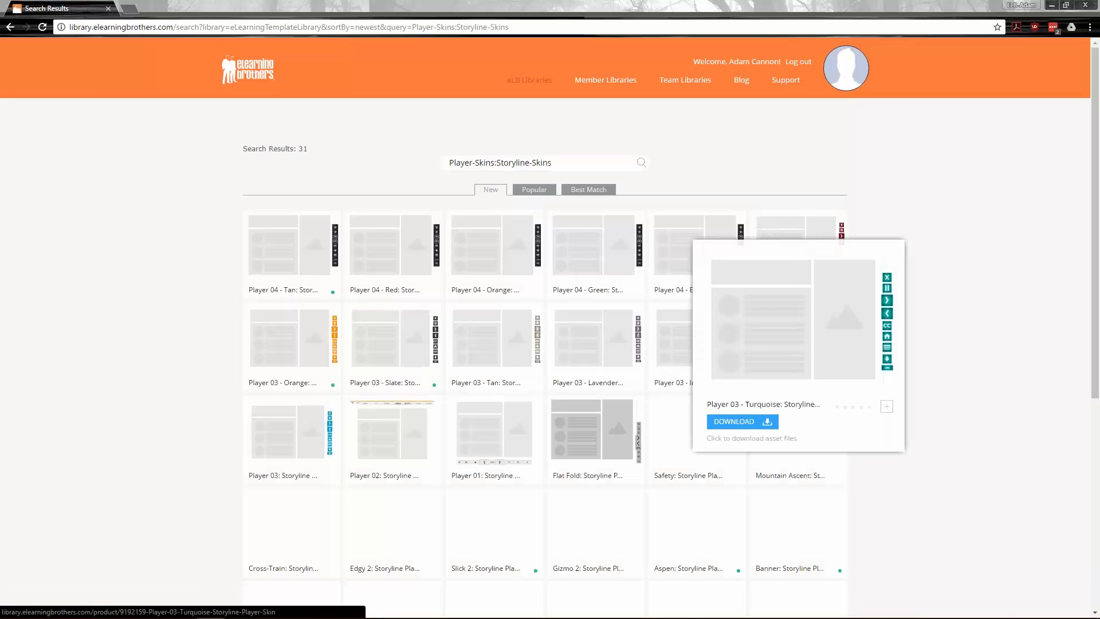
scroll(950, 373, down, 3)
scroll(697, 355, up, 3)
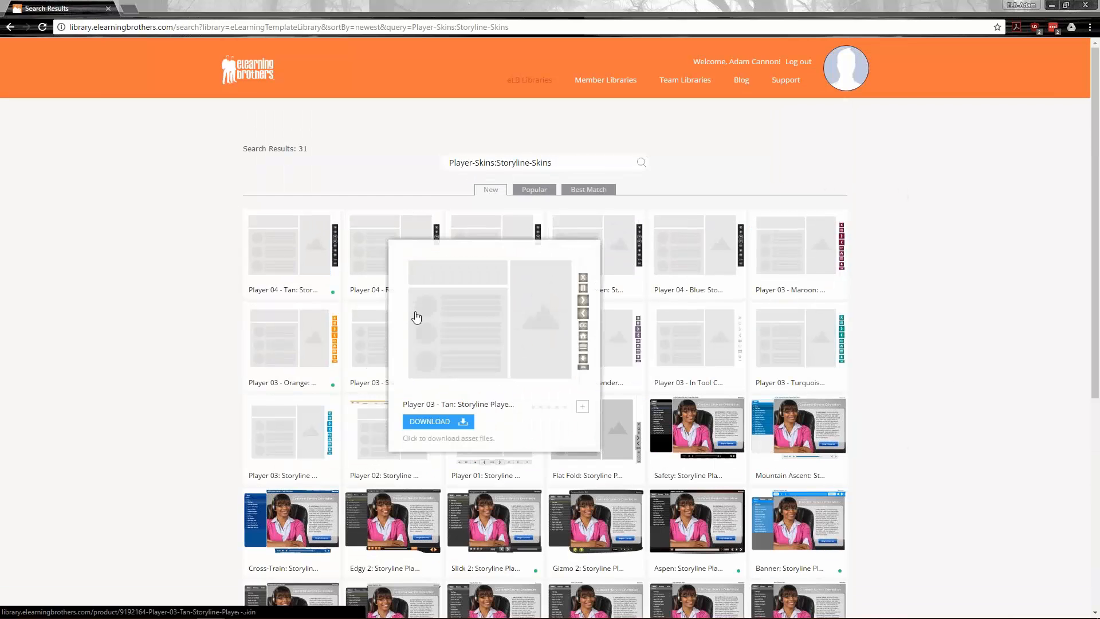
scroll(416, 317, down, 4)
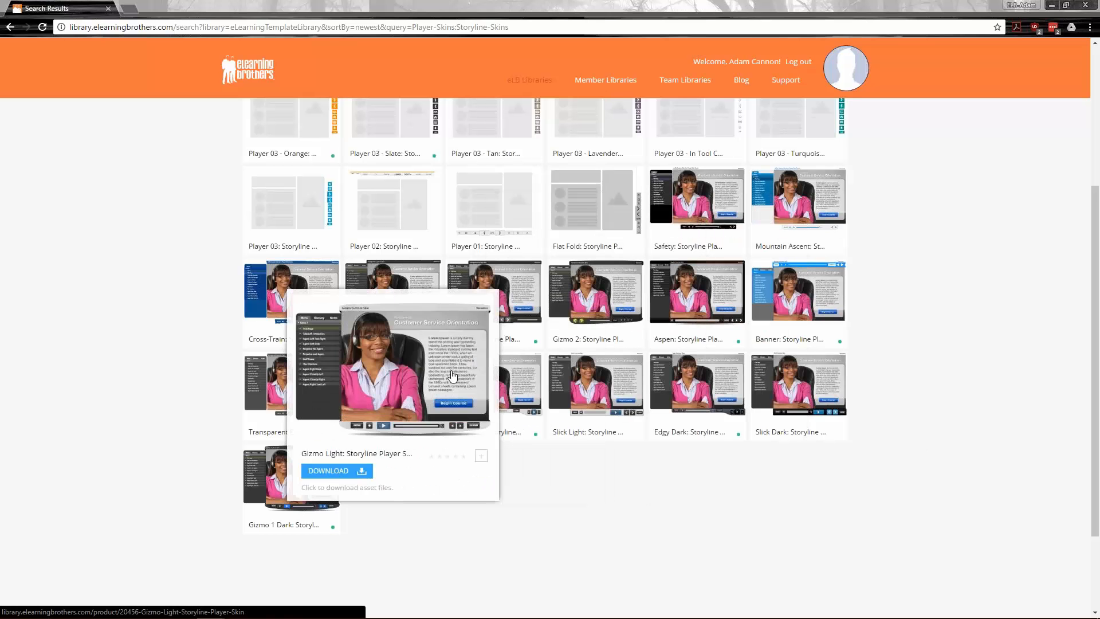
scroll(755, 380, up, 2)
scroll(755, 380, up, 3)
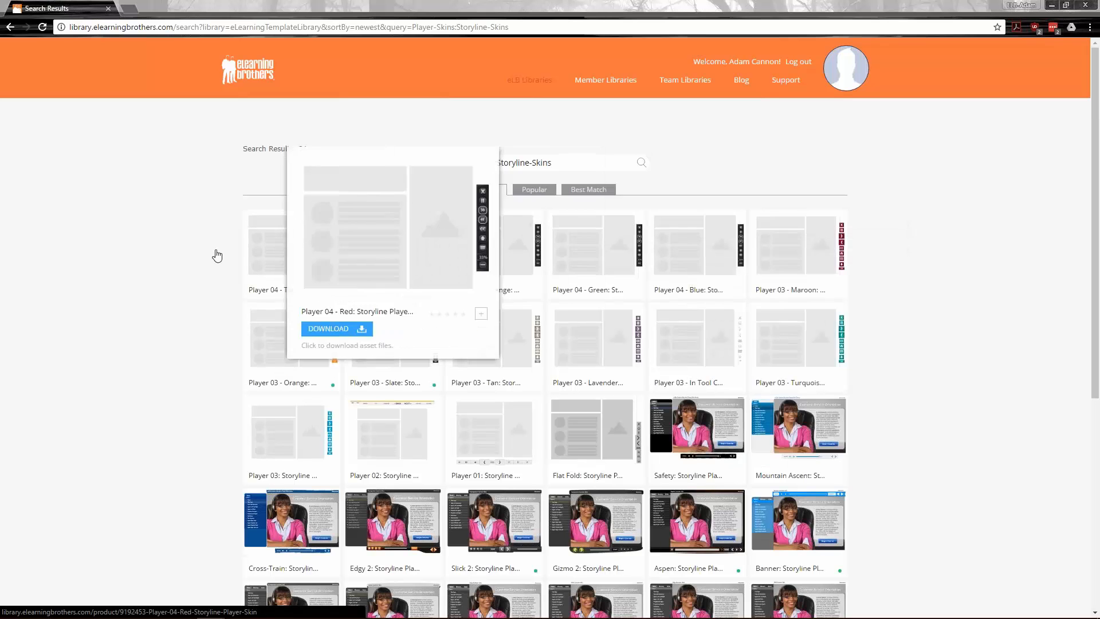
key(alt+Left)
Browse the Template Library's Storyline Interactions for an interaction template to download
mouse_move(745, 235)
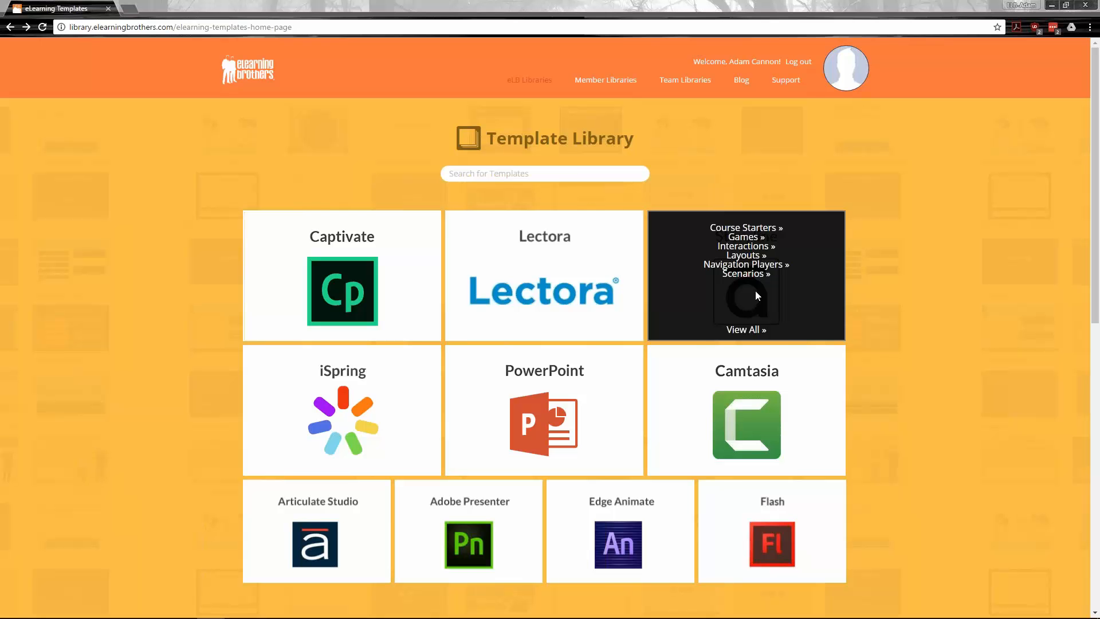
mouse_move(789, 304)
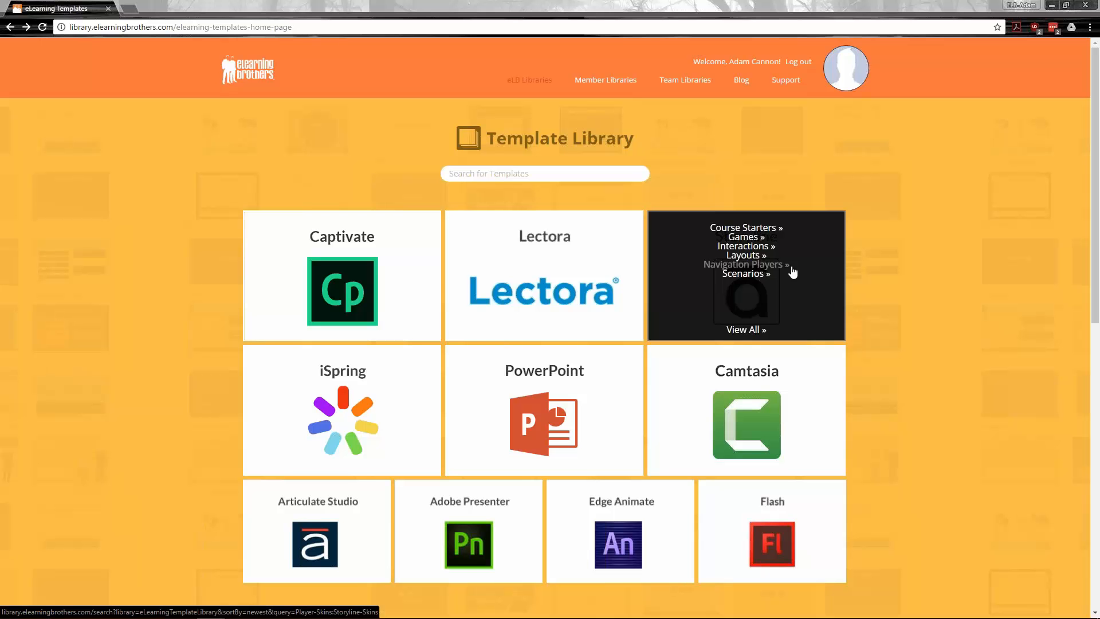
click(754, 251)
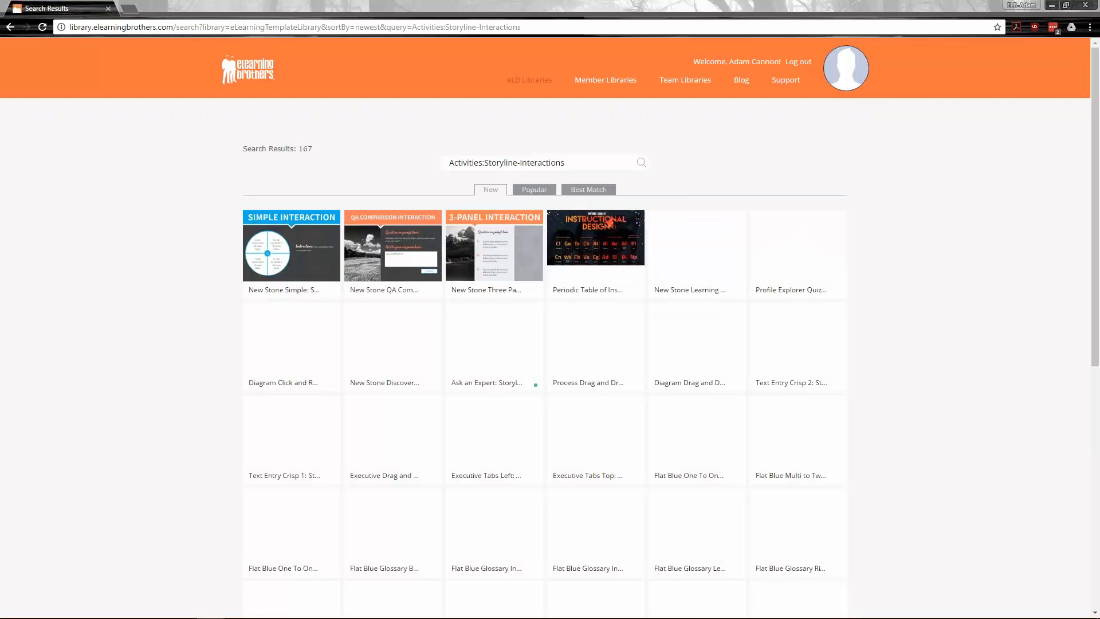
scroll(928, 307, down, 5)
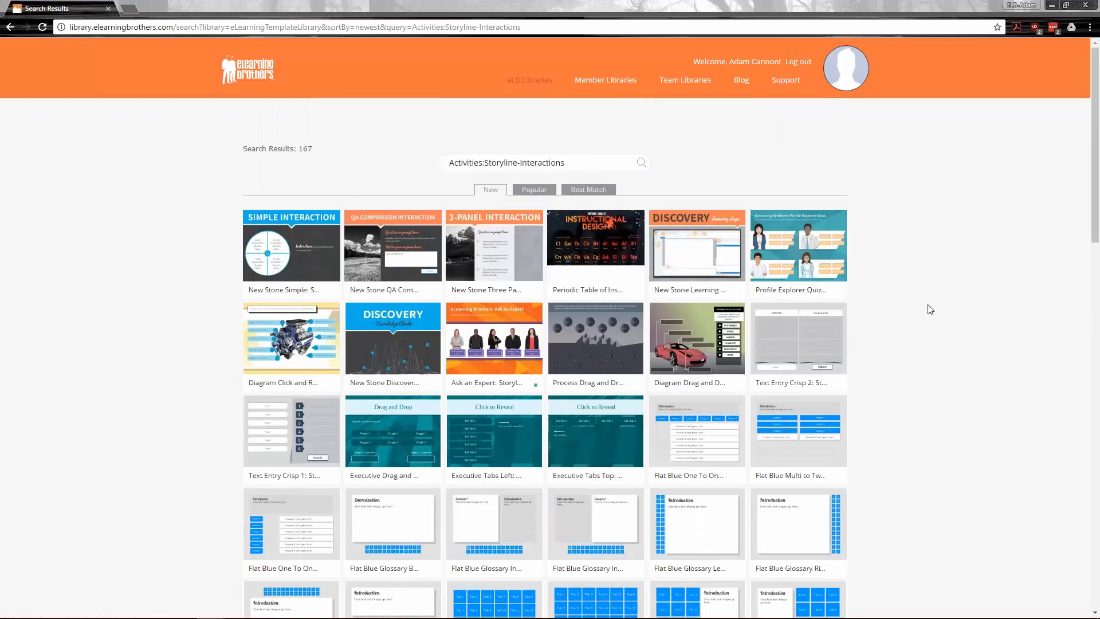
scroll(929, 310, down, 15)
scroll(925, 314, down, 2)
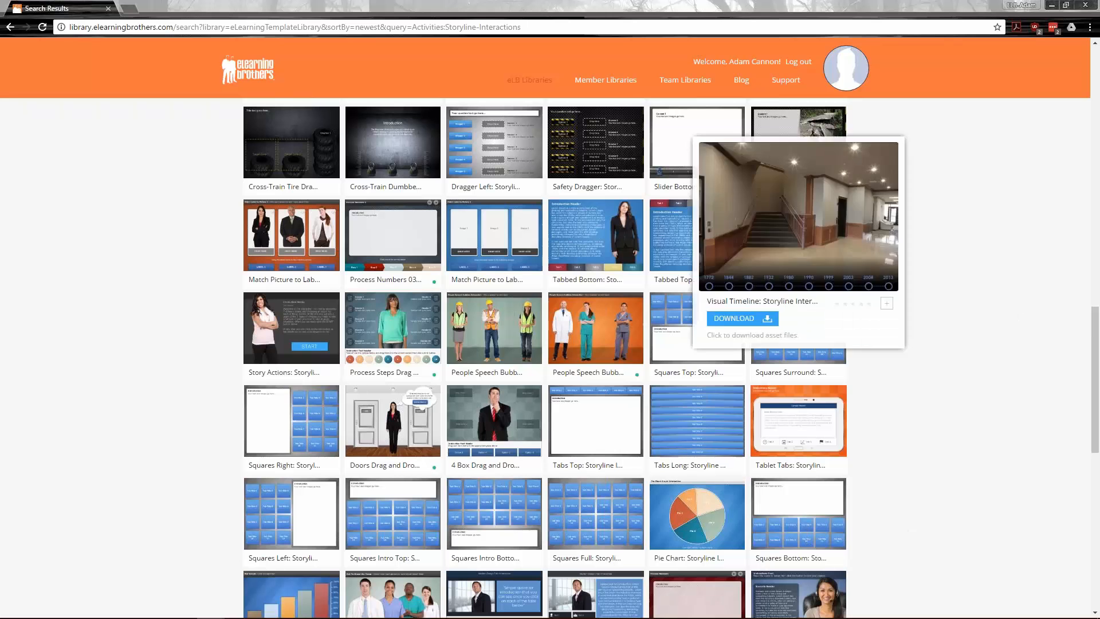
Download the Match Picture to Label 3 Storyline Interaction template from its product page
mouse_move(289, 238)
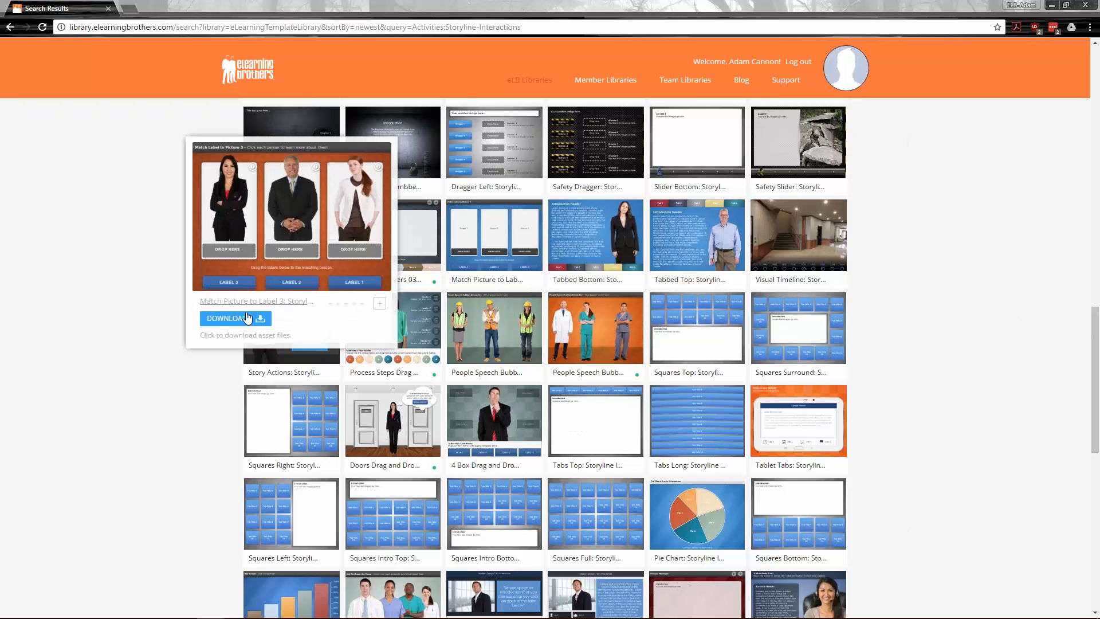
mouse_move(246, 319)
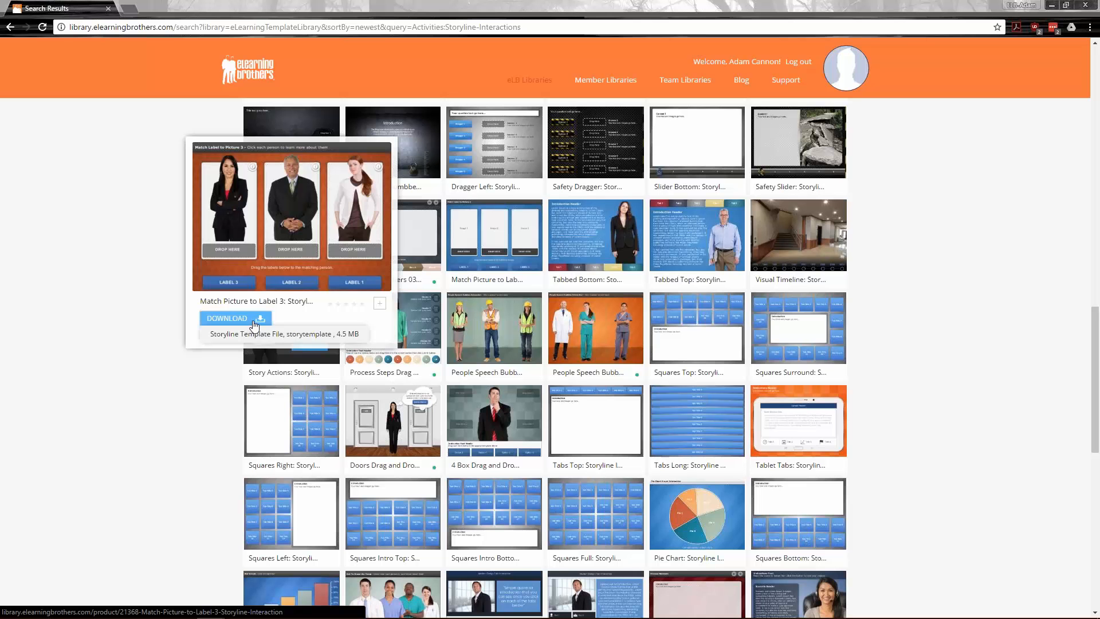
click(266, 222)
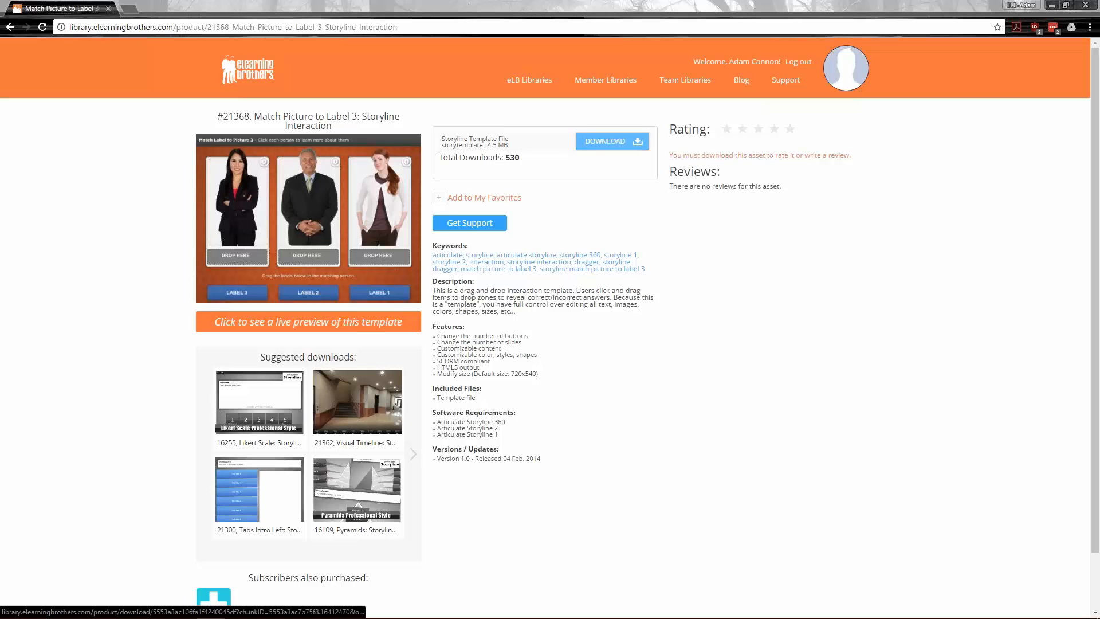
click(623, 148)
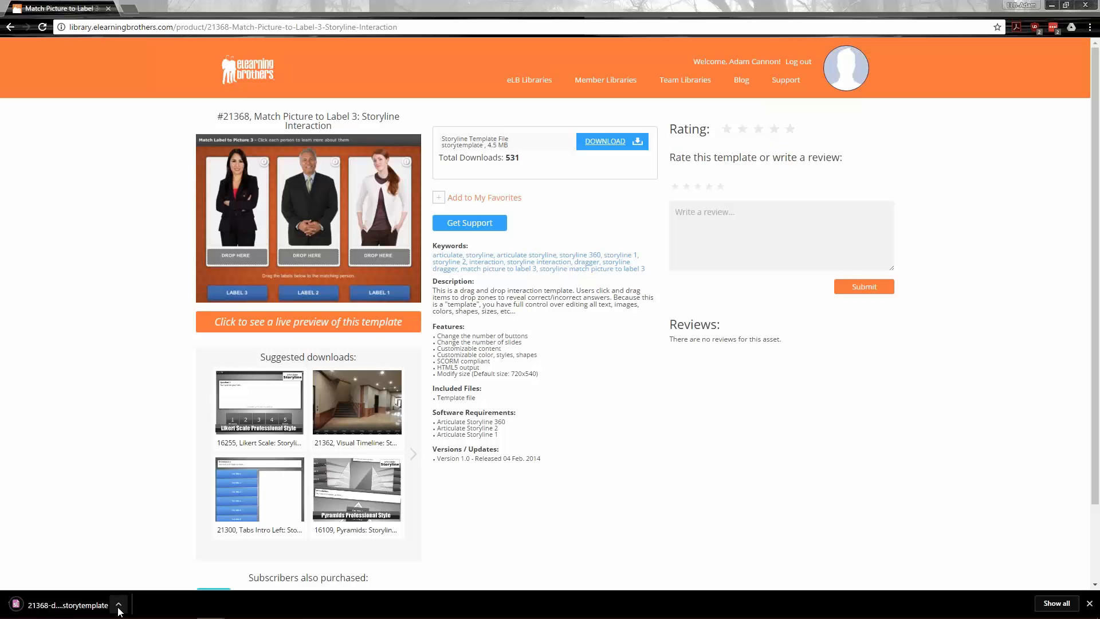
Try to insert slides from the downloaded Match Picture to Label 3 template into the open Storyline project, then cancel the import
click(60, 608)
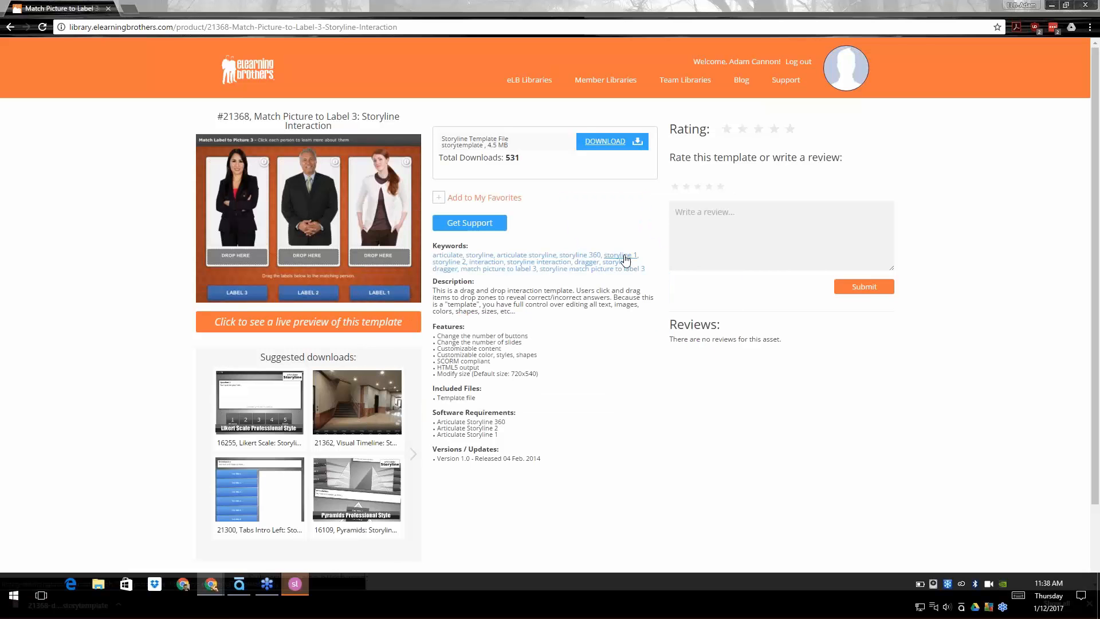
click(294, 590)
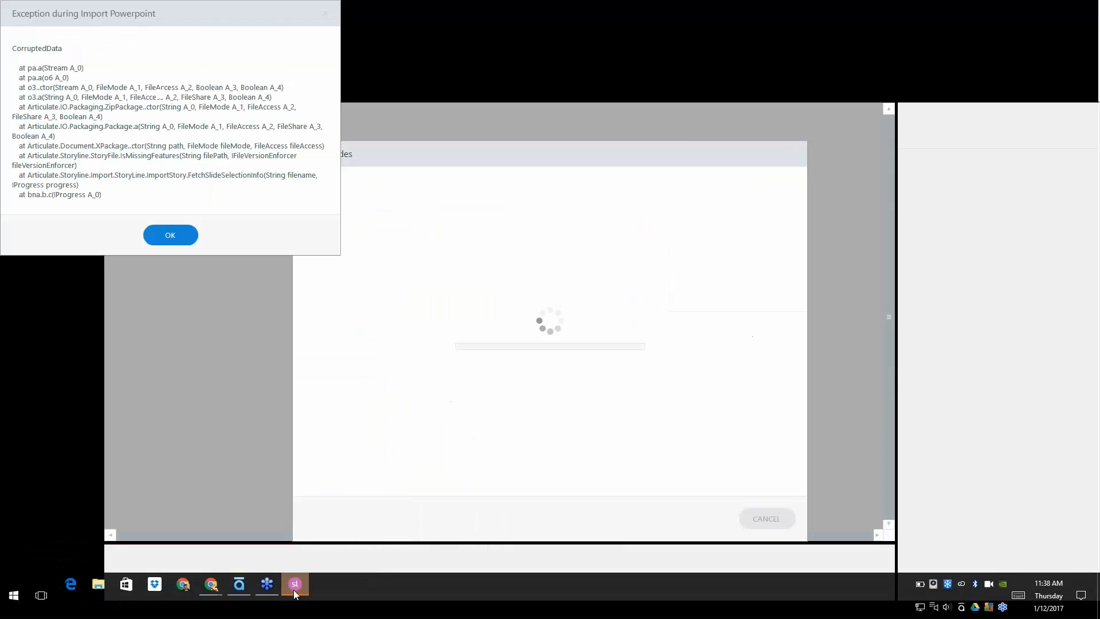
click(160, 229)
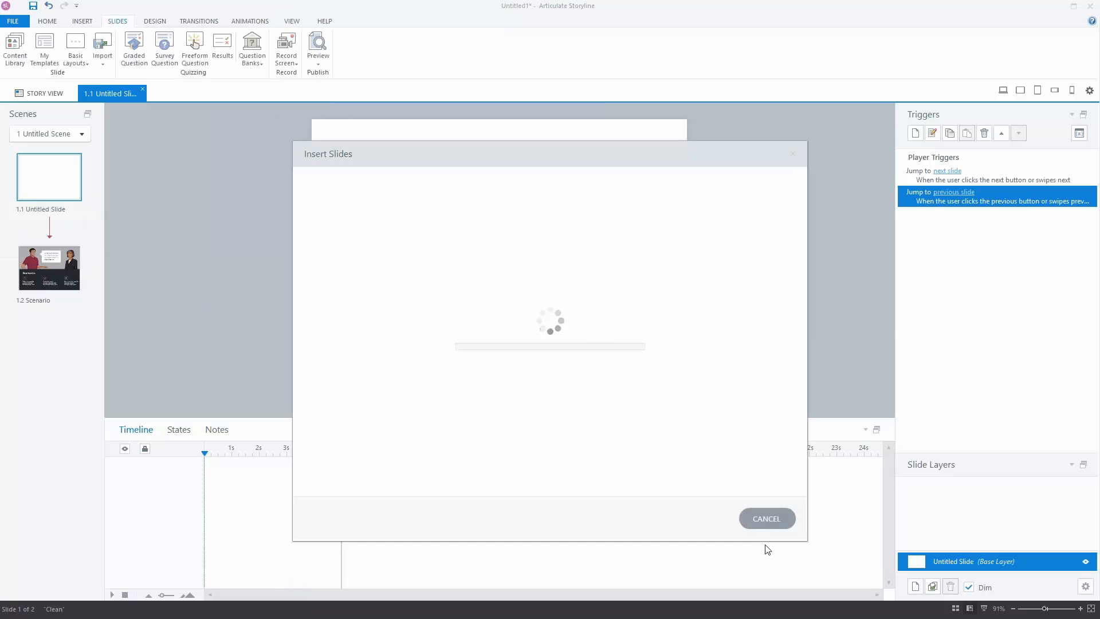
click(768, 519)
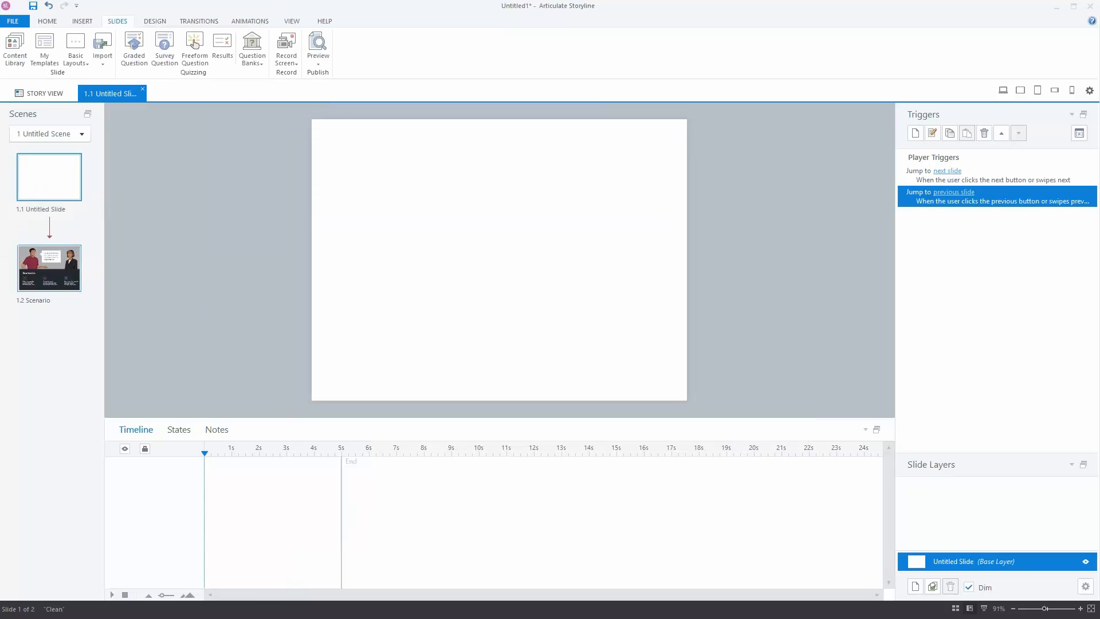
Close the Storyline project without saving it and open File Explorer
click(1089, 6)
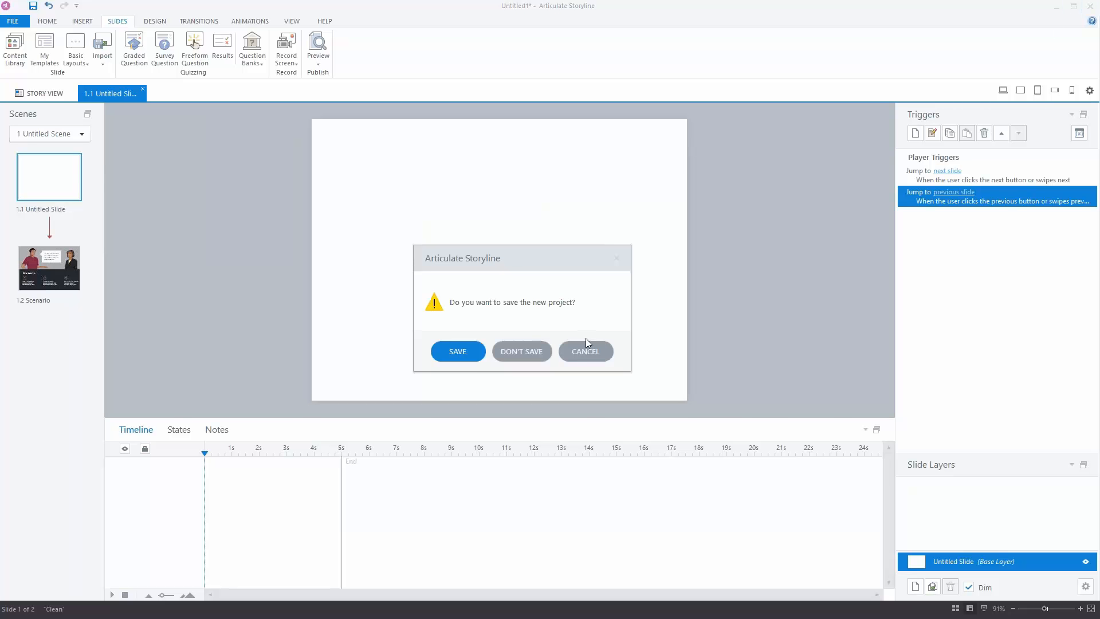
click(502, 354)
mouse_move(20, 618)
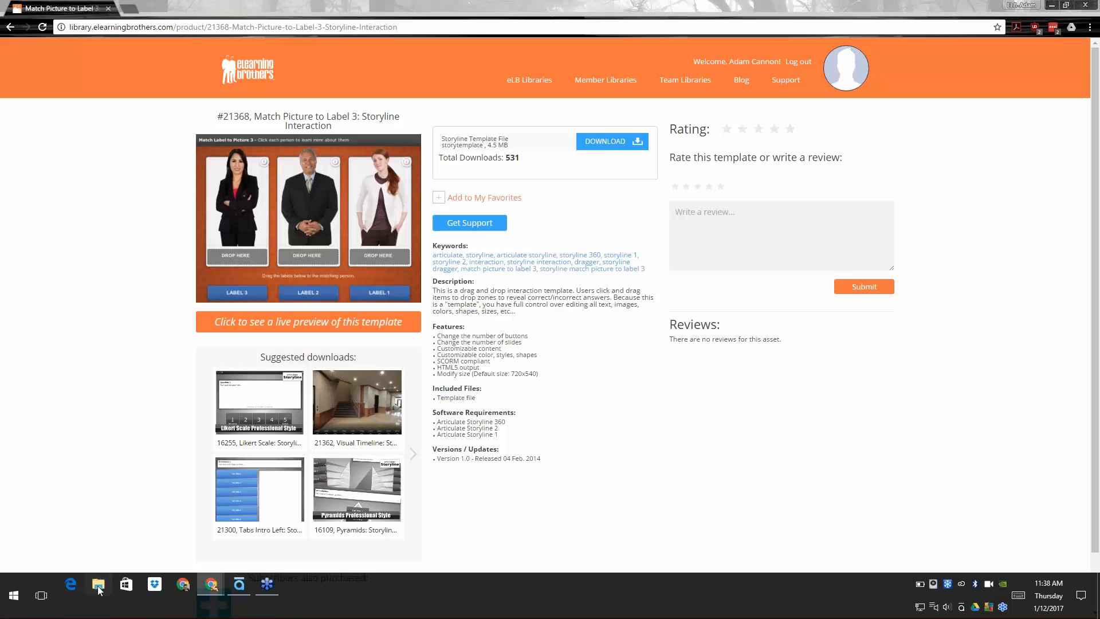
click(98, 584)
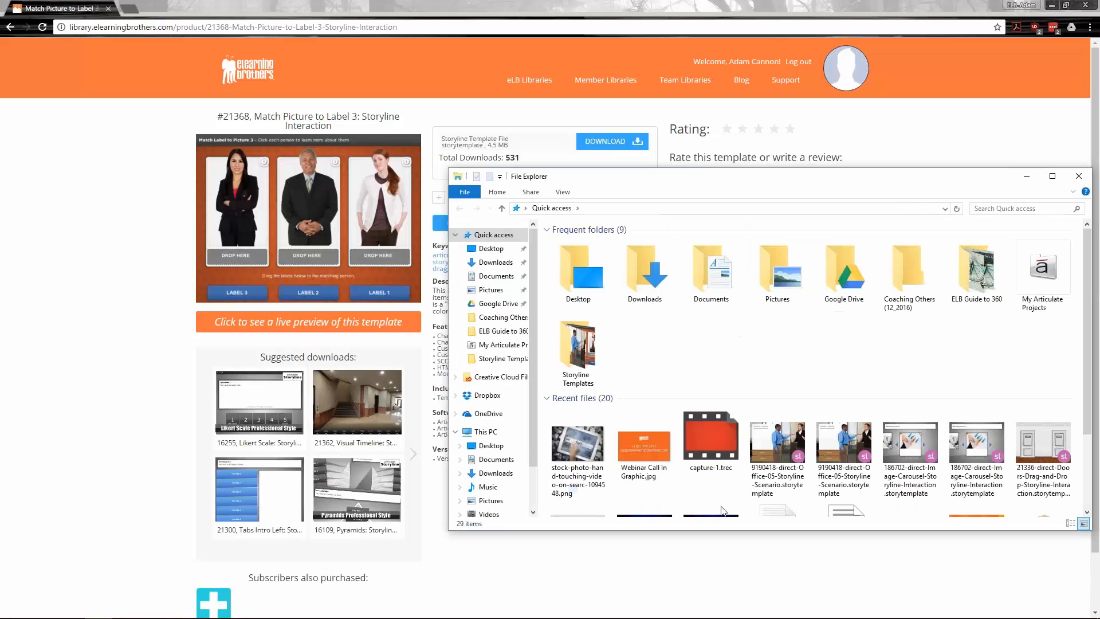
Switch to Storyline 360, open 21368-direct-Match-Picture-to-Label-3-Storyline-Interaction.storytemplate from the Downloads folder and upgrade it to Storyline 360
mouse_move(232, 618)
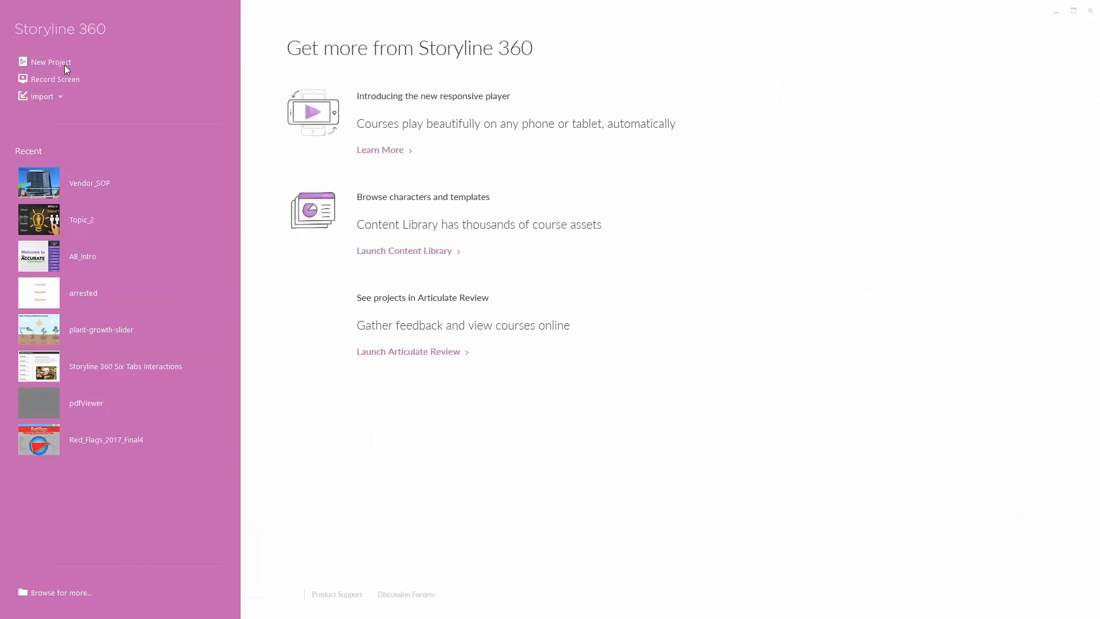
click(65, 595)
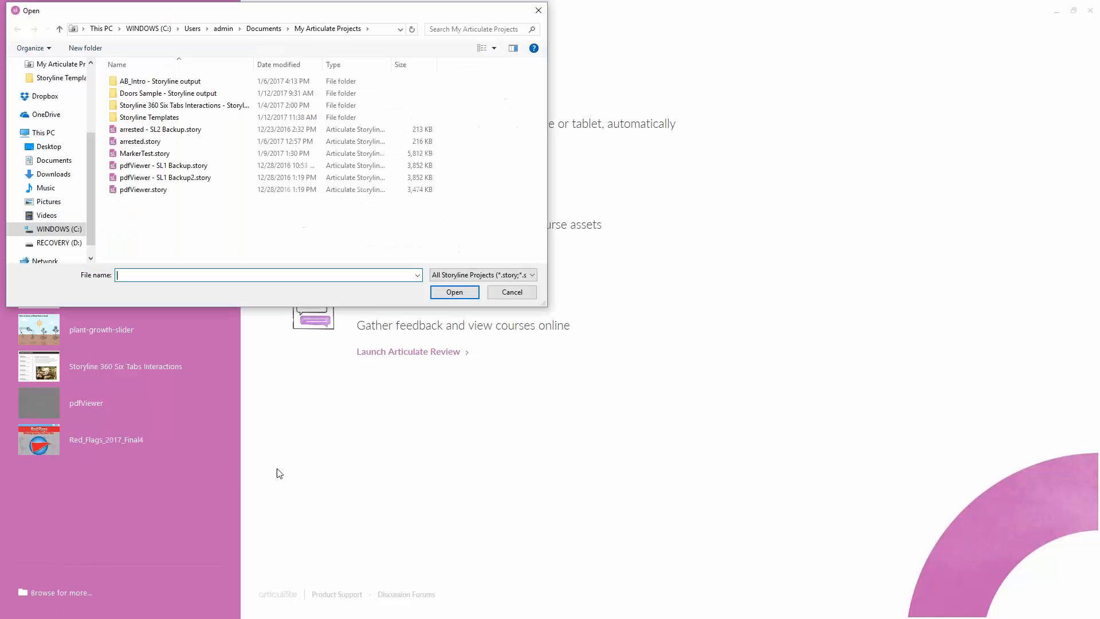
click(54, 174)
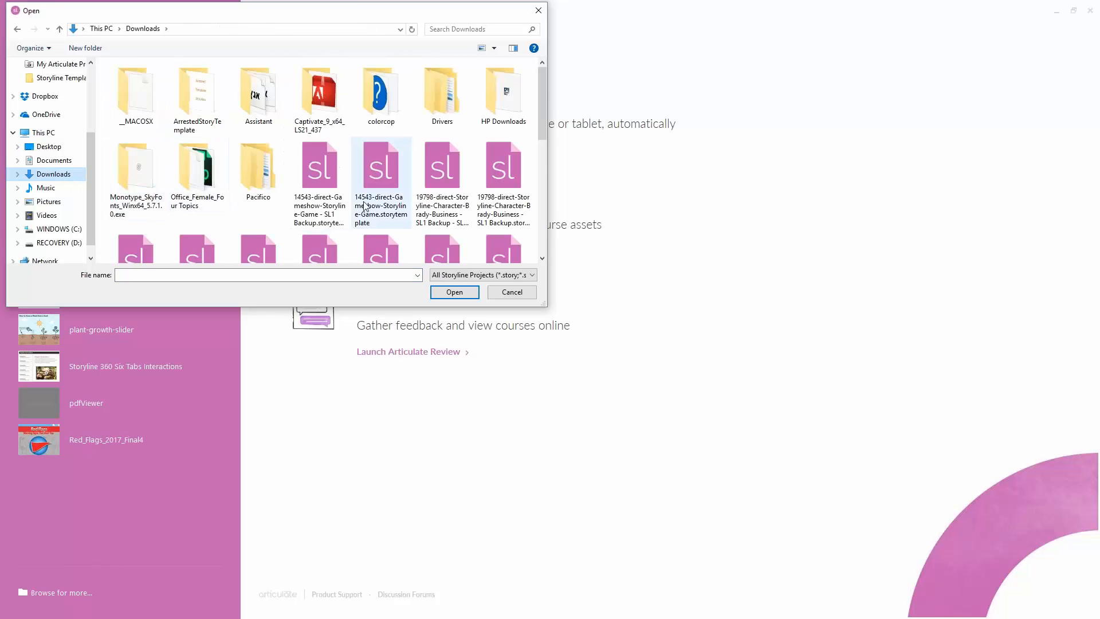
scroll(109, 259, down, 1)
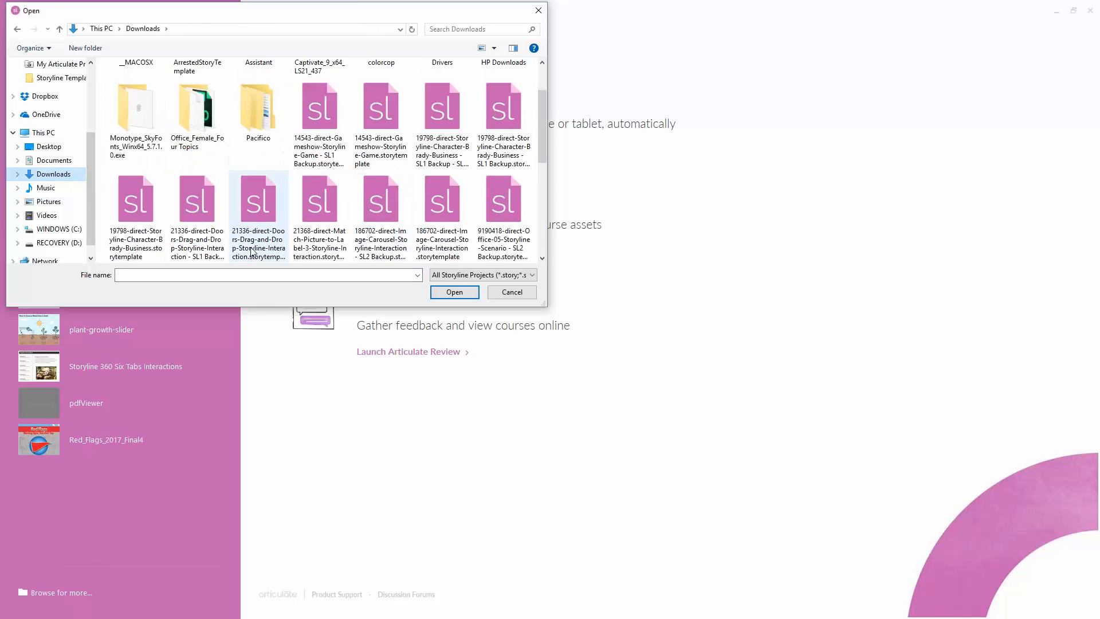
click(320, 205)
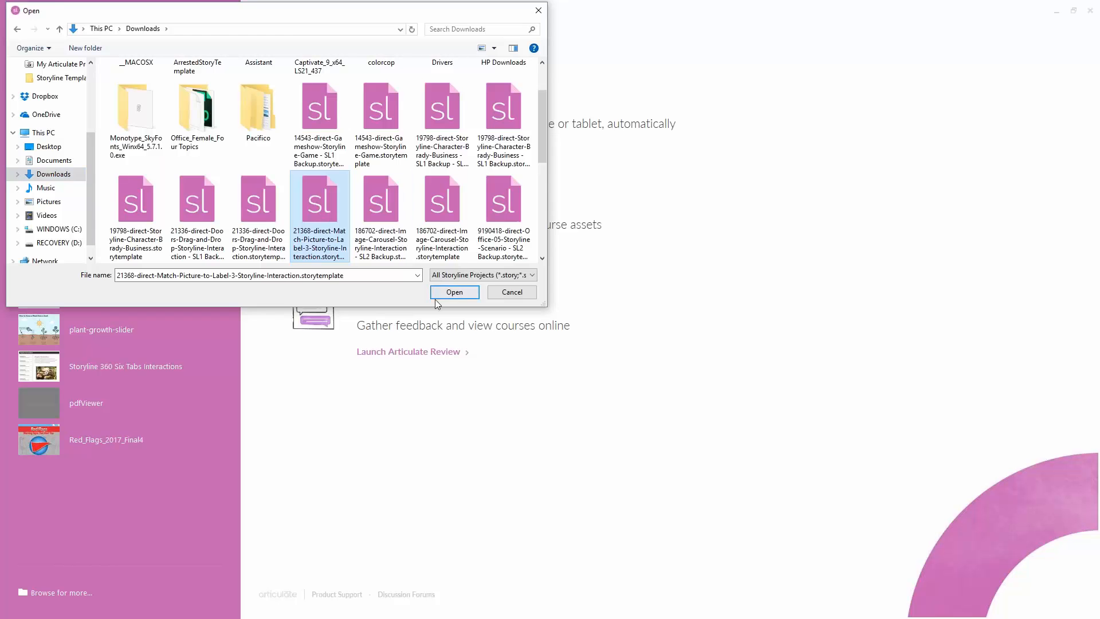
click(454, 293)
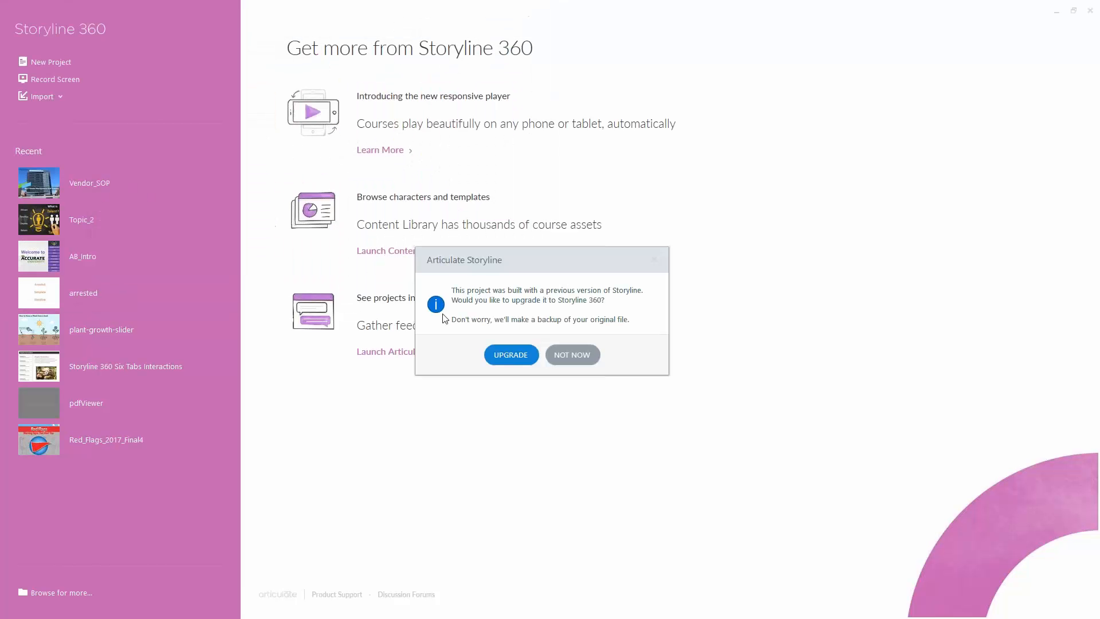
click(510, 359)
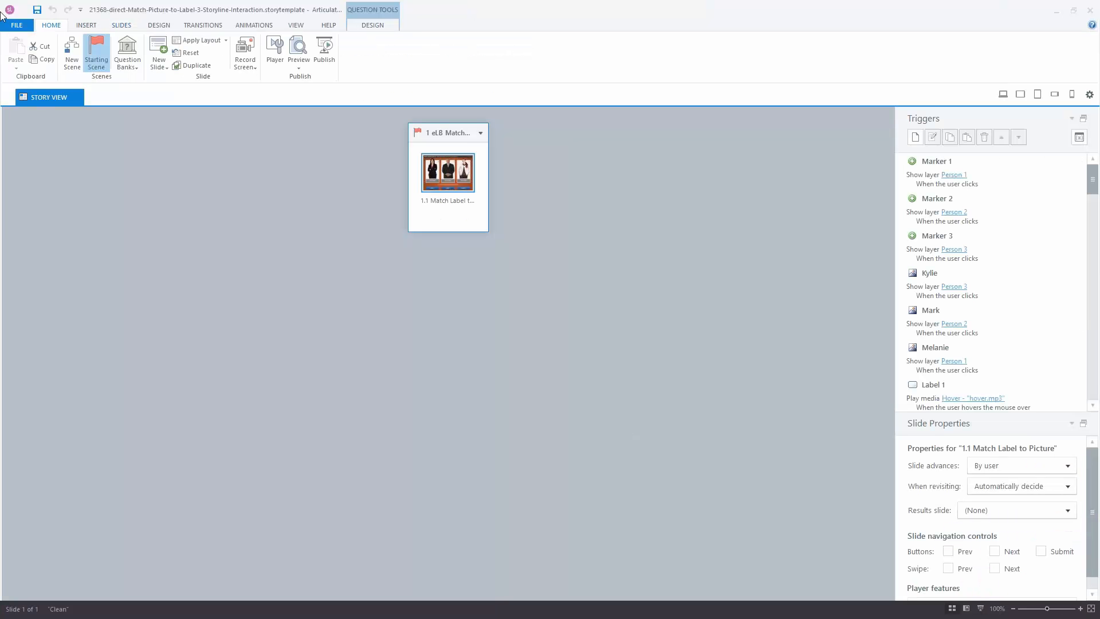
Save the upgraded template under its existing name in My Articulate Projects > Storyline Templates within Documents, replacing the existing file
click(17, 25)
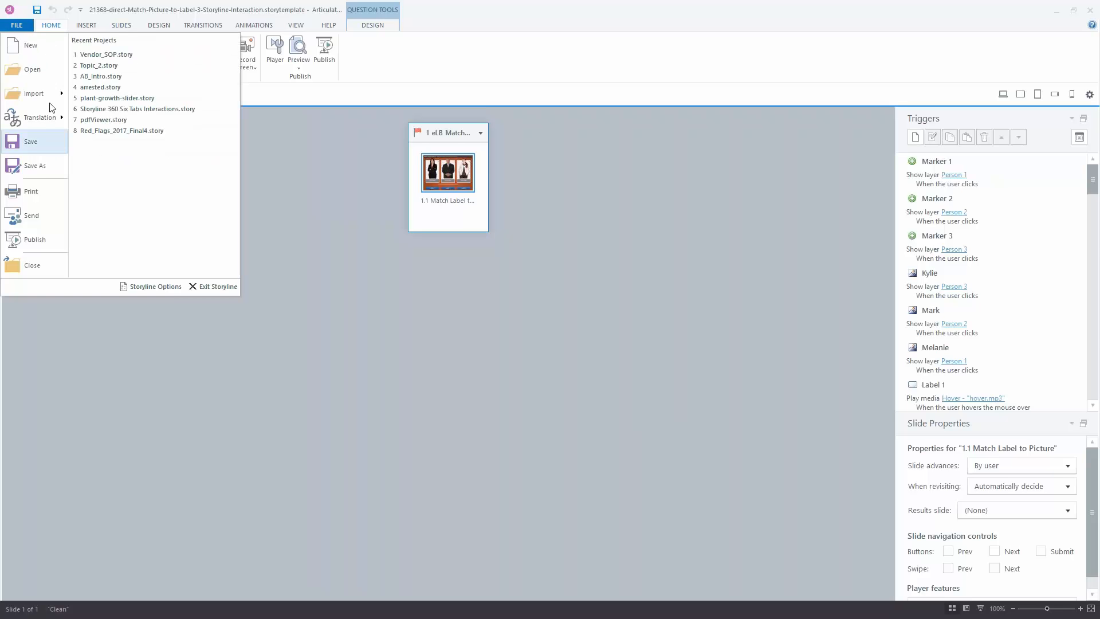
click(40, 167)
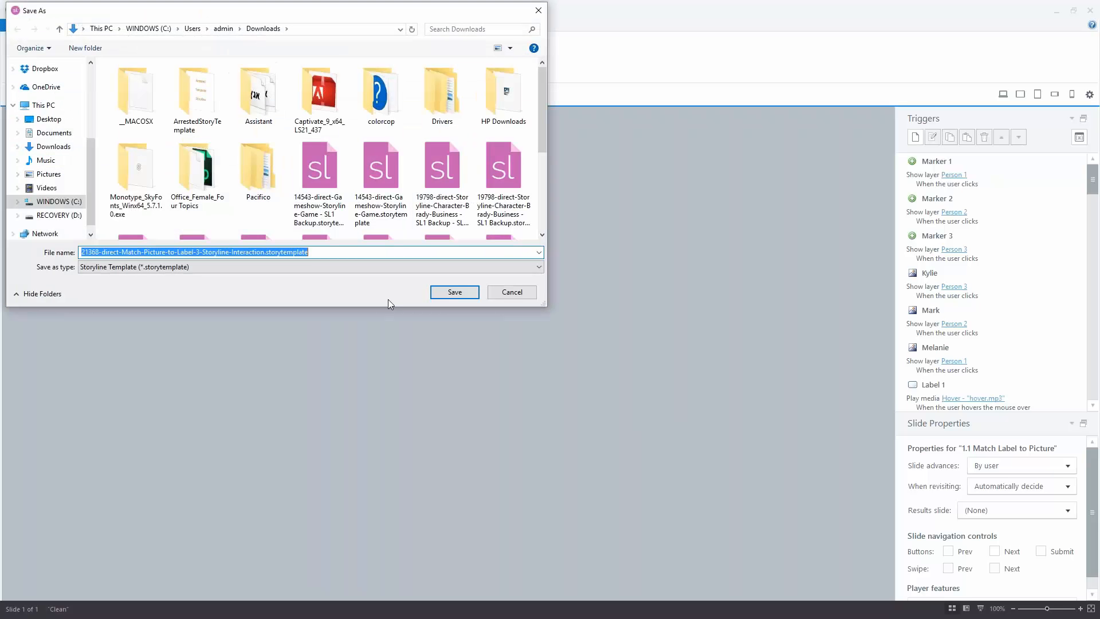
click(59, 136)
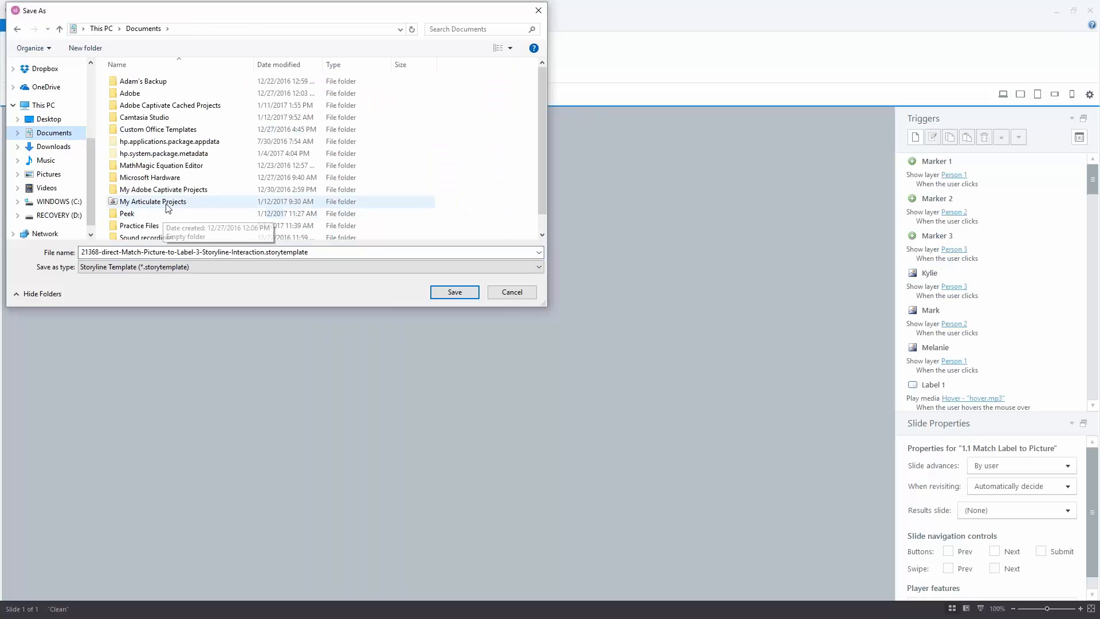
double_click(166, 200)
double_click(159, 118)
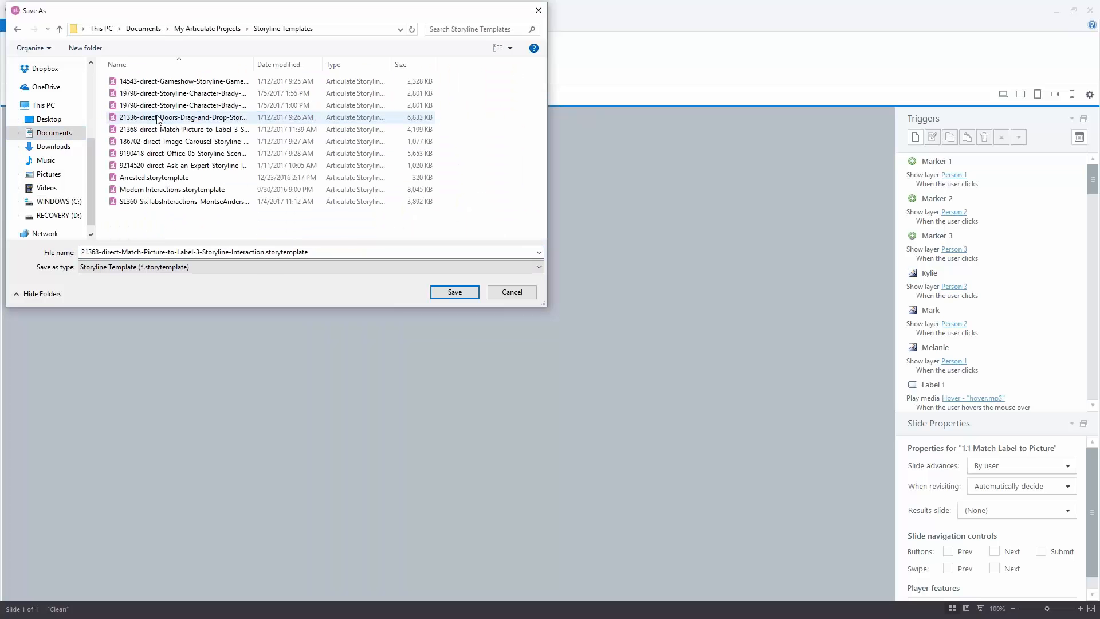
click(453, 294)
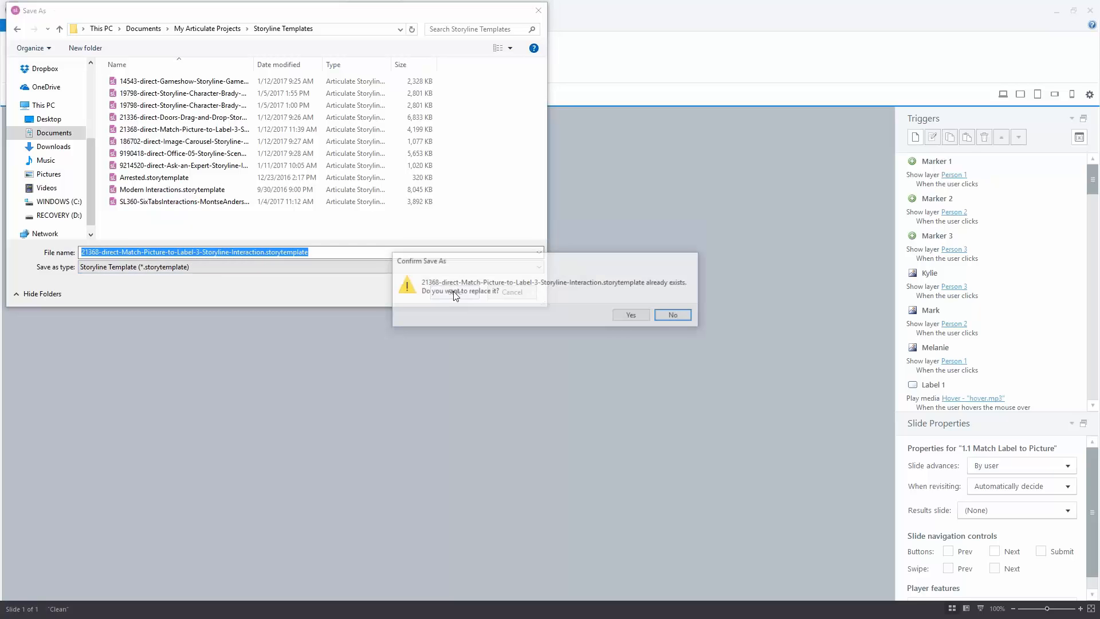
click(633, 315)
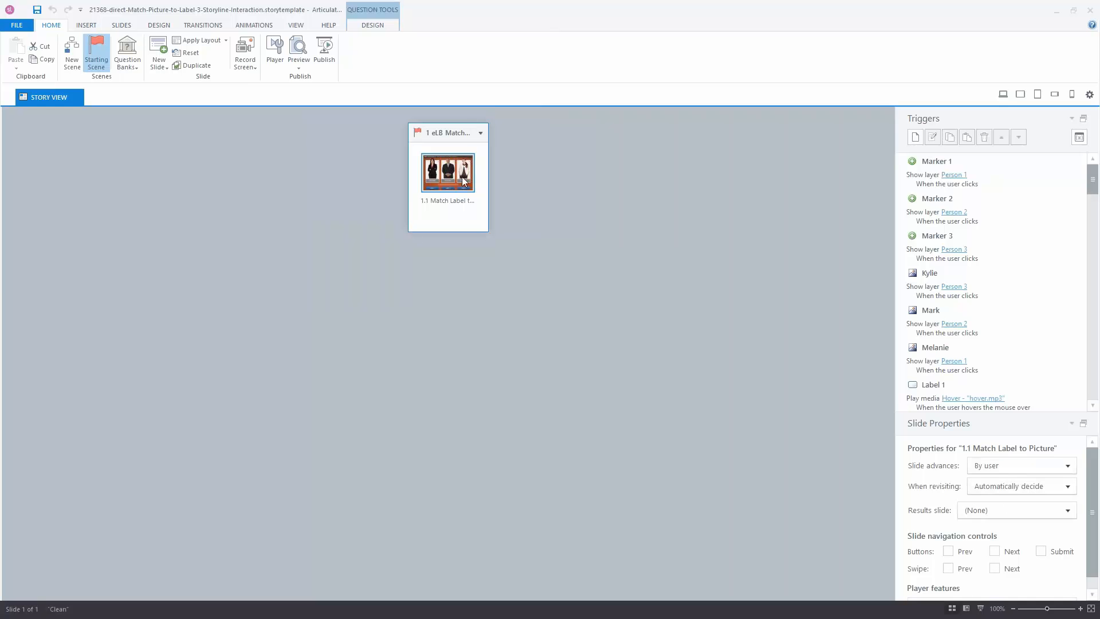
Create a new project and import the Match Label to Picture slide from the saved 21368-direct-Match-Picture-to-Label-3-Storyline-Interaction template into the current scene
click(16, 25)
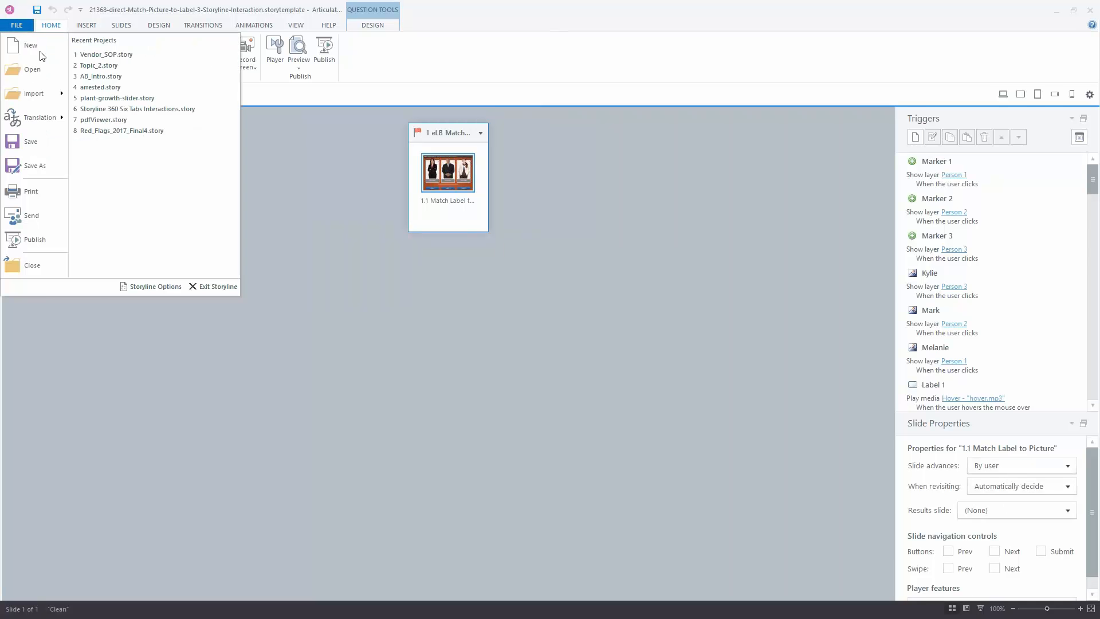
click(377, 331)
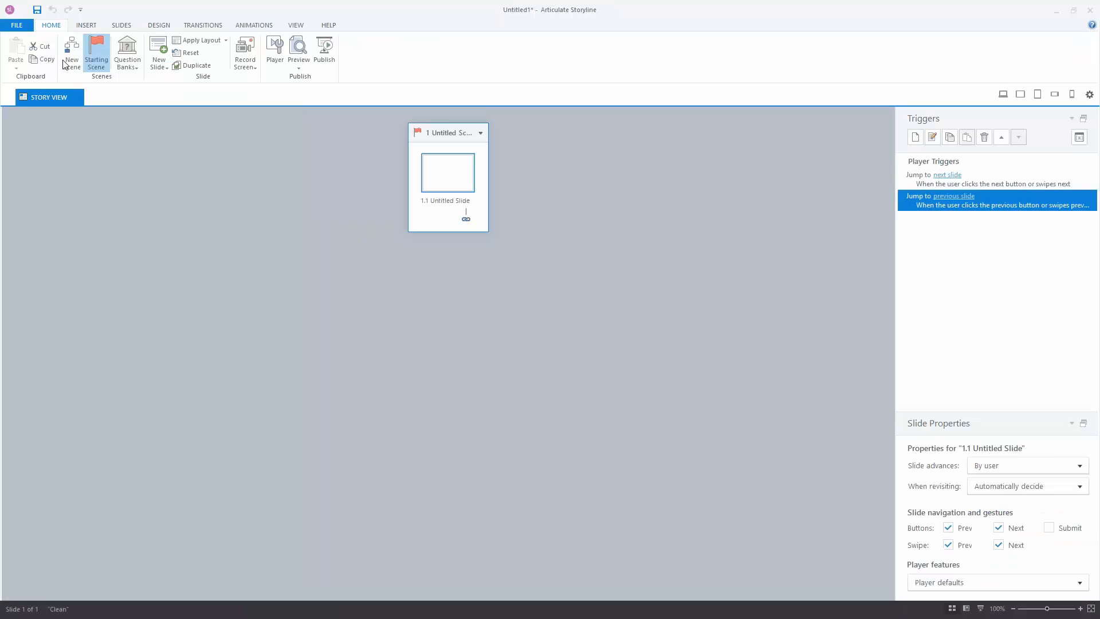
click(121, 25)
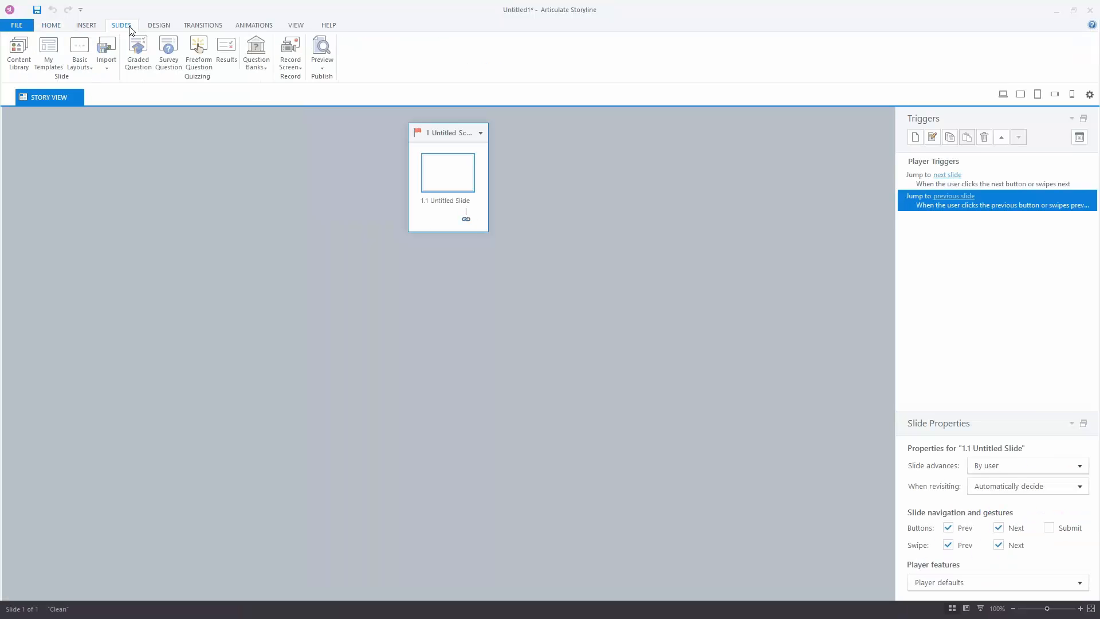
click(49, 60)
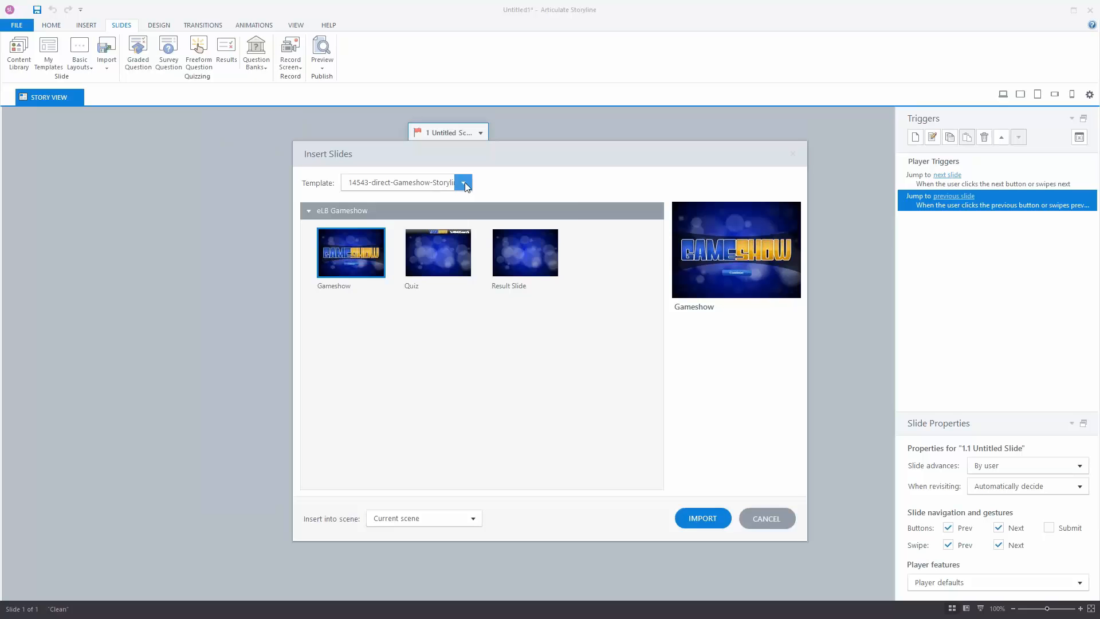
click(465, 182)
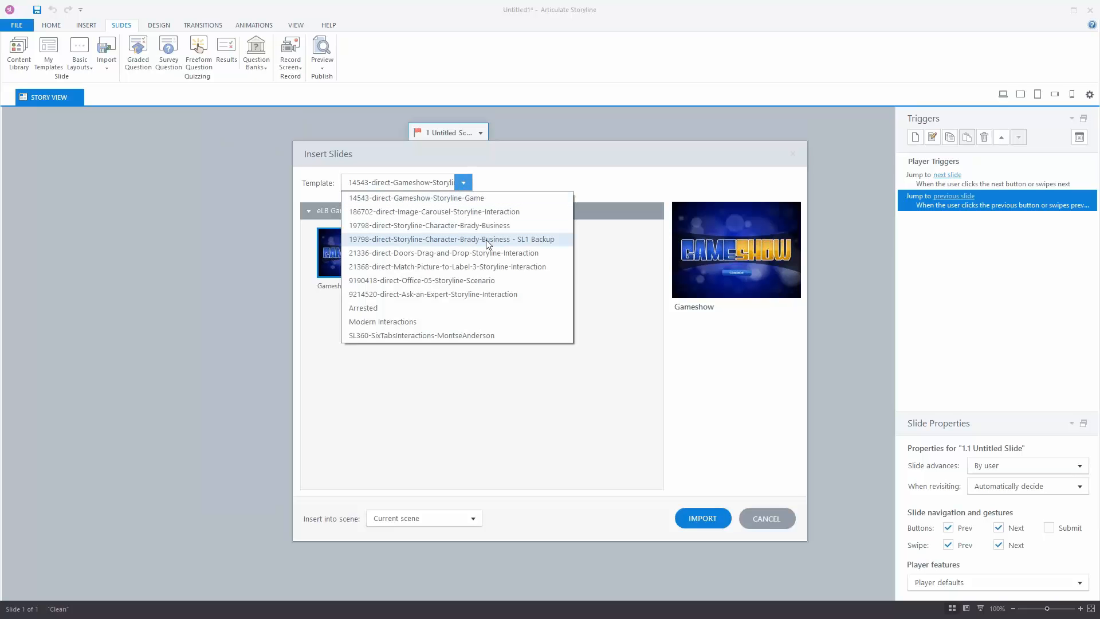
click(487, 267)
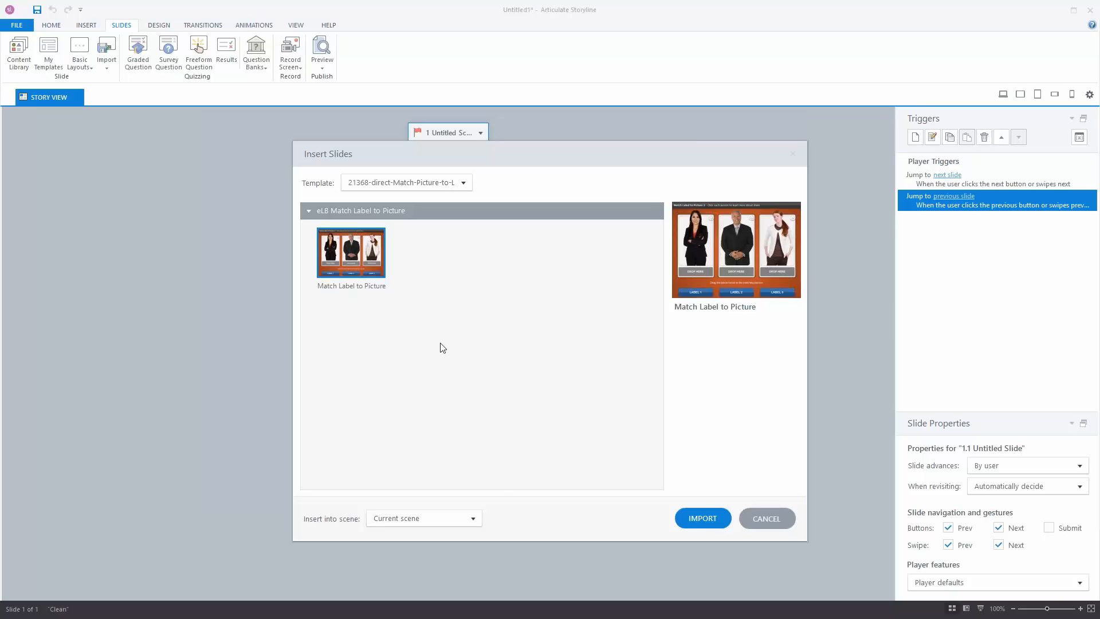
click(703, 518)
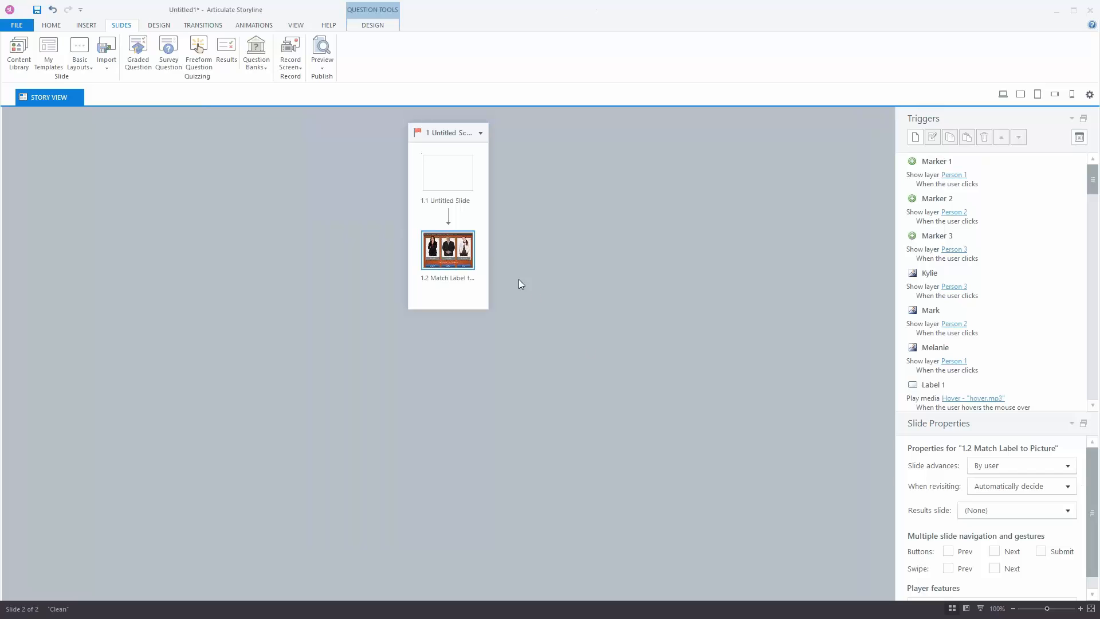
Open the imported Match Label to Picture slide for editing and look through its triggers
double_click(447, 250)
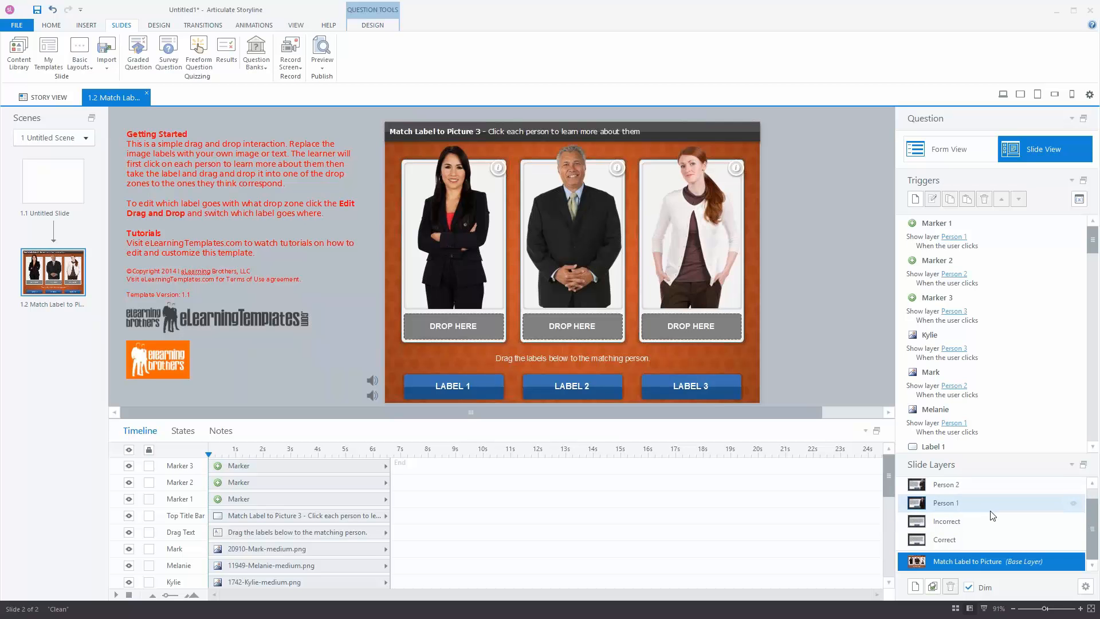
scroll(972, 364, down, 3)
scroll(974, 370, down, 3)
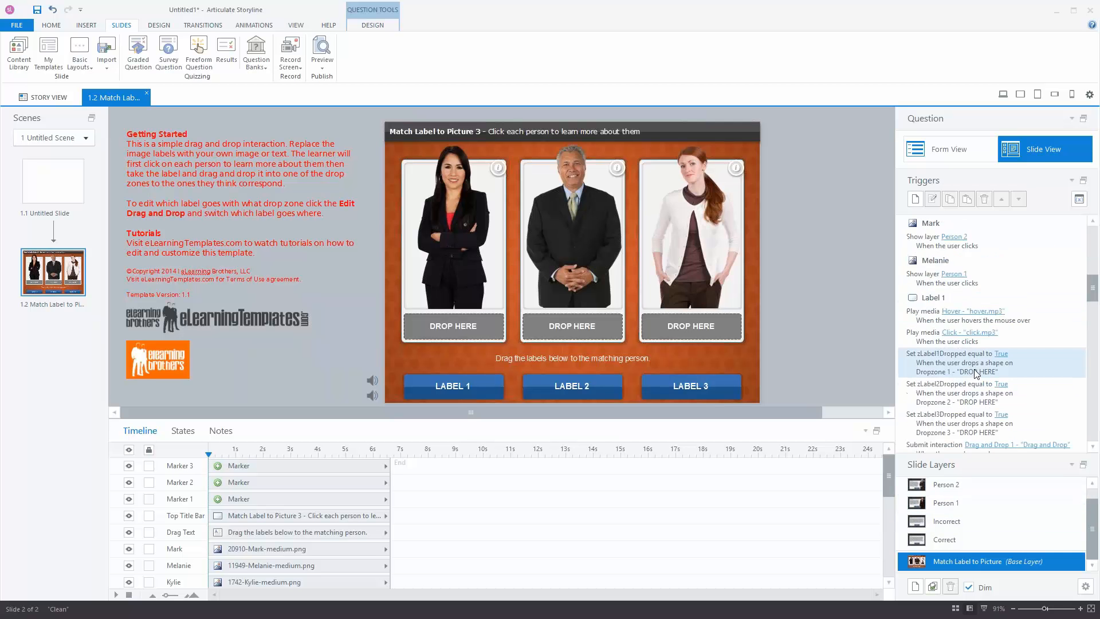
scroll(974, 378, down, 3)
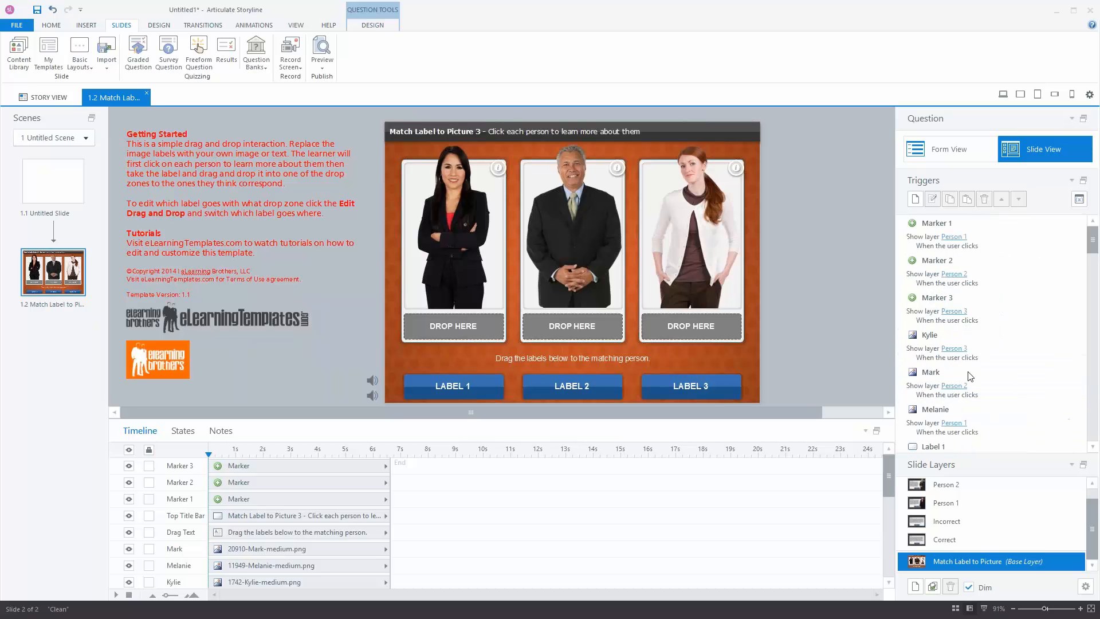
Preview this slide, match Label 1, Label 2 and Label 3 to the people from left to right, and dismiss the feedback
click(322, 57)
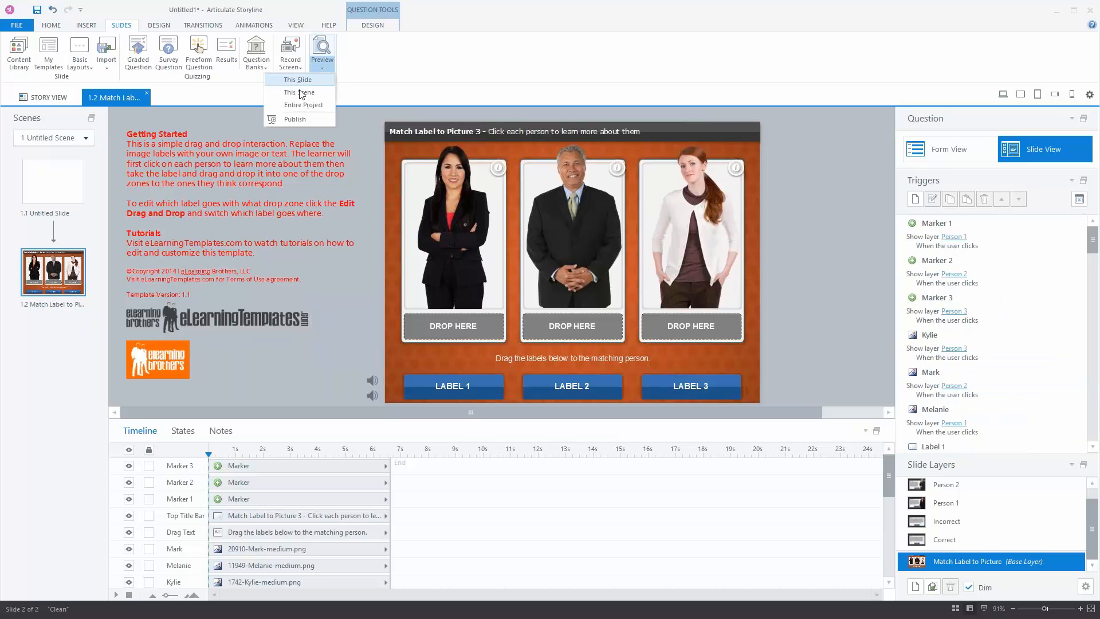
click(304, 81)
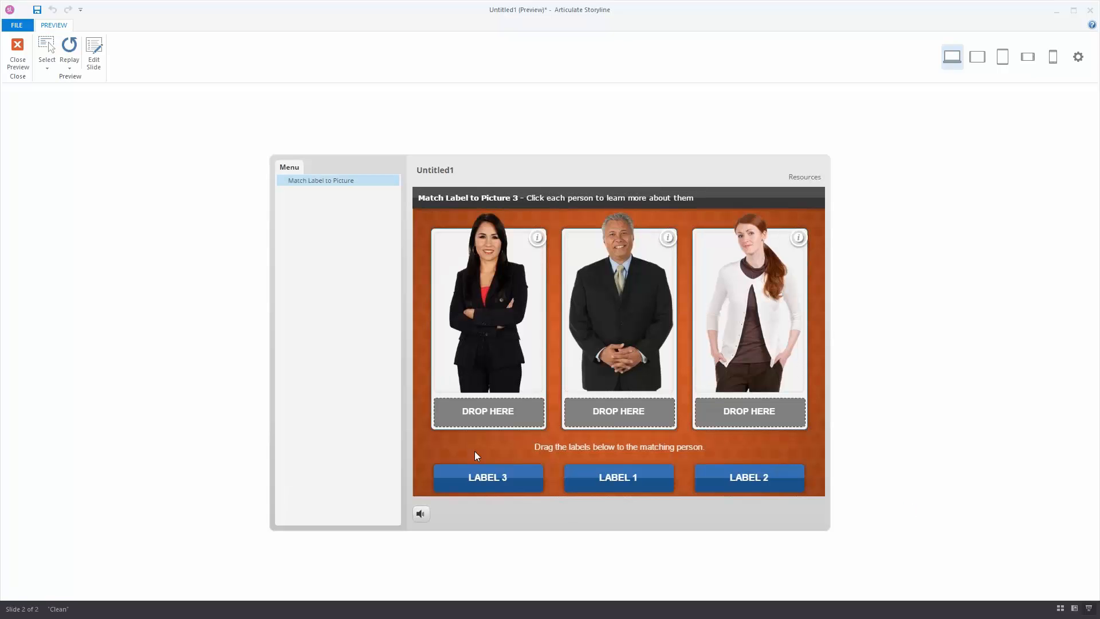
drag(498, 480, 755, 412)
drag(613, 462, 482, 401)
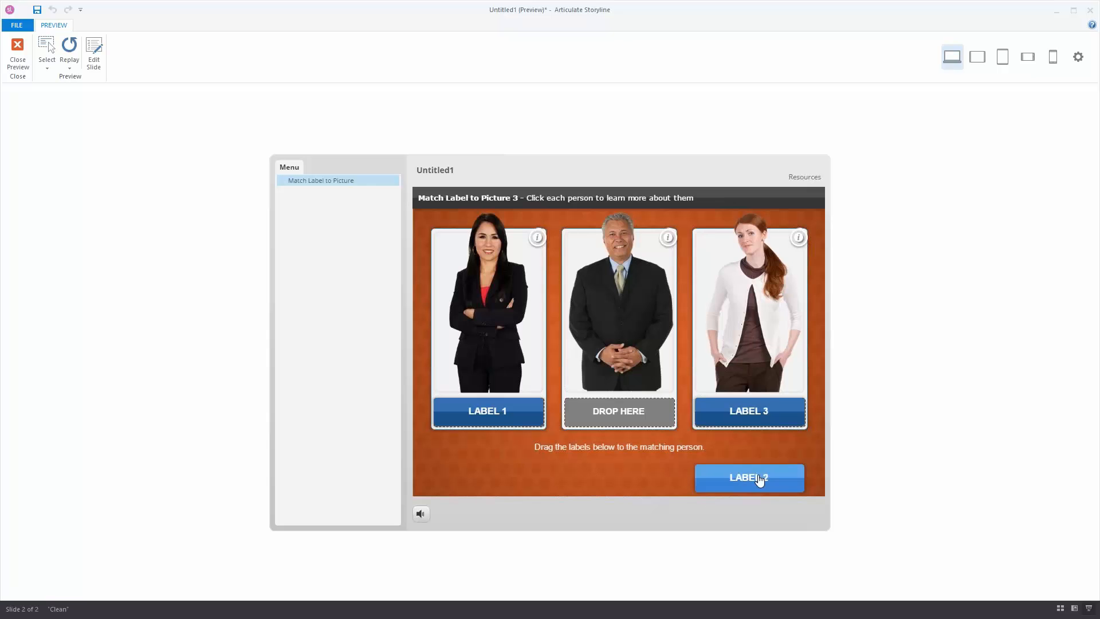
drag(761, 479, 621, 412)
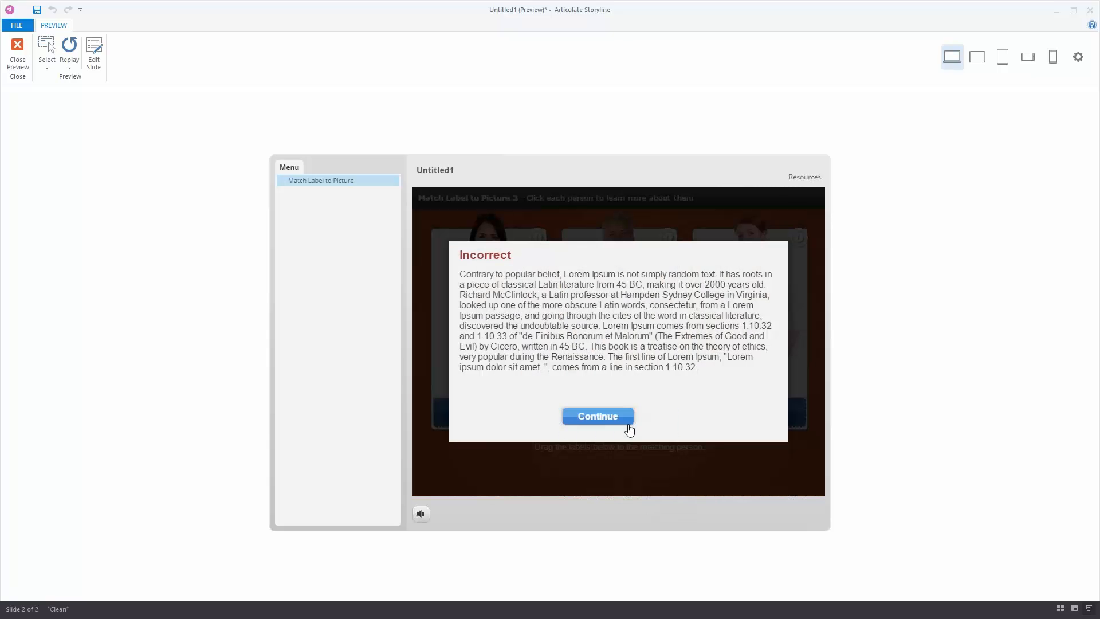
click(629, 427)
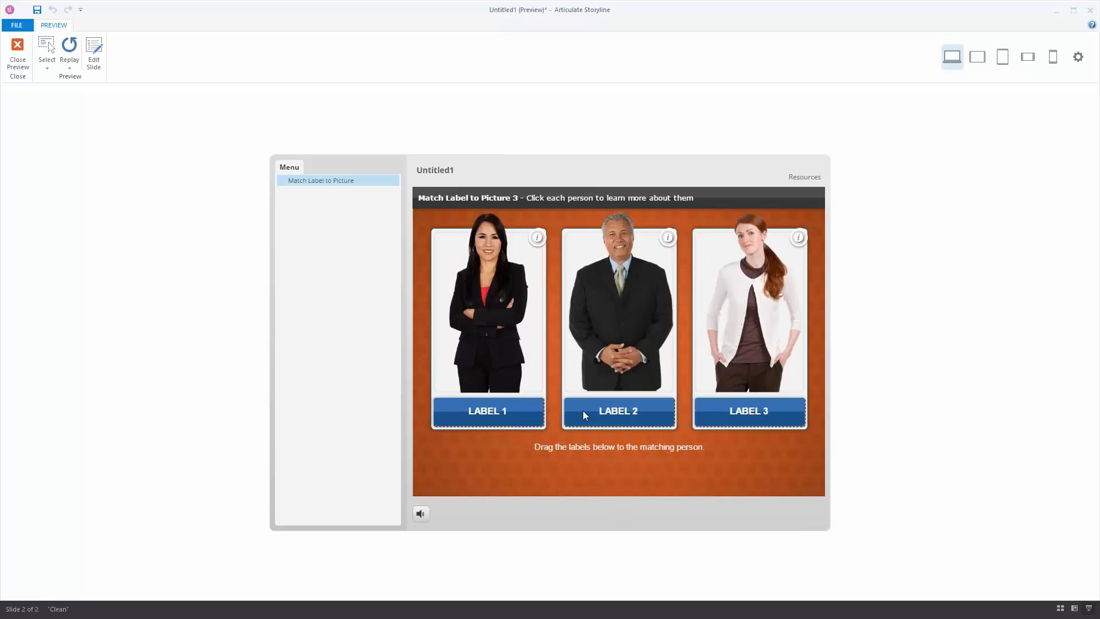
Replay the slide preview, view the information layer for the man in the middle and return from it, and close the preview
click(66, 47)
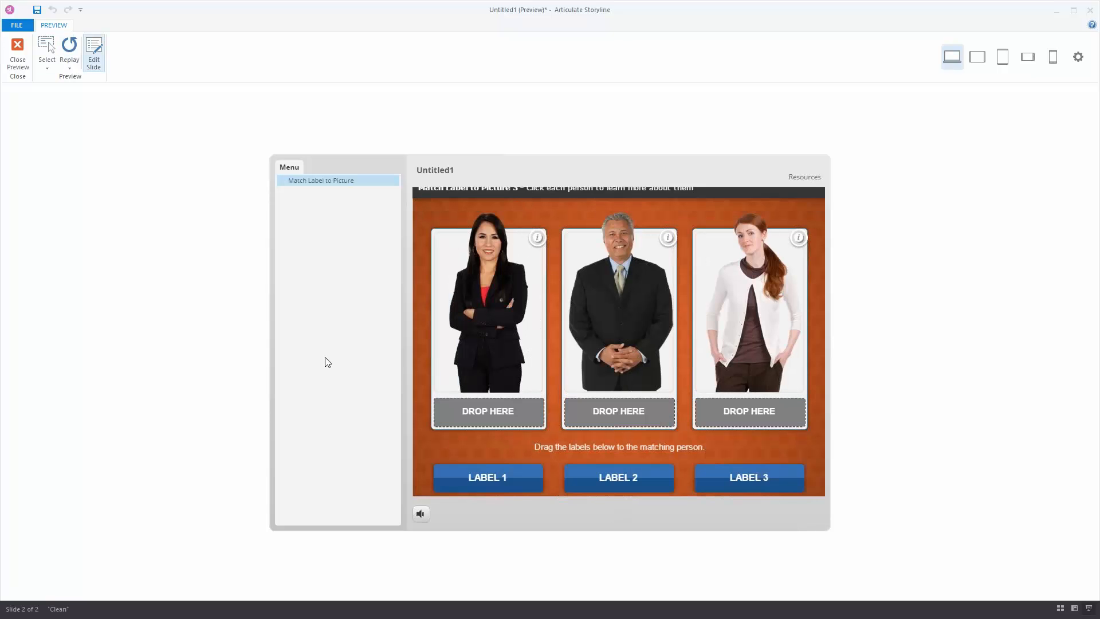
mouse_move(511, 490)
mouse_down()
mouse_move(508, 422)
mouse_move(563, 411)
mouse_move(646, 423)
mouse_move(553, 479)
mouse_move(503, 479)
mouse_up()
click(664, 238)
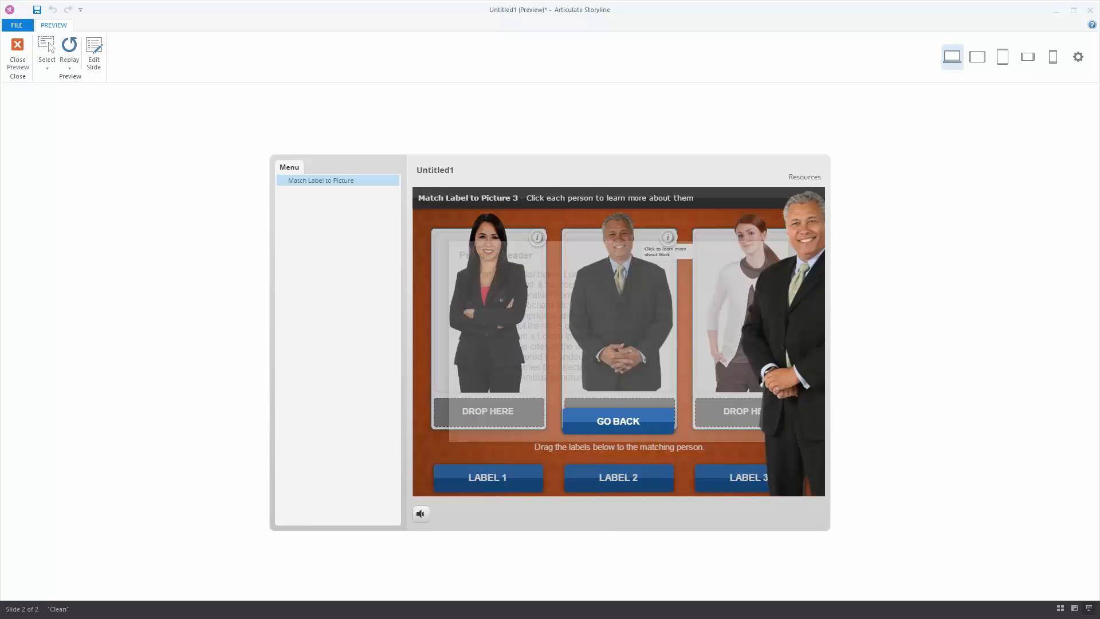
click(628, 427)
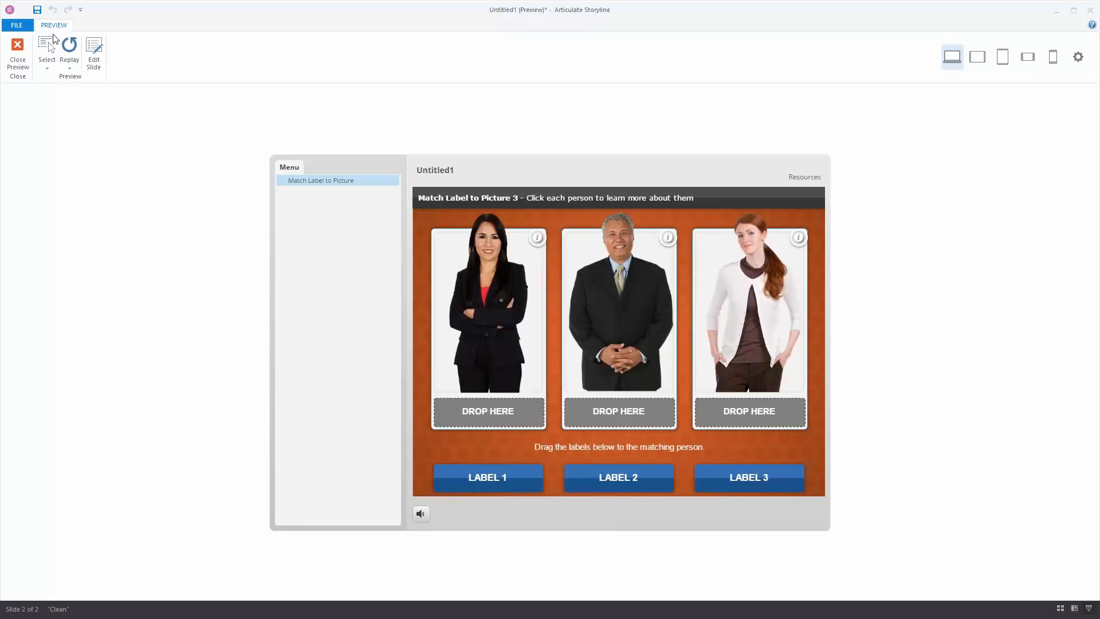
click(18, 52)
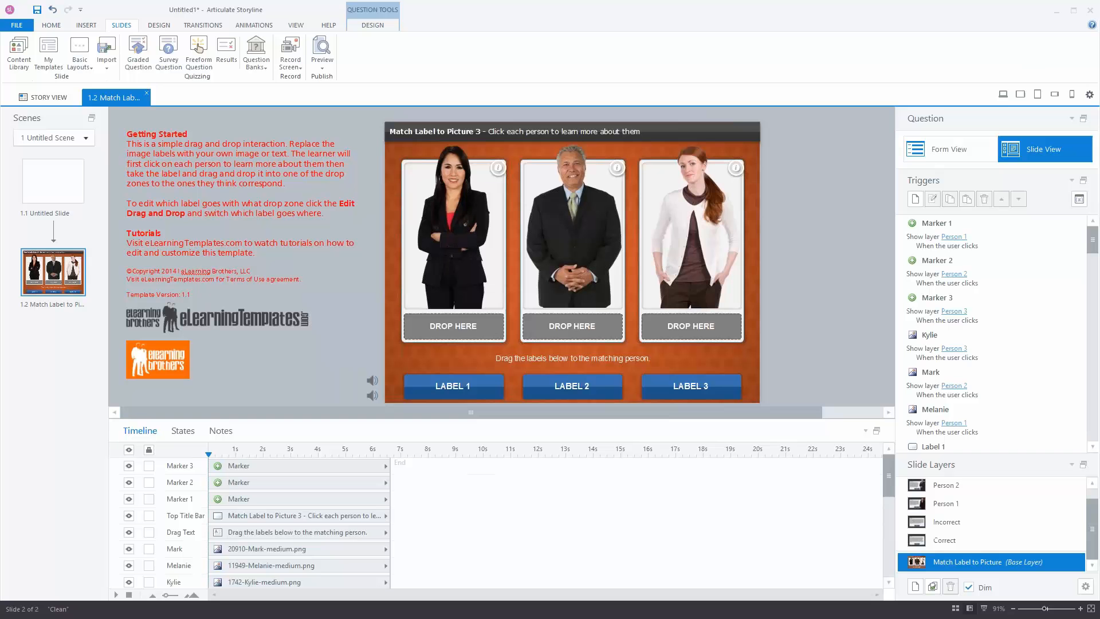
Switch to the browser, return to the Storyline interaction search results, and open the Cutout People Library
click(554, 220)
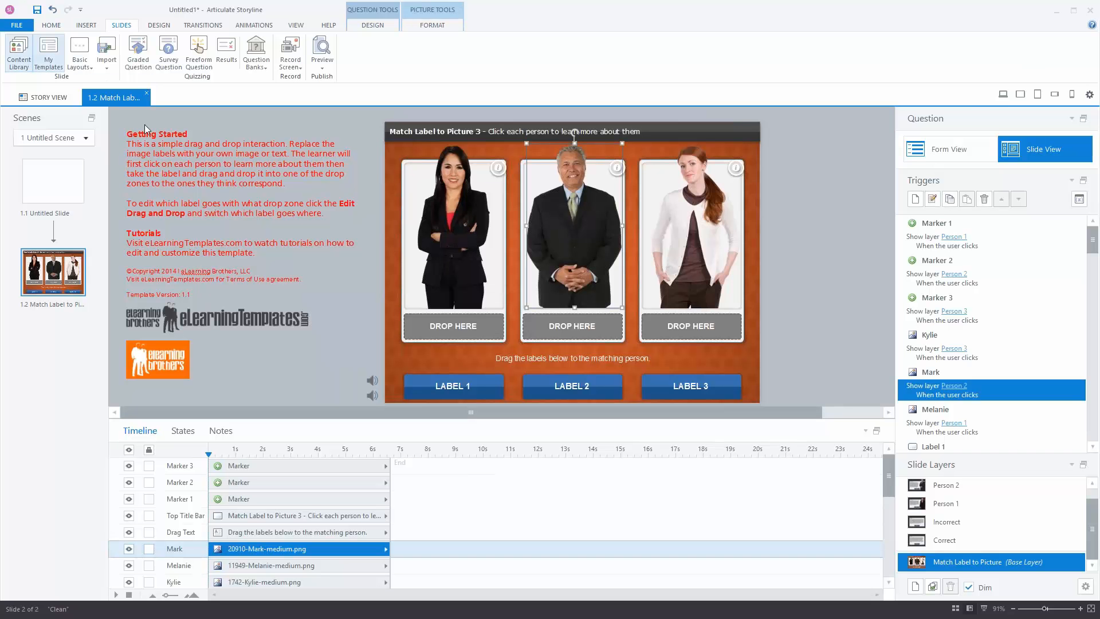
click(1056, 11)
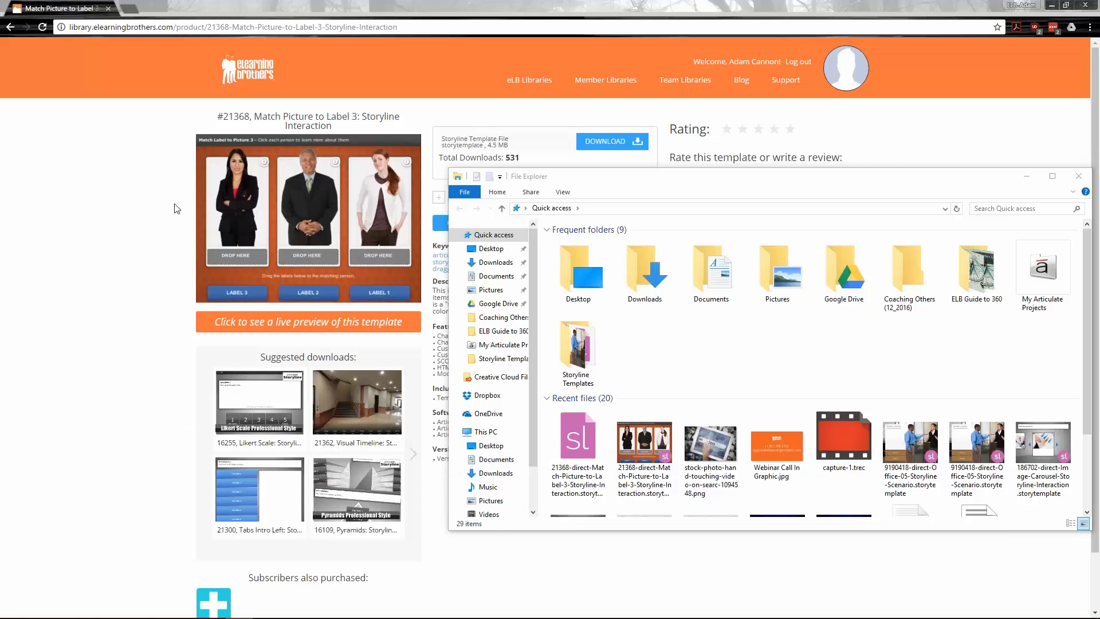
click(144, 160)
key(alt+Left)
mouse_move(530, 94)
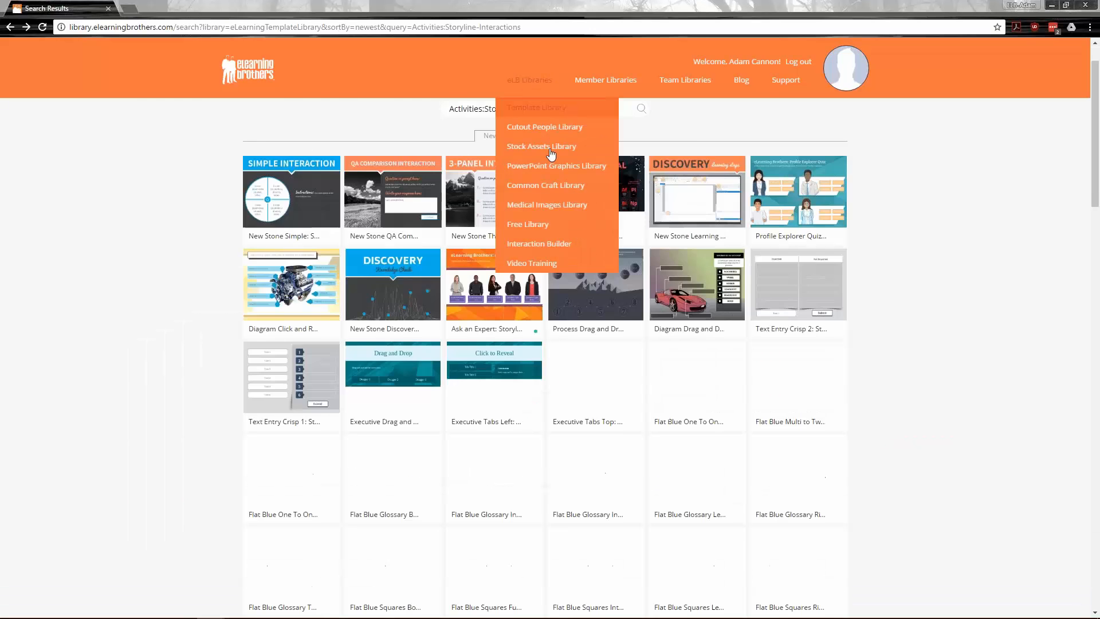
scroll(544, 126, down, 6)
mouse_move(550, 131)
mouse_move(662, 133)
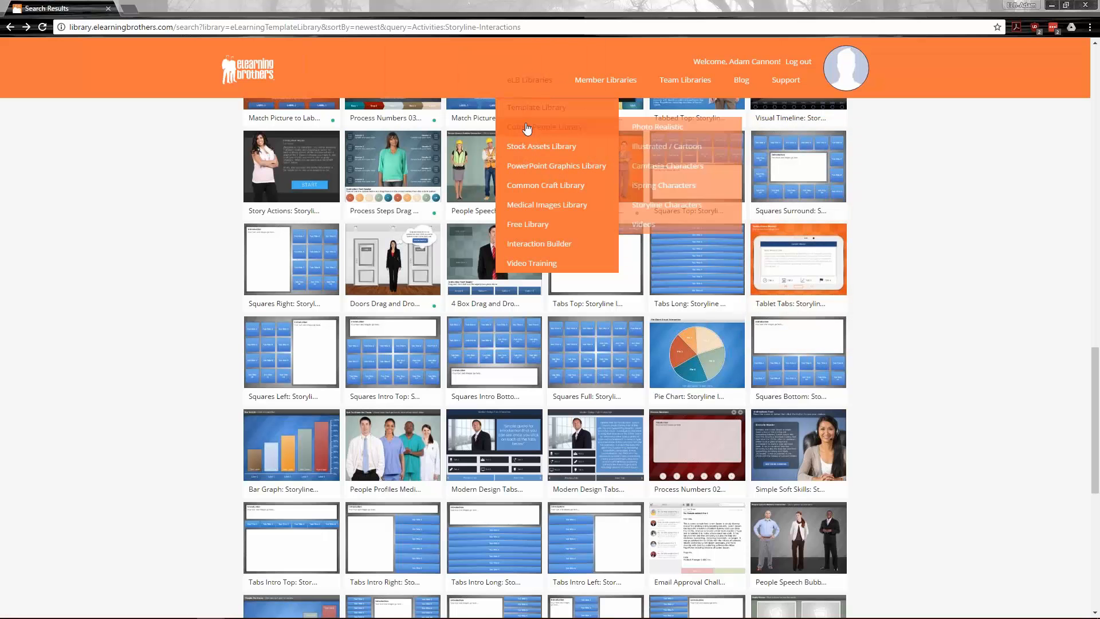
click(526, 125)
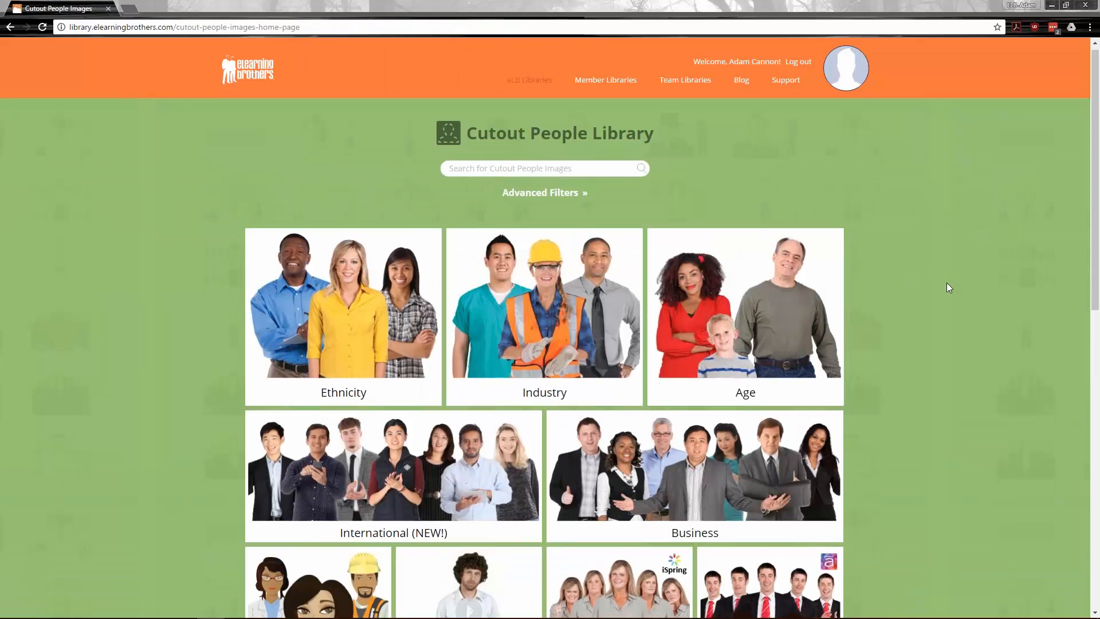
Look over the Cutout People categories and open the full set of Storyline Characters
scroll(946, 285, down, 2)
mouse_move(424, 315)
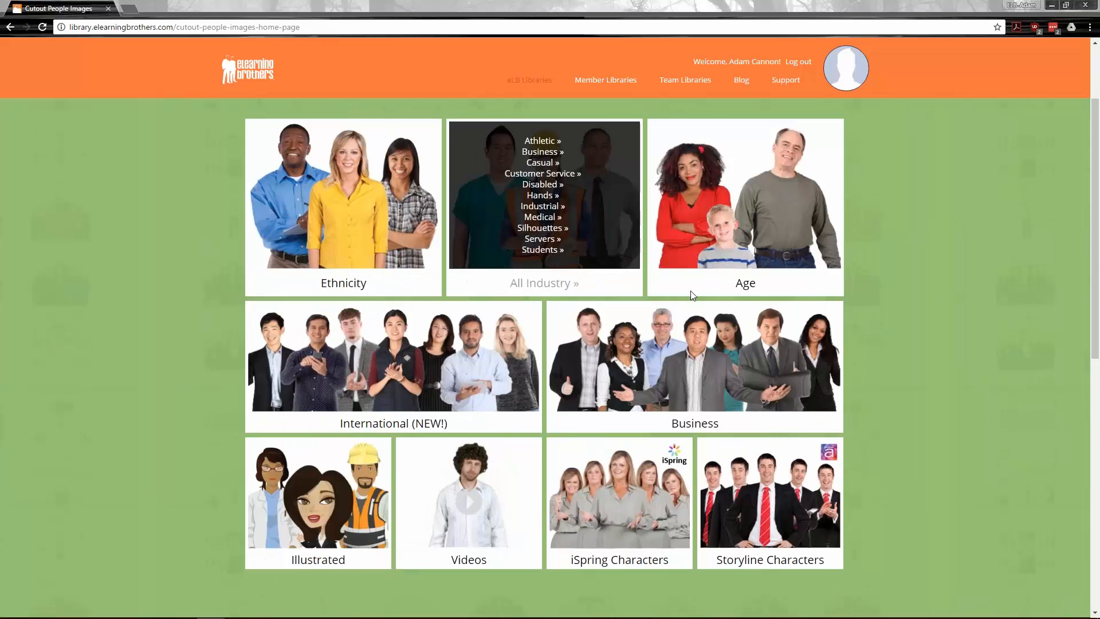
mouse_move(435, 514)
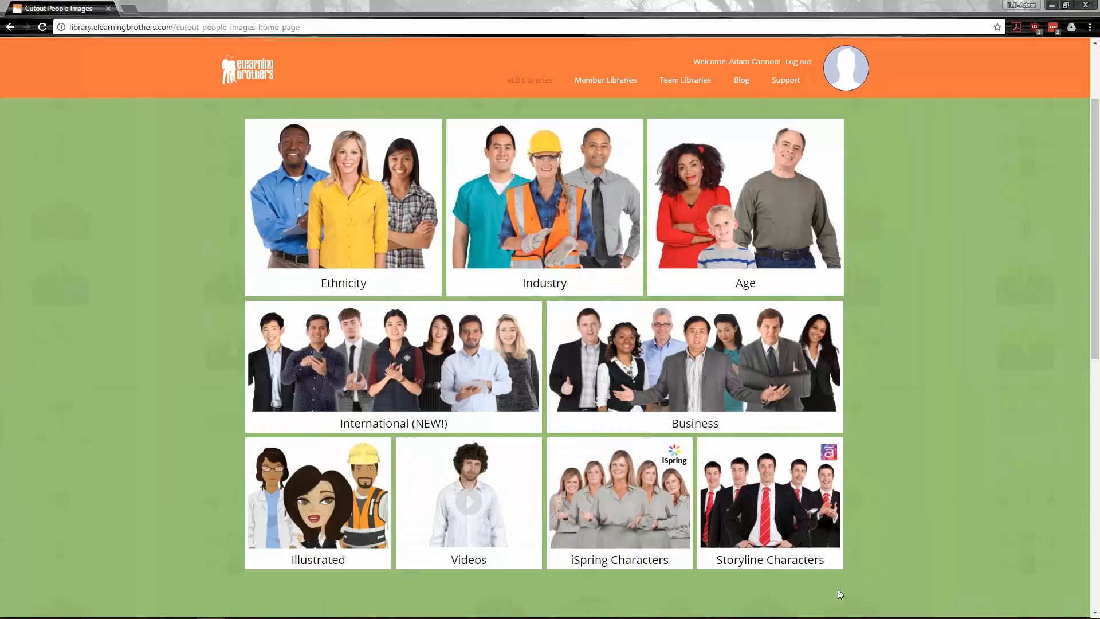
mouse_move(776, 514)
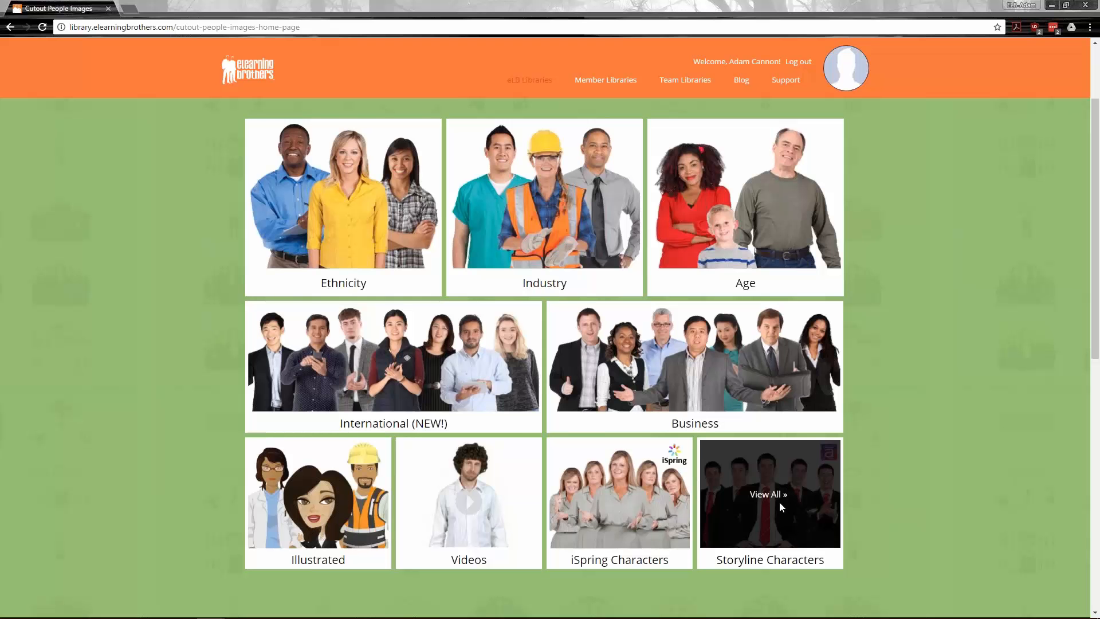
click(779, 501)
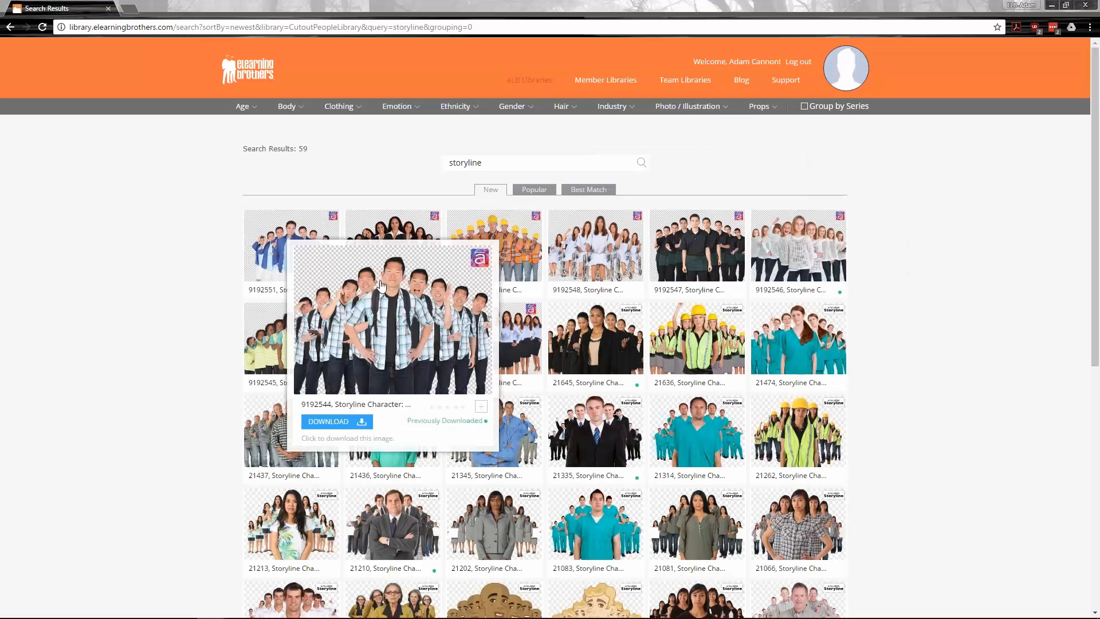
Examine the Storyline character results with their enlarged previews and the available Age and Gender filter options
mouse_move(734, 240)
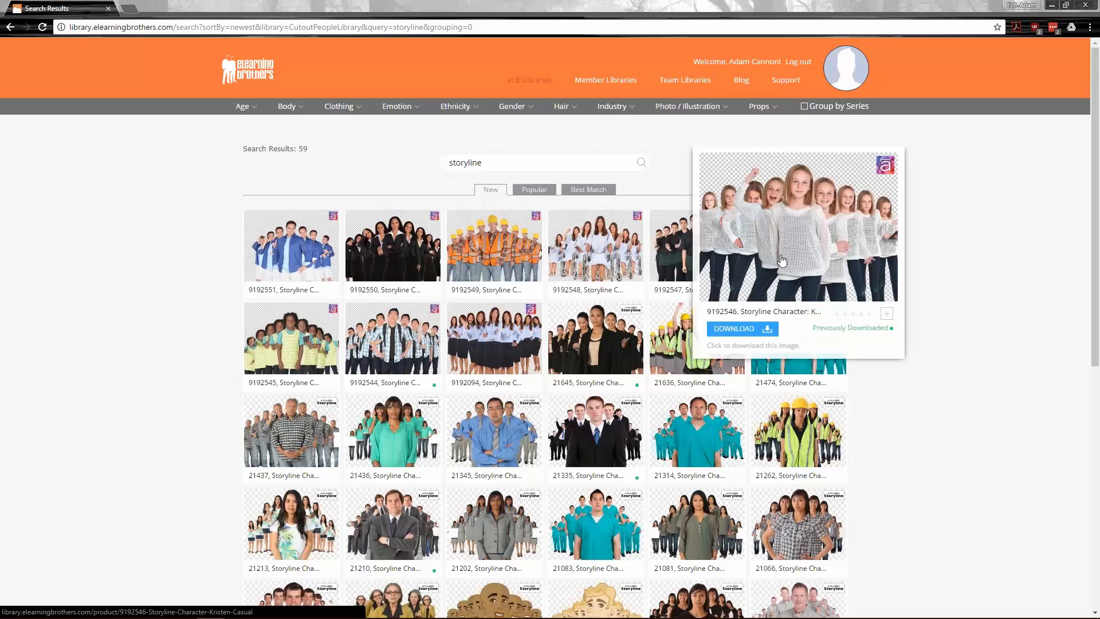
scroll(926, 409, down, 1)
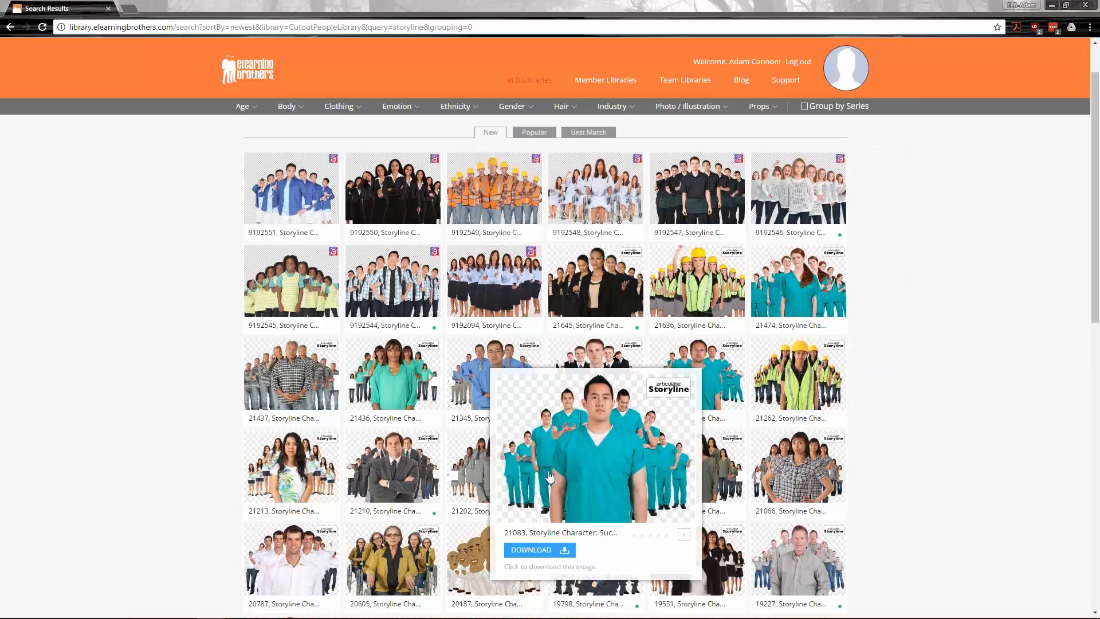
scroll(887, 474, down, 3)
scroll(825, 510, up, 4)
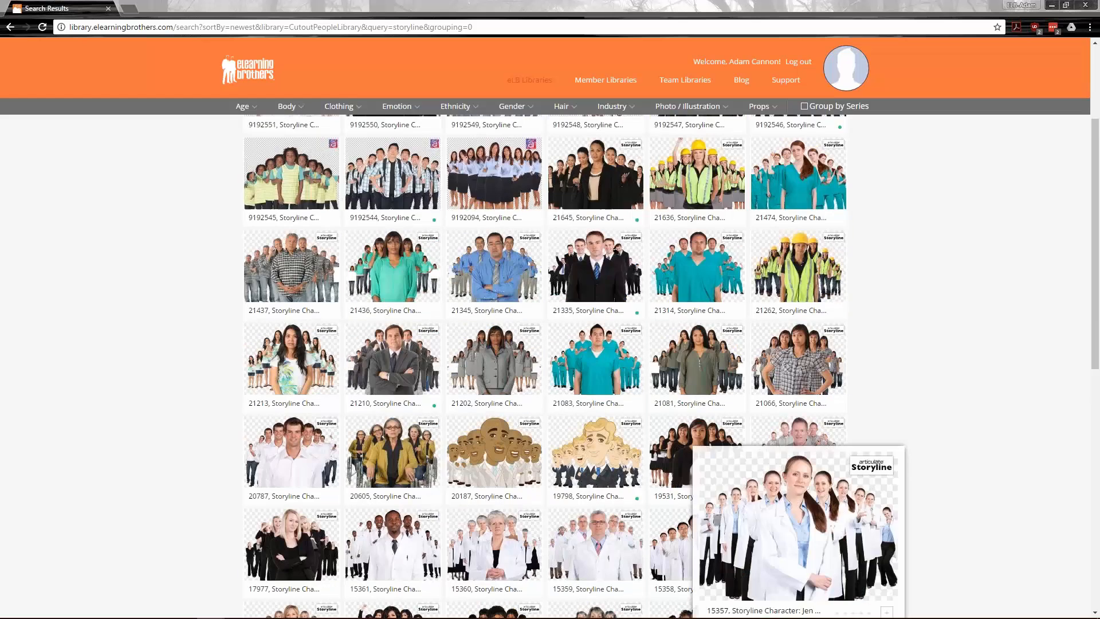
mouse_move(246, 108)
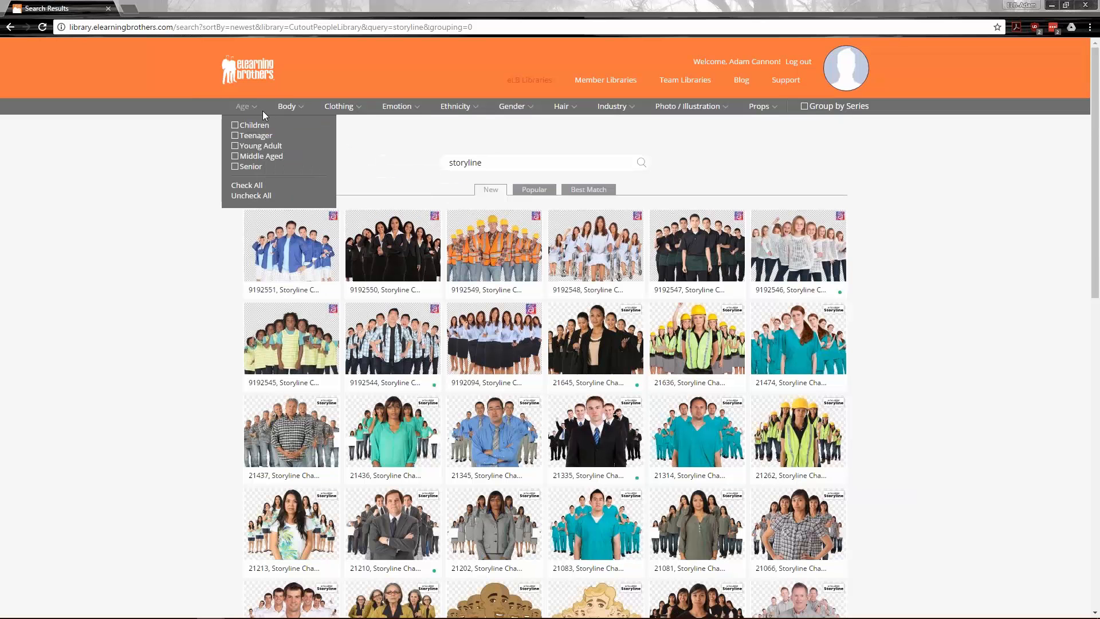
mouse_move(545, 122)
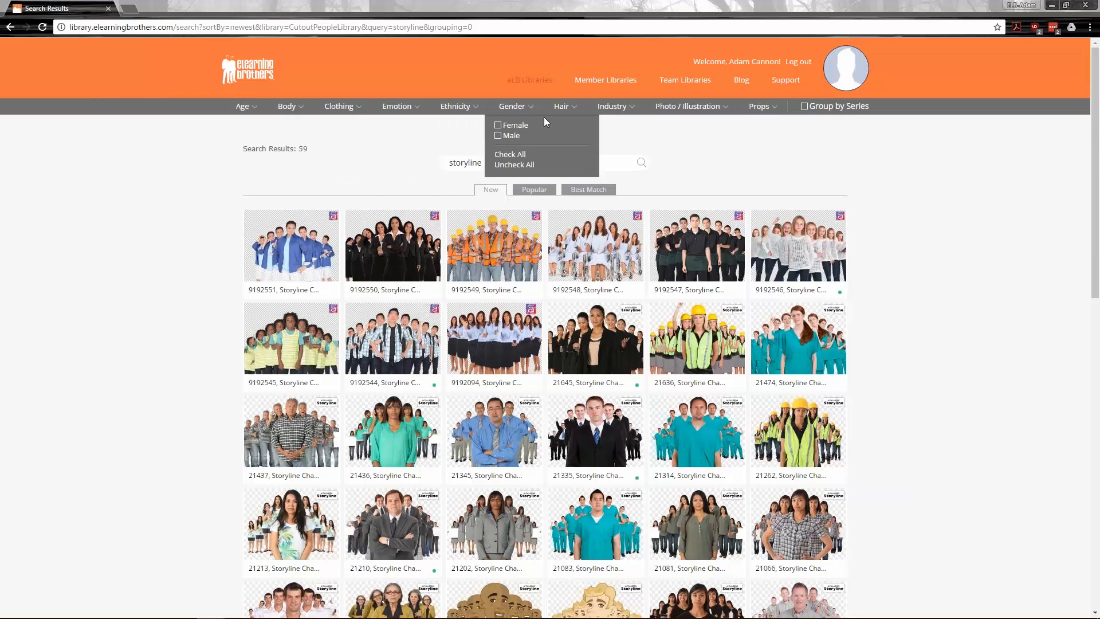
Open the product page of Storyline Character: Claudia Business (#21645) and download its Storyline template file
scroll(1017, 422, down, 5)
scroll(899, 363, up, 2)
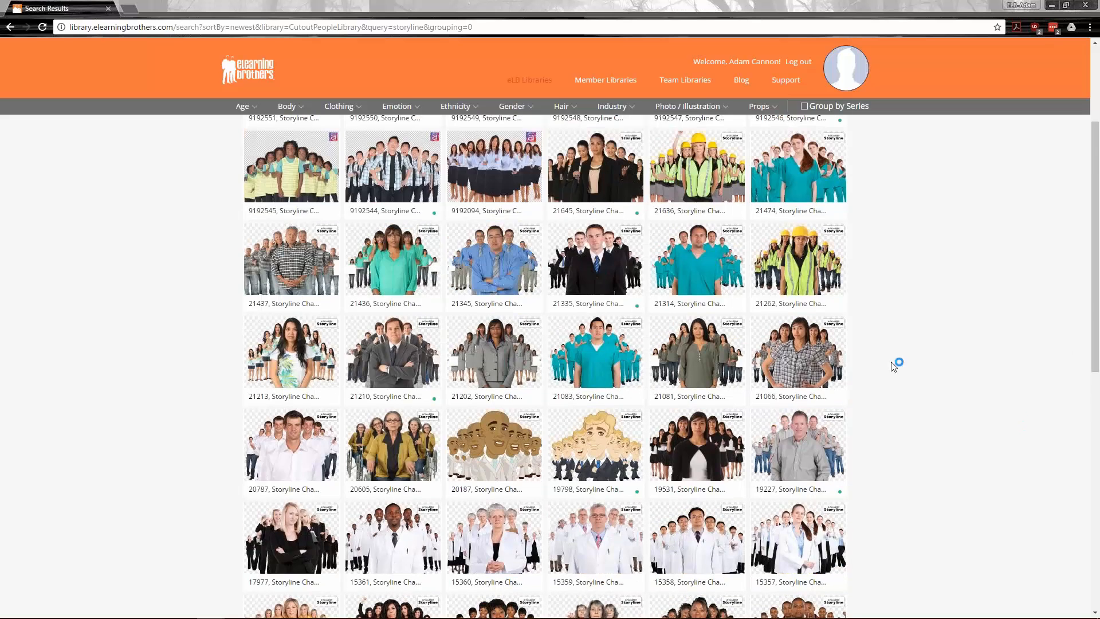
click(562, 168)
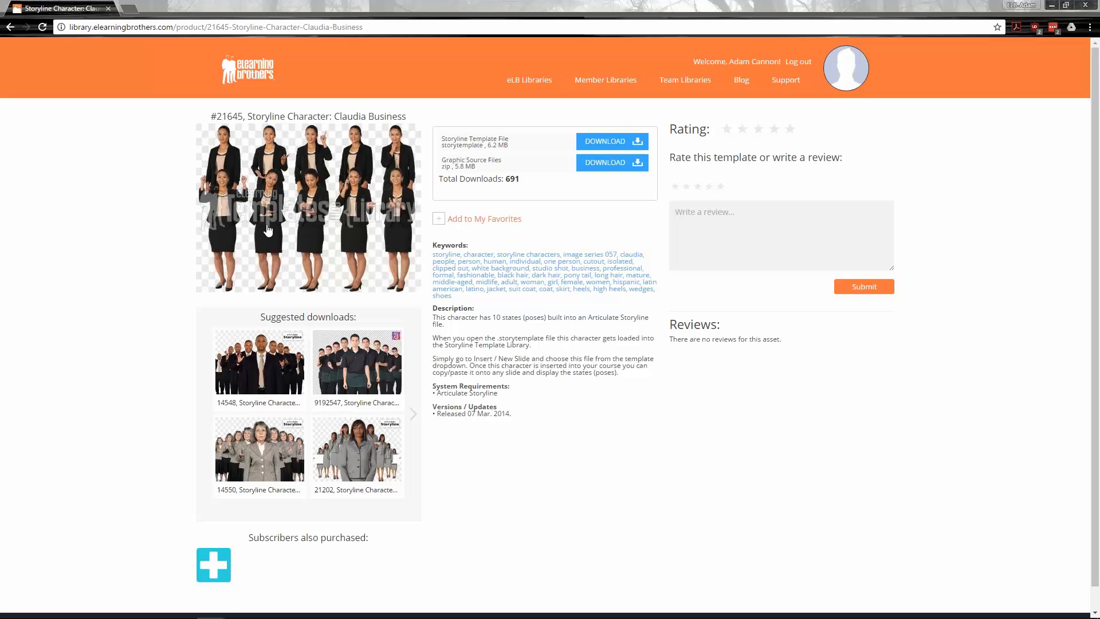
click(611, 142)
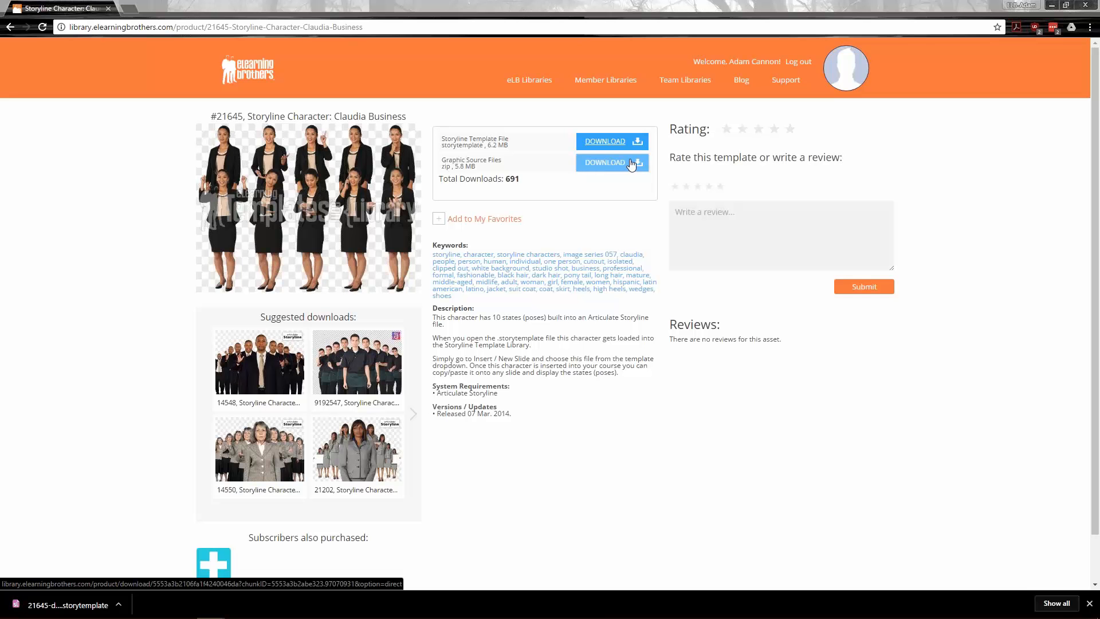
Switch to Storyline, locate the downloaded character template among the project files in Downloads, and check its name against the browser download
mouse_move(48, 591)
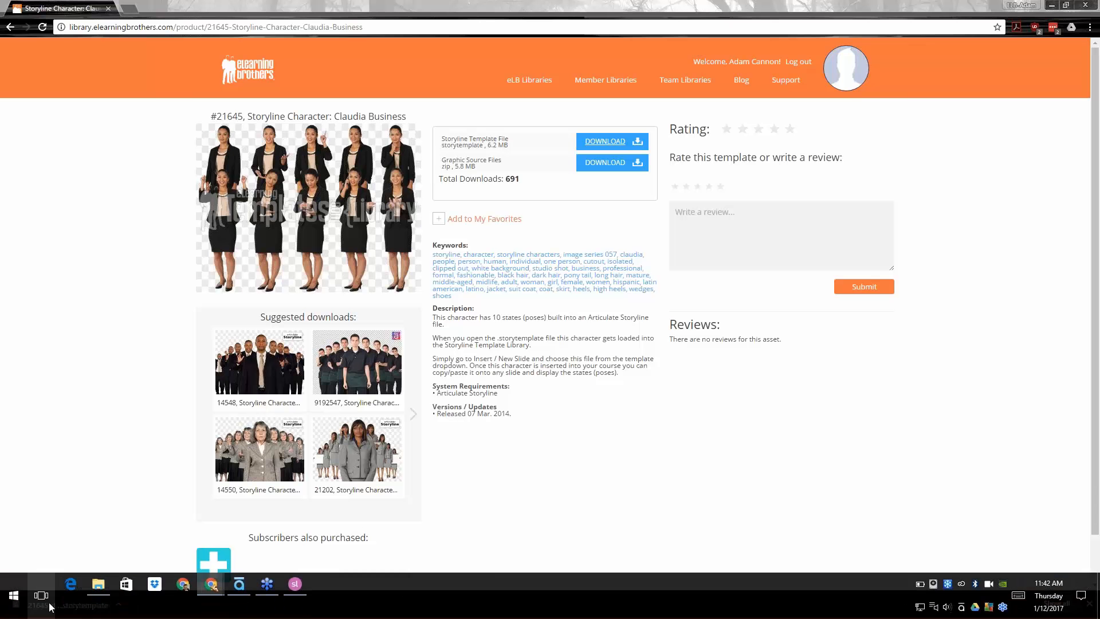
click(295, 605)
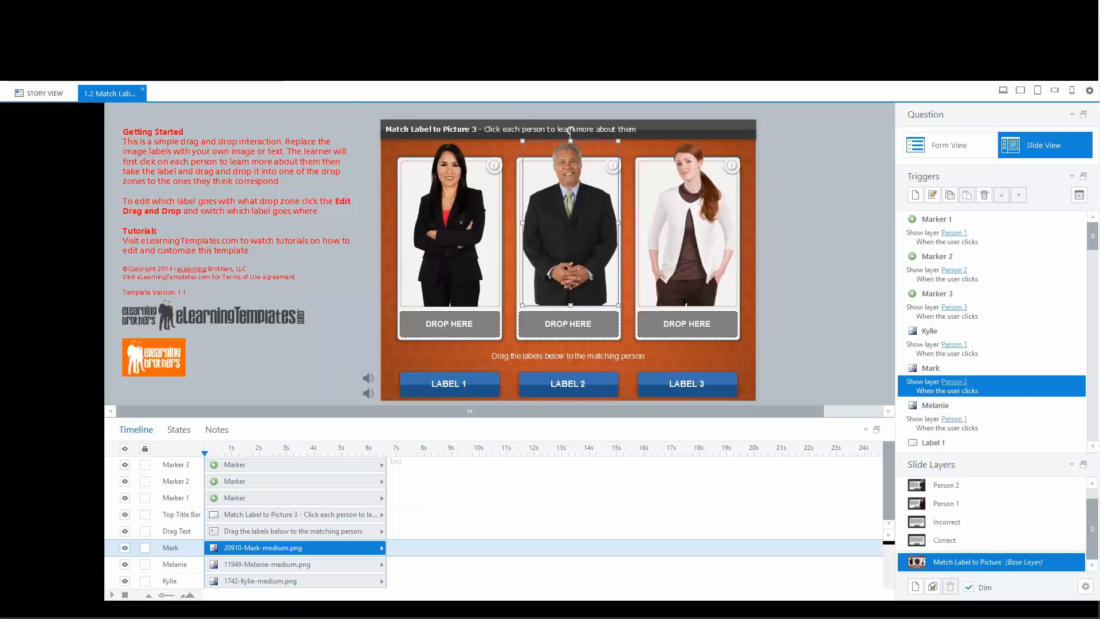
click(16, 22)
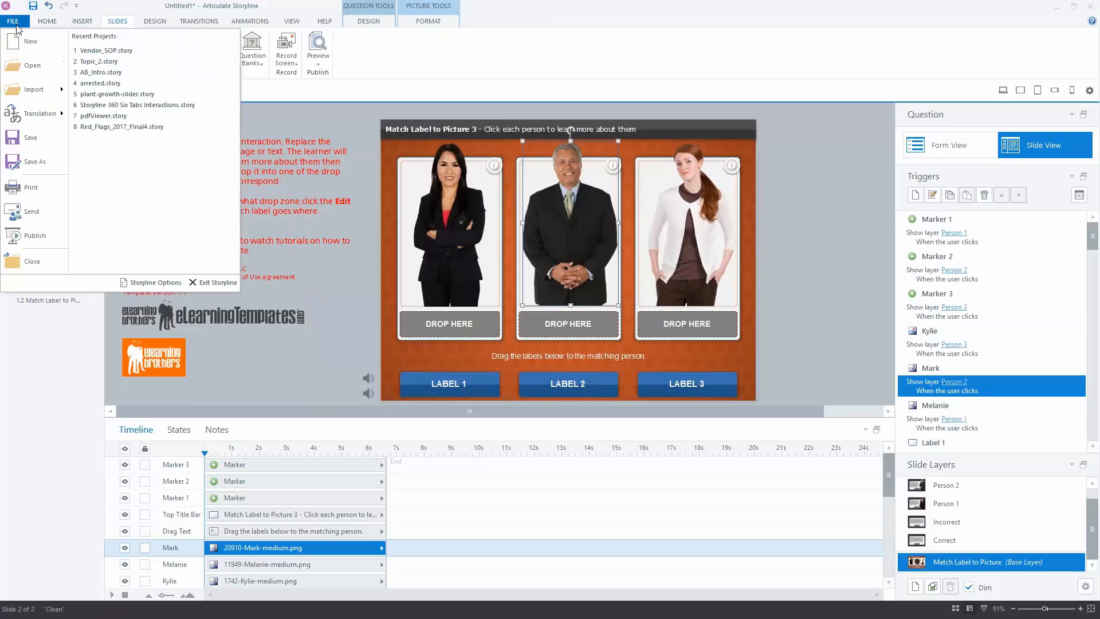
click(28, 64)
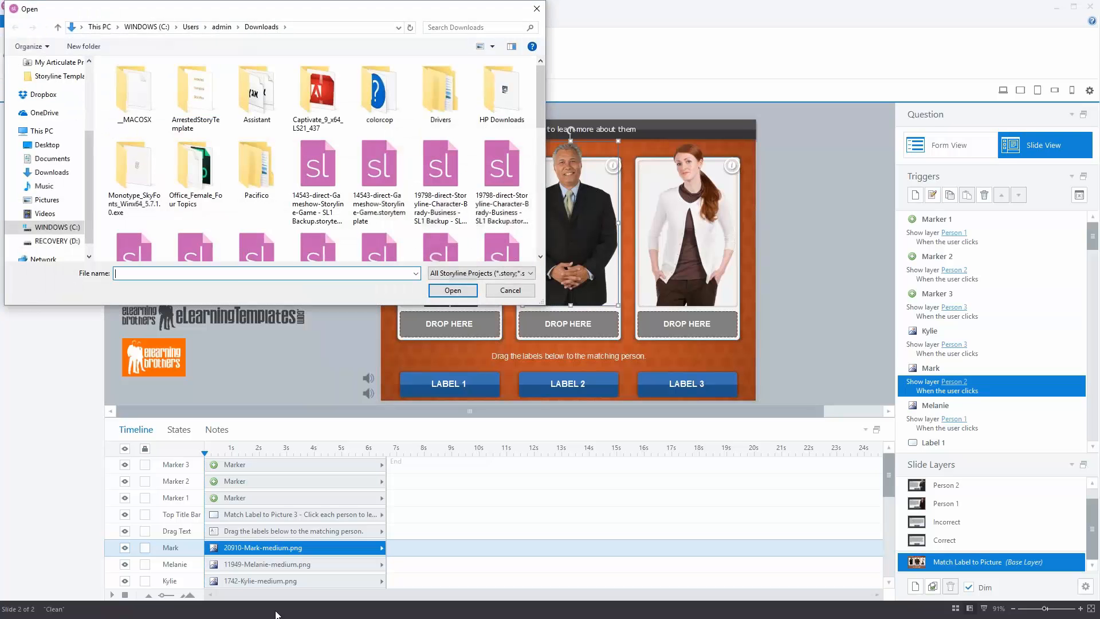
scroll(498, 223, down, 3)
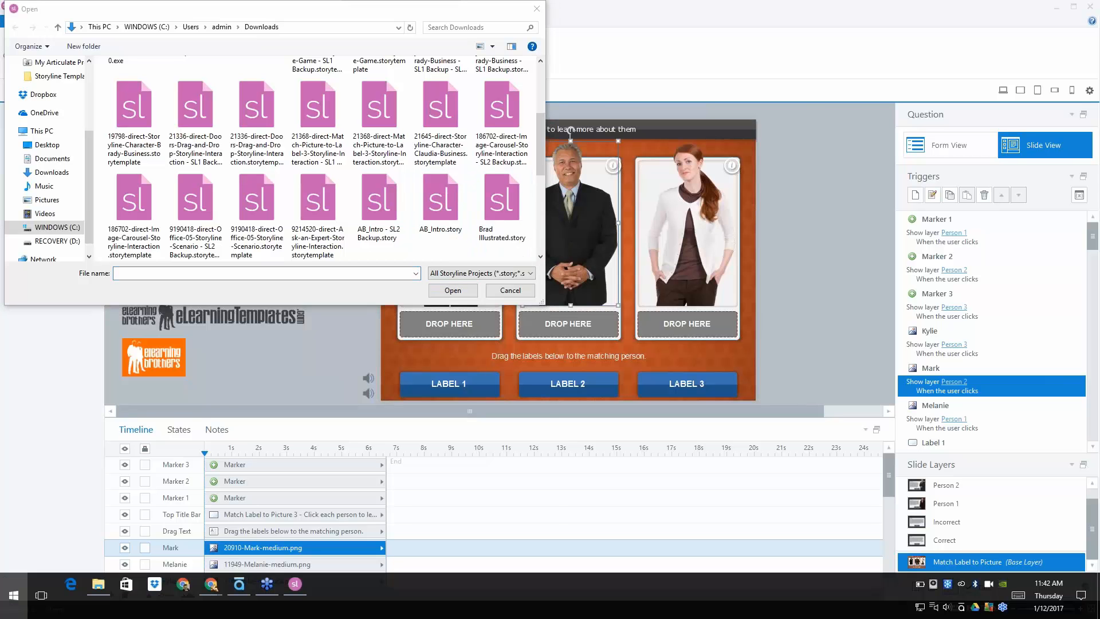
key(super)
mouse_move(209, 588)
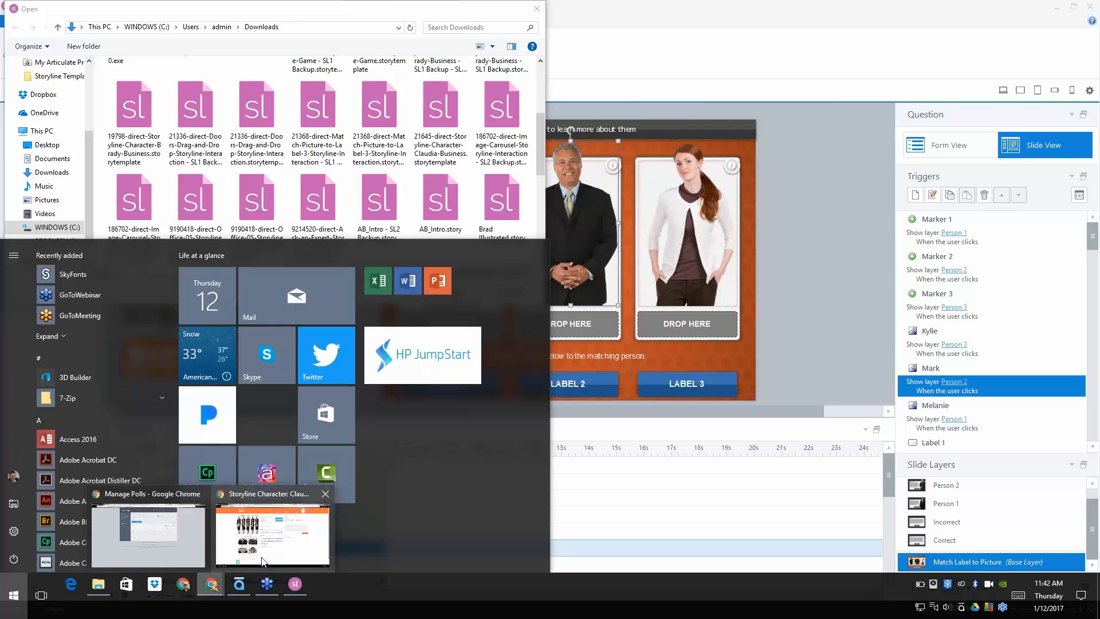
click(272, 541)
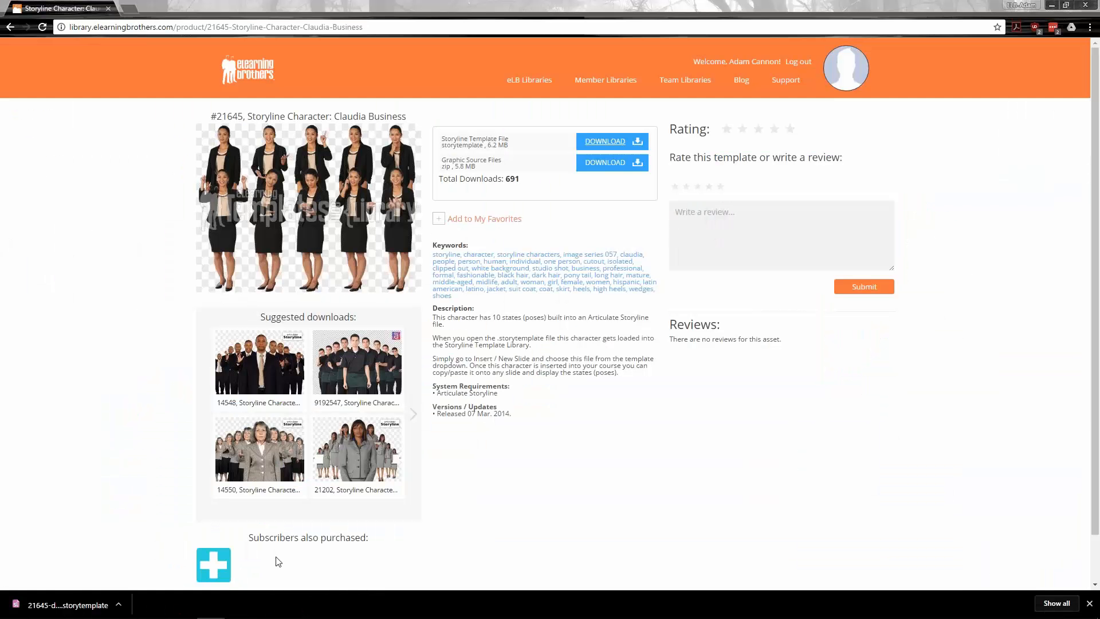
mouse_move(275, 616)
click(296, 589)
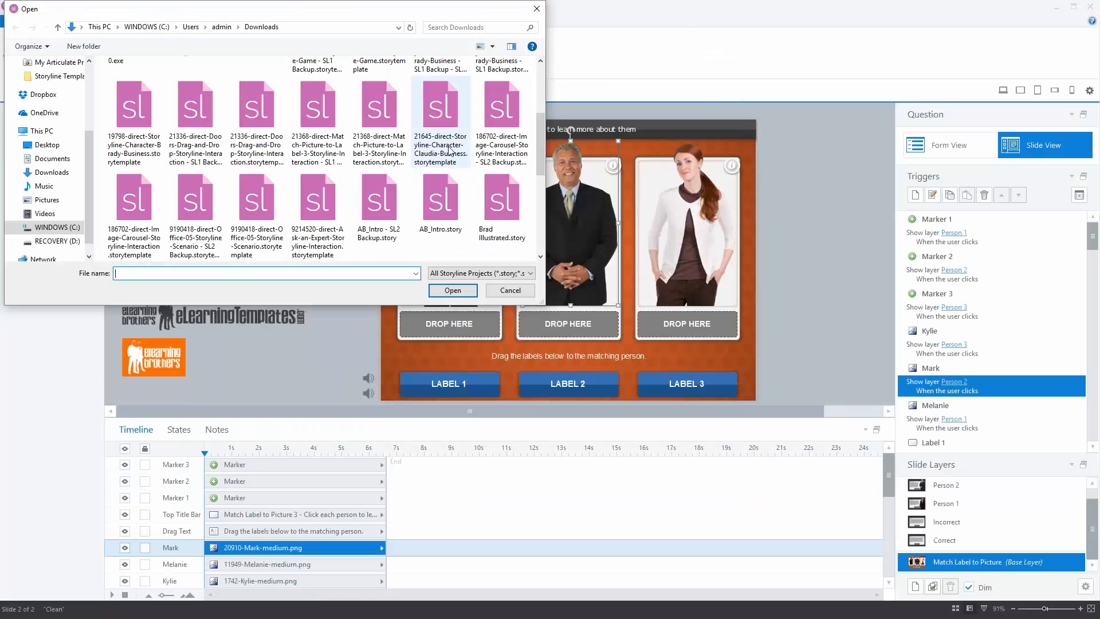
Open 21645-direct-Storyline-Character-Claudia-Business.storytemplate, discard the current unsaved project, and upgrade the template to Storyline 360
click(447, 111)
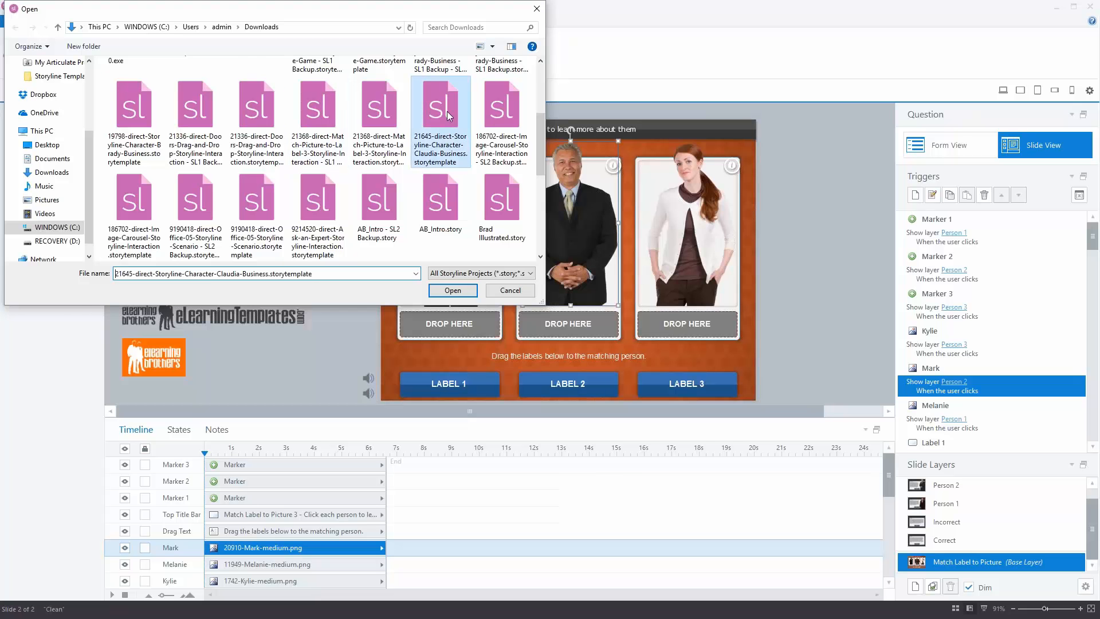
click(453, 290)
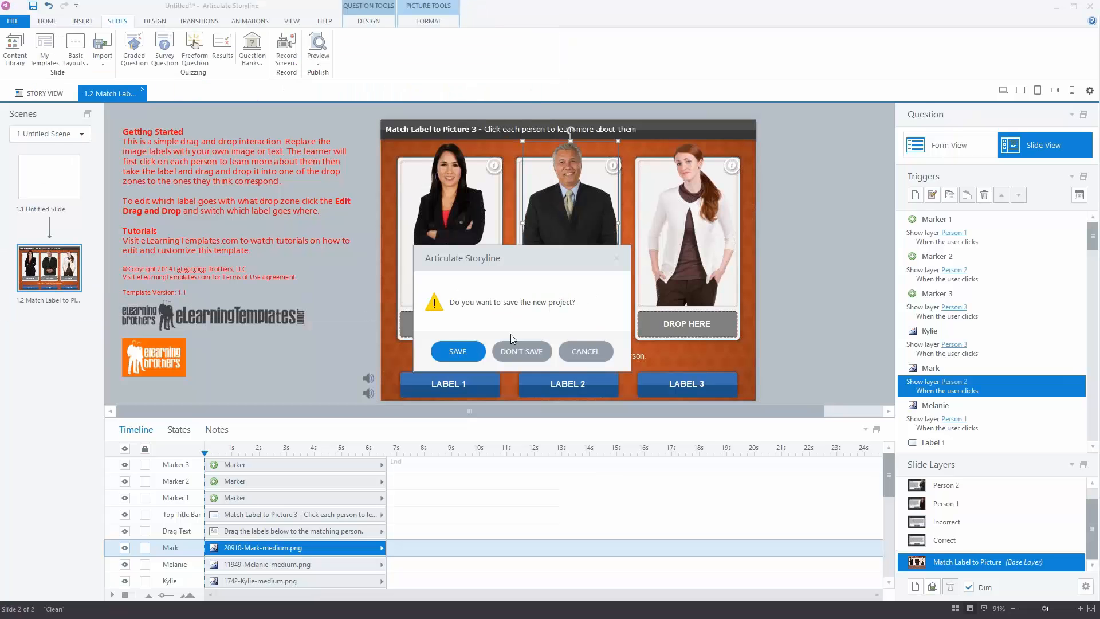
click(523, 351)
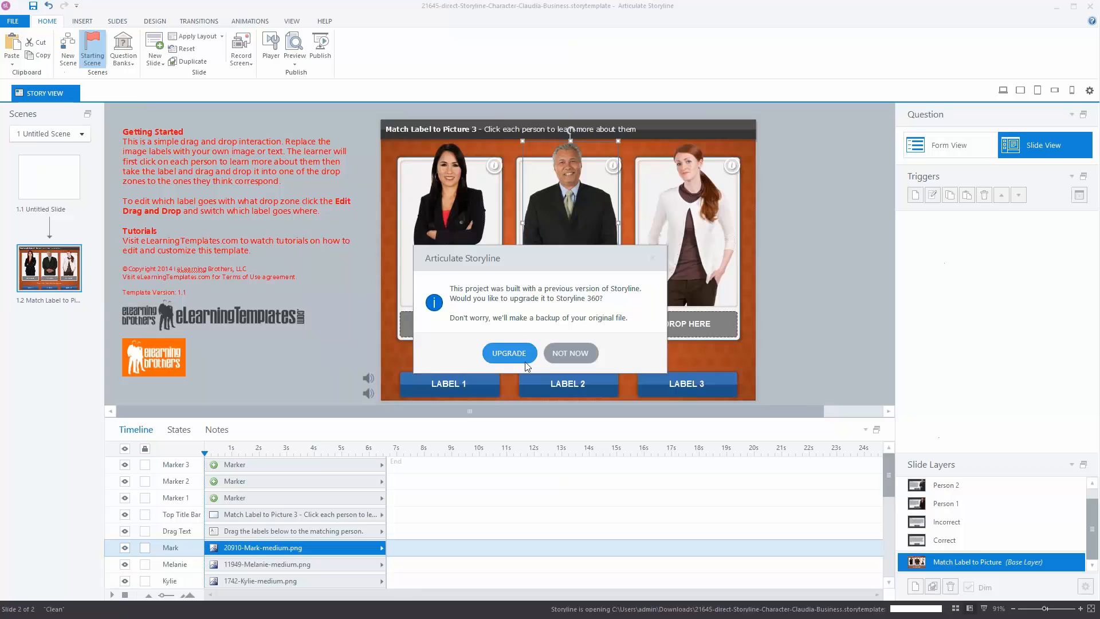
click(513, 352)
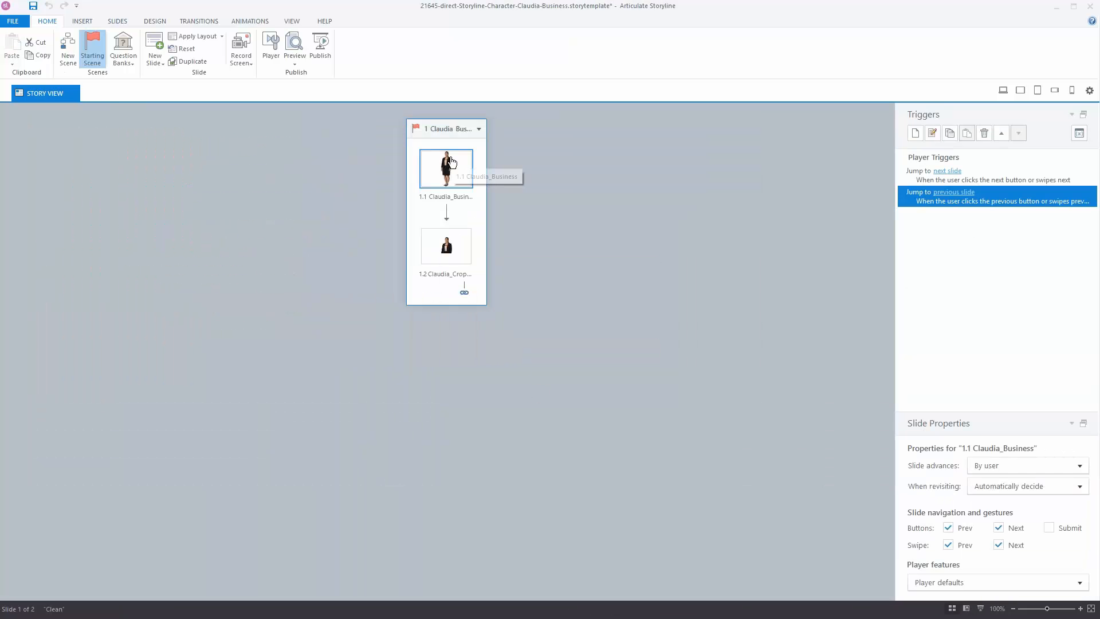
Open slide 1.1 Claudia_Business and view the character picture's states, including the Applause pose
double_click(448, 171)
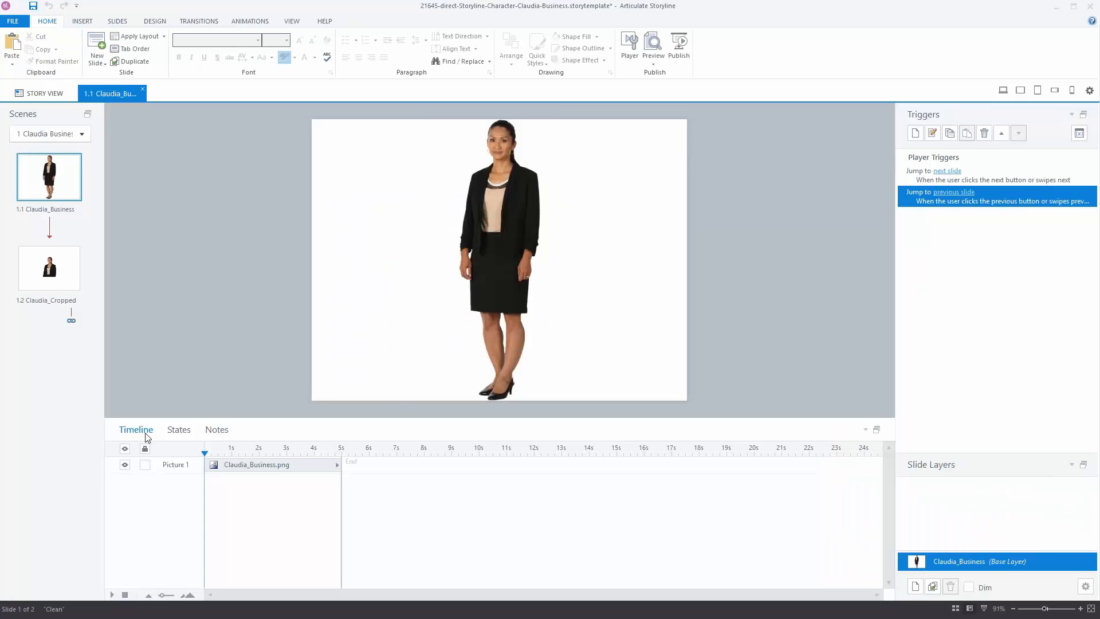
click(180, 433)
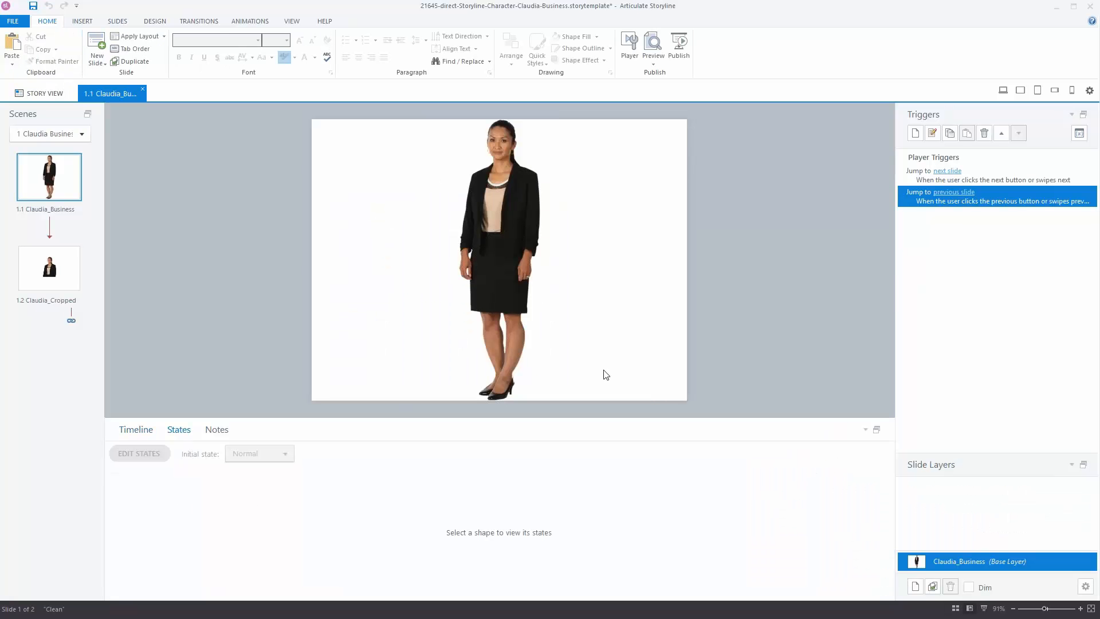
click(485, 227)
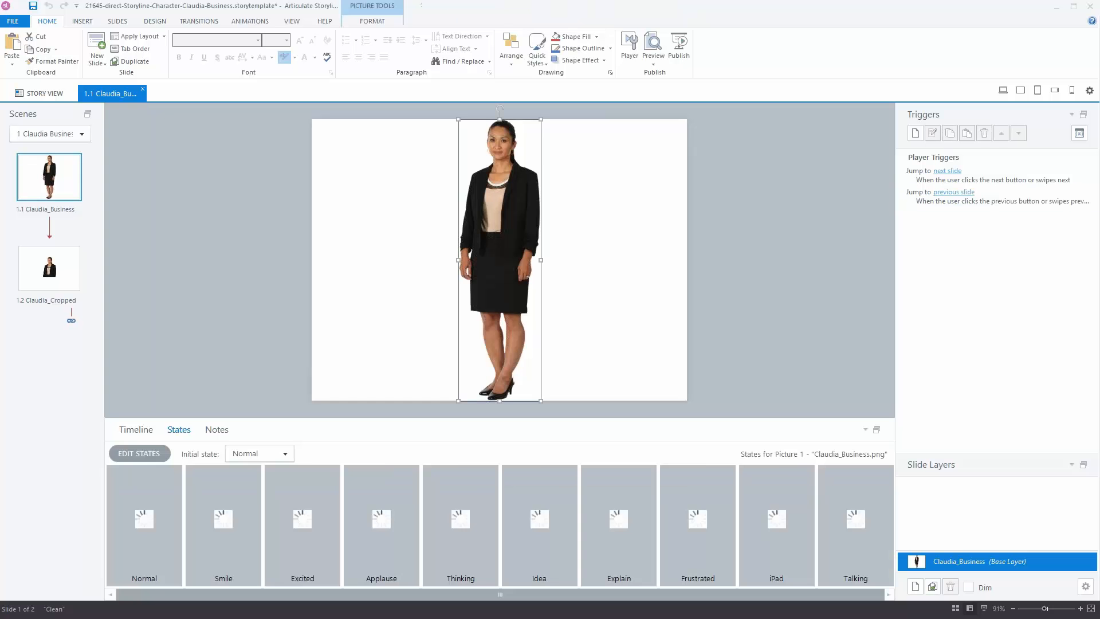
click(213, 516)
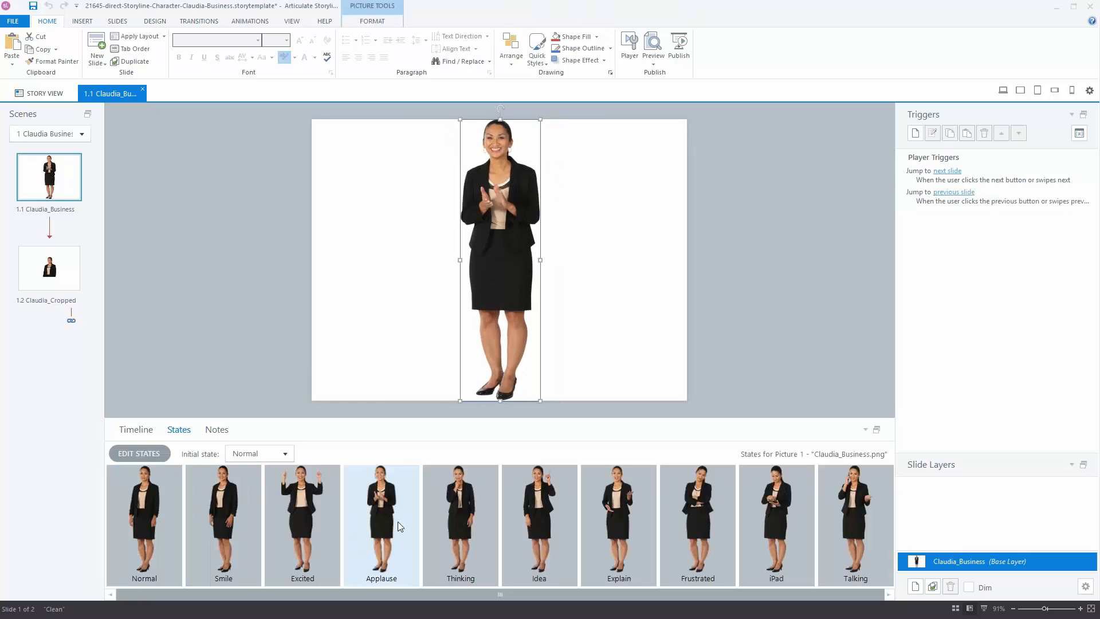
Switch to the browser, return to the Storyline character results, and view the Body filter options
click(1055, 8)
click(9, 27)
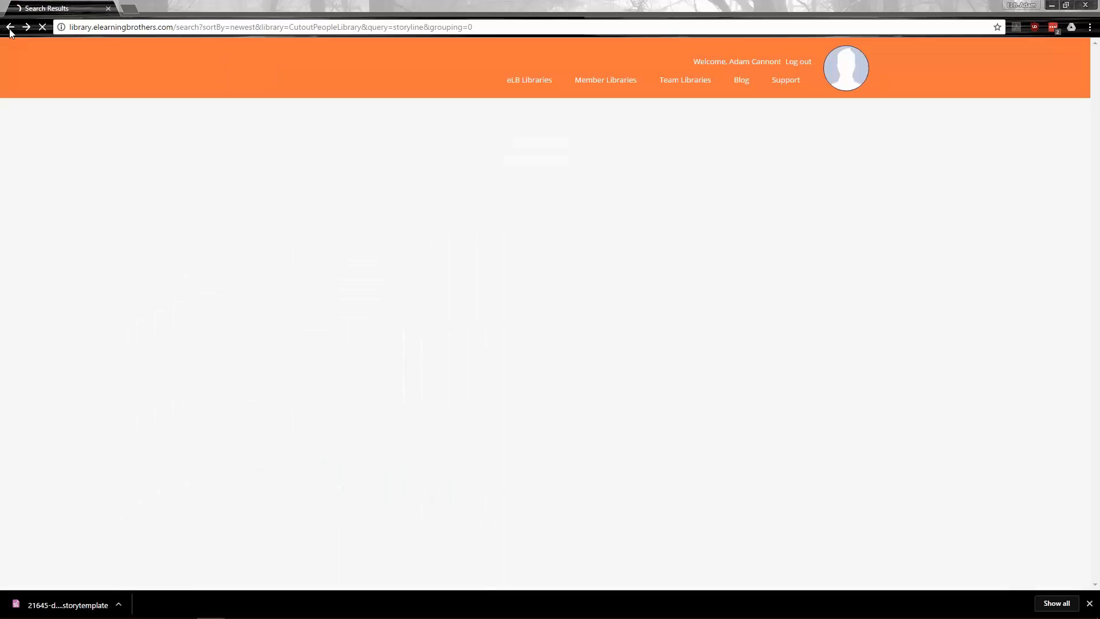
click(300, 112)
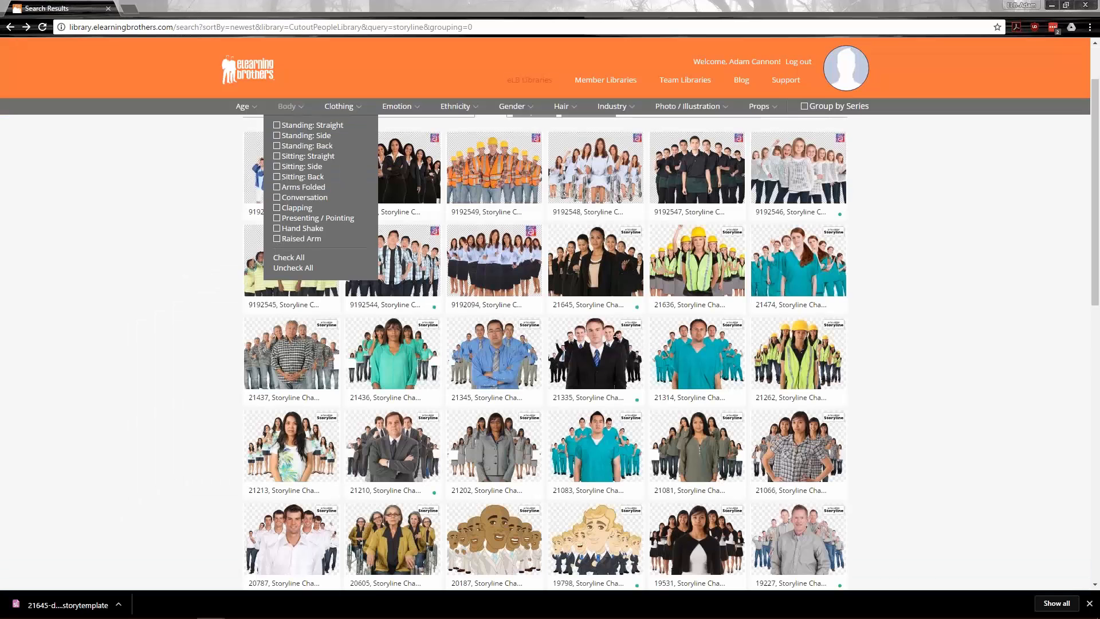
Go back to the Cutout People Library home page and open the images for all industries
click(10, 27)
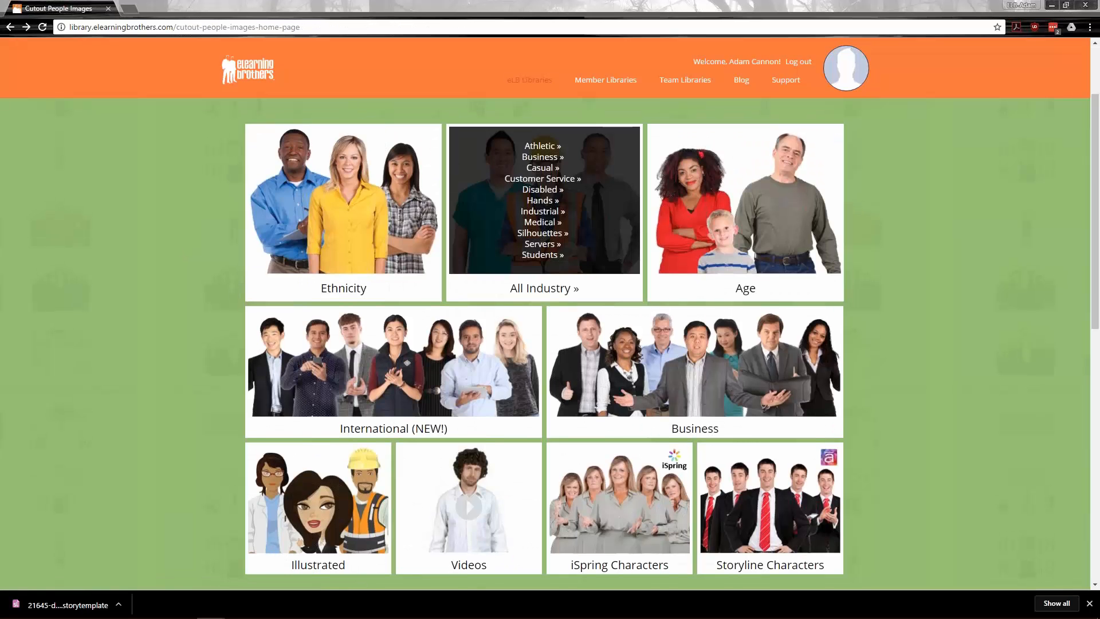
scroll(541, 198, up, 2)
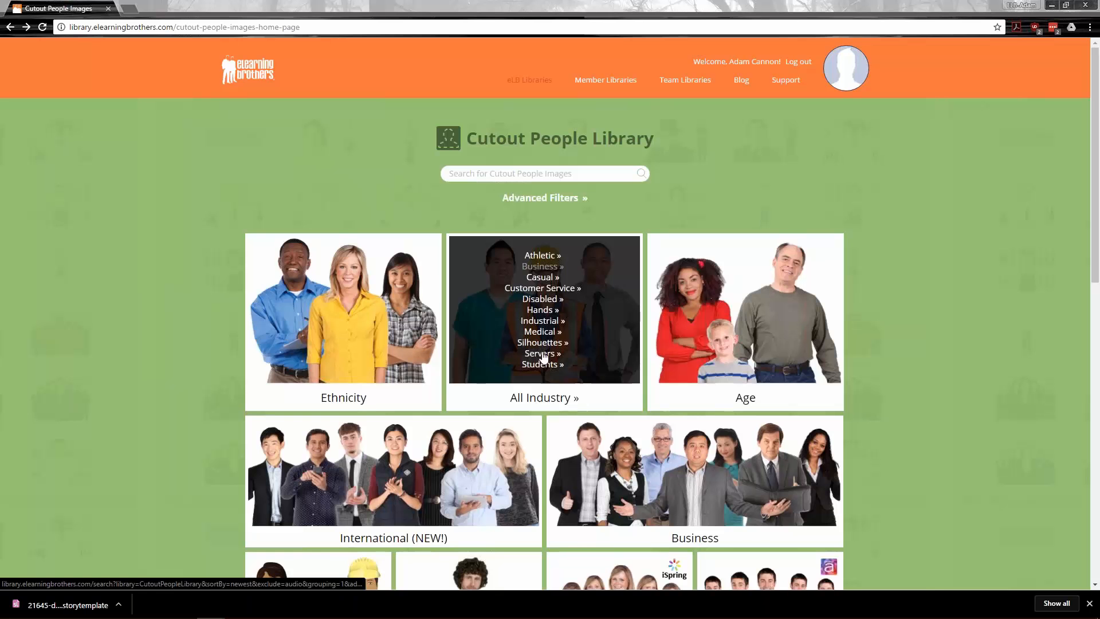
click(553, 401)
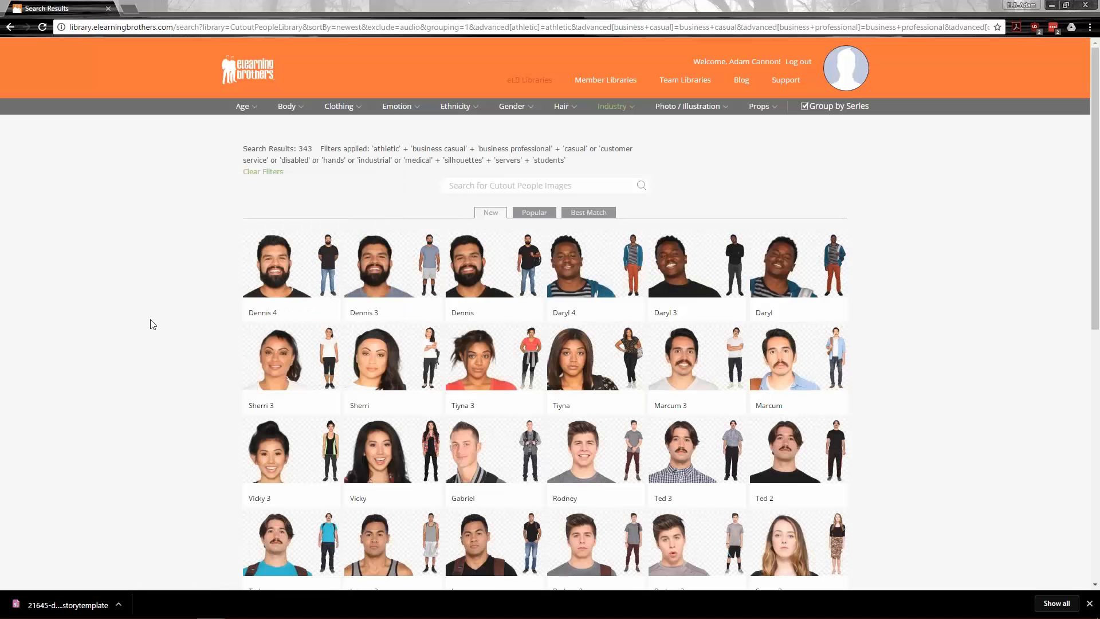
Filter the cutout people results to Photo Realistic and add Business to the selected industries
mouse_move(243, 106)
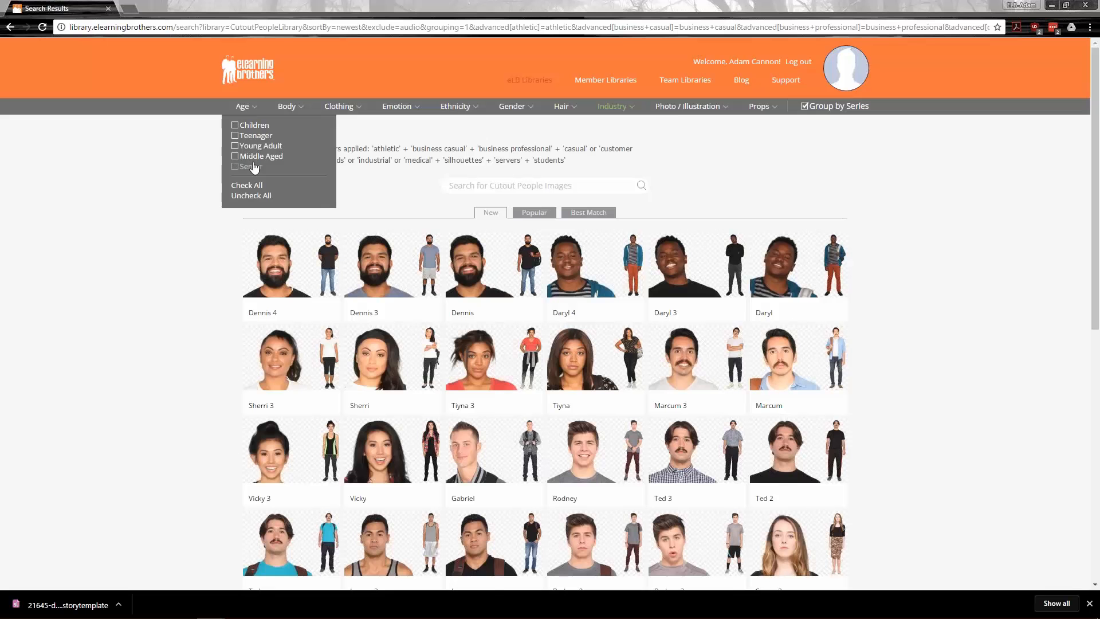
mouse_move(688, 106)
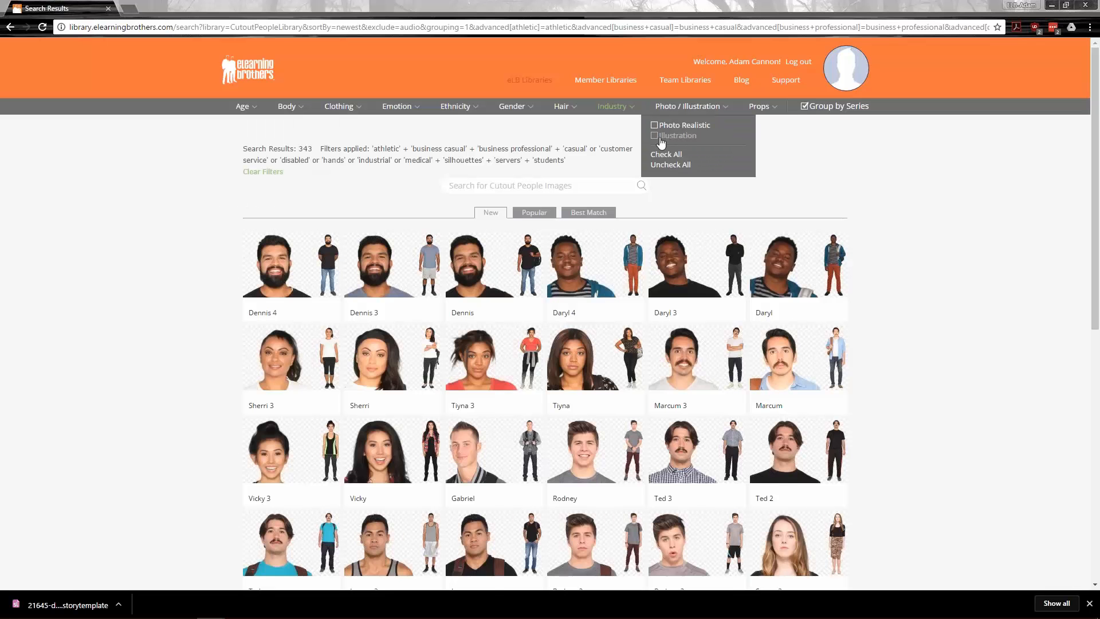
click(654, 125)
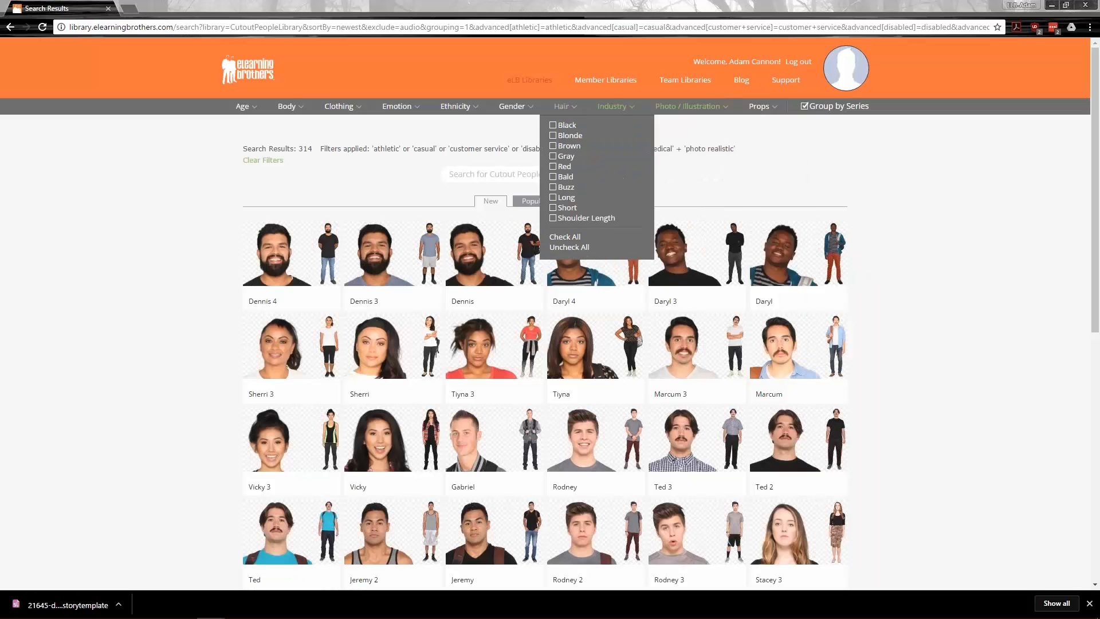
mouse_move(611, 107)
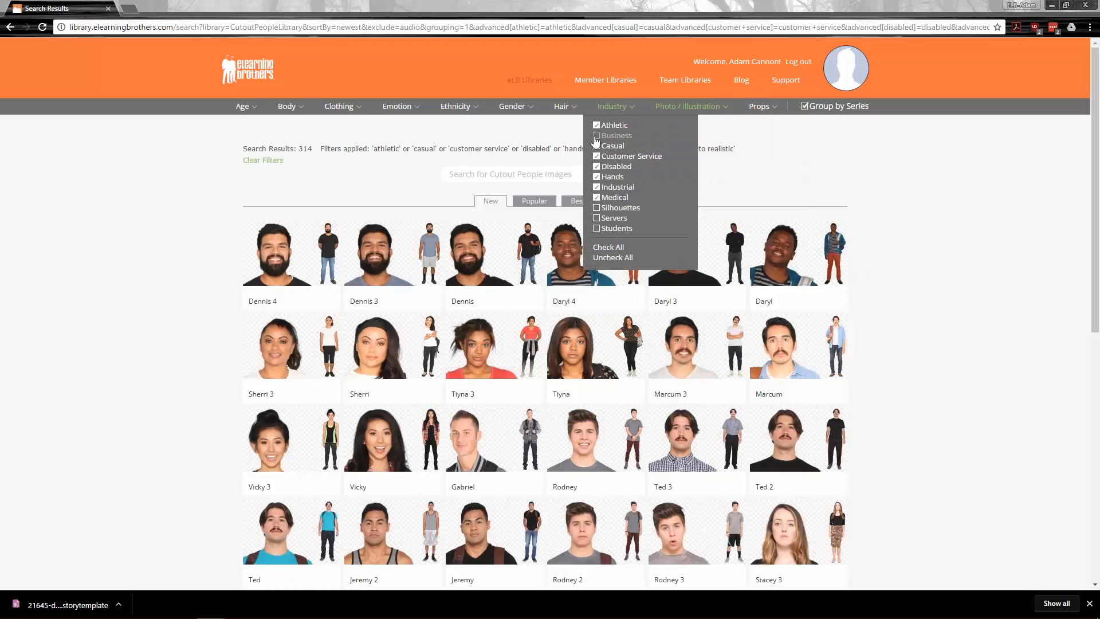
click(596, 136)
click(596, 208)
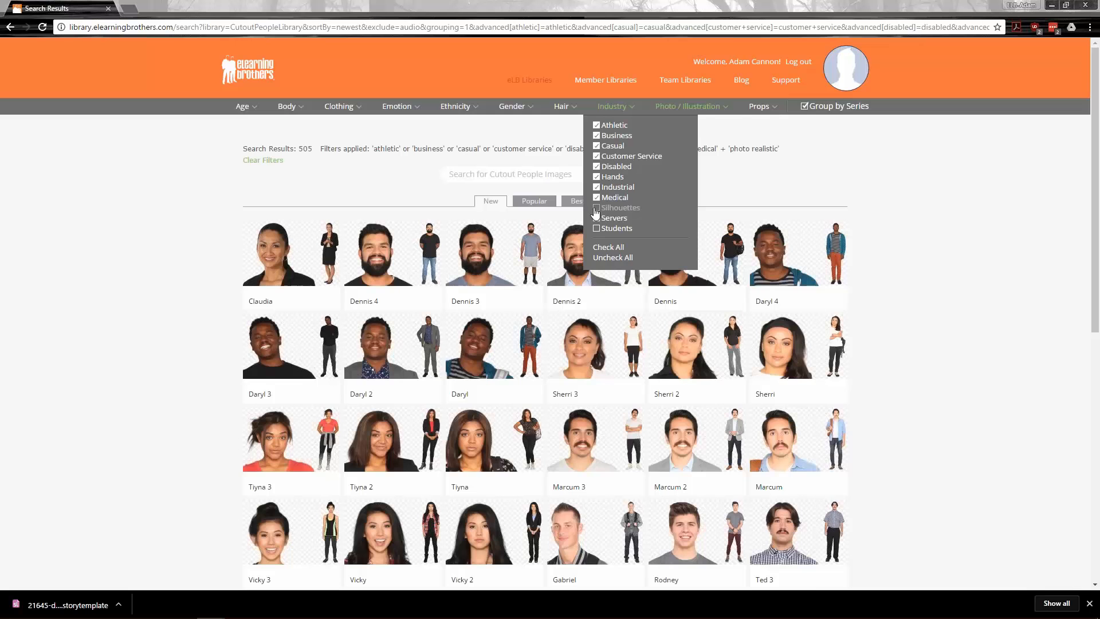
click(596, 212)
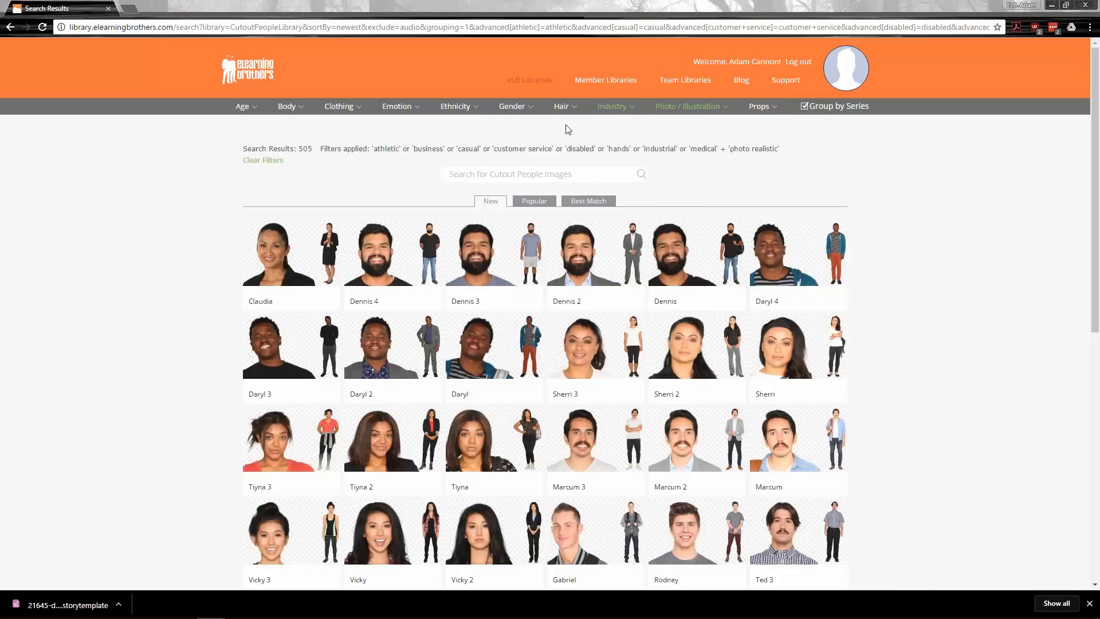
Narrow the cutout people results to male models with gray hair
mouse_move(565, 111)
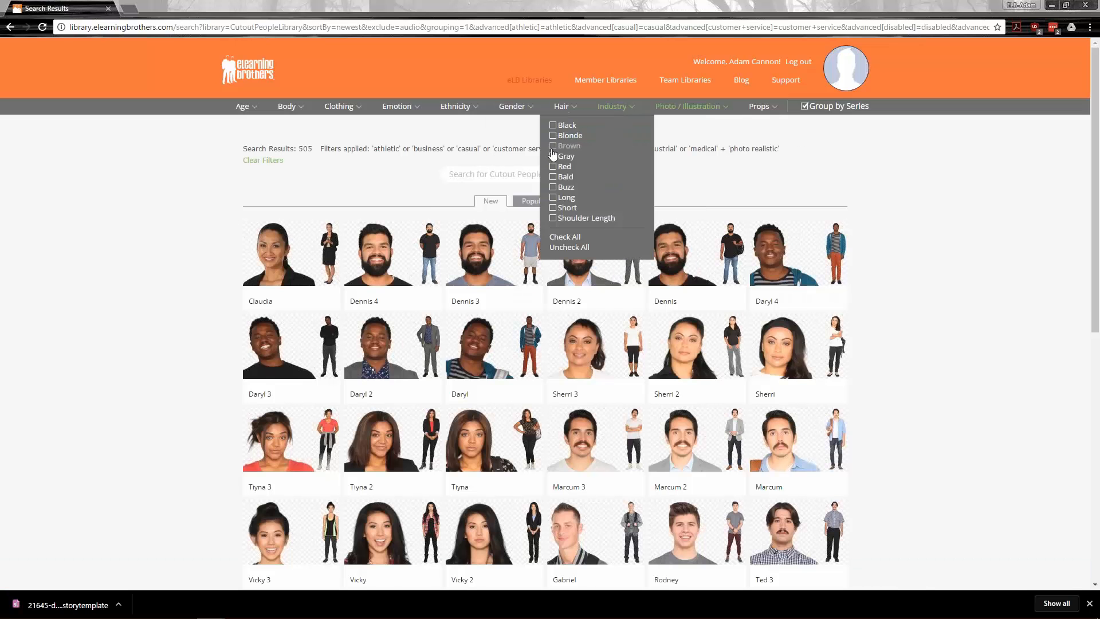
click(554, 155)
mouse_move(512, 107)
click(498, 135)
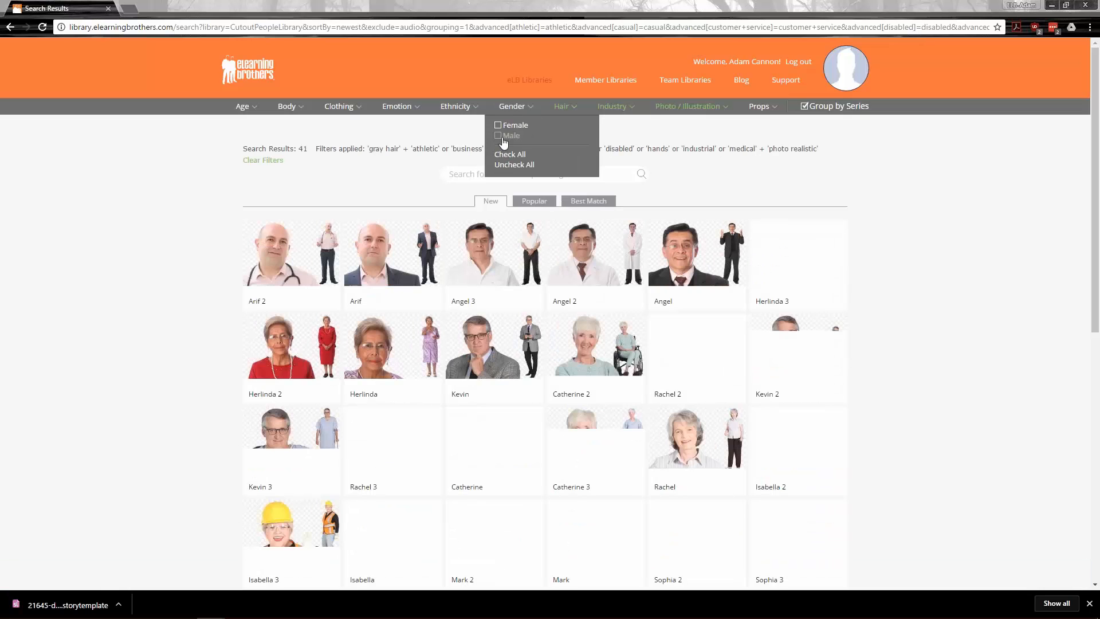
Limit the results further to Caucasian ethnicity and Suit clothing, and view the age filter options
mouse_move(454, 108)
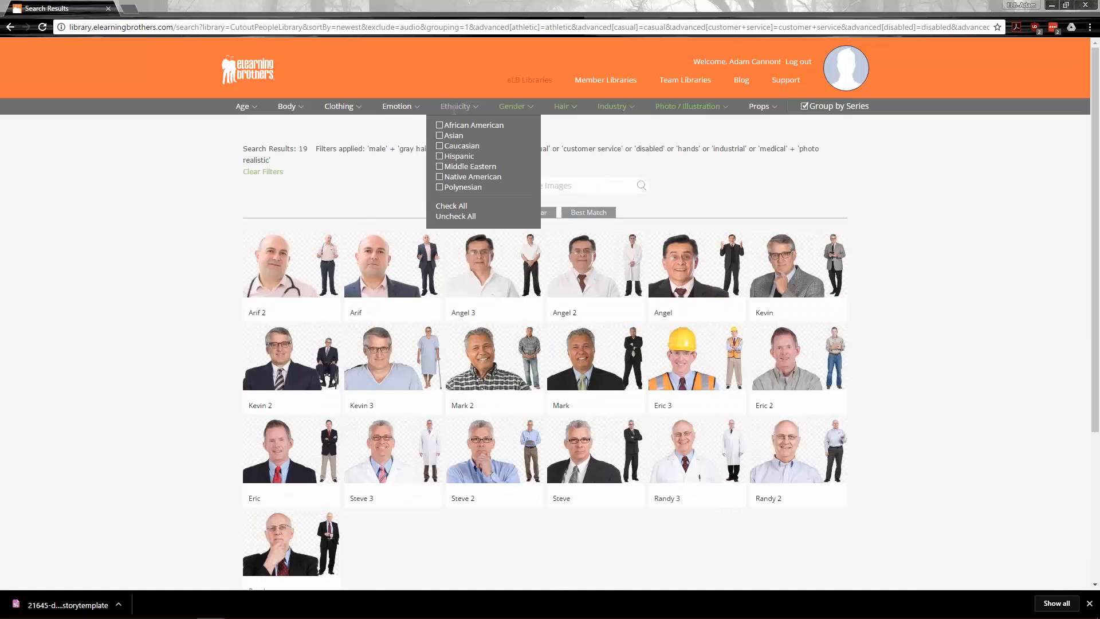
click(439, 167)
click(439, 136)
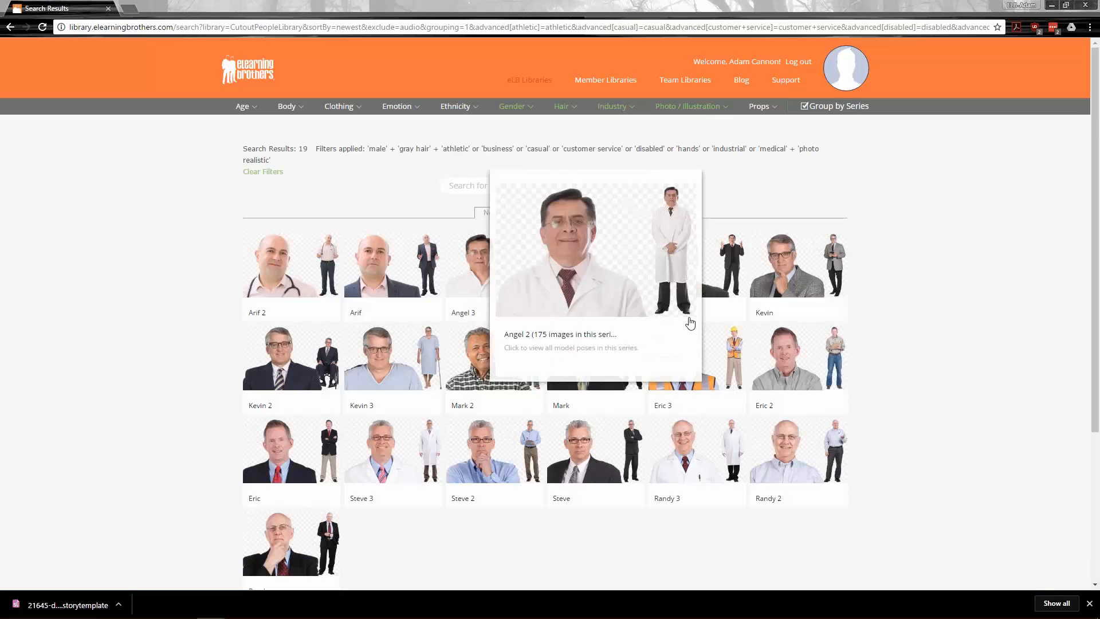
mouse_move(458, 107)
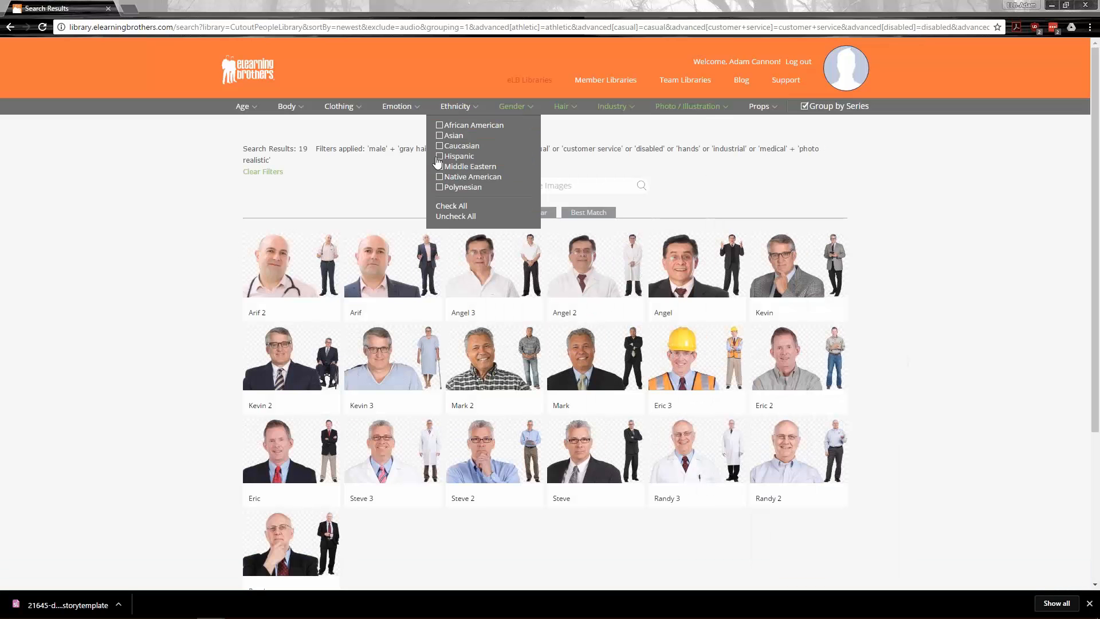
click(439, 150)
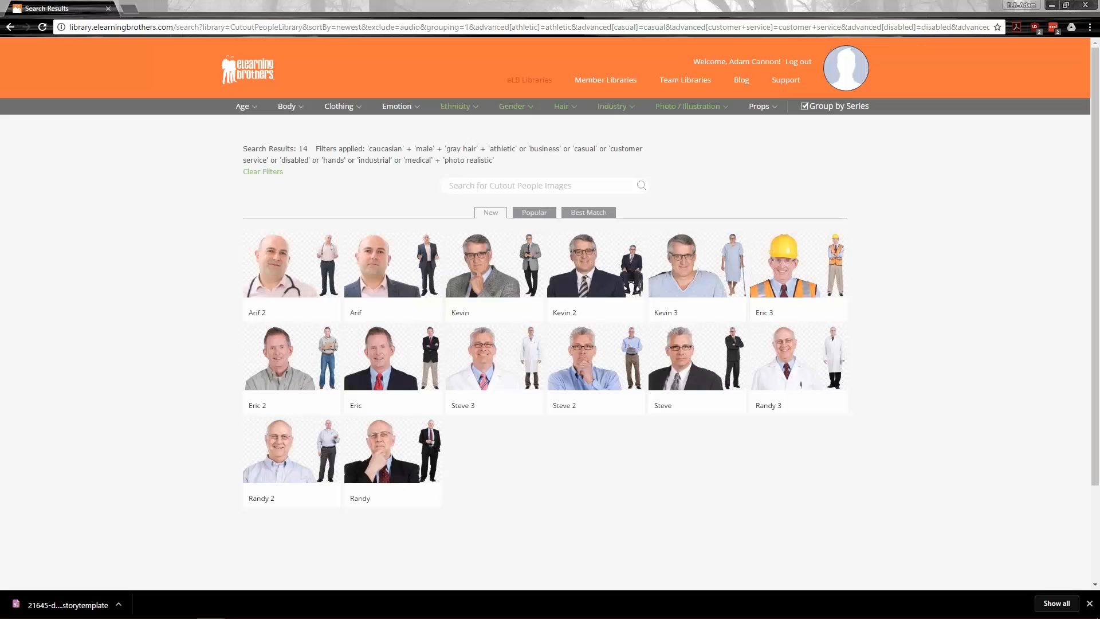
mouse_move(401, 107)
mouse_move(339, 107)
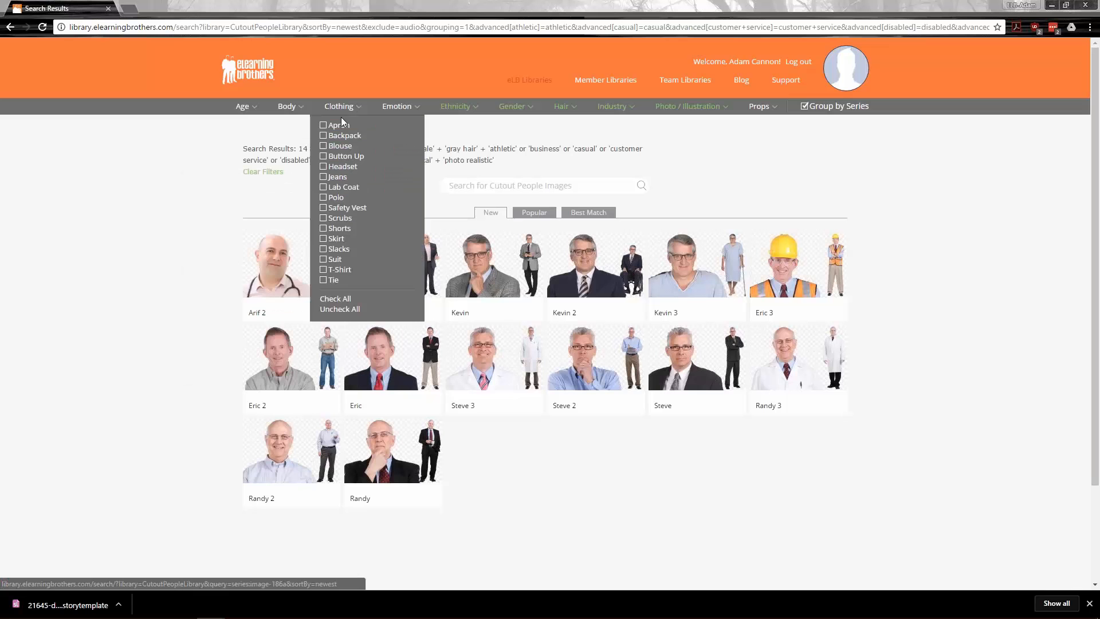
click(330, 259)
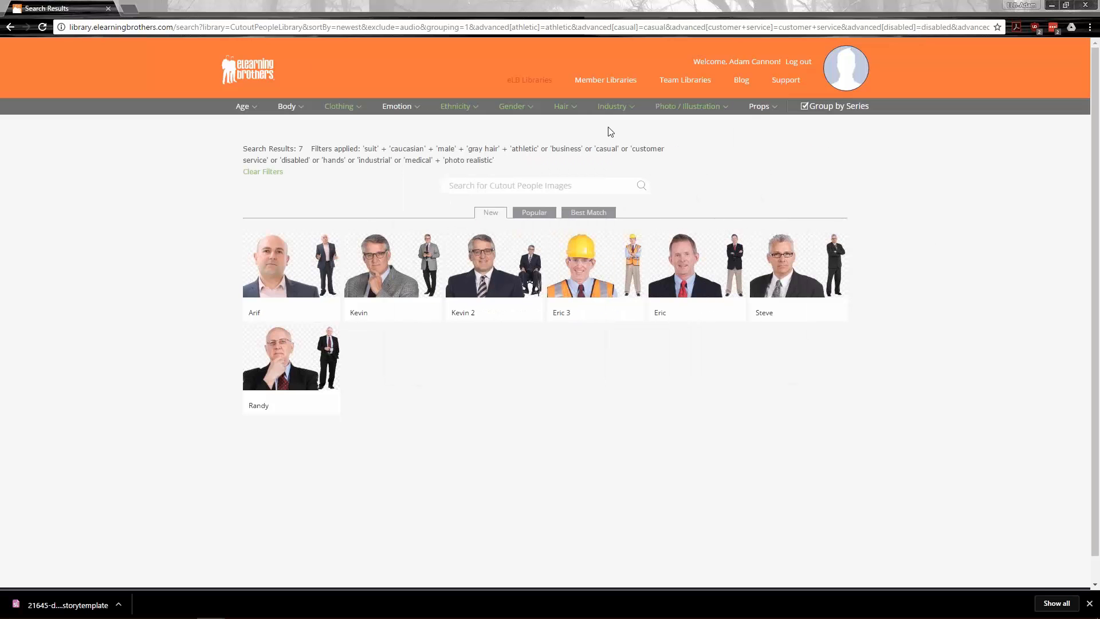
mouse_move(558, 209)
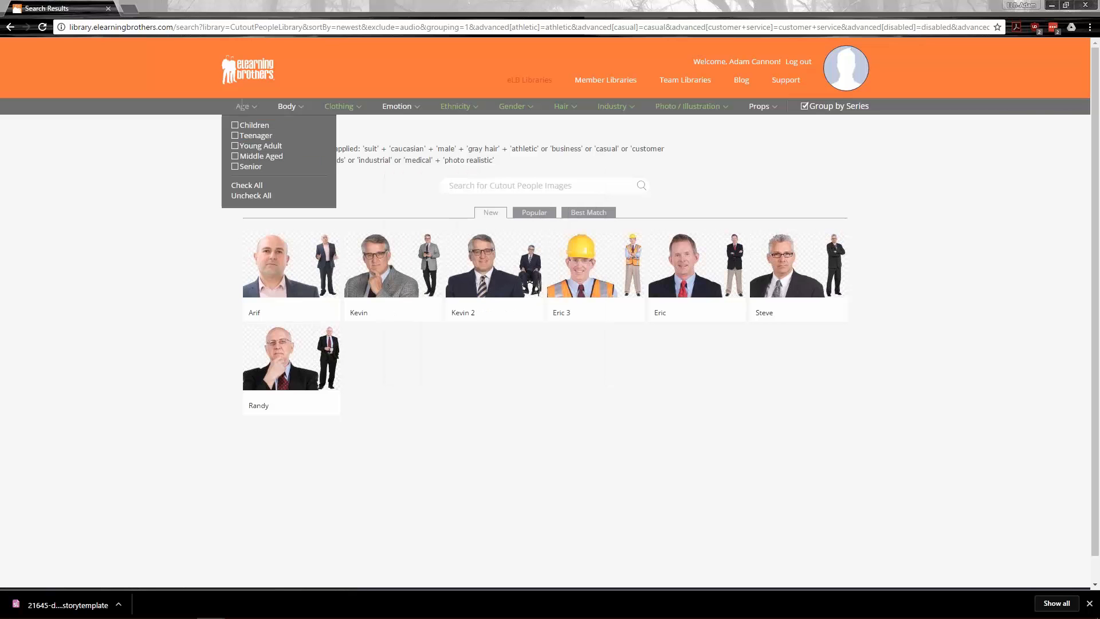
Return to the library home page, open the Stock Assets Library and go to its Audio section
click(261, 72)
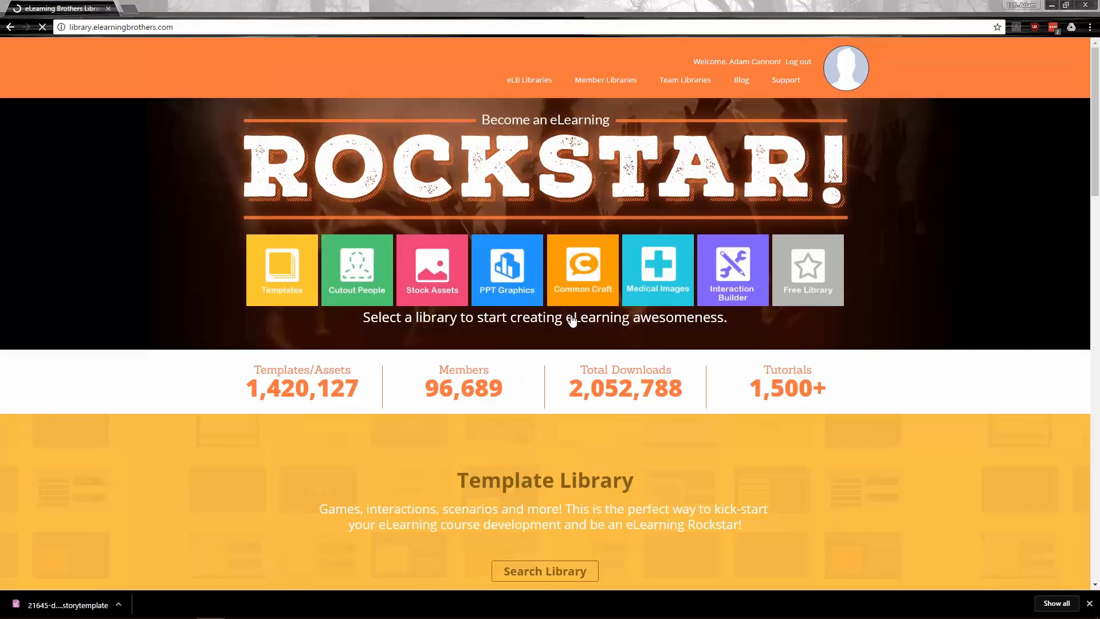
mouse_move(534, 80)
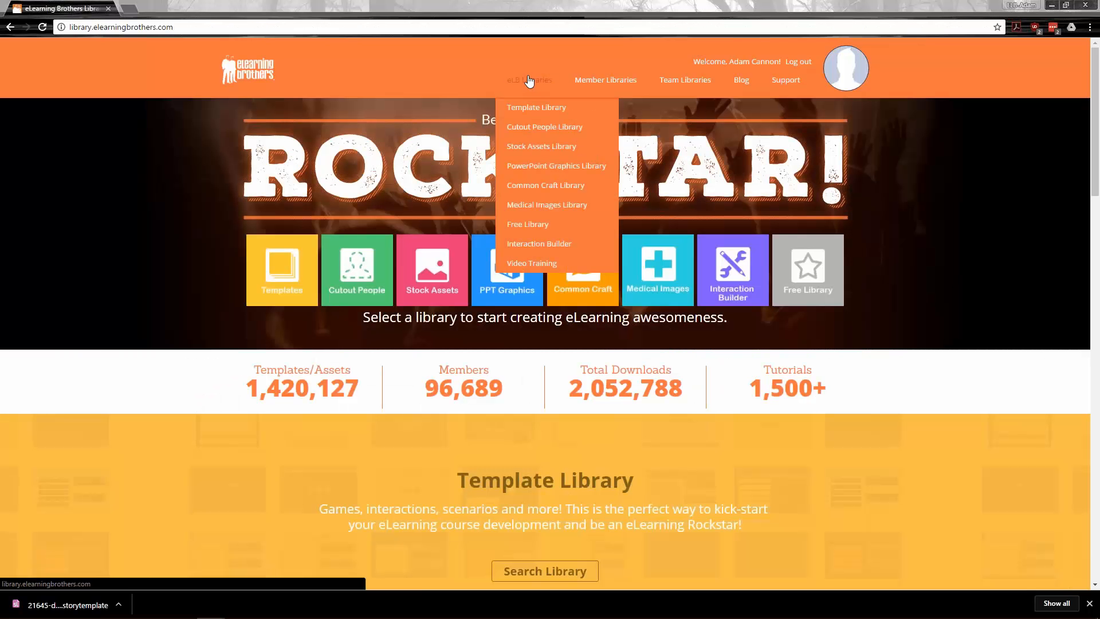
mouse_move(521, 134)
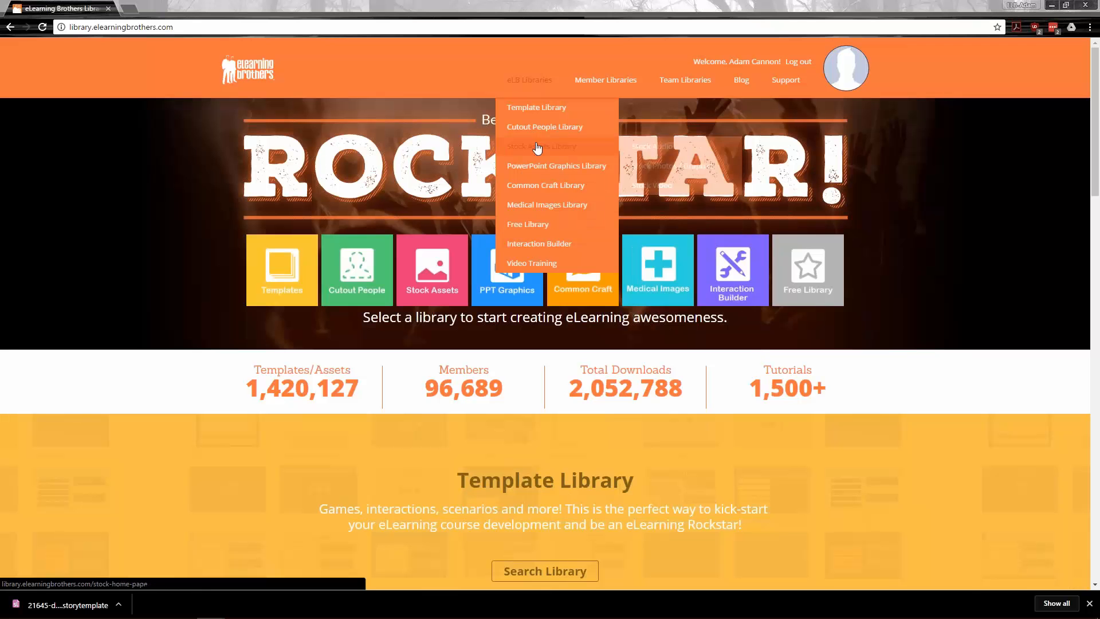
mouse_move(611, 149)
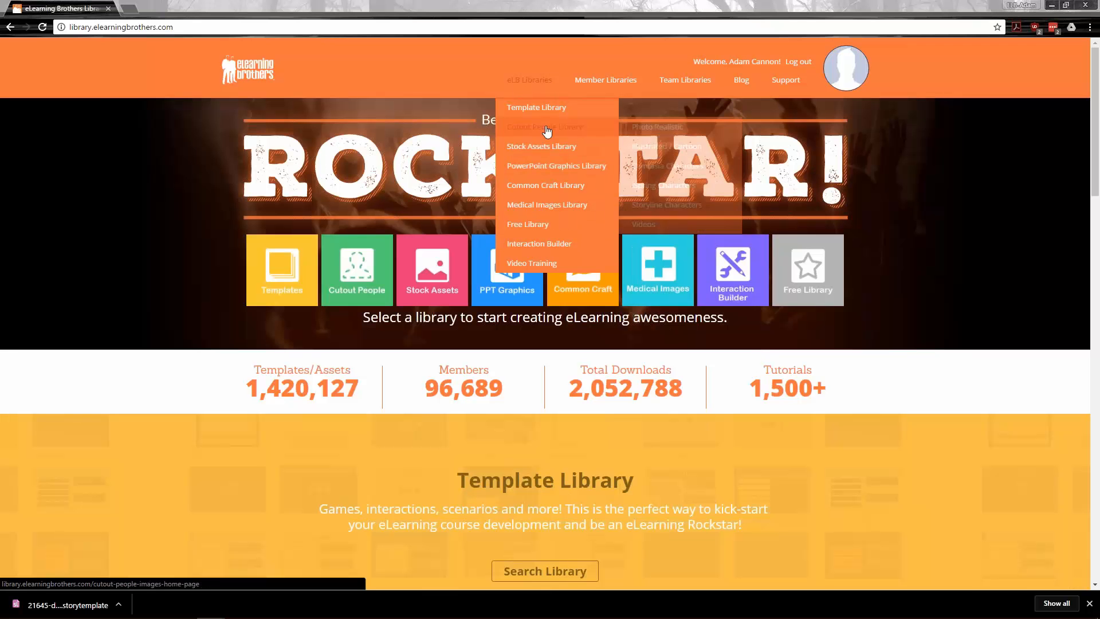
click(564, 158)
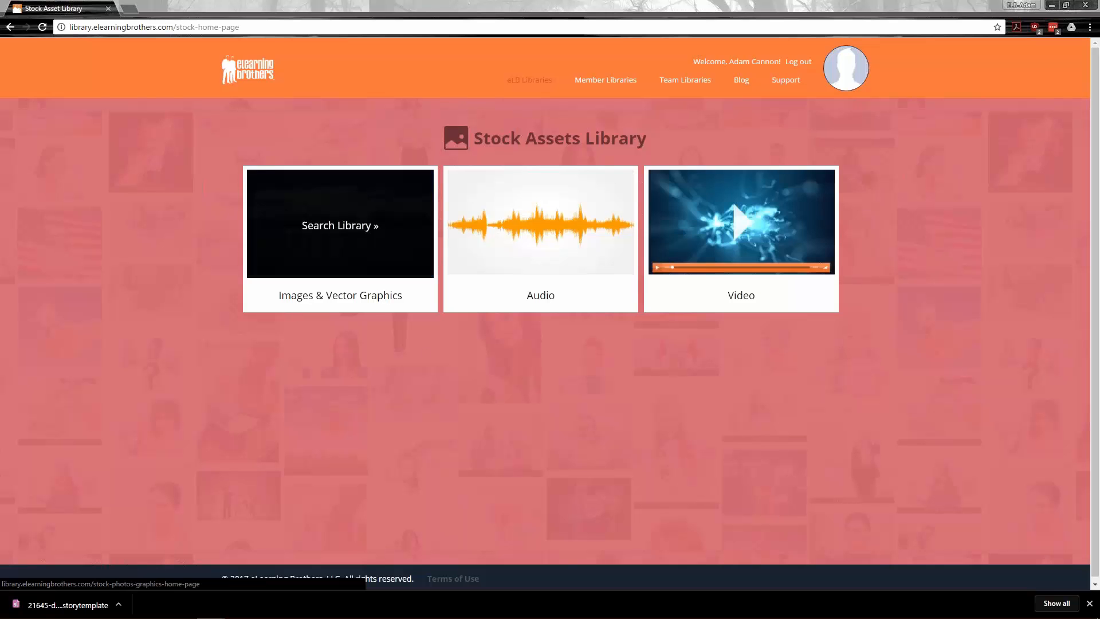
click(551, 239)
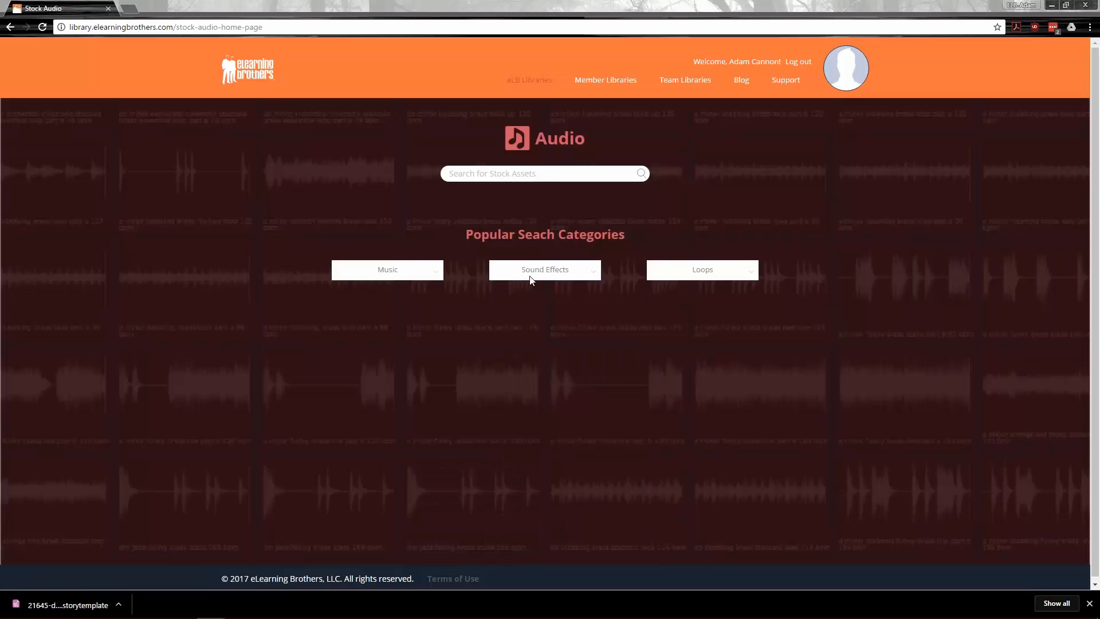
Browse the Glass category of sound effects and open the product page of the Glass Break audio asset
mouse_move(530, 273)
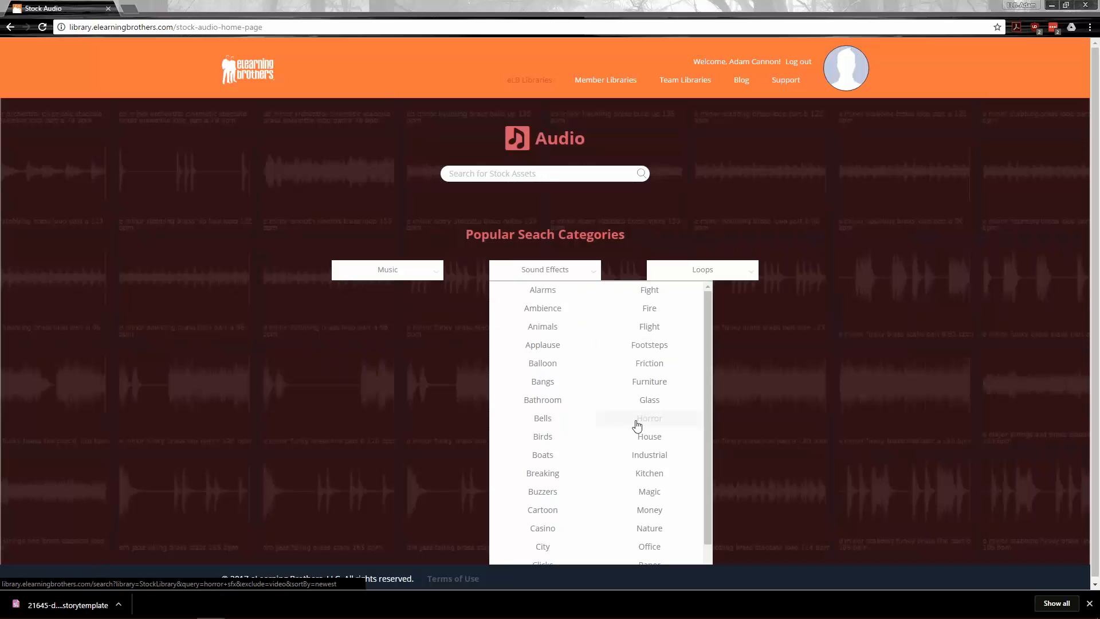
click(654, 406)
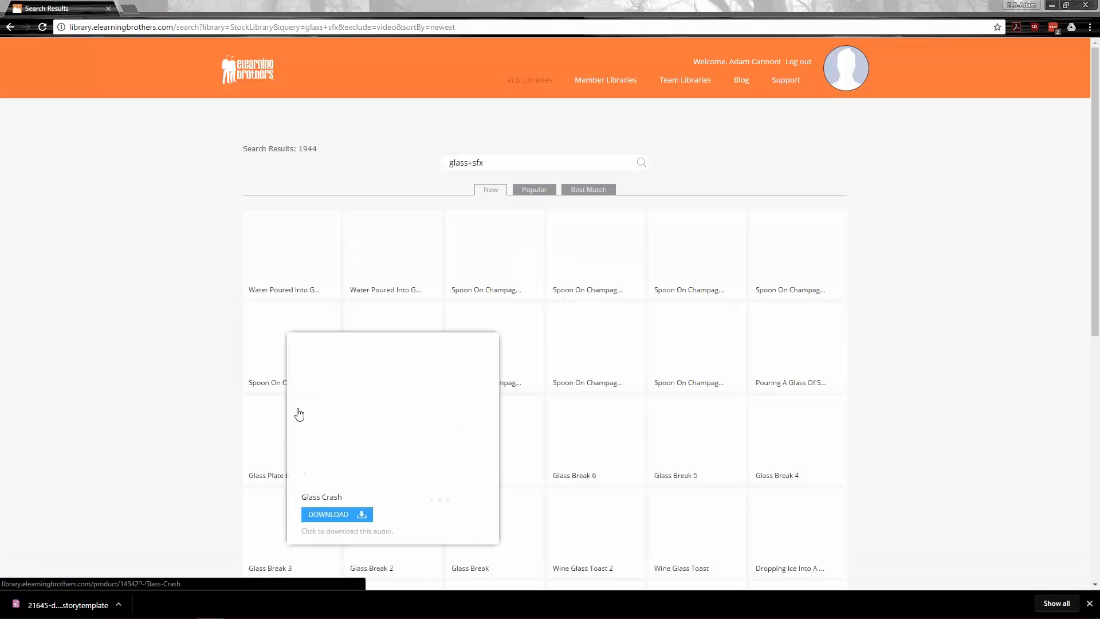
scroll(172, 297, down, 1)
scroll(172, 296, down, 2)
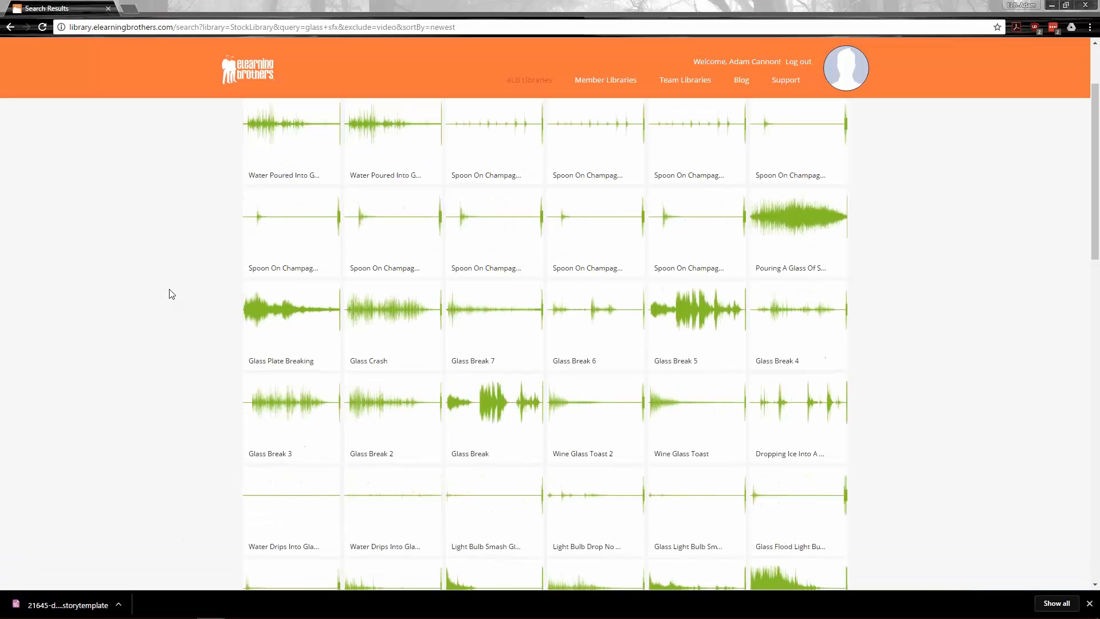
scroll(172, 294, down, 3)
scroll(172, 293, up, 5)
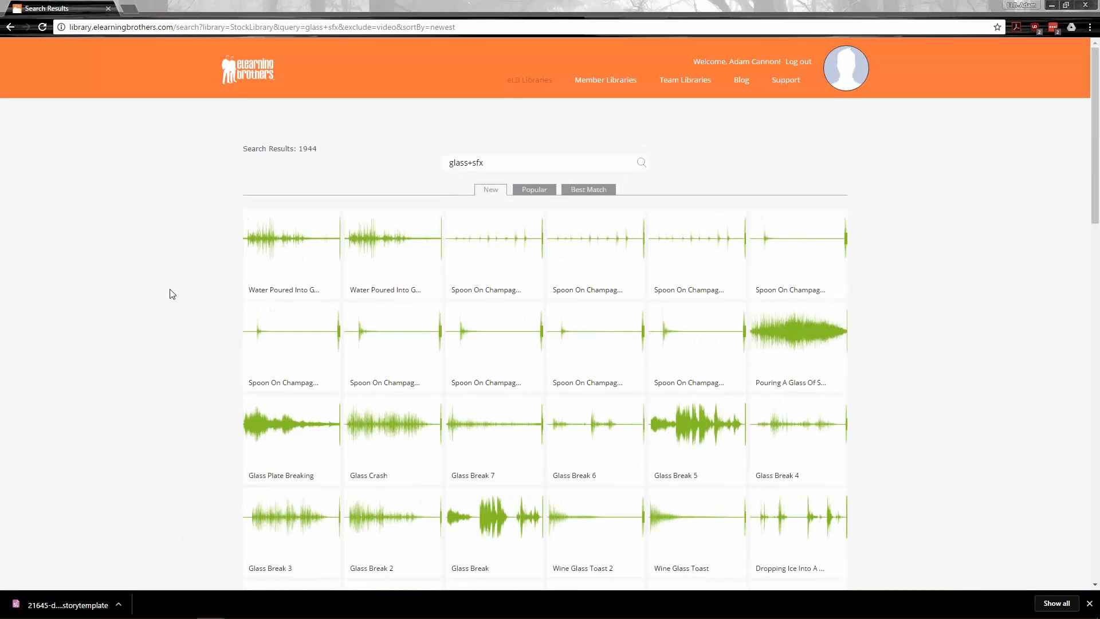
scroll(658, 496, down, 7)
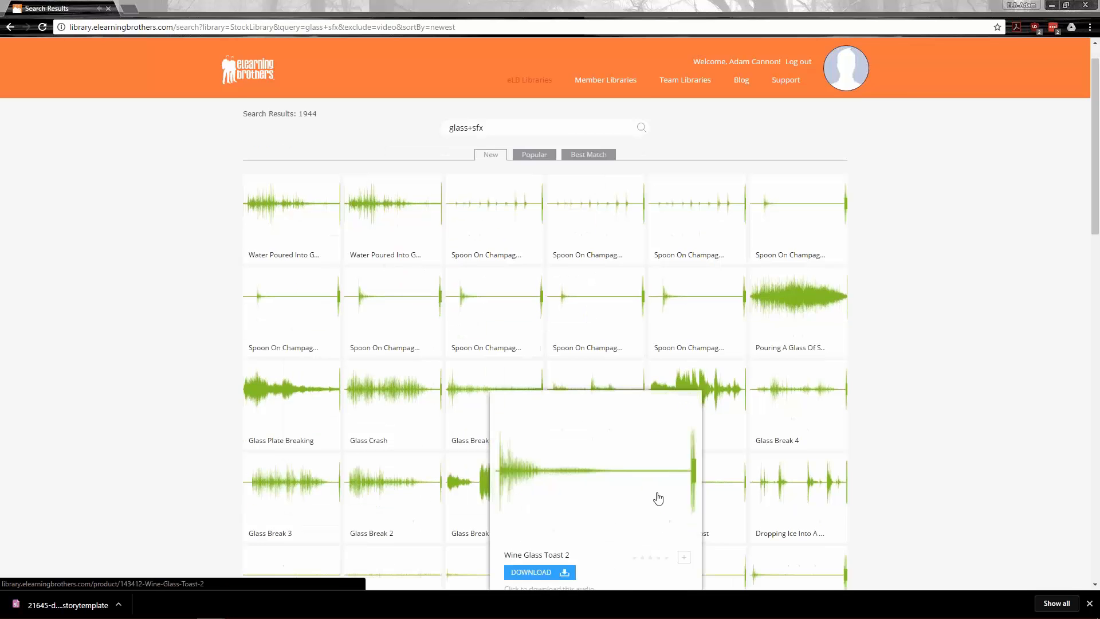
mouse_move(501, 143)
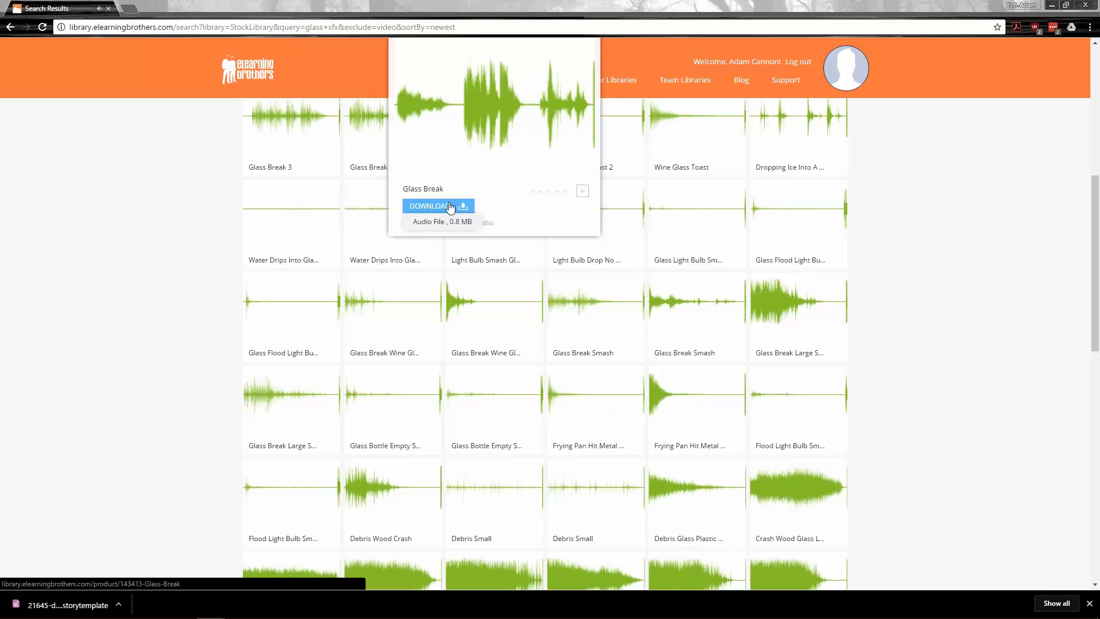
click(471, 119)
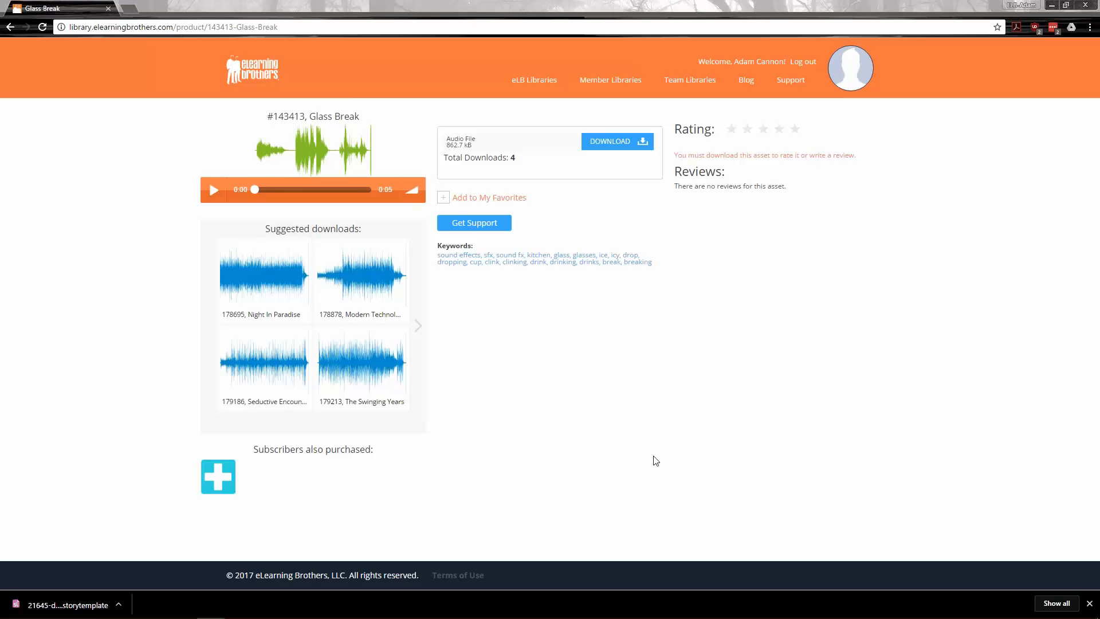
Return to the library home page, open the Free Library and preview the first Periodic Table of Instructional Design template
click(252, 63)
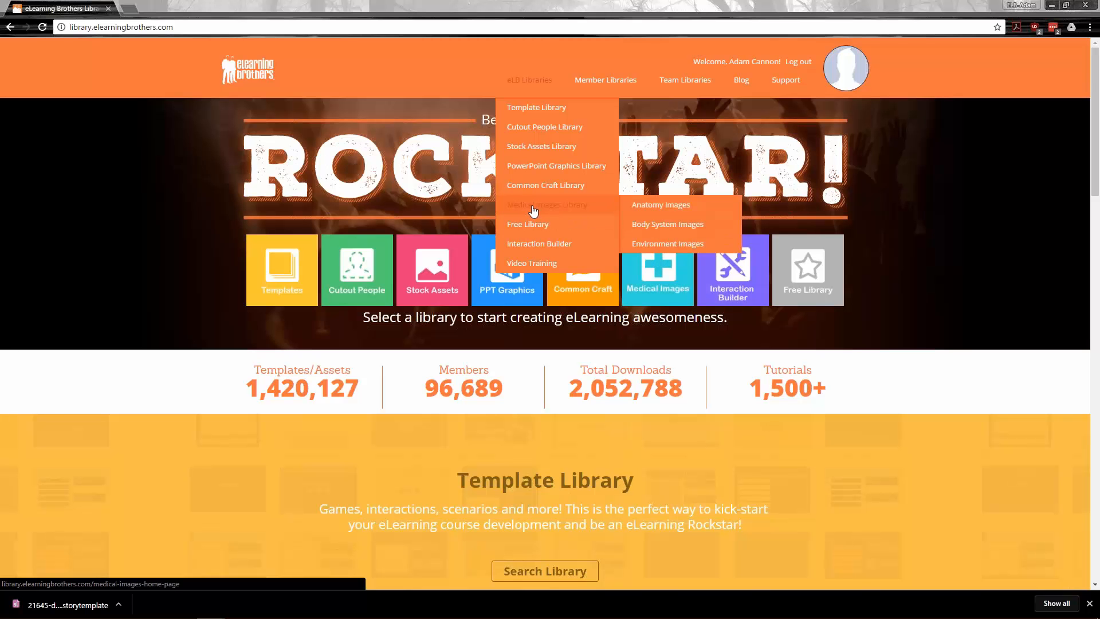
mouse_move(526, 232)
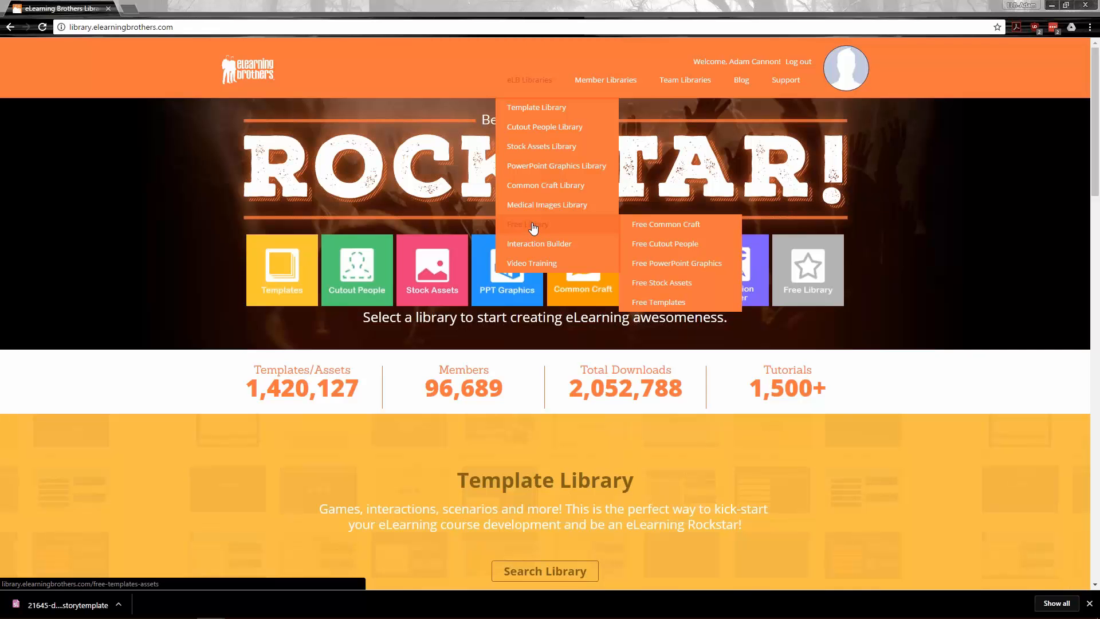
click(530, 224)
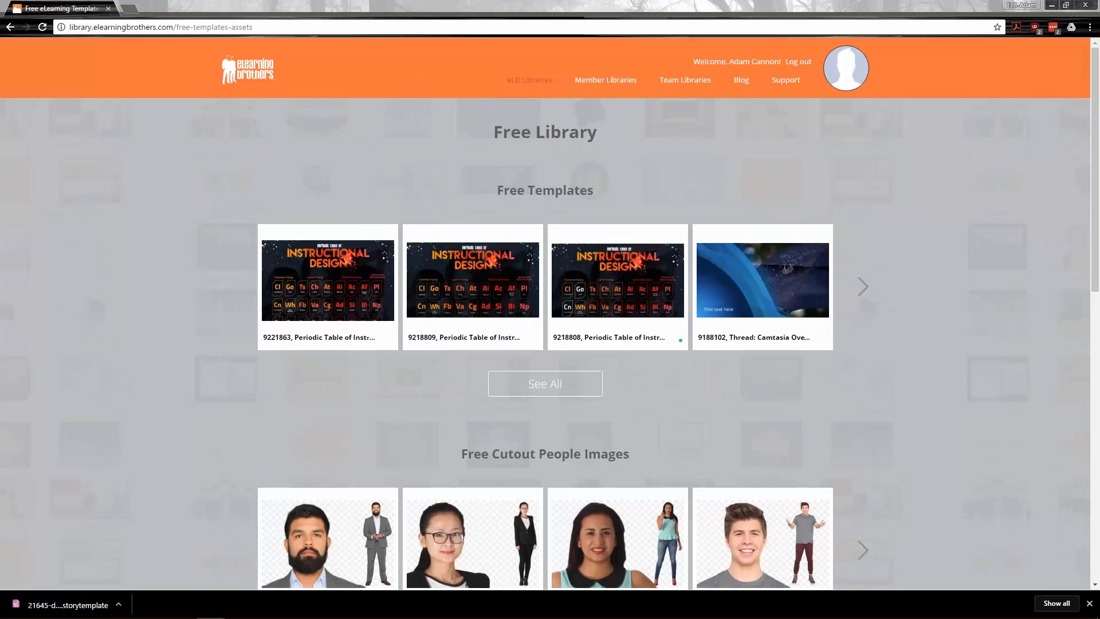
mouse_move(316, 251)
mouse_move(231, 264)
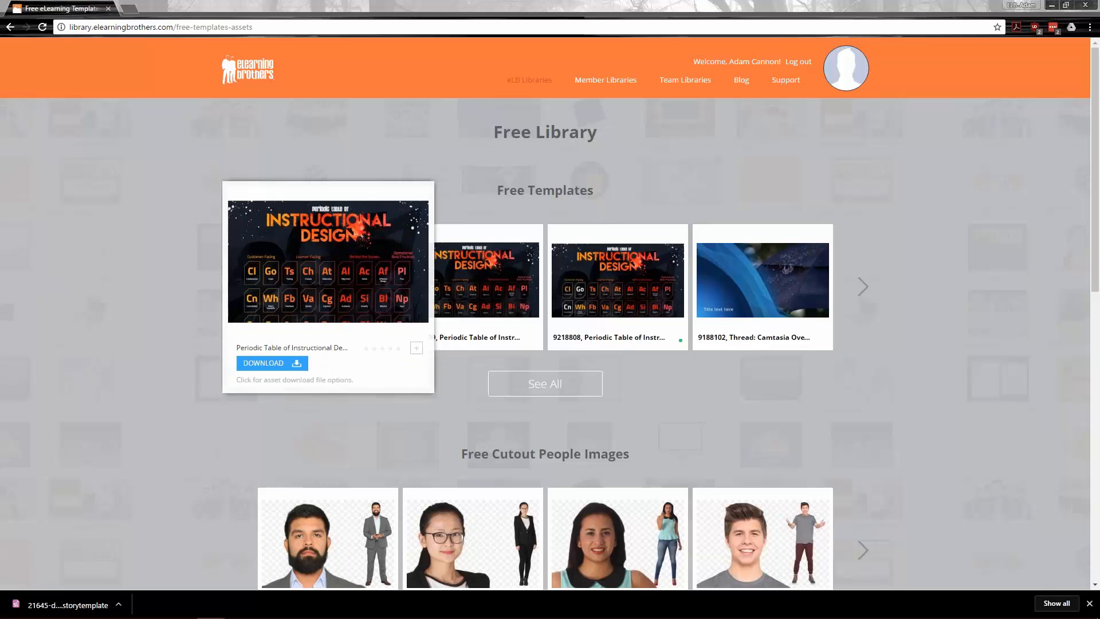
Open the Periodic Table of Instructional Design (Lectora) product page, launch its live preview and try the Autonomy element, closing the preview when done
click(333, 299)
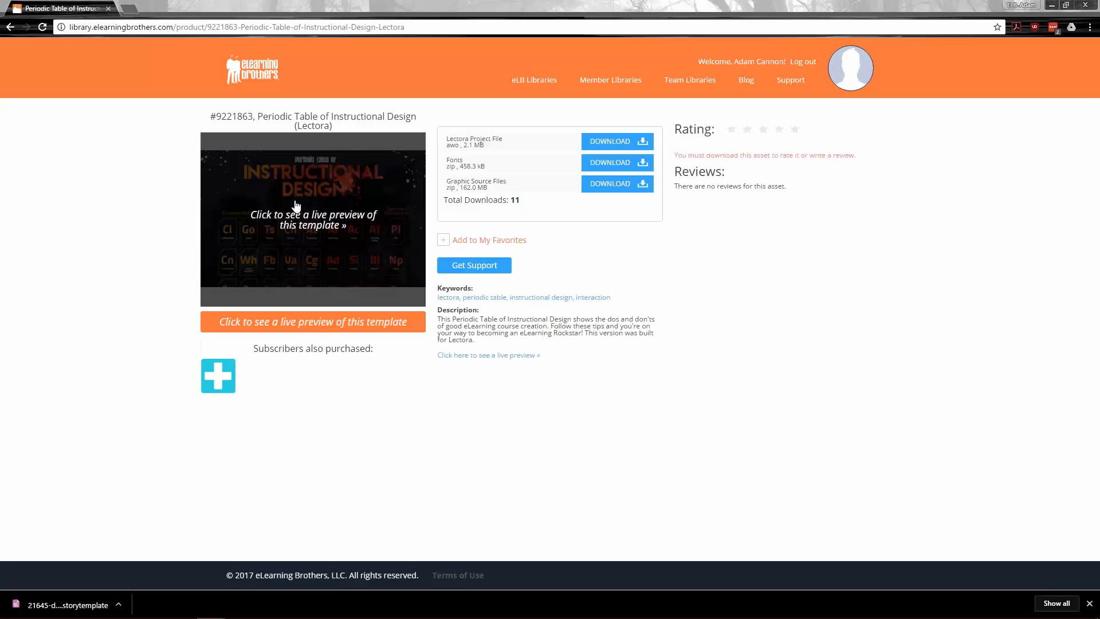
click(294, 208)
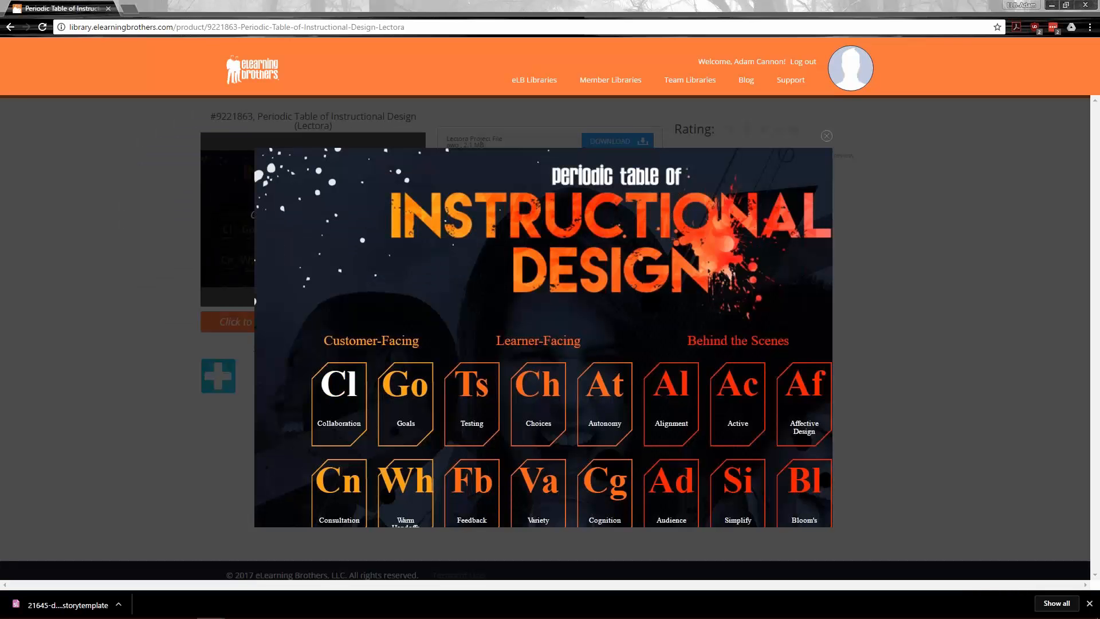
click(599, 405)
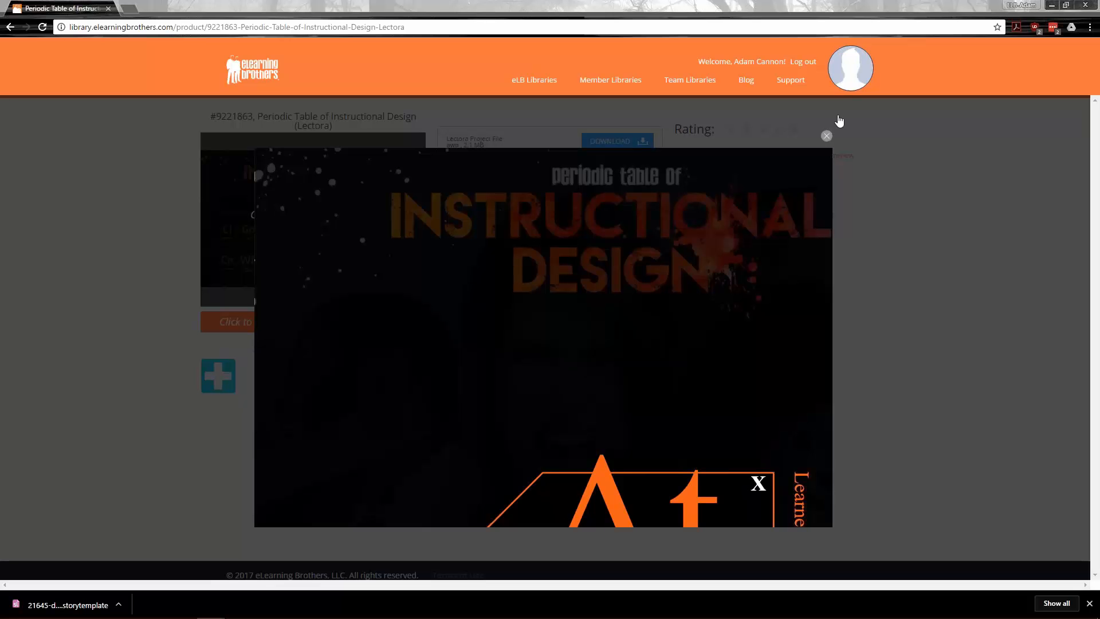
click(827, 135)
click(320, 235)
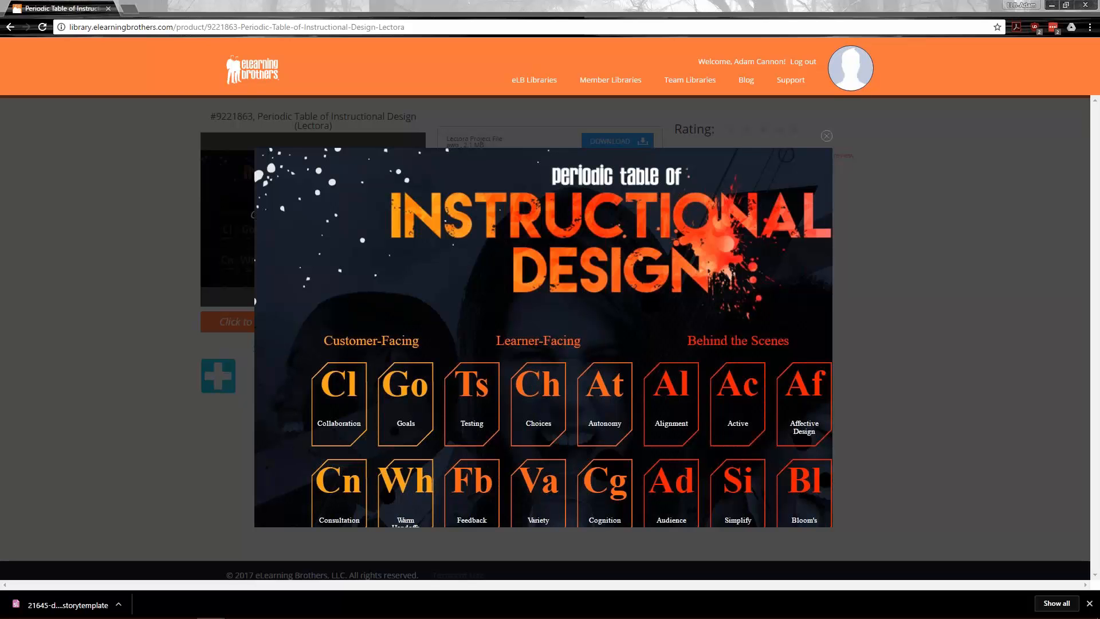
click(827, 136)
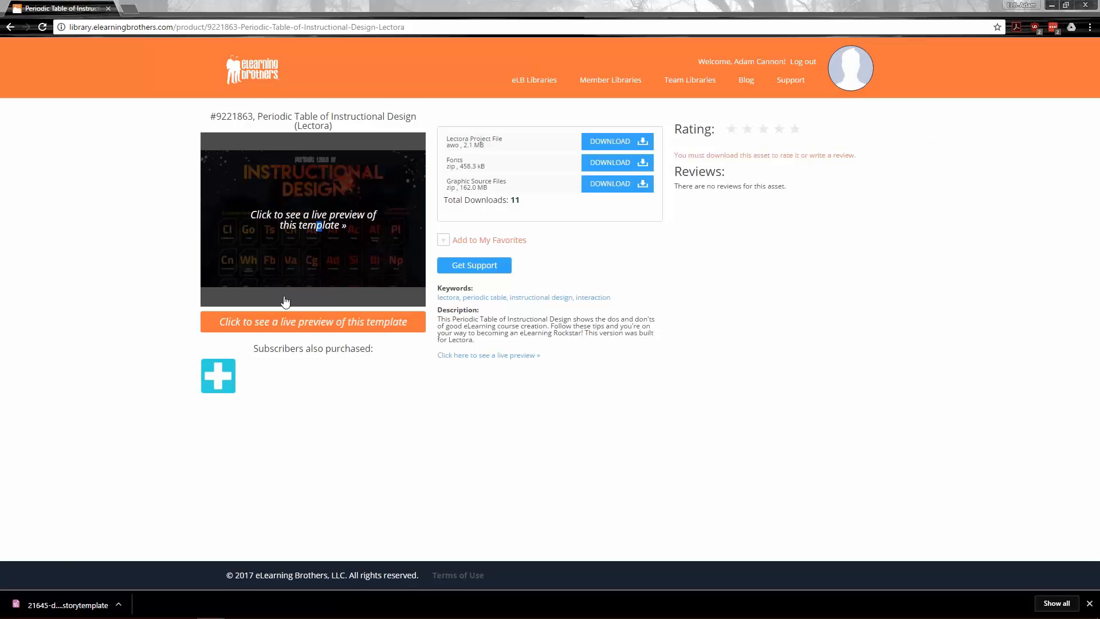
Return to the Free Library and browse its Free Cutout People Images, Free Stock Assets and Free PowerPoint Graphics sections
key(alt+Left)
key(alt+Left)
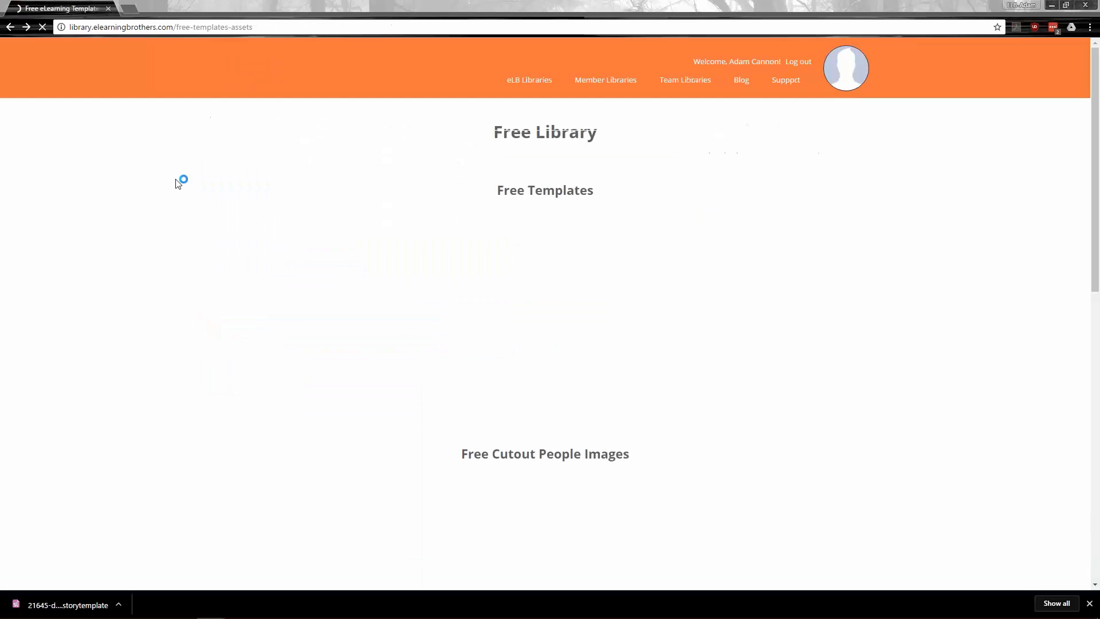
scroll(975, 405, down, 4)
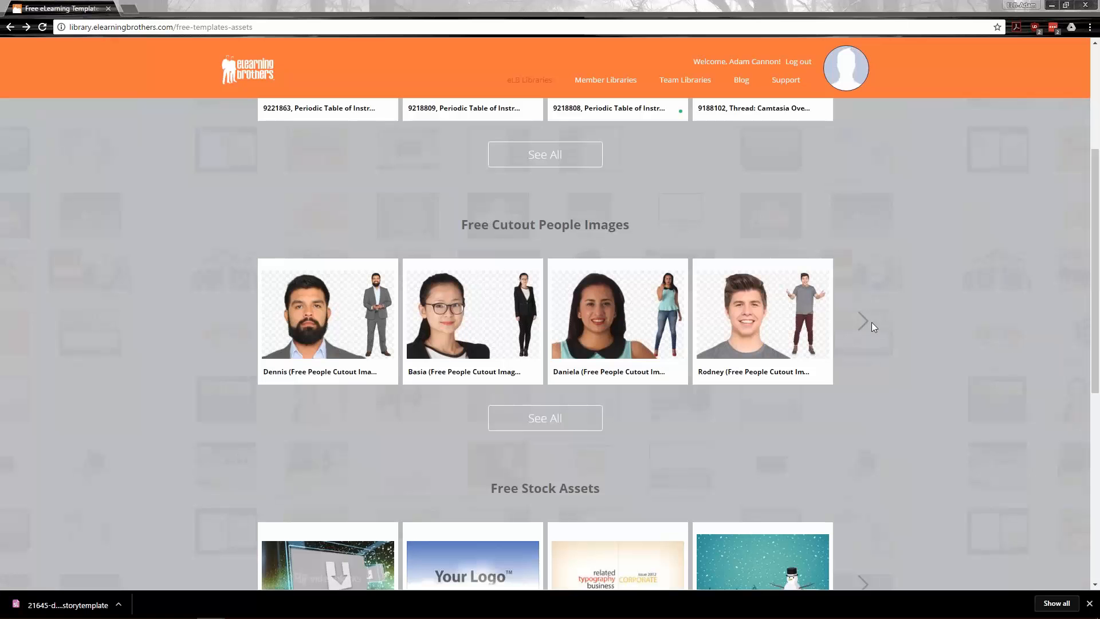
click(863, 324)
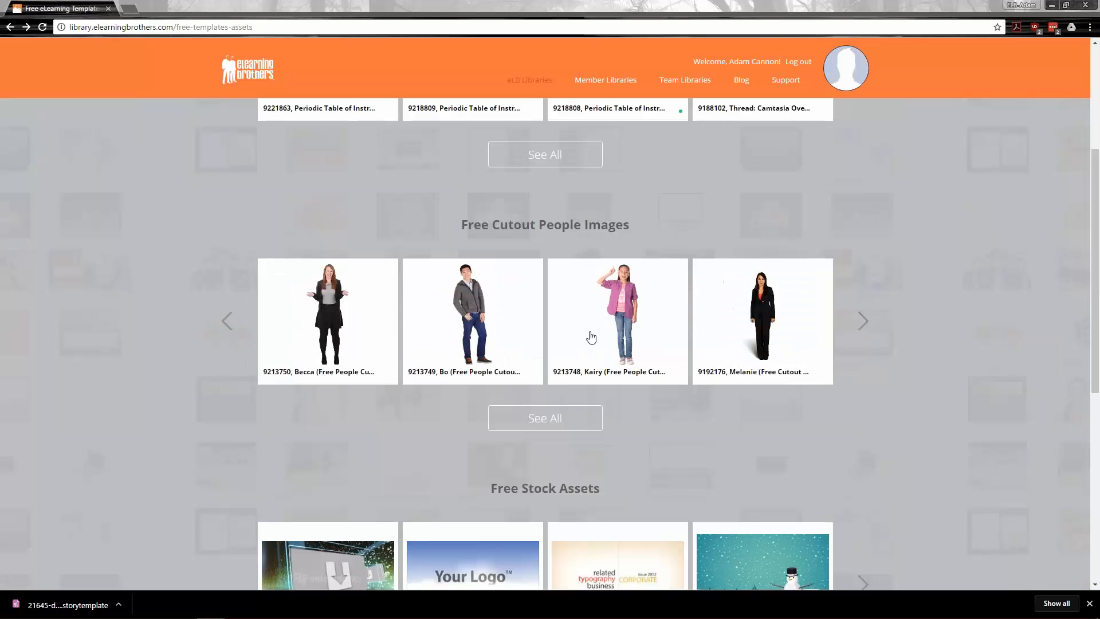
click(227, 320)
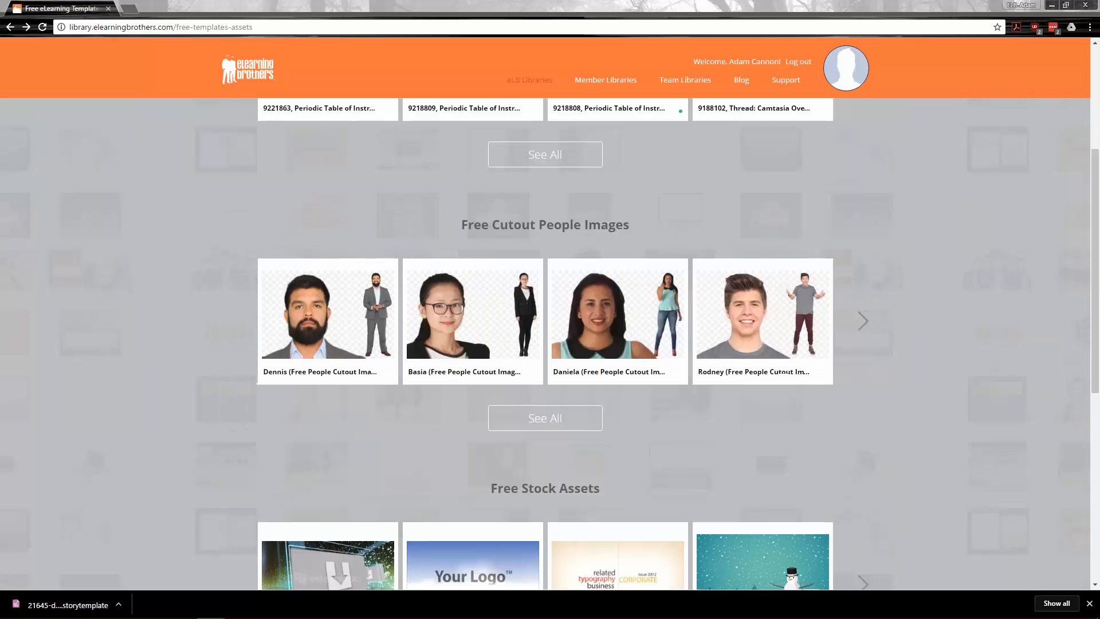
scroll(891, 378, down, 4)
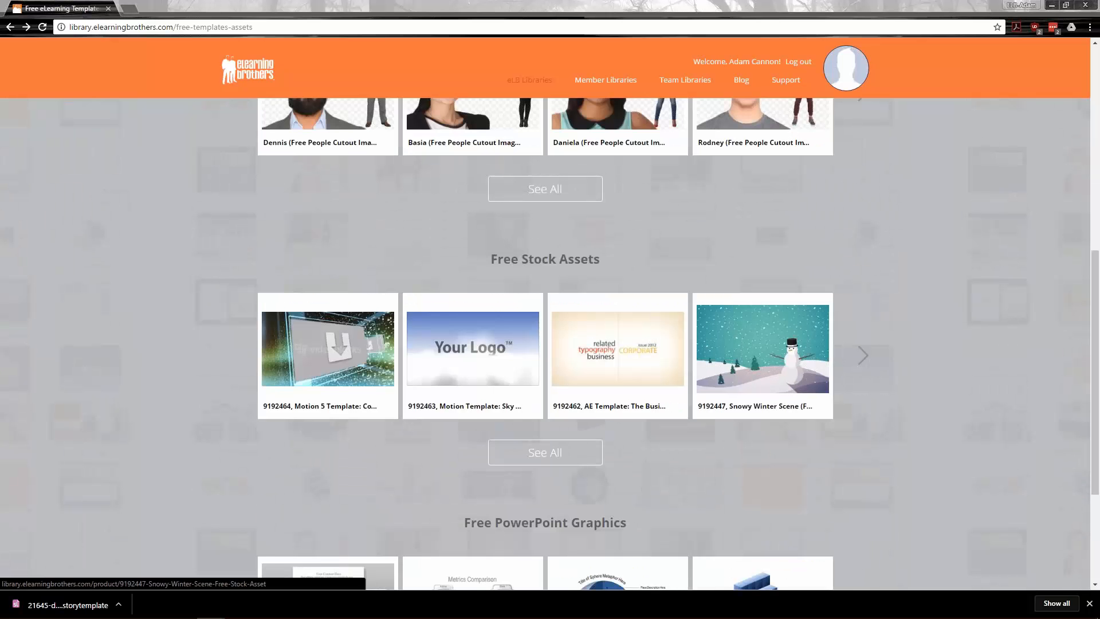
scroll(550, 344, down, 3)
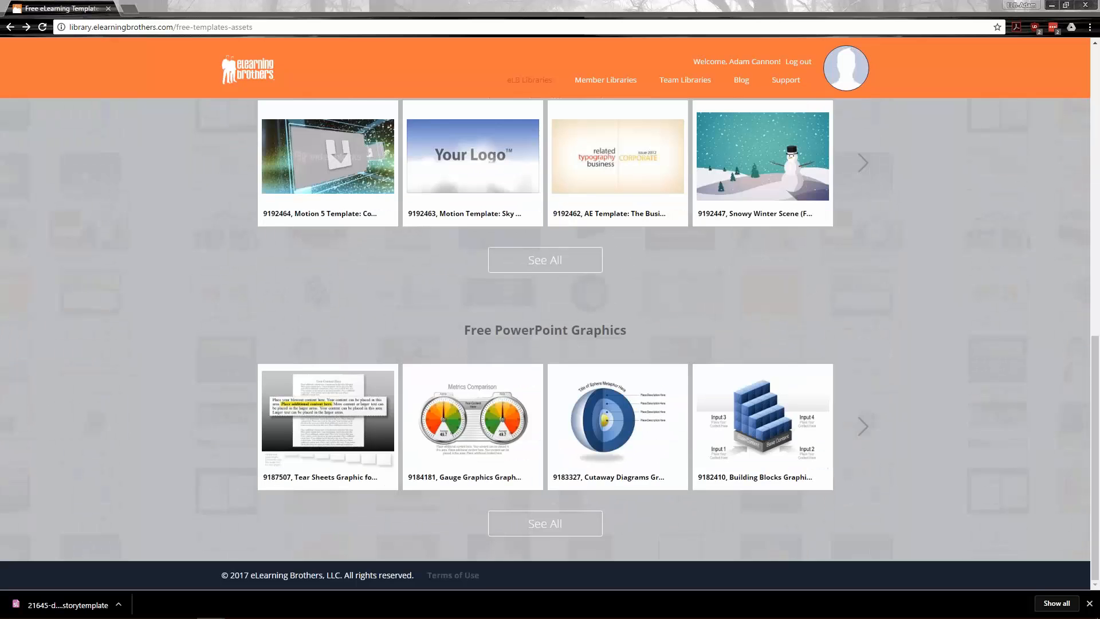
scroll(550, 344, up, 5)
scroll(791, 426, up, 6)
scroll(791, 254, down, 9)
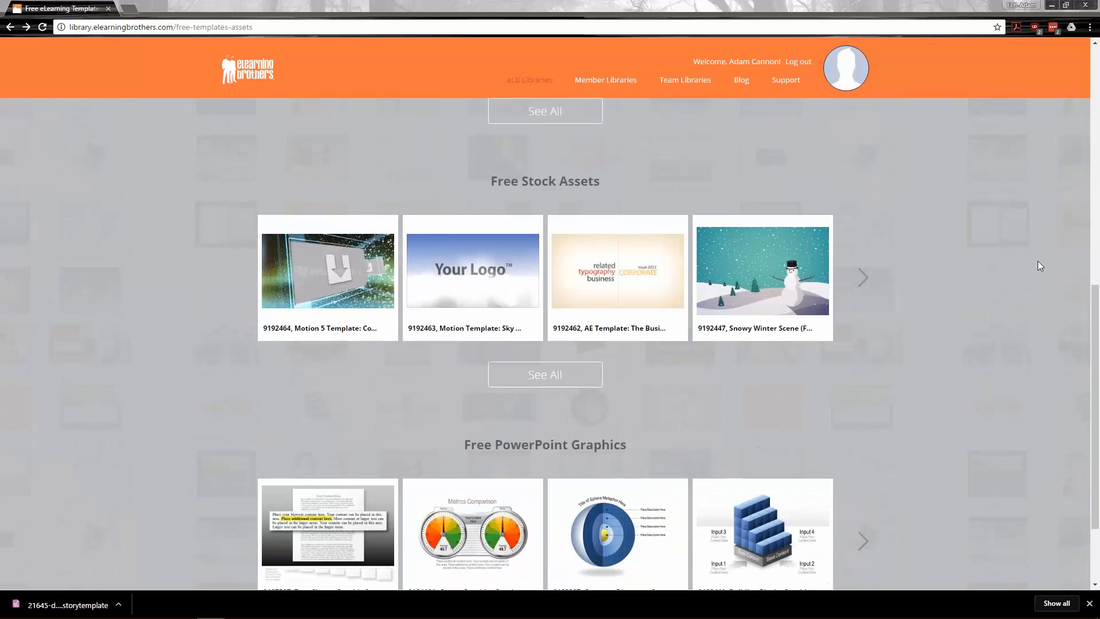
View the eLB library list, open the member Stock Assets Library and switch to the member Template Library
mouse_move(530, 84)
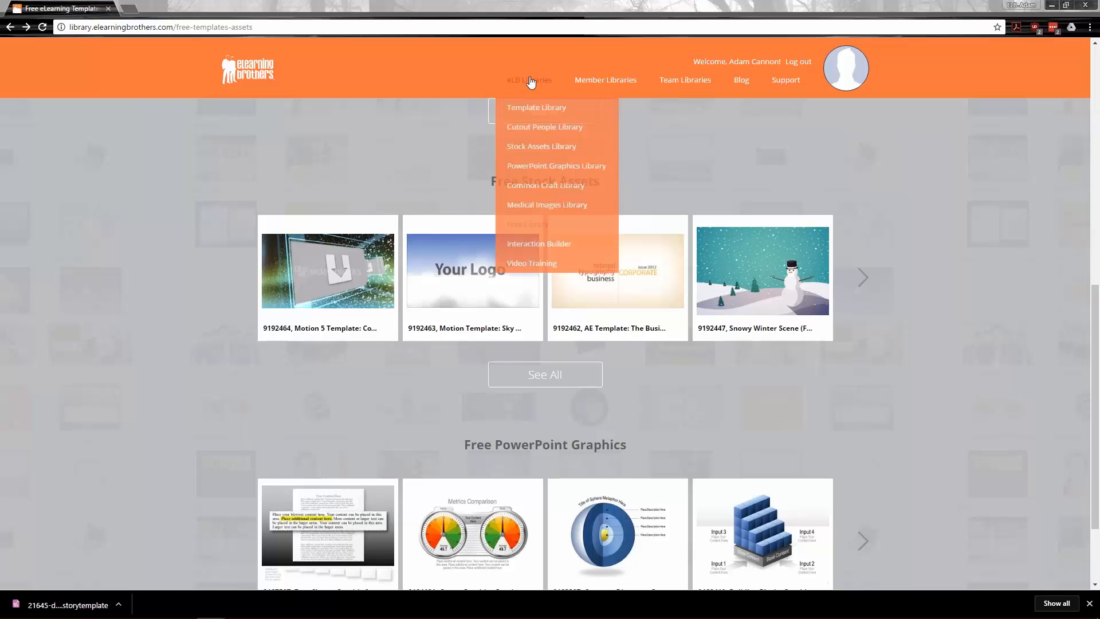
mouse_move(618, 97)
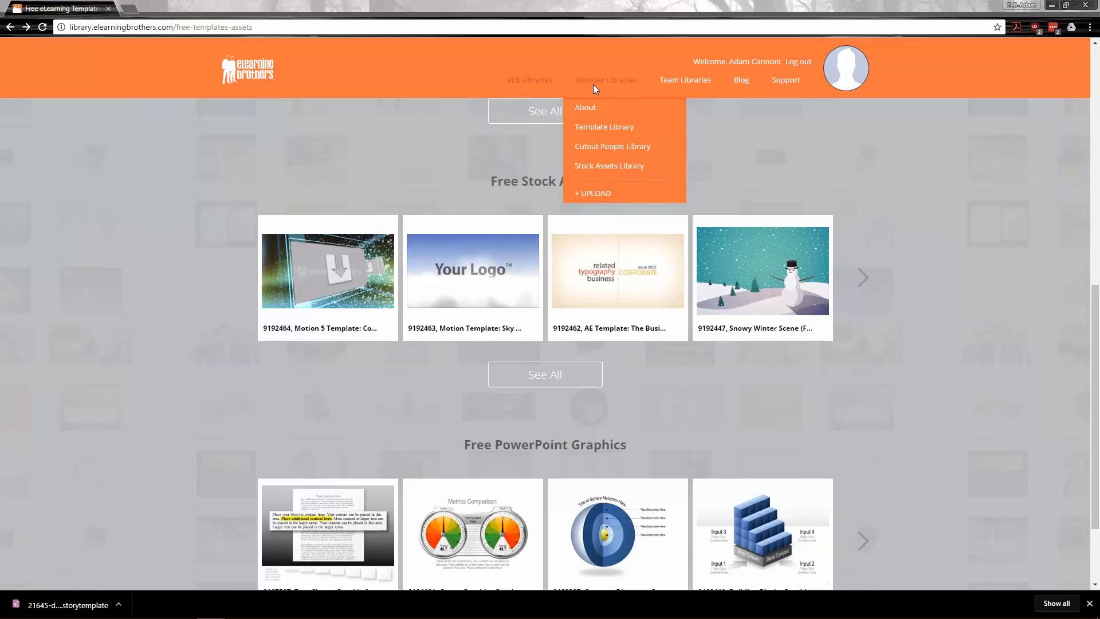
click(599, 167)
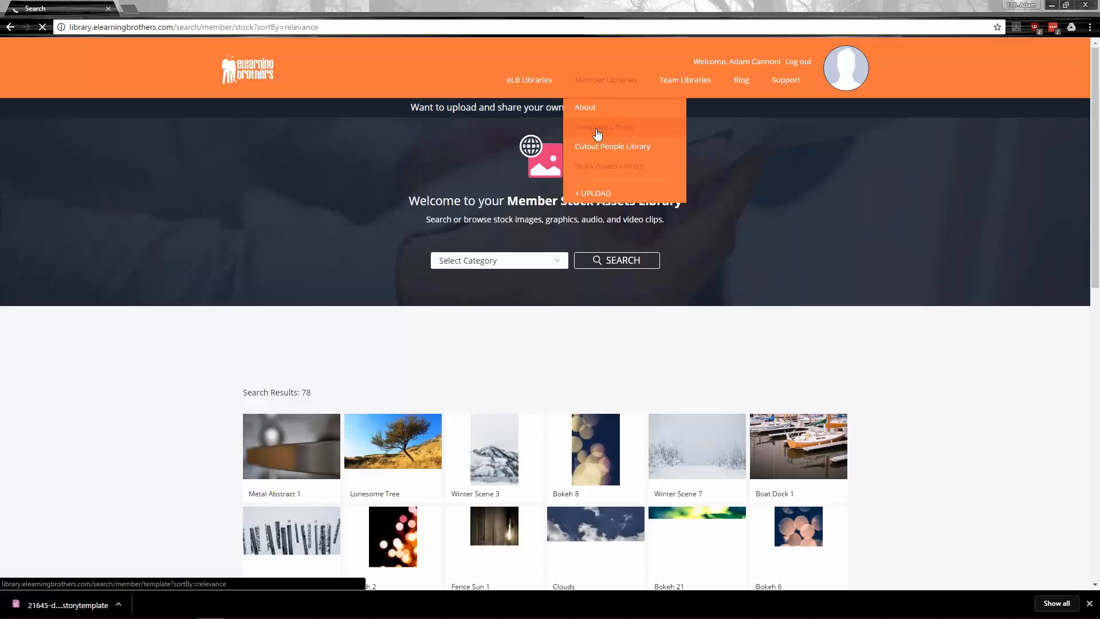
click(597, 133)
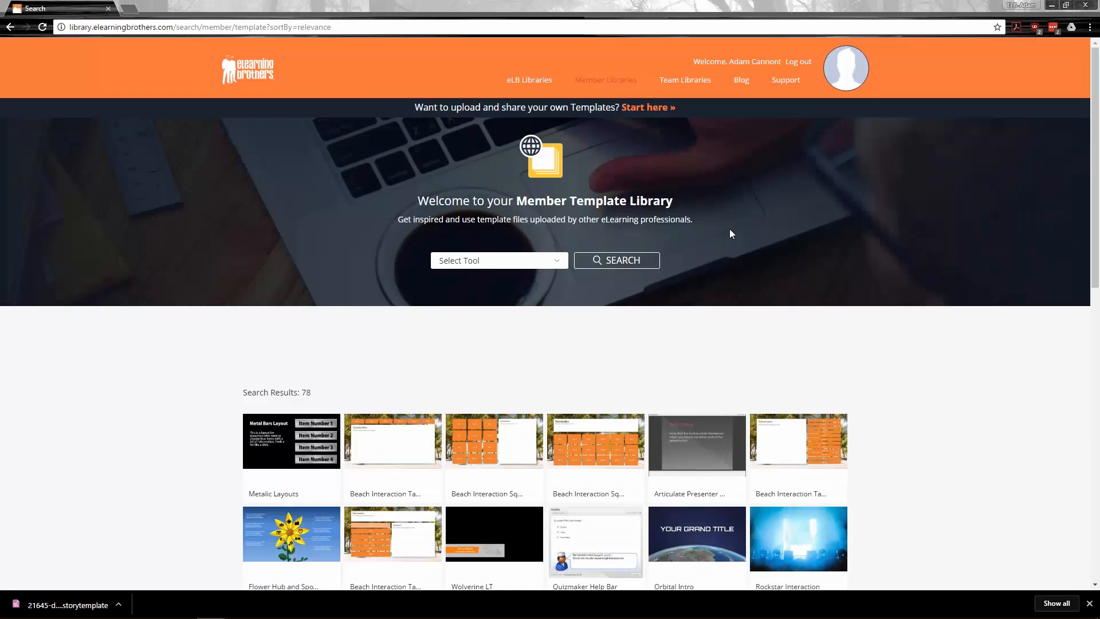
Browse the templates uploaded to the Member Template Library, previewing items such as Slide Notes Translation and Office Setting Four Topics
scroll(928, 361, down, 4)
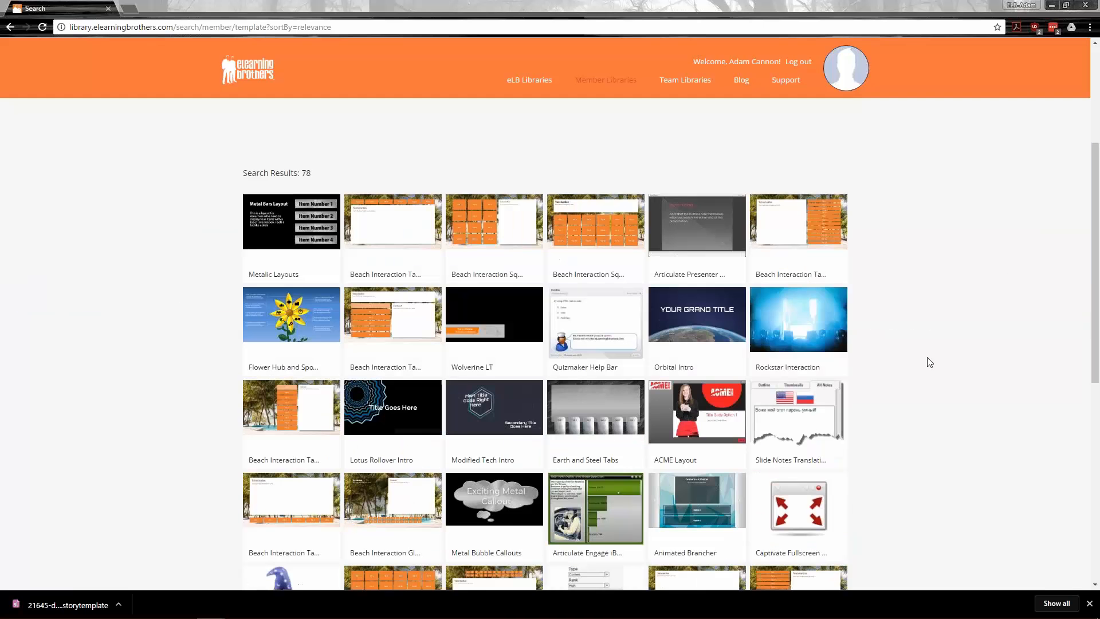
scroll(929, 360, up, 4)
scroll(929, 377, up, 1)
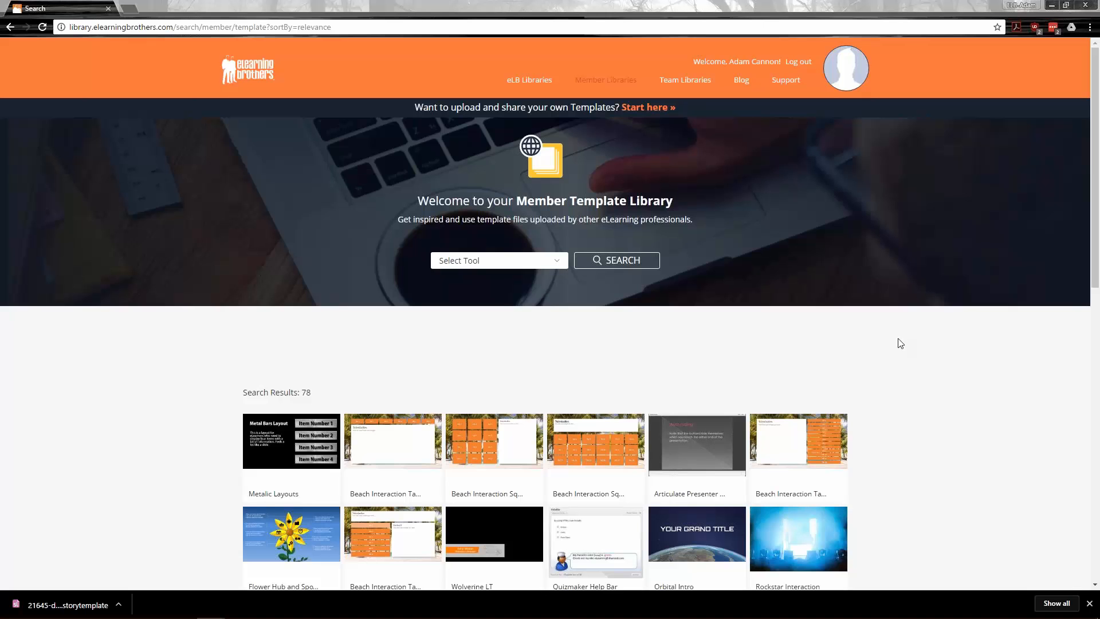
scroll(913, 437, down, 8)
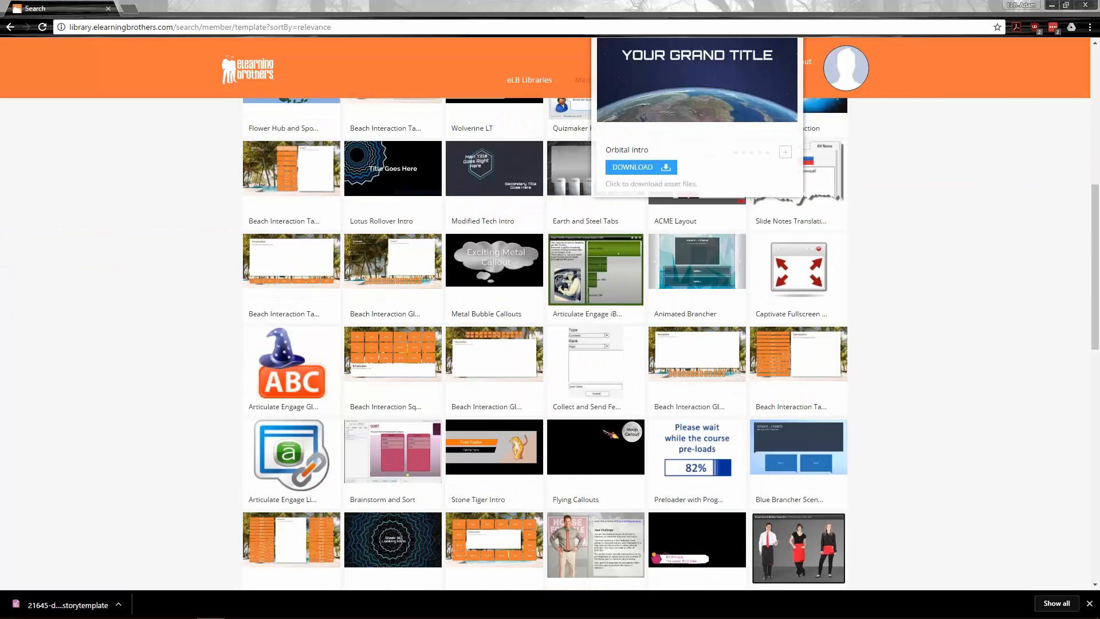
mouse_move(716, 181)
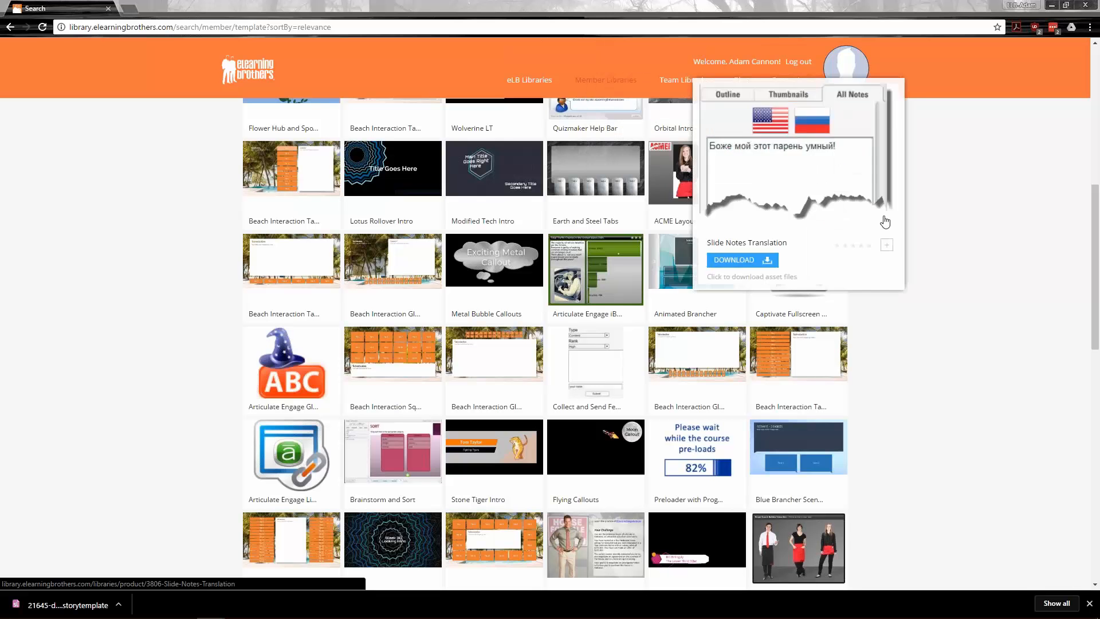
scroll(983, 297, down, 2)
scroll(915, 322, up, 10)
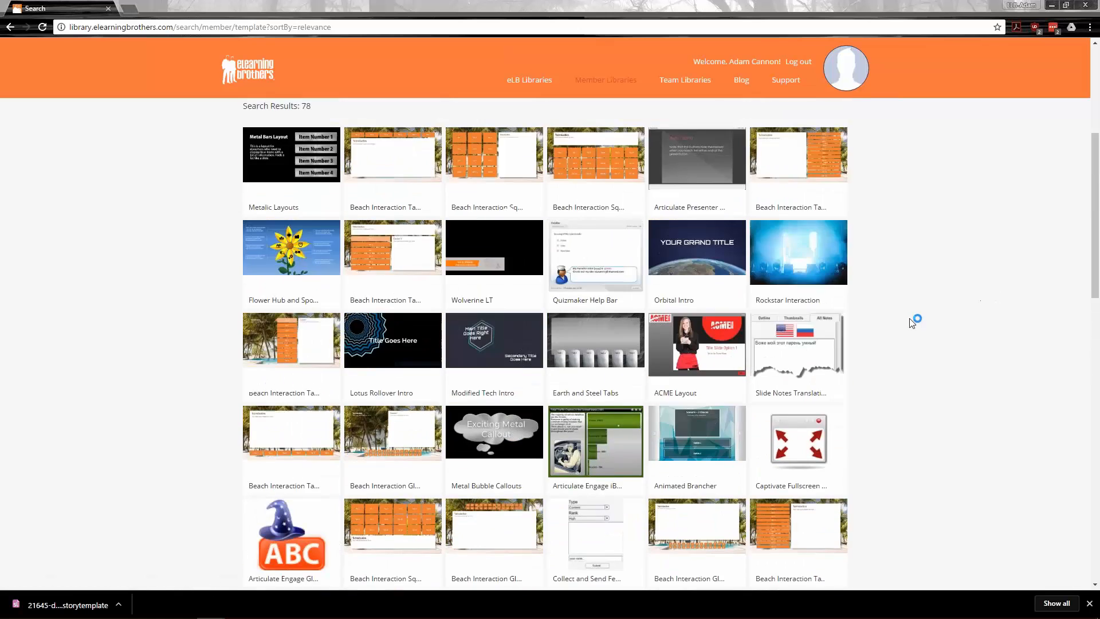
scroll(913, 323, down, 11)
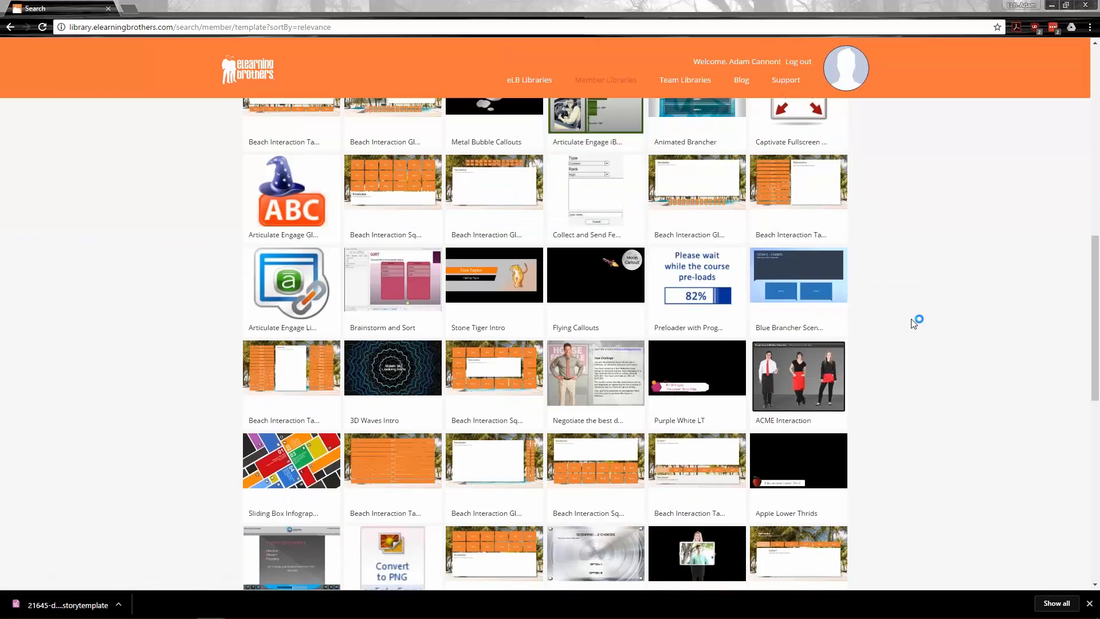
scroll(914, 324, up, 1)
scroll(914, 323, down, 8)
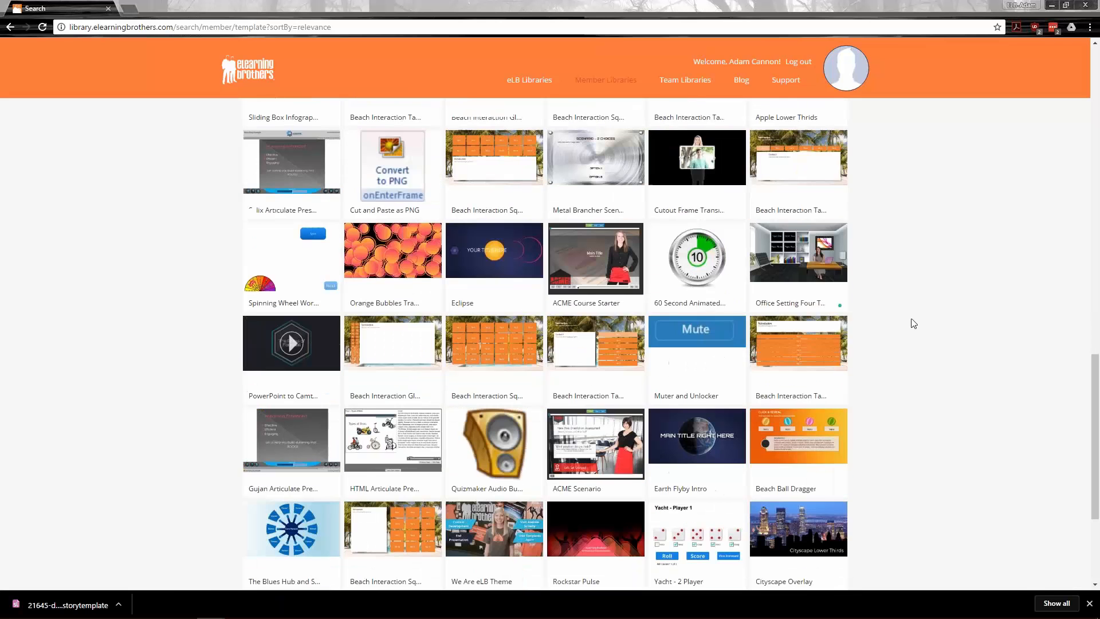
mouse_move(778, 257)
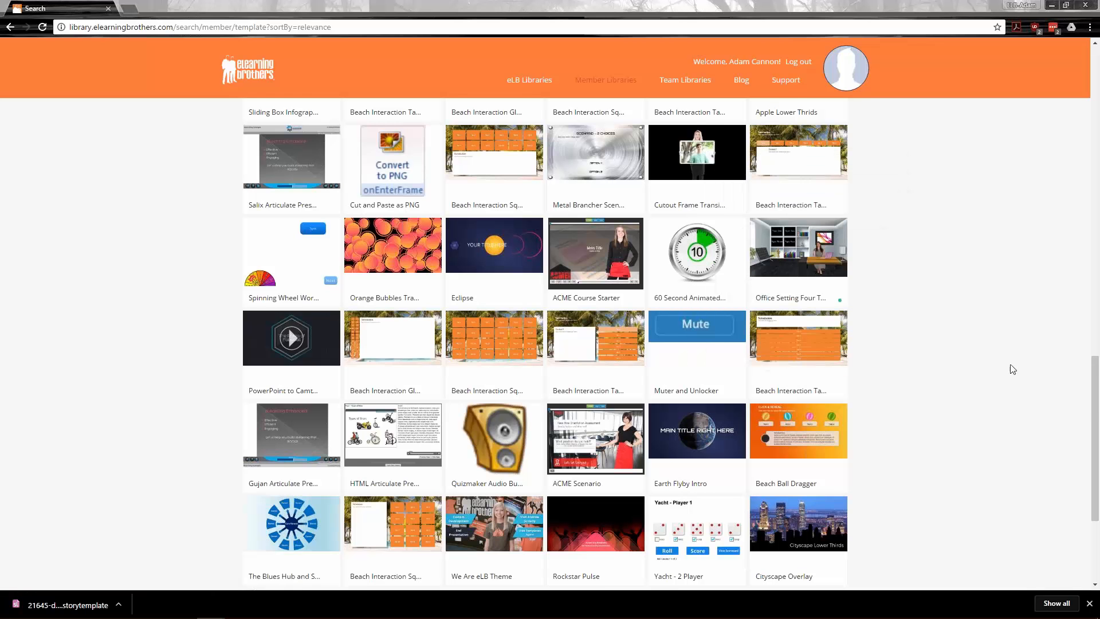
scroll(966, 385, down, 4)
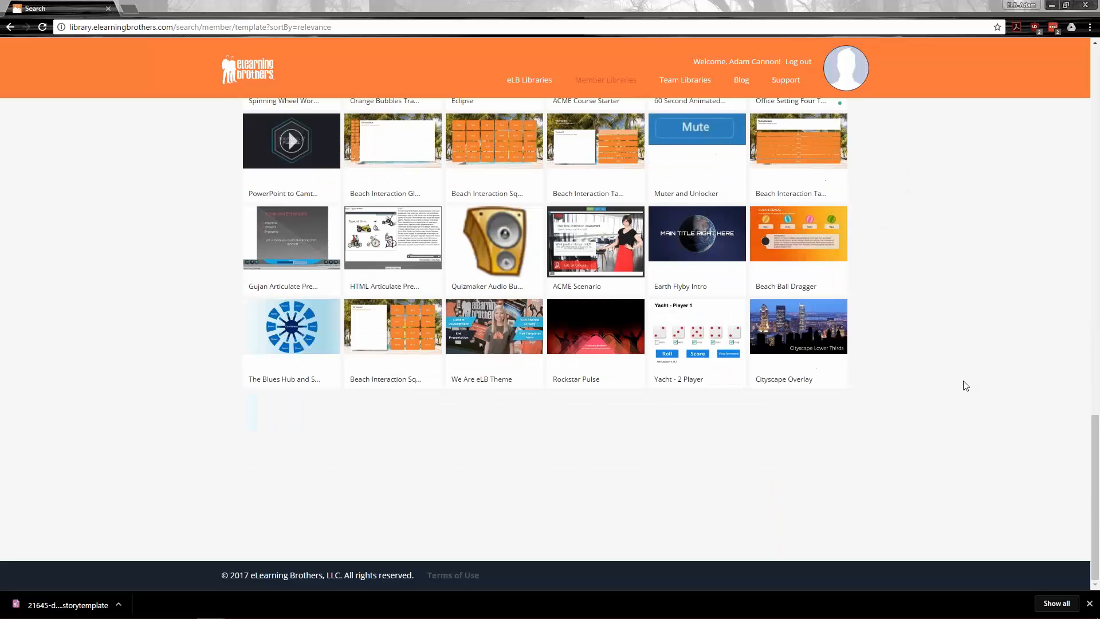
scroll(966, 385, up, 3)
mouse_move(834, 212)
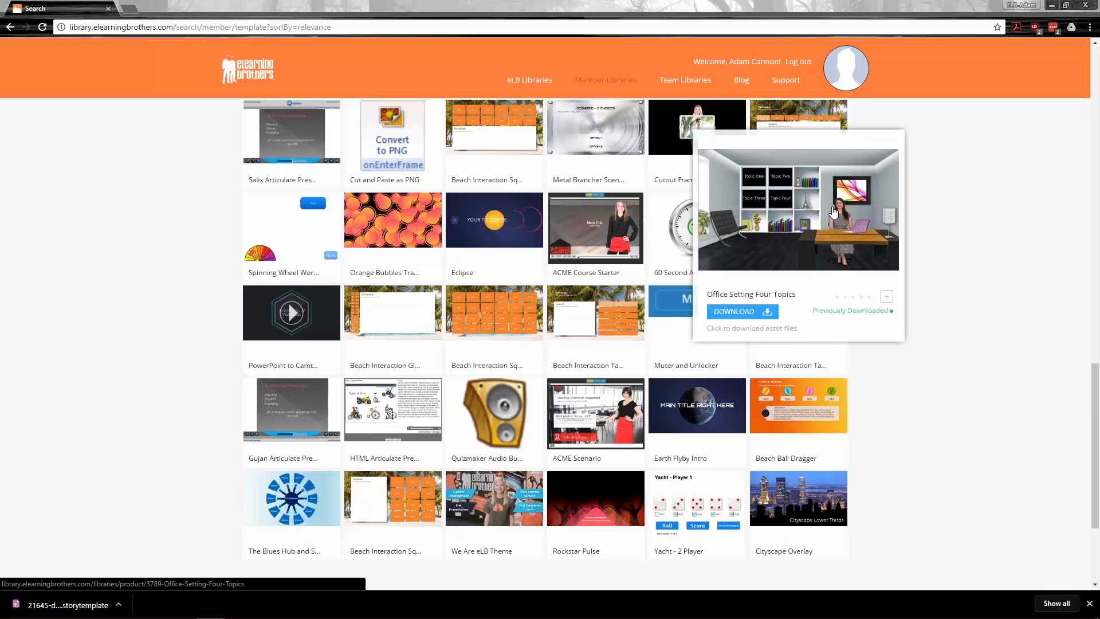
scroll(942, 384, up, 5)
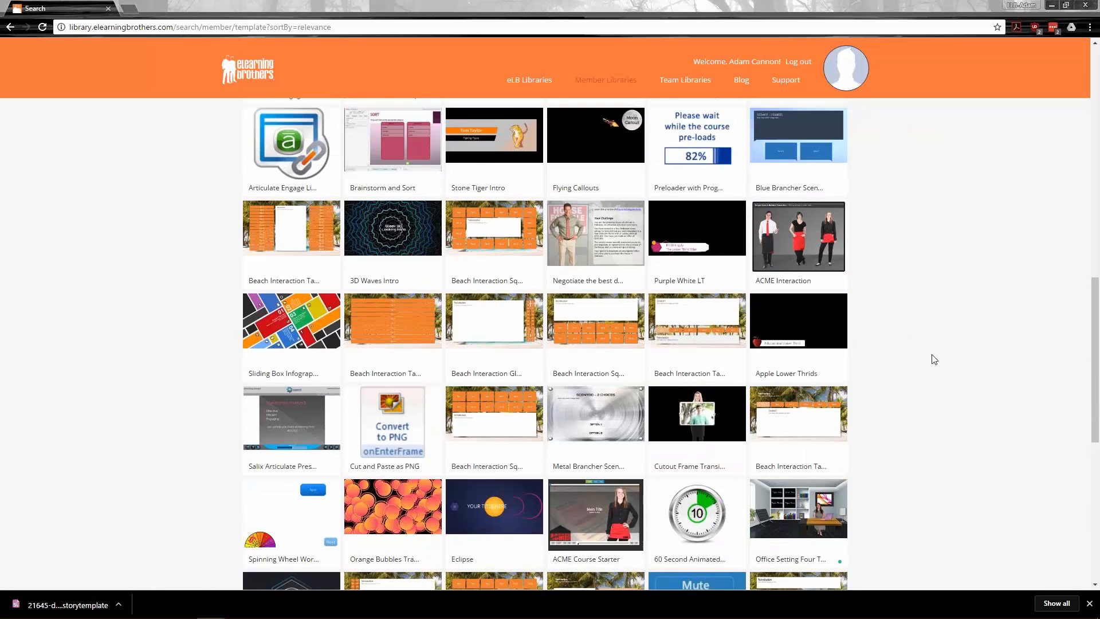
scroll(934, 358, up, 10)
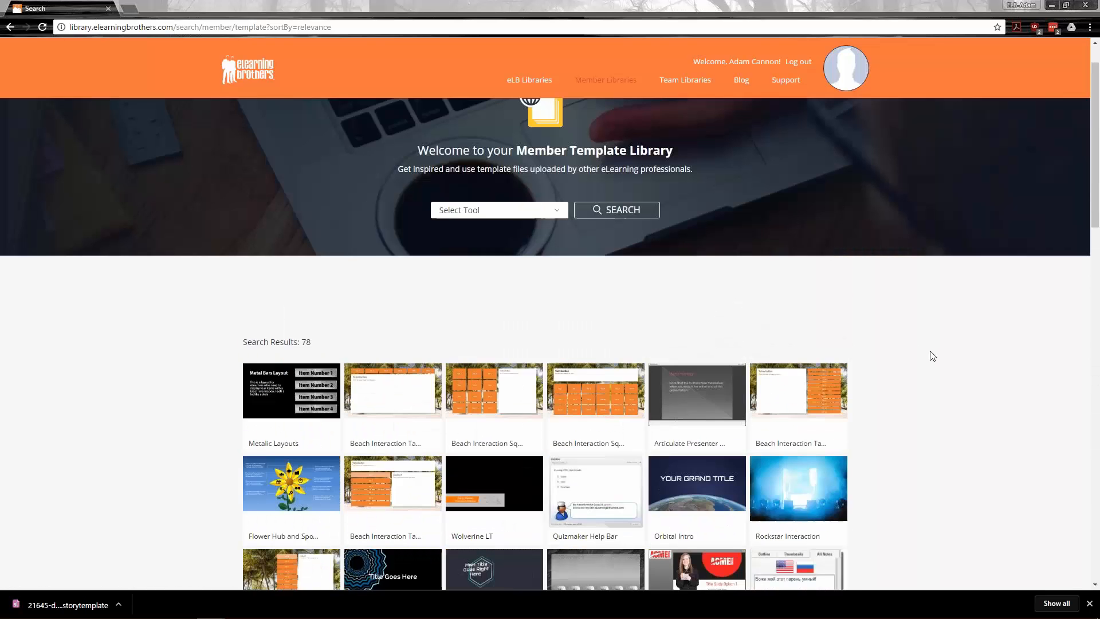
scroll(601, 267, down, 1)
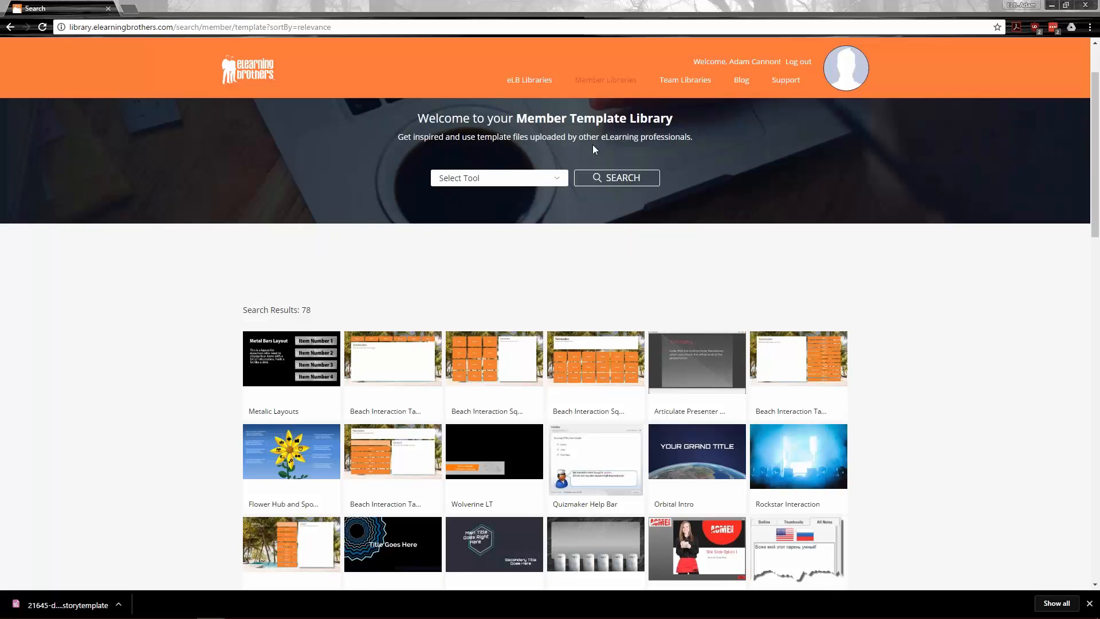
Dismiss the AVG advertisement and open the search page covering all Team Libraries
mouse_move(613, 84)
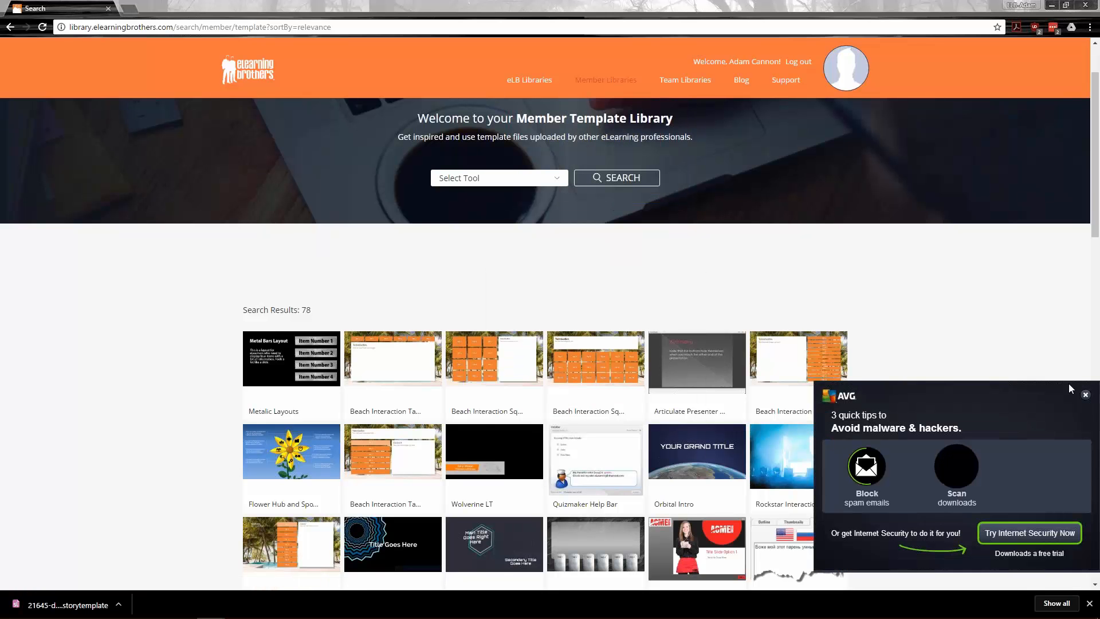
click(1085, 396)
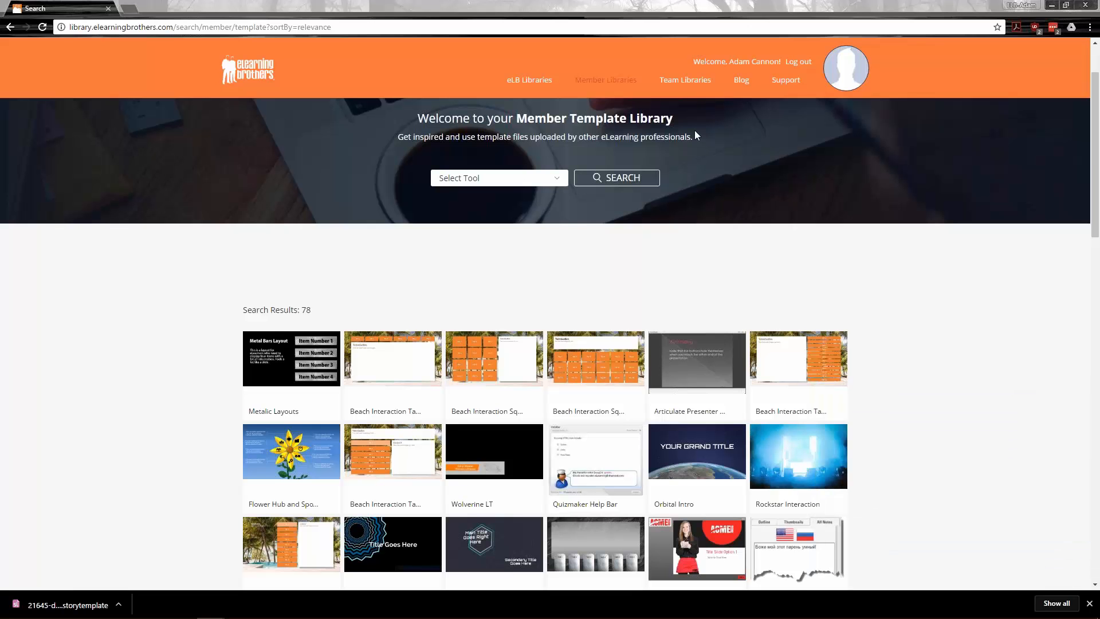
mouse_move(686, 82)
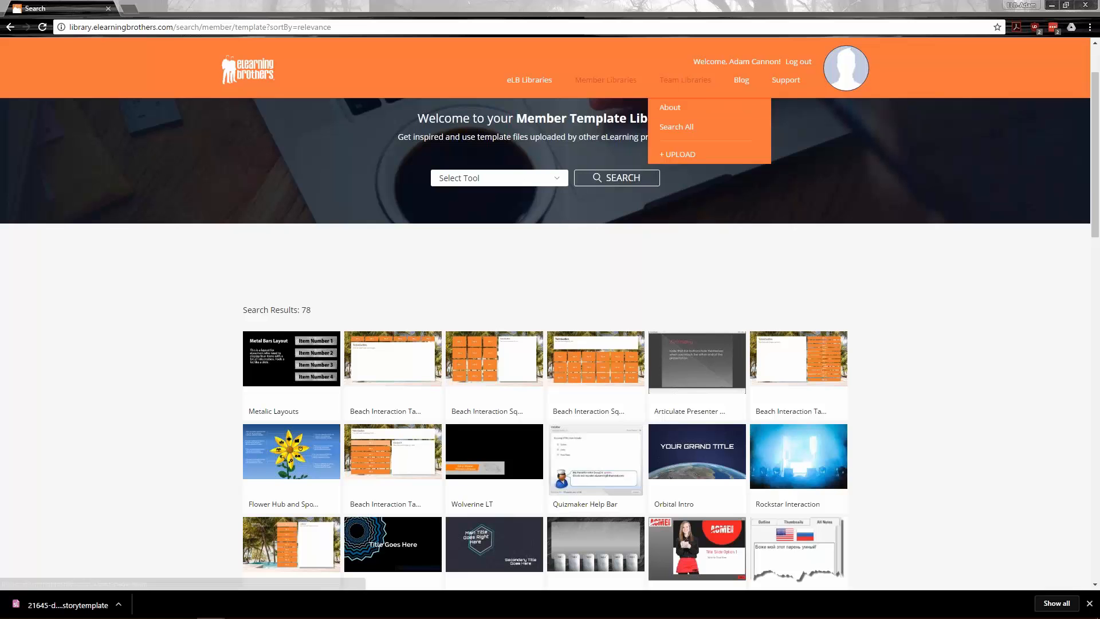
click(682, 127)
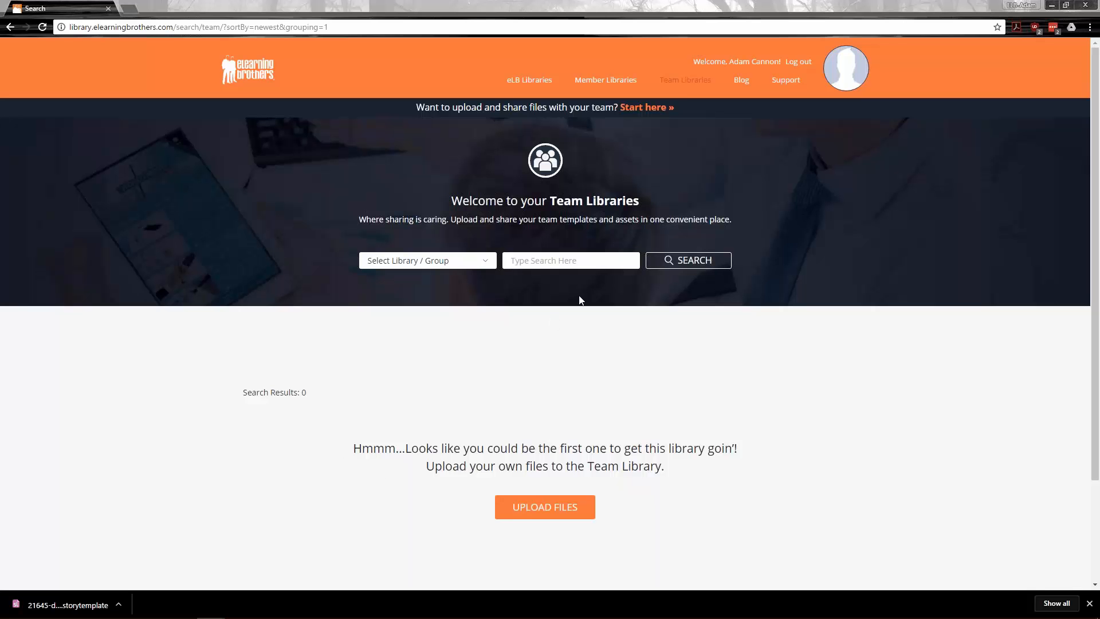
Review the Member and Team Libraries options and open the eLB Cutout People Library
mouse_move(606, 79)
mouse_move(701, 82)
click(681, 163)
mouse_move(529, 80)
mouse_move(544, 130)
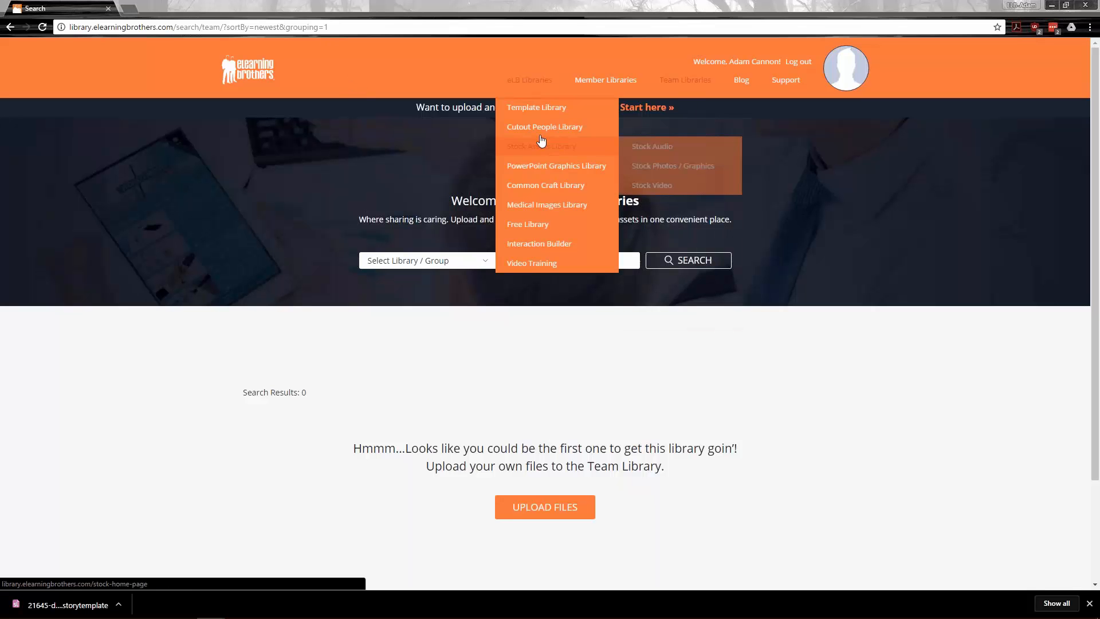
click(574, 129)
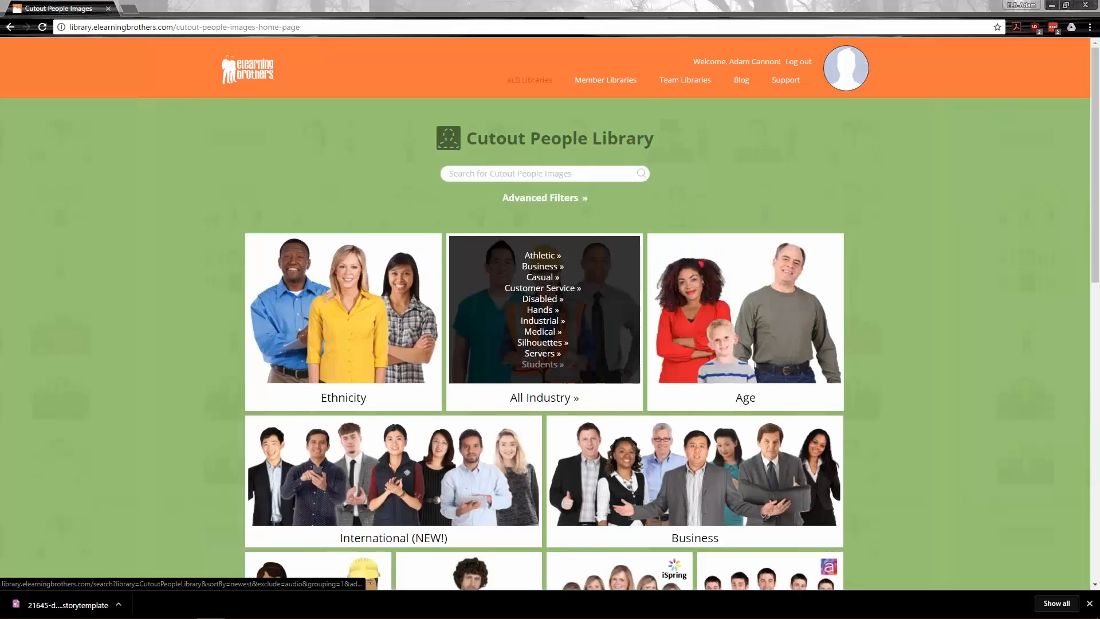
Open the Business category of the Cutout People Library and view the series of the young man in a dark suit beside Shay 4
scroll(407, 338, down, 3)
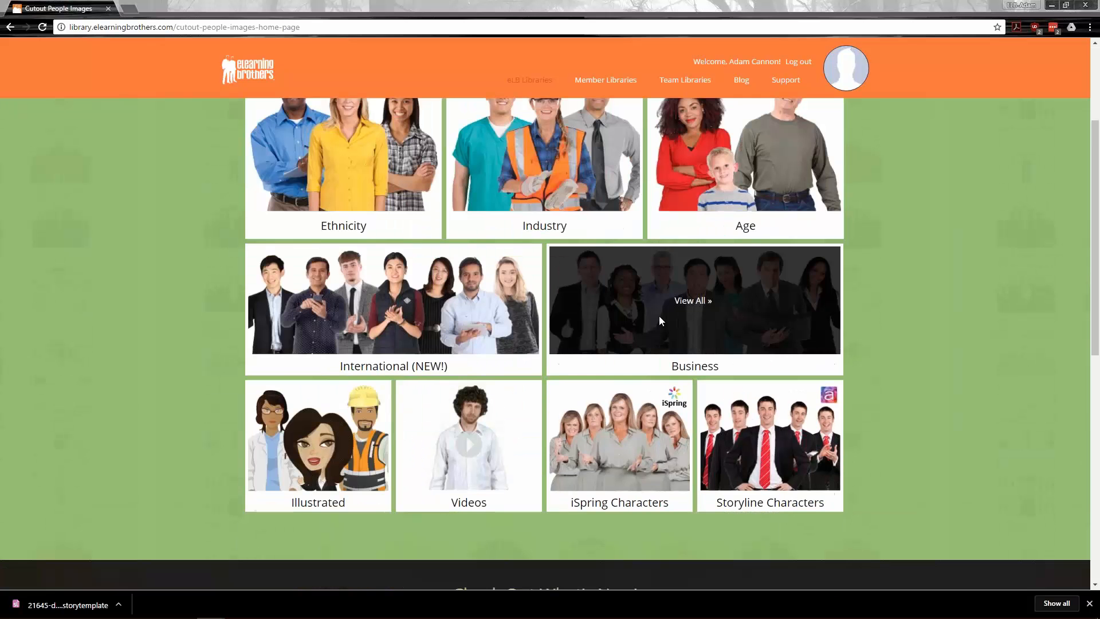
click(688, 306)
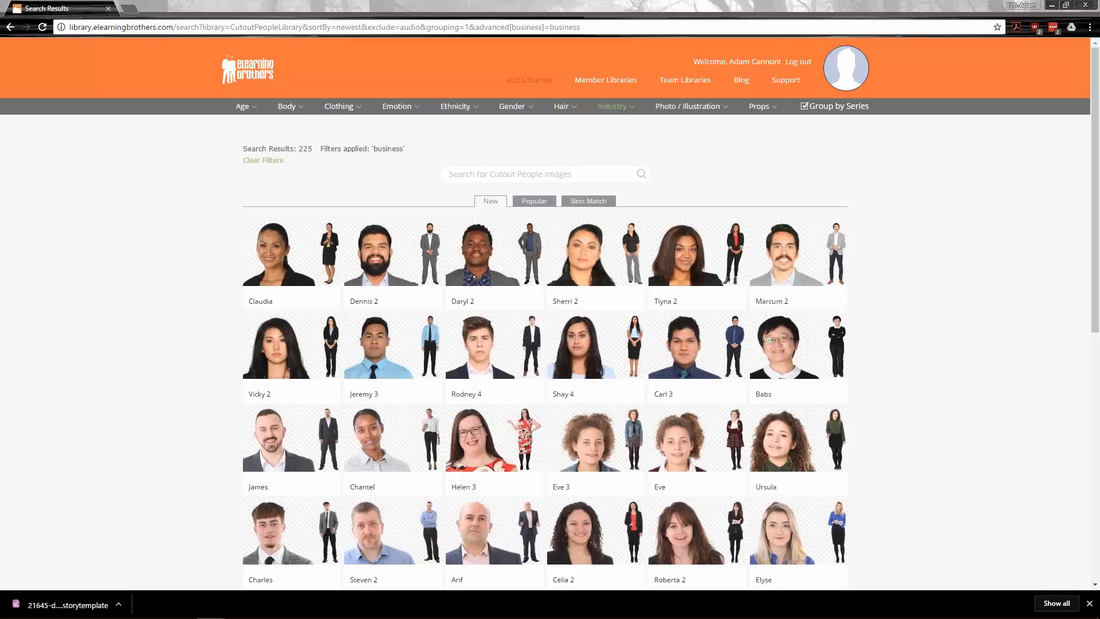
click(473, 353)
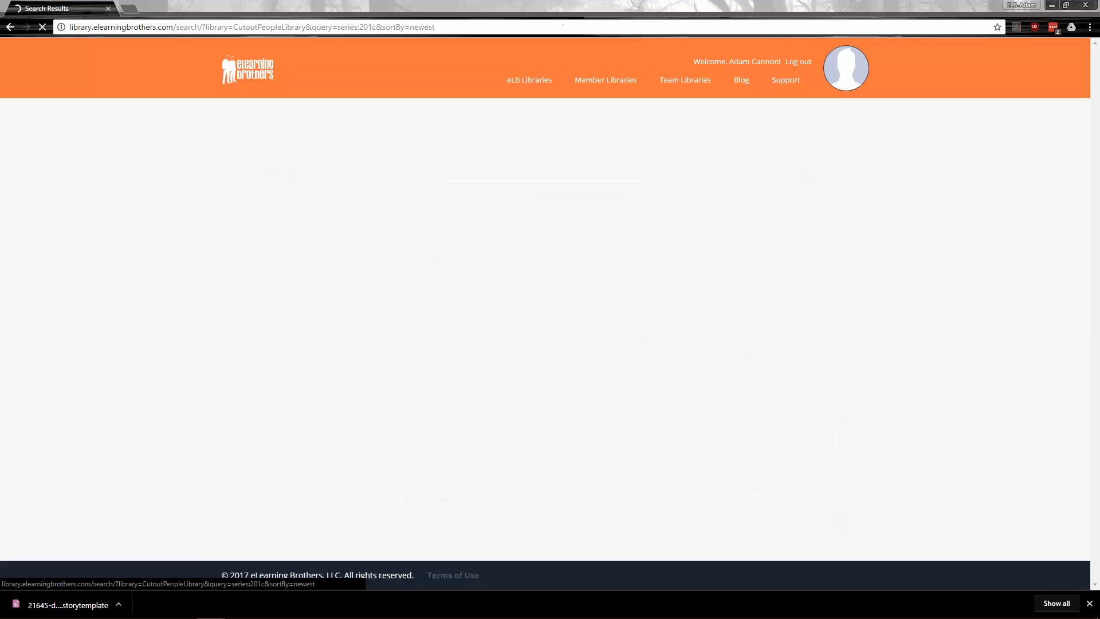
Examine the sitting, standing and back-facing poses in the suited man's series, and return to the business model results
scroll(925, 338, down, 2)
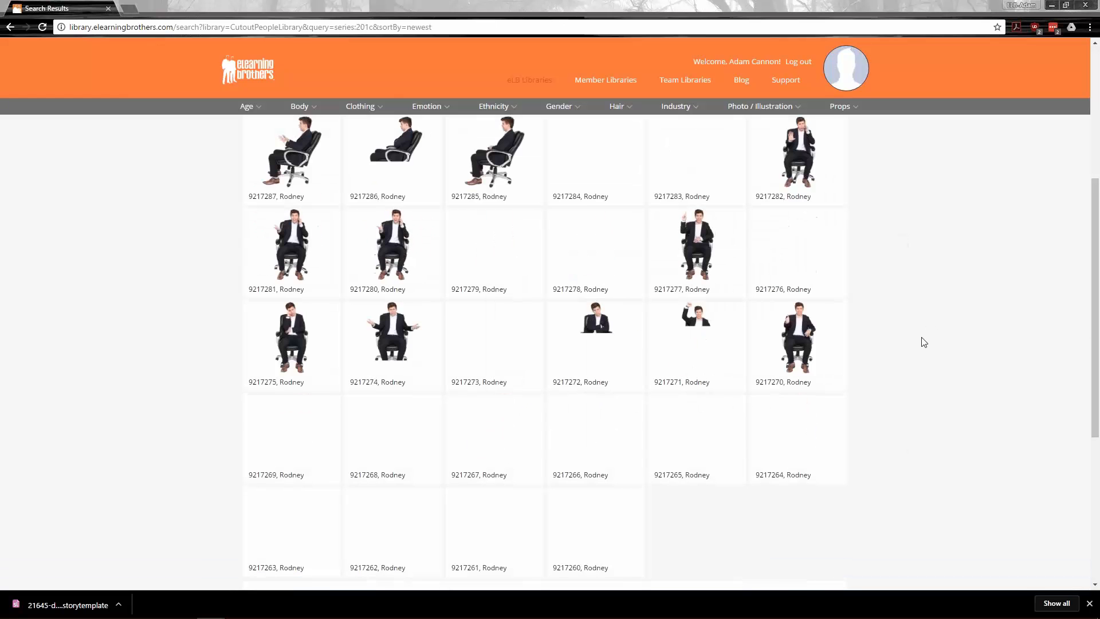
scroll(921, 344, down, 1)
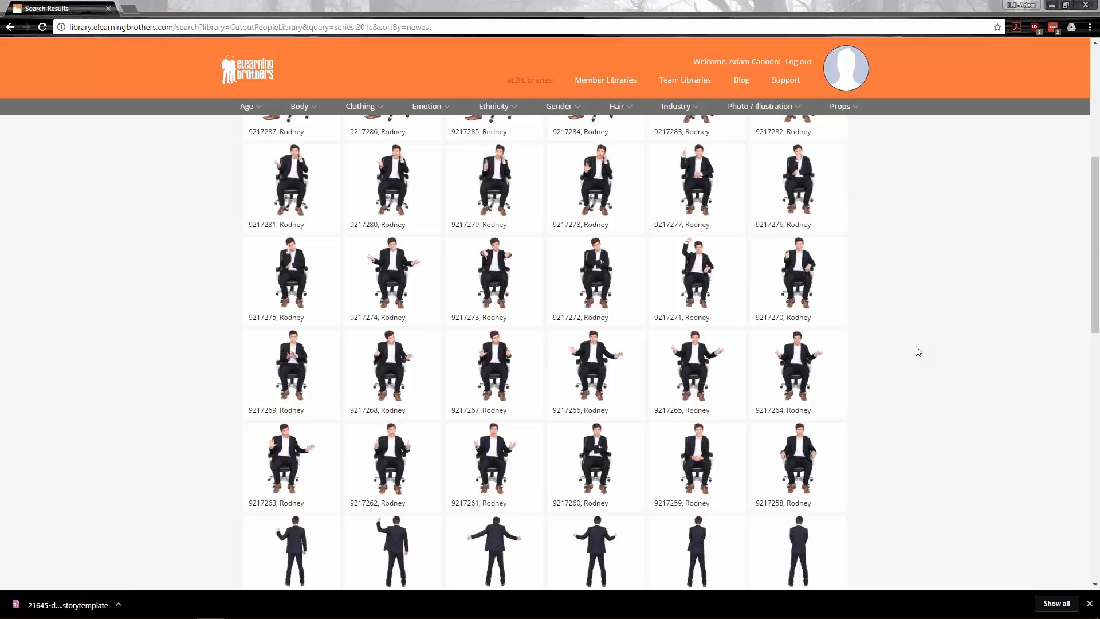
scroll(854, 332, down, 10)
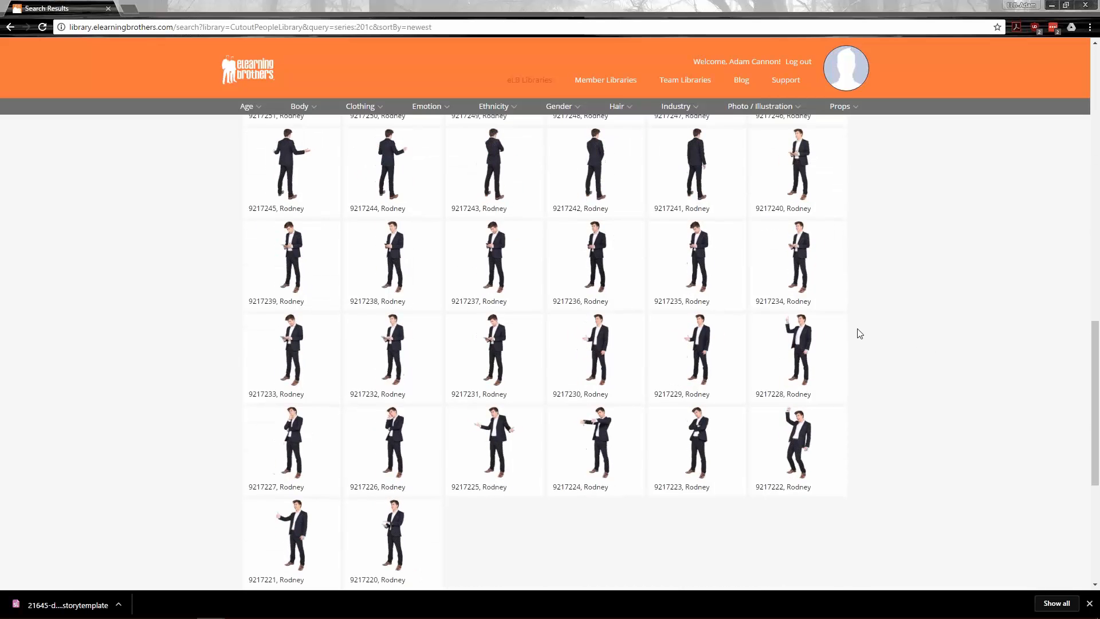
scroll(859, 332, down, 3)
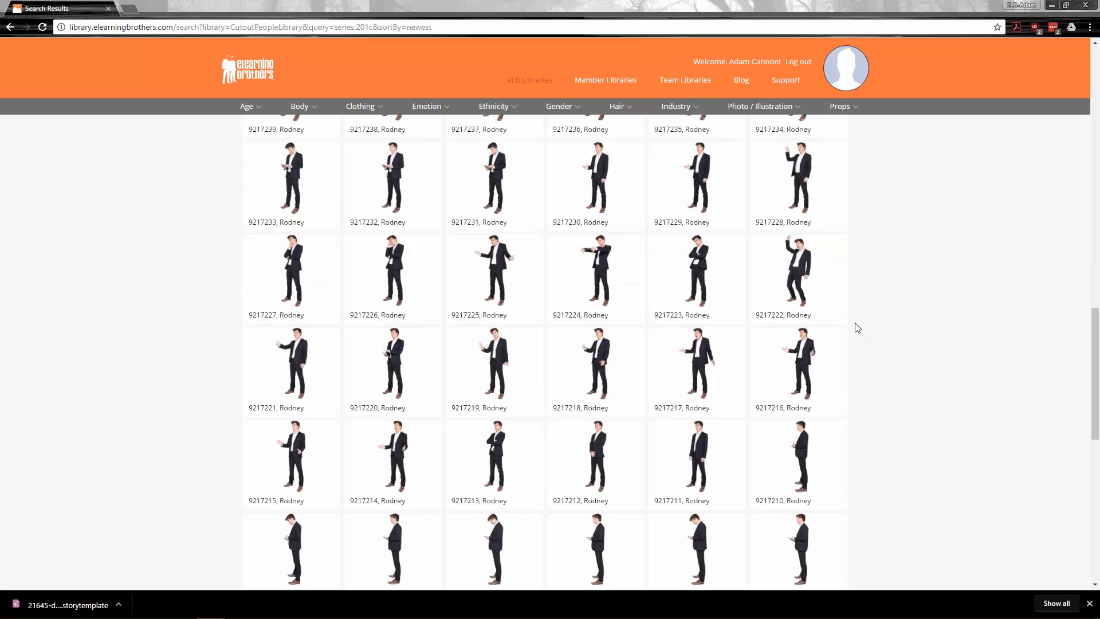
scroll(858, 328, down, 2)
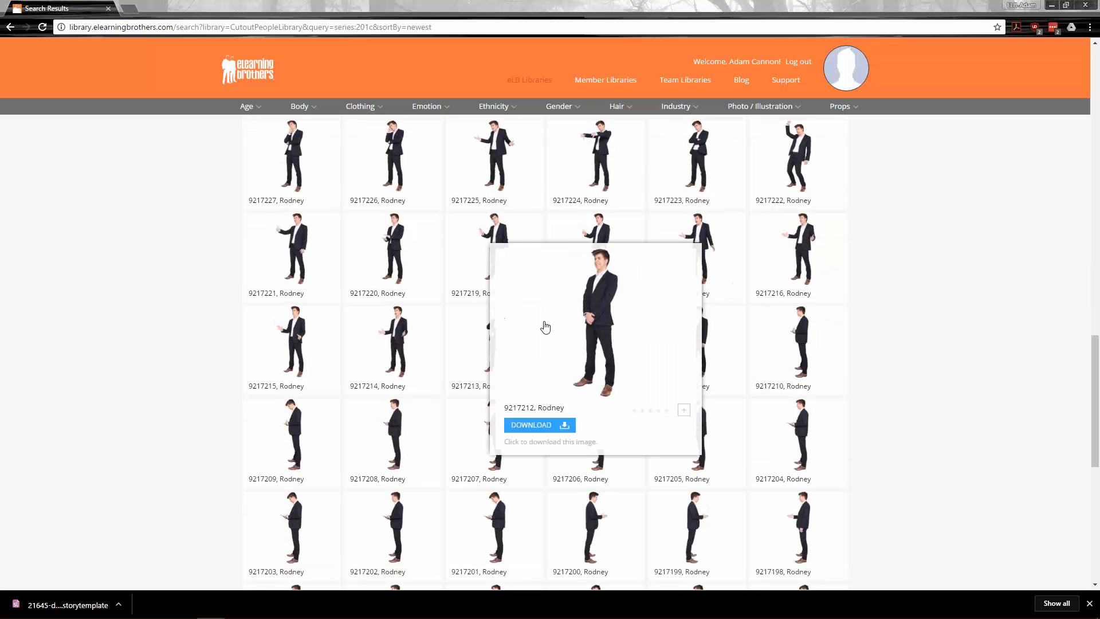
mouse_move(733, 317)
scroll(733, 317, down, 3)
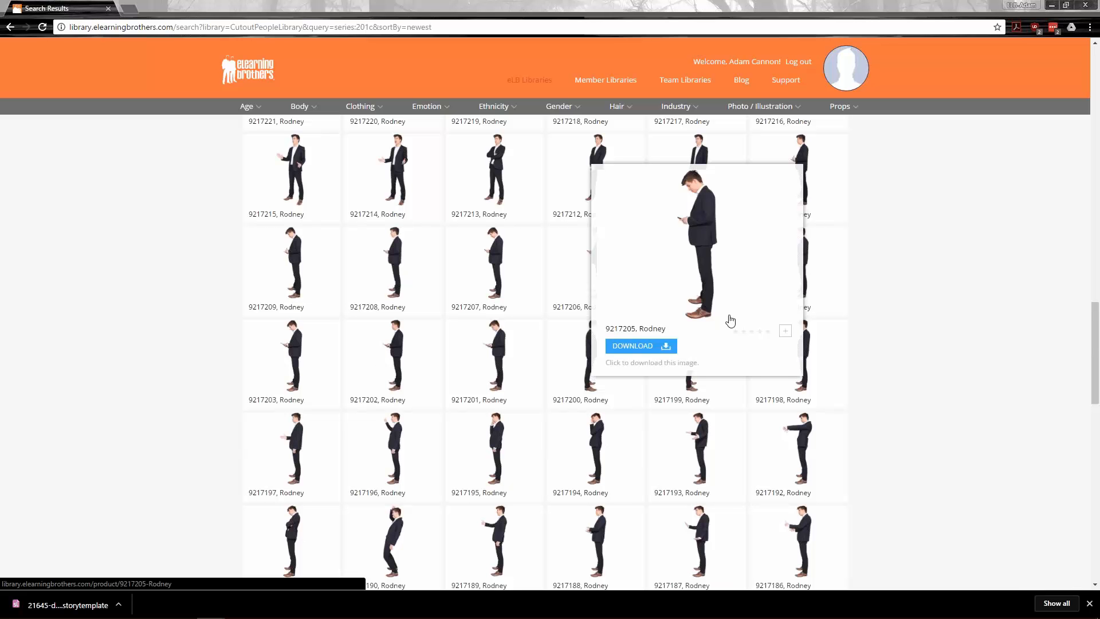
scroll(866, 352, down, 8)
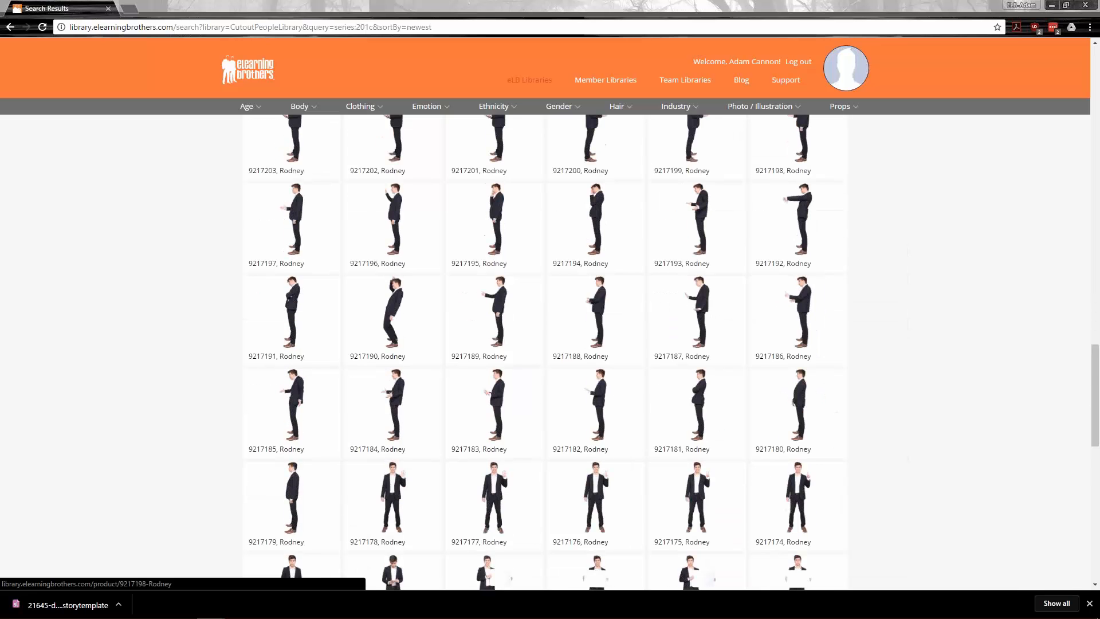
scroll(871, 356, up, 3)
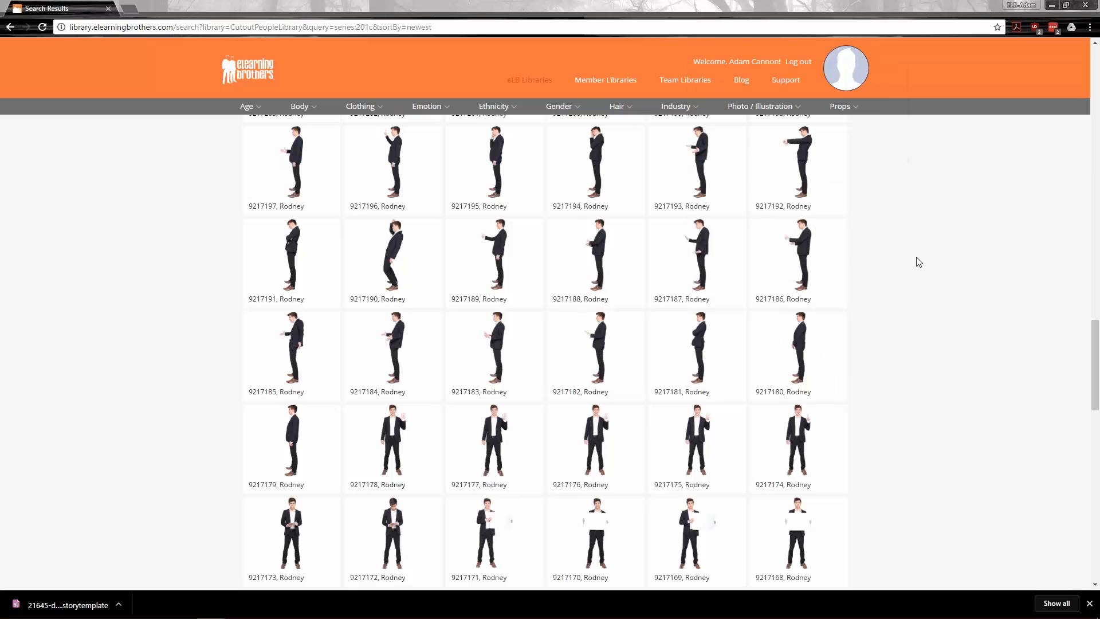
key(alt+Left)
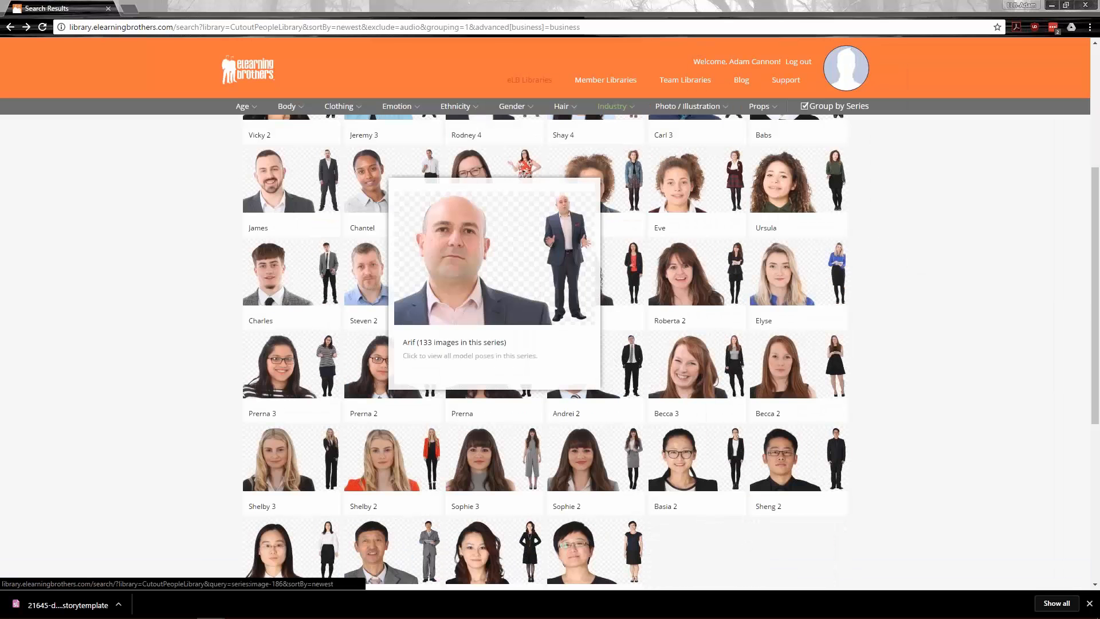
From the library home page, open the Template Library's Storyline scenarios and view the New Stone Branching template's details
click(252, 66)
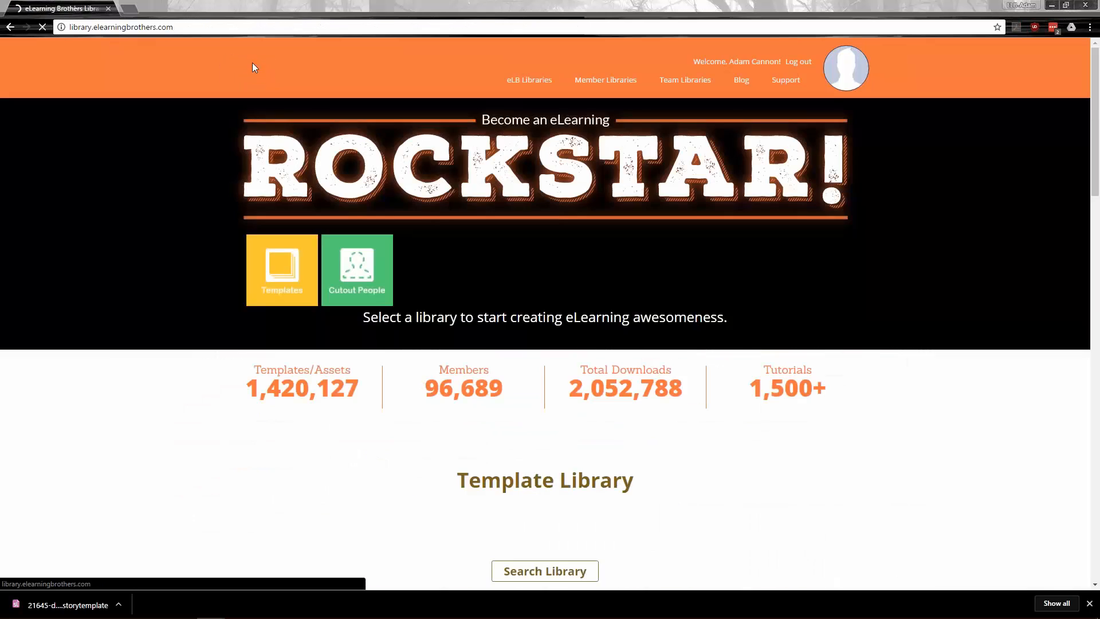
mouse_move(525, 85)
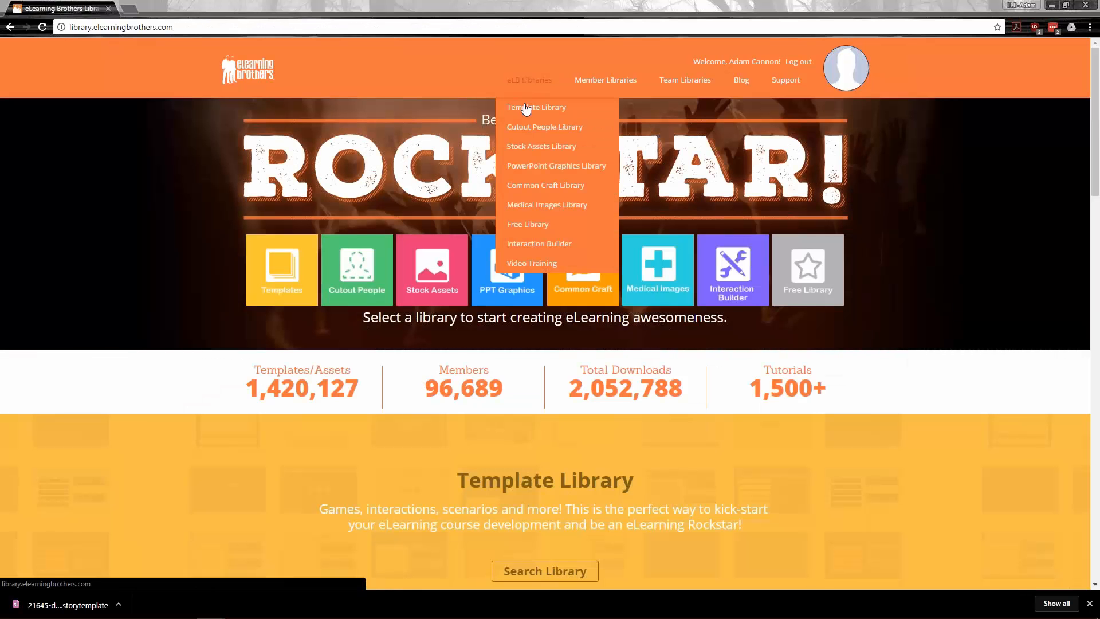
click(525, 109)
mouse_move(748, 259)
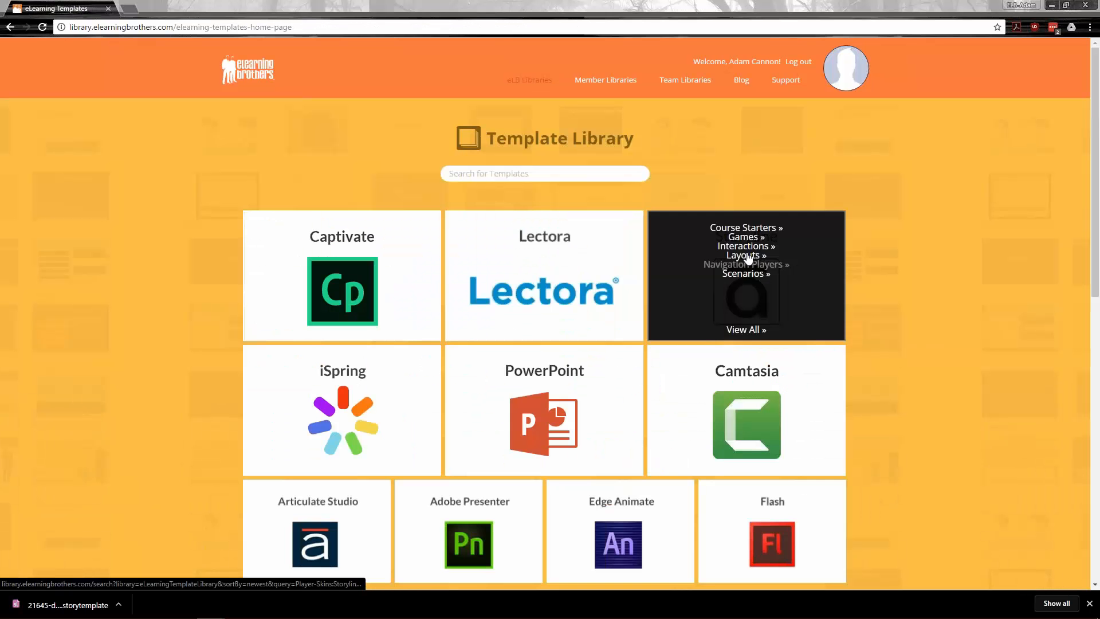
click(745, 275)
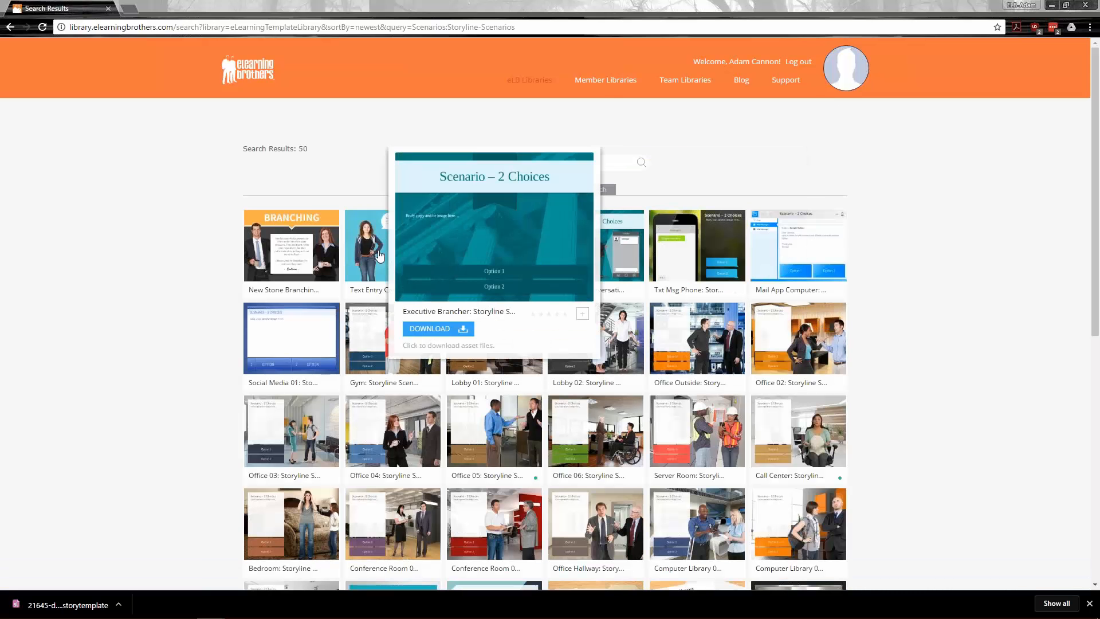
click(278, 247)
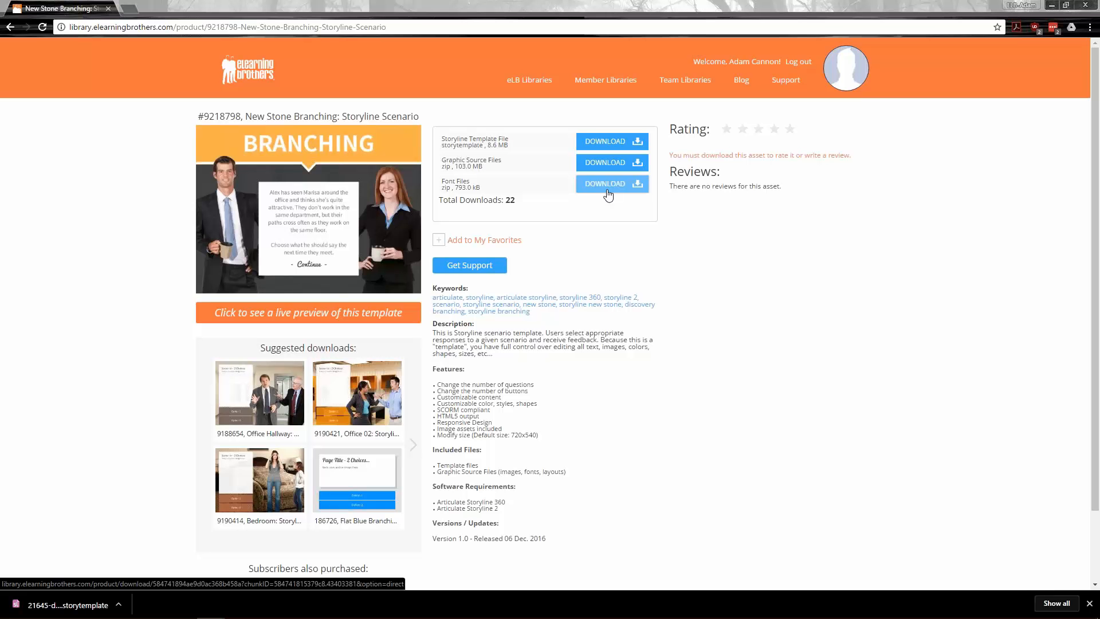
Minimize Chrome and File Explorer to show the support contact background on the desktop, and switch back to the template page in Chrome
click(1051, 6)
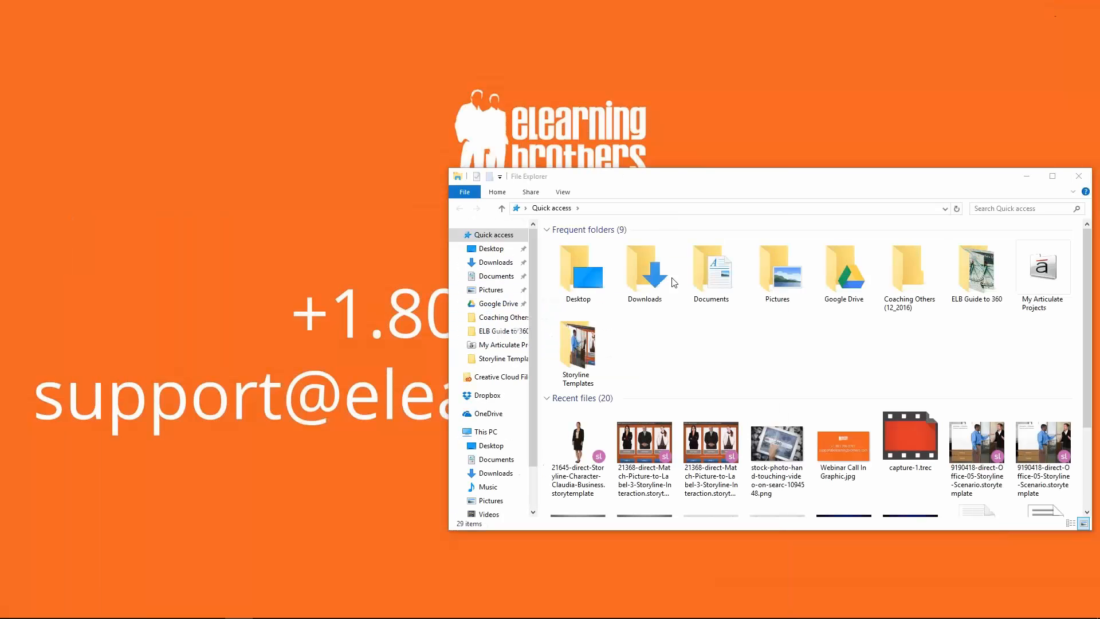
click(1025, 177)
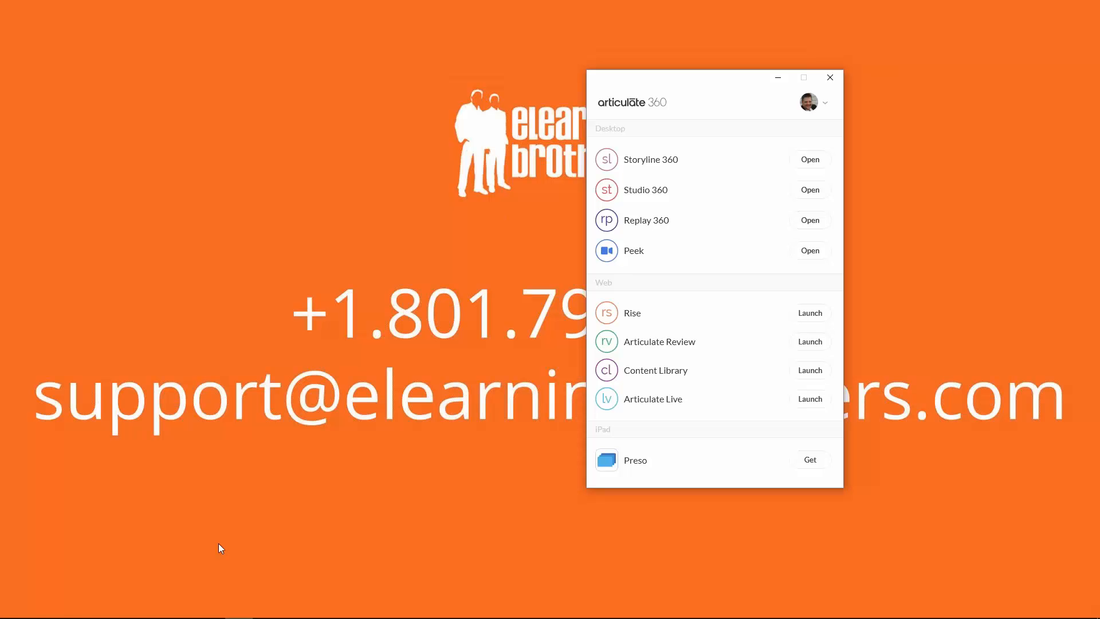
mouse_move(217, 616)
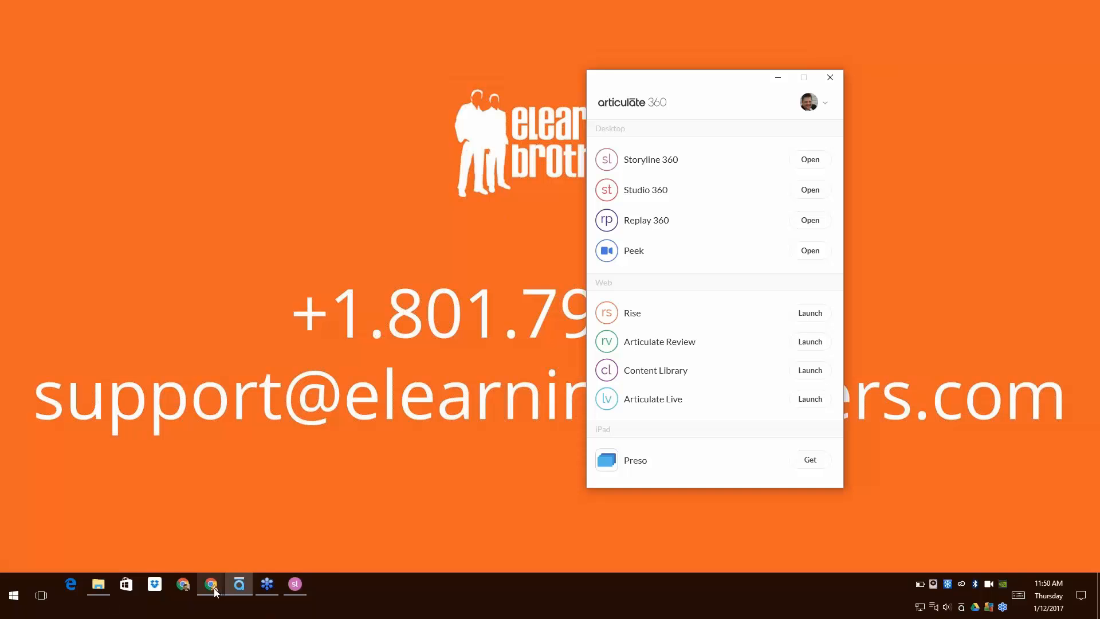
mouse_move(216, 589)
click(273, 527)
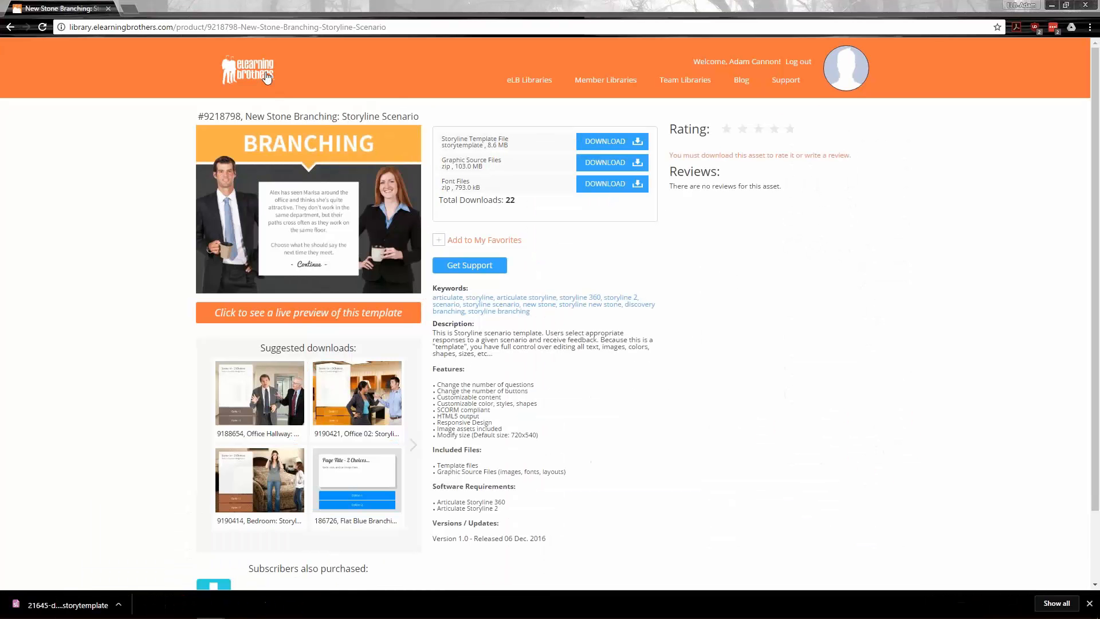
Return to the library home page and open the Storyline games in the eLB Template Library
click(260, 74)
mouse_move(584, 80)
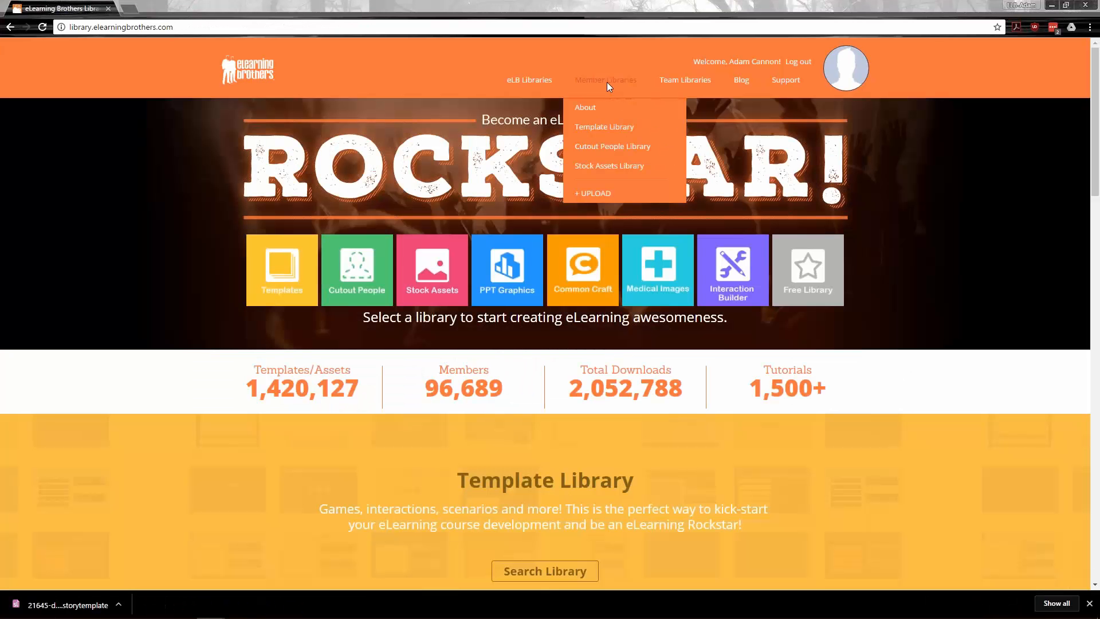
mouse_move(533, 80)
click(535, 109)
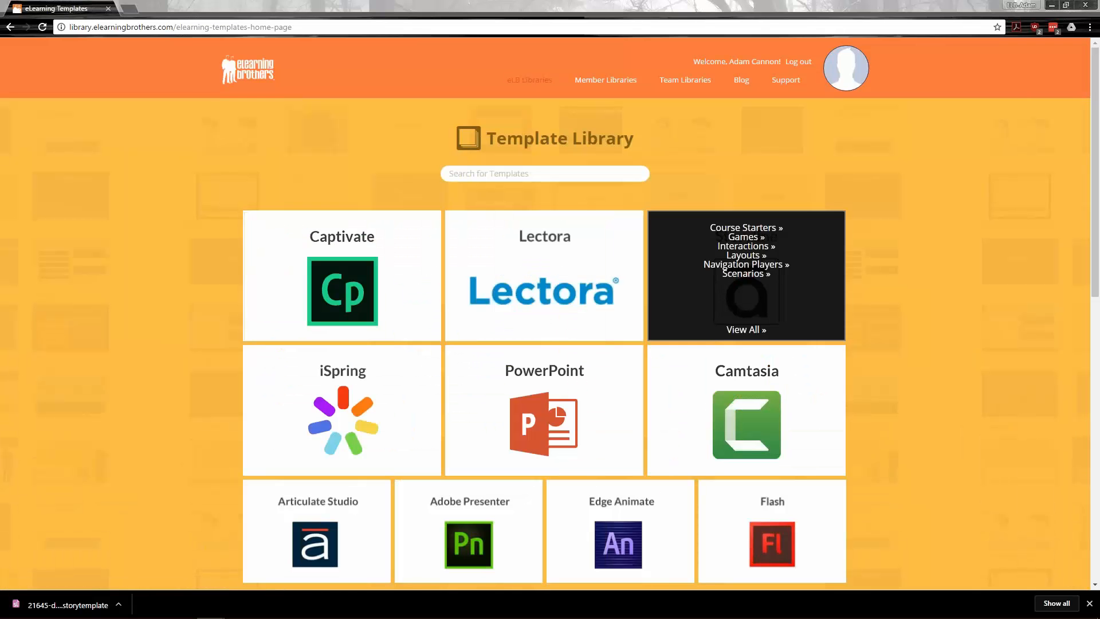
click(743, 238)
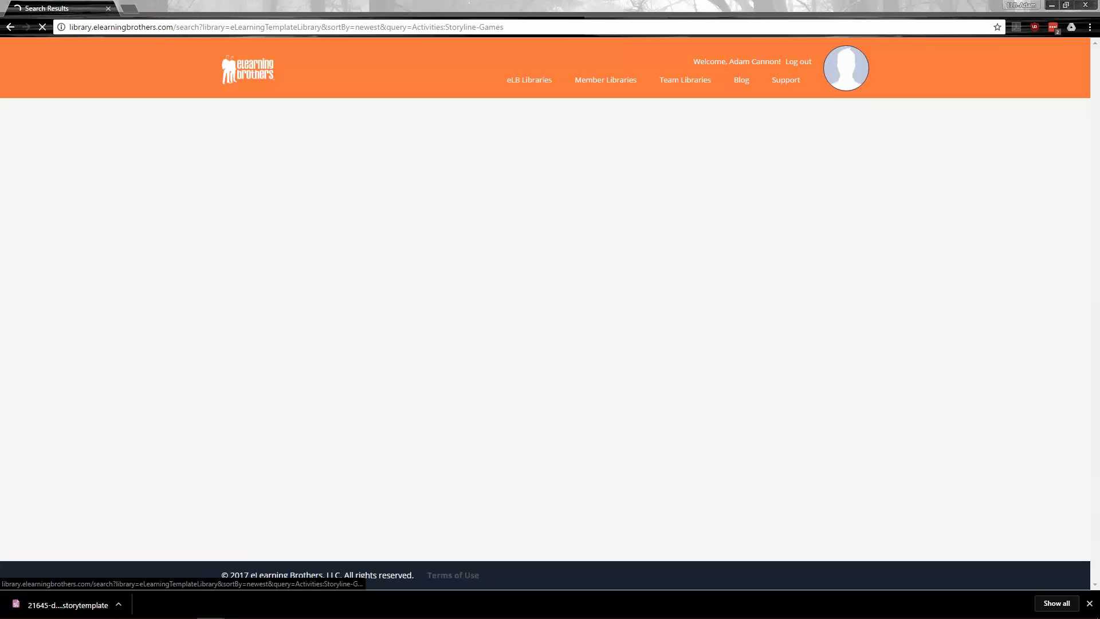
Browse the Storyline game templates through to the end of the list, previewing the Gameshow game, and return to the start
scroll(916, 343, down, 4)
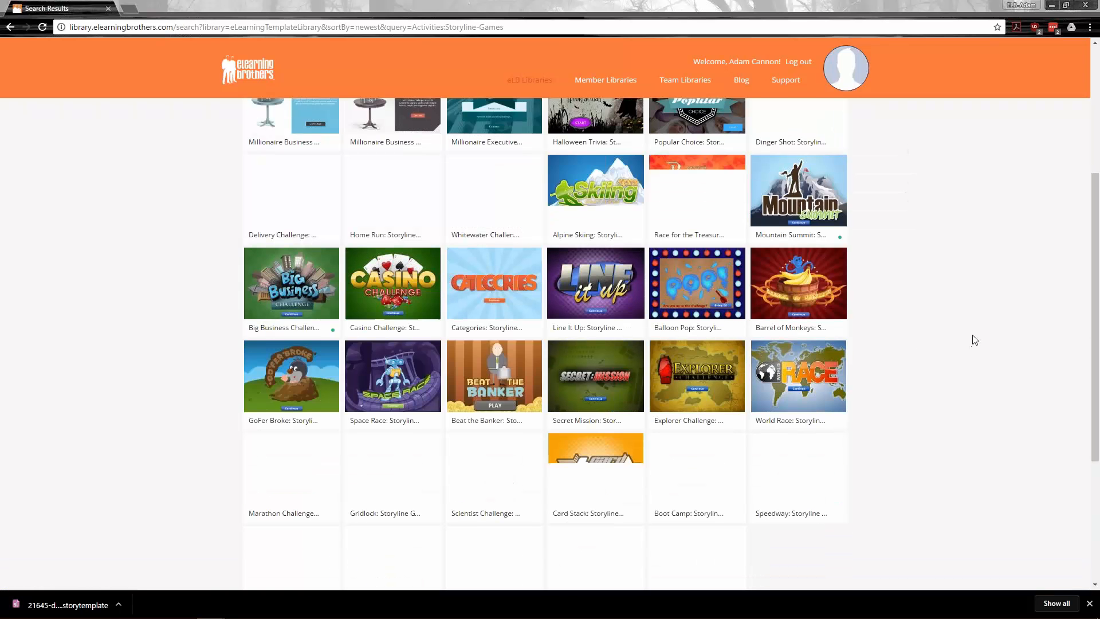
scroll(974, 339, down, 4)
mouse_move(733, 339)
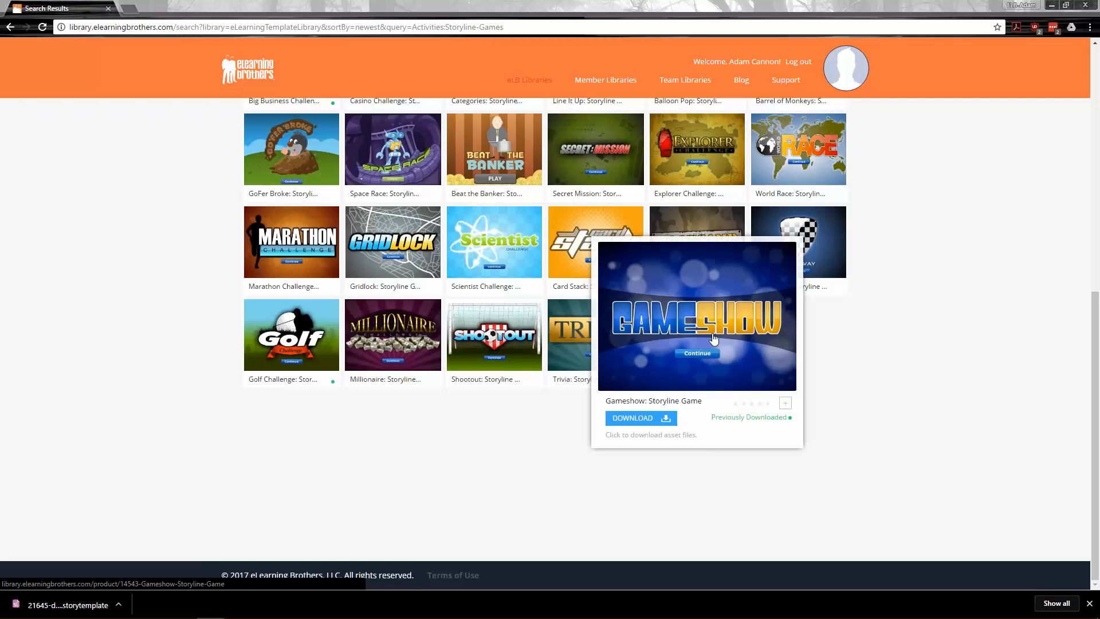
scroll(1064, 384, up, 8)
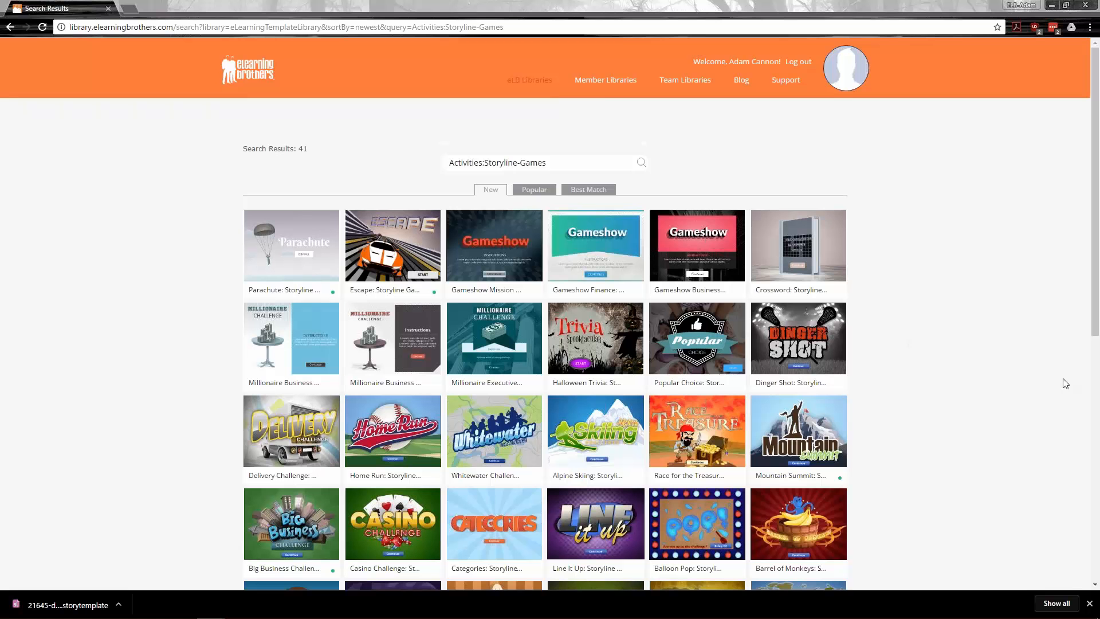